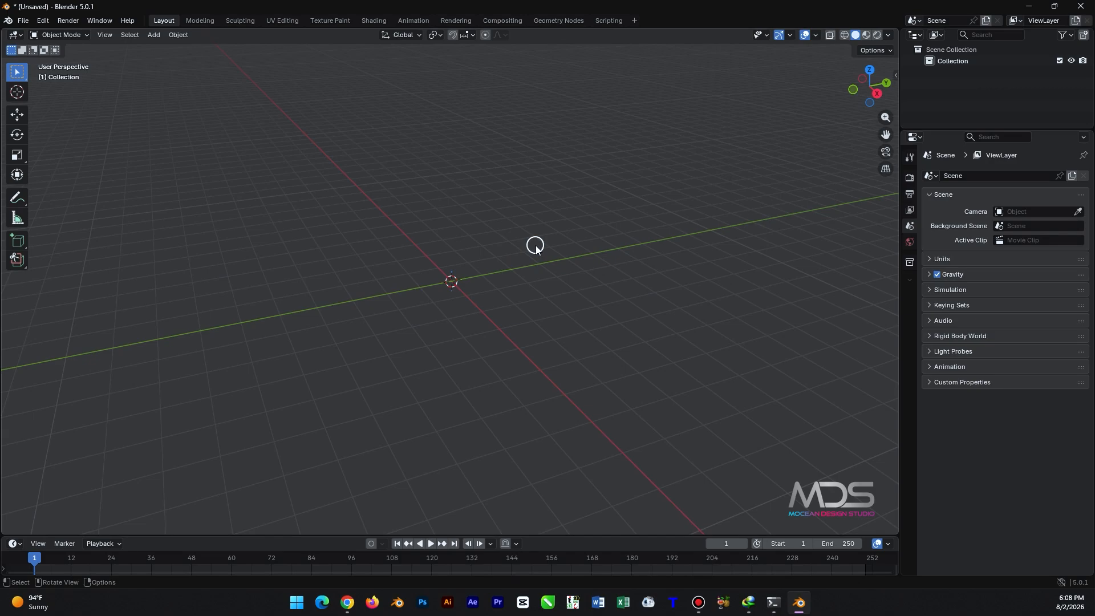
- Add a cube mesh to the empty scene
key(shift+a)
mouse_move(415, 204)
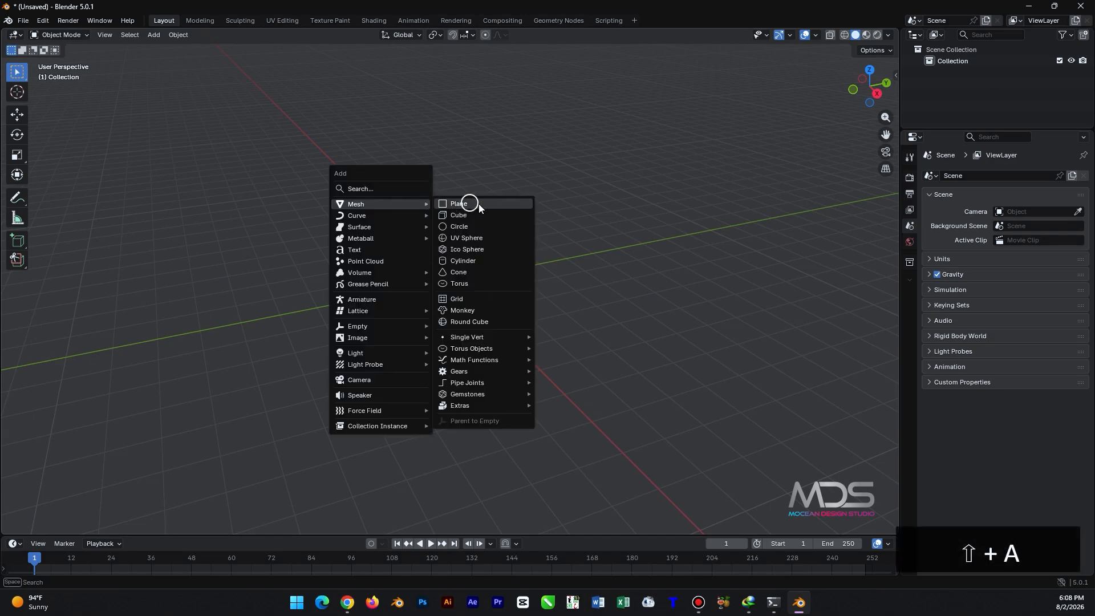
click(488, 214)
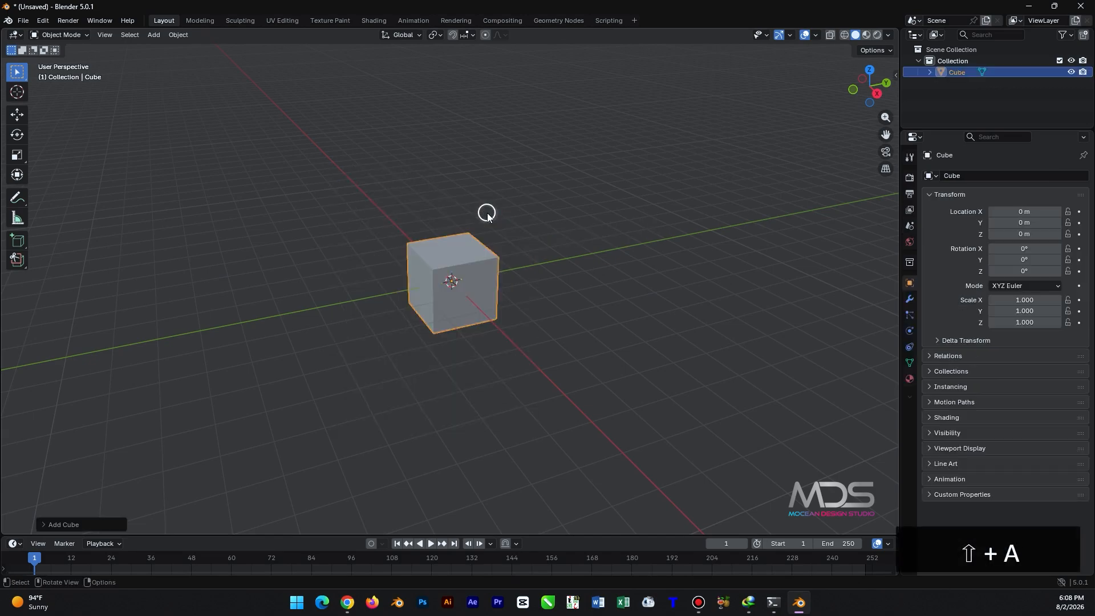
- Set the scene's length unit to centimeters
click(909, 225)
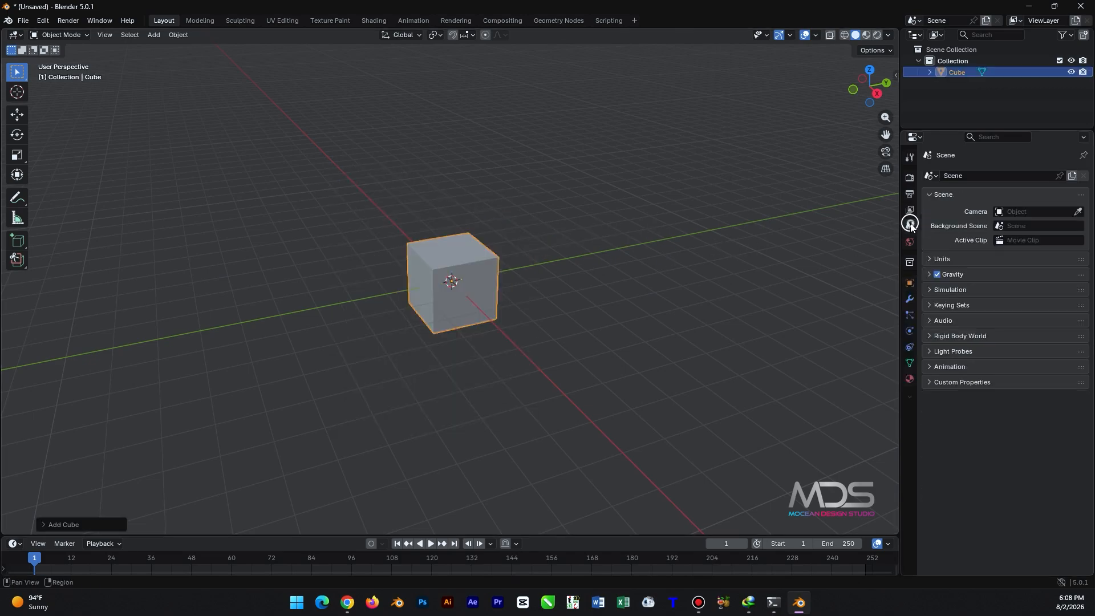
click(946, 260)
click(1007, 330)
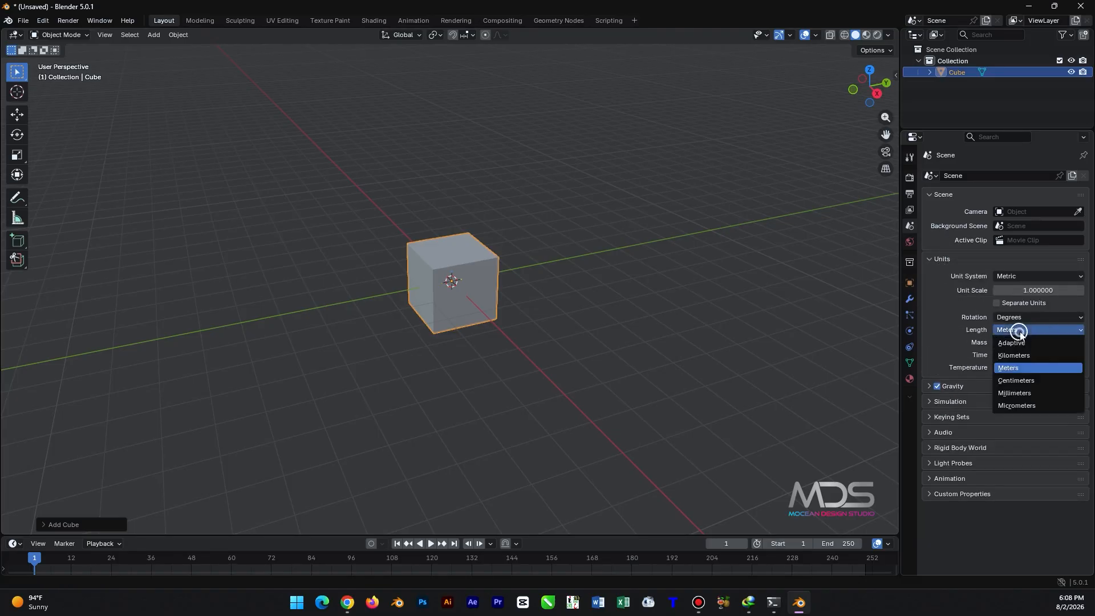
click(1030, 380)
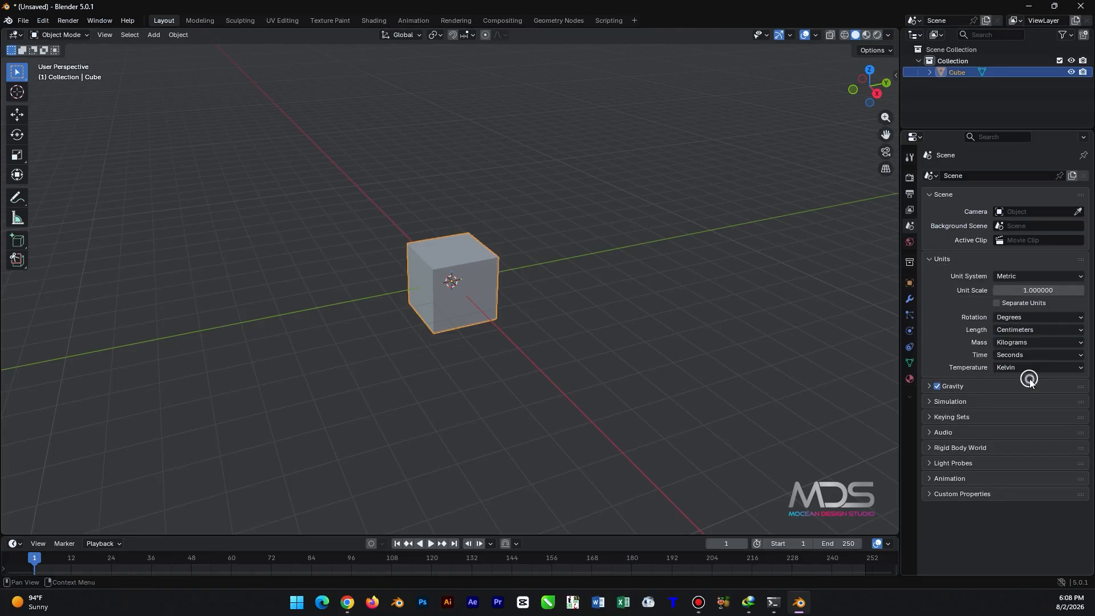
- Set the cube's dimensions to 120 cm in X, 60 cm in Y and 5 cm in Z, and deselect it
key(n)
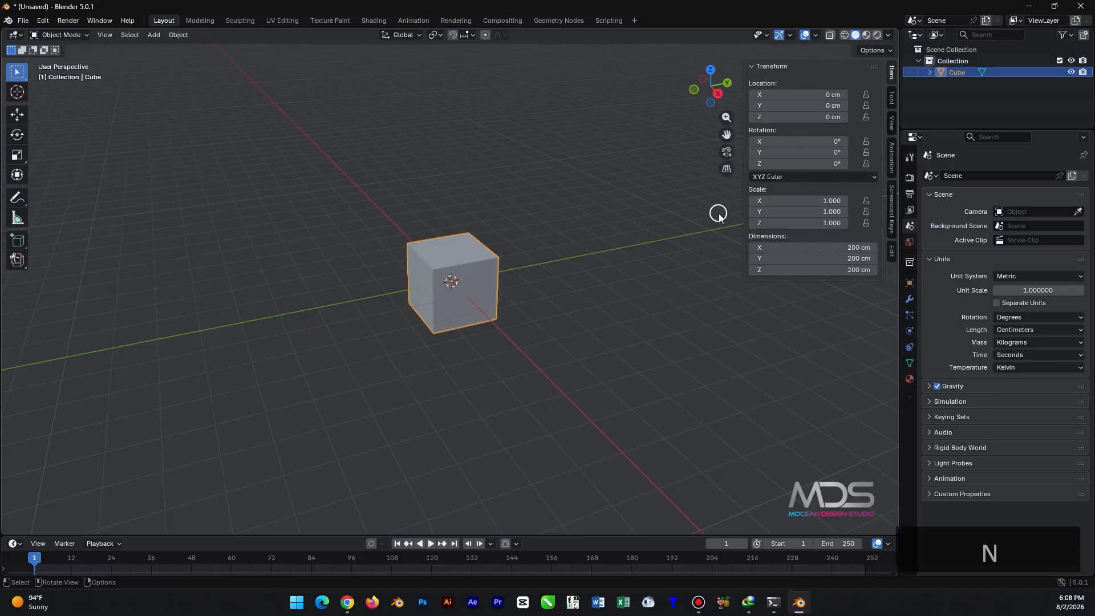
click(857, 248)
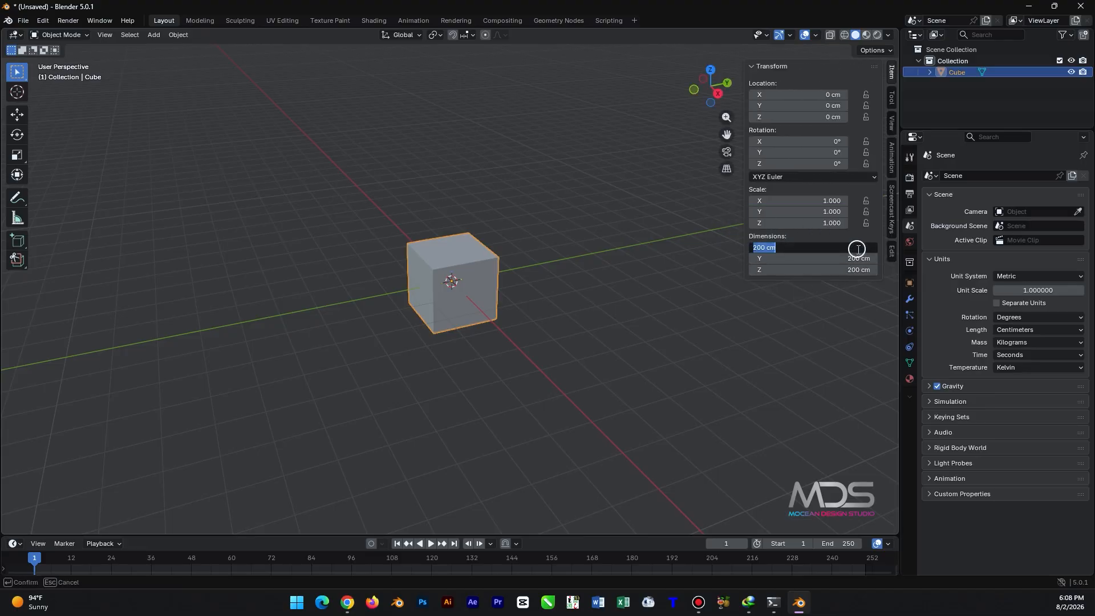
text(120)
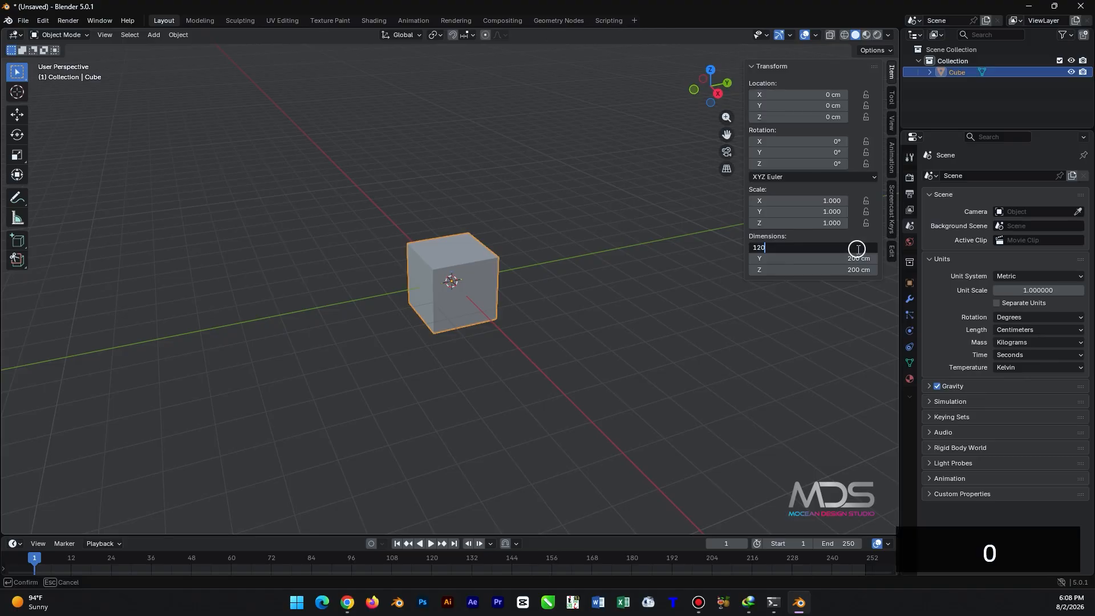
key(Tab)
text(60)
key(Tab)
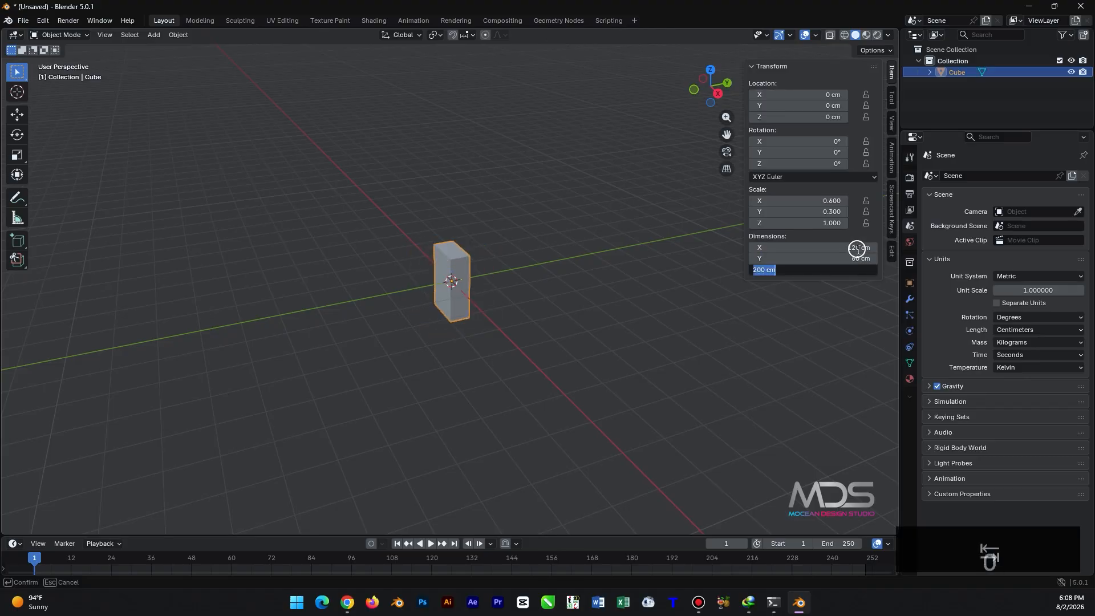
text(5)
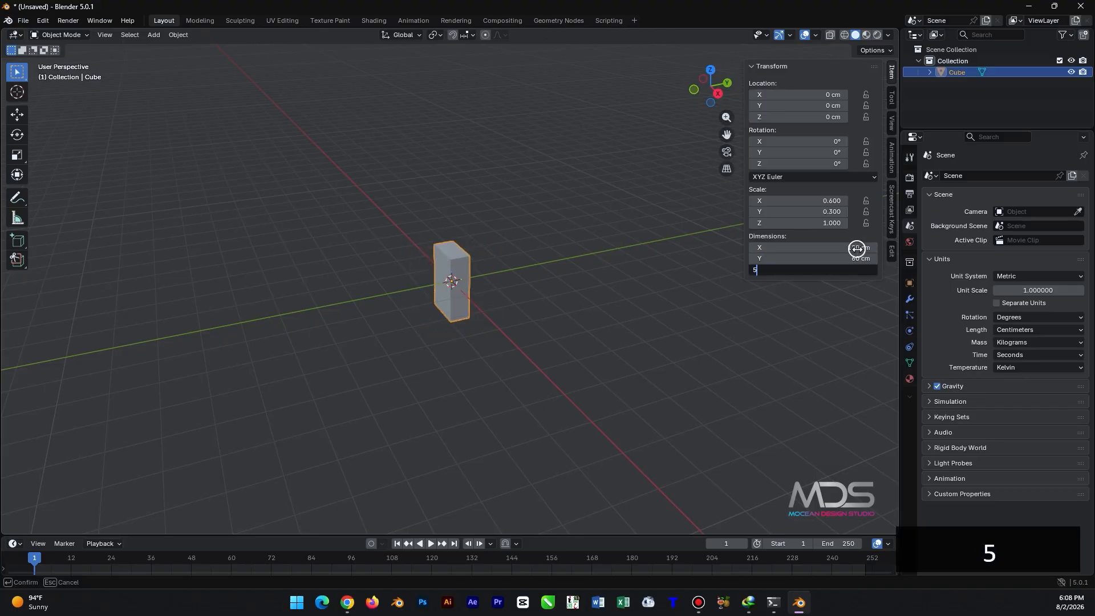
key(Return)
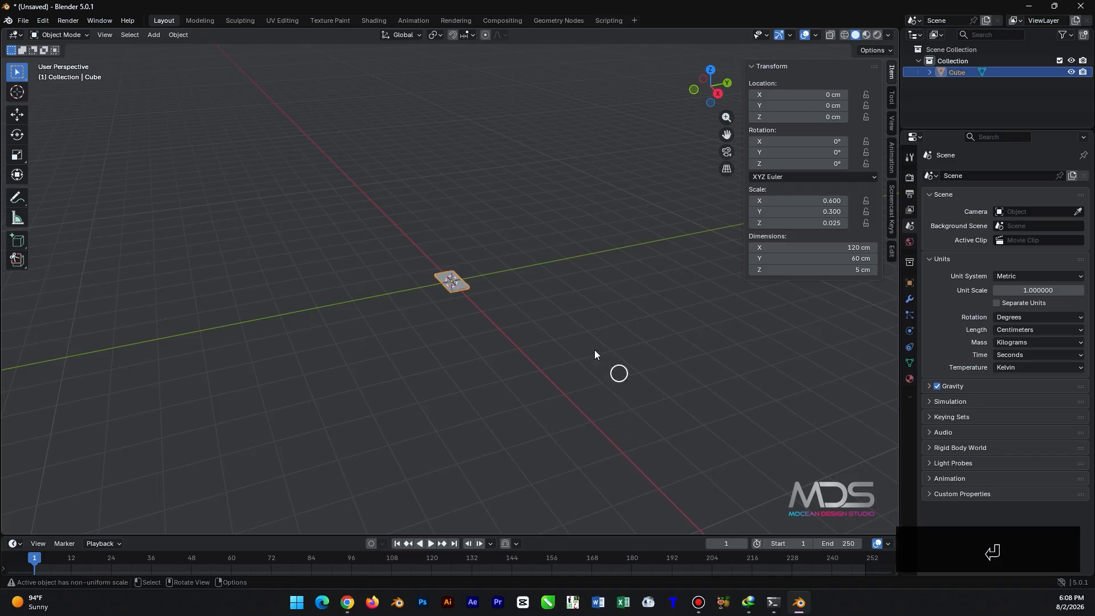
click(570, 316)
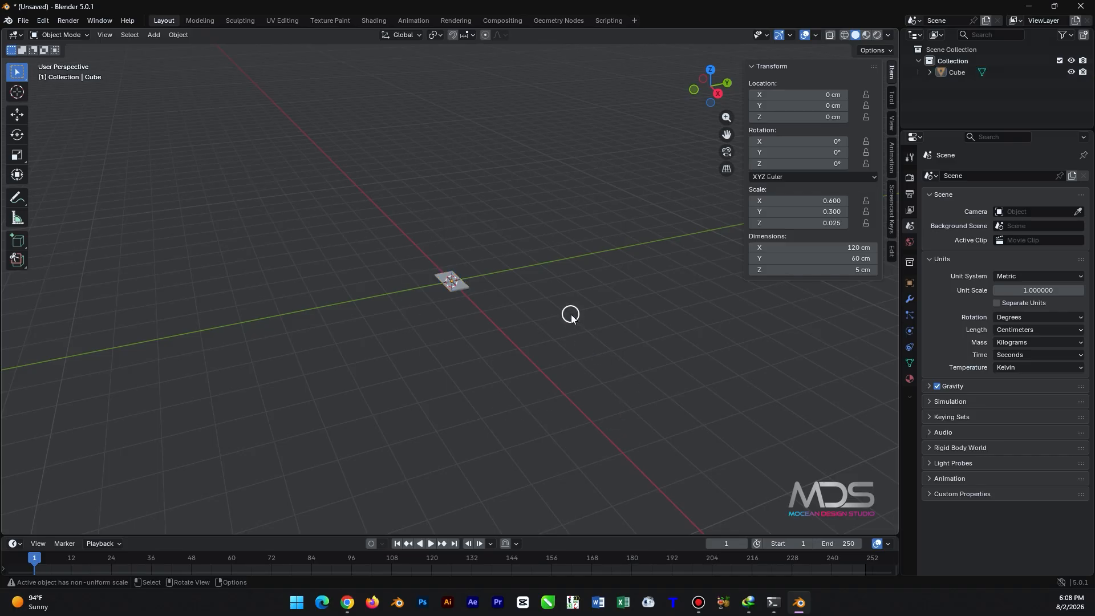
- Select the flat slab and apply its scale
scroll(570, 315, up, 10)
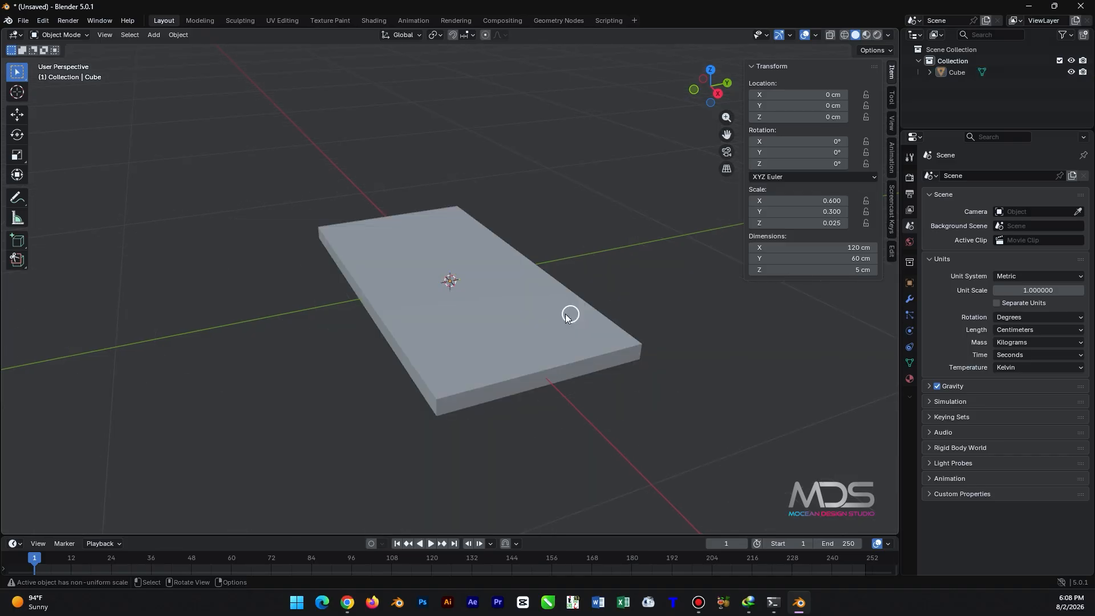
middle_drag(428, 276, 453, 280)
click(400, 249)
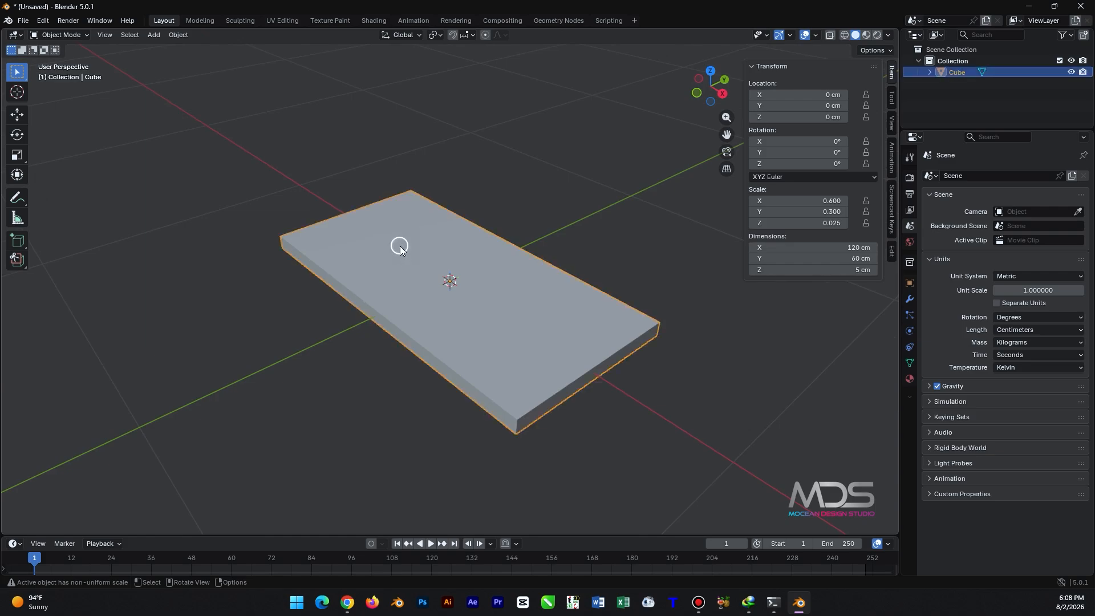
key(ctrl+a)
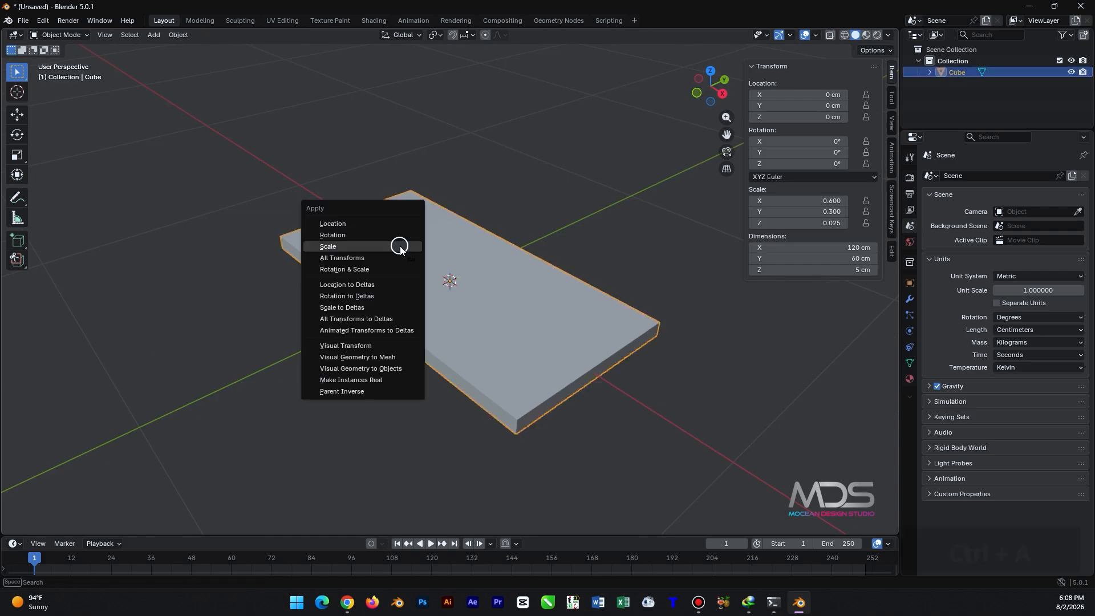
click(370, 249)
- In Edit Mode, bevel the slab's four vertical corner edges with an offset of about 15.9 cm and 5 segments
middle_drag(310, 273, 329, 272)
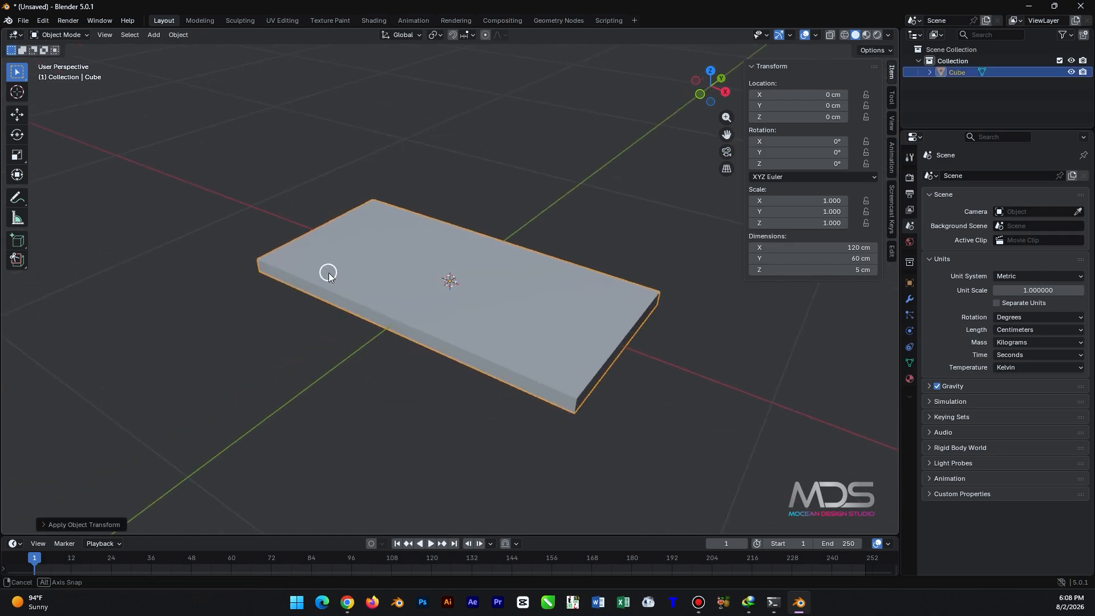
key(Tab)
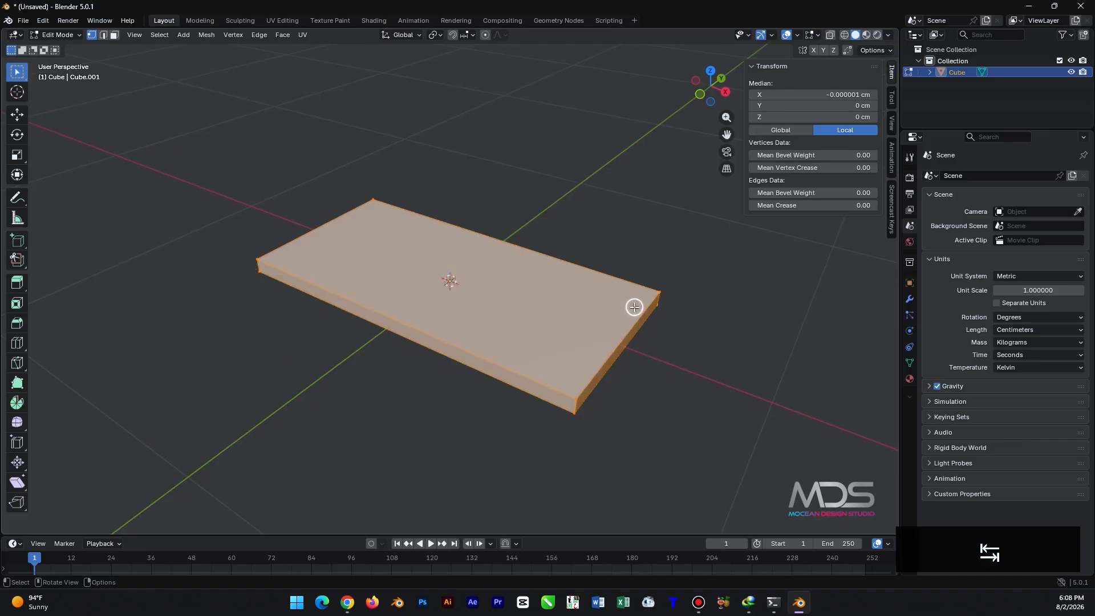
key(2)
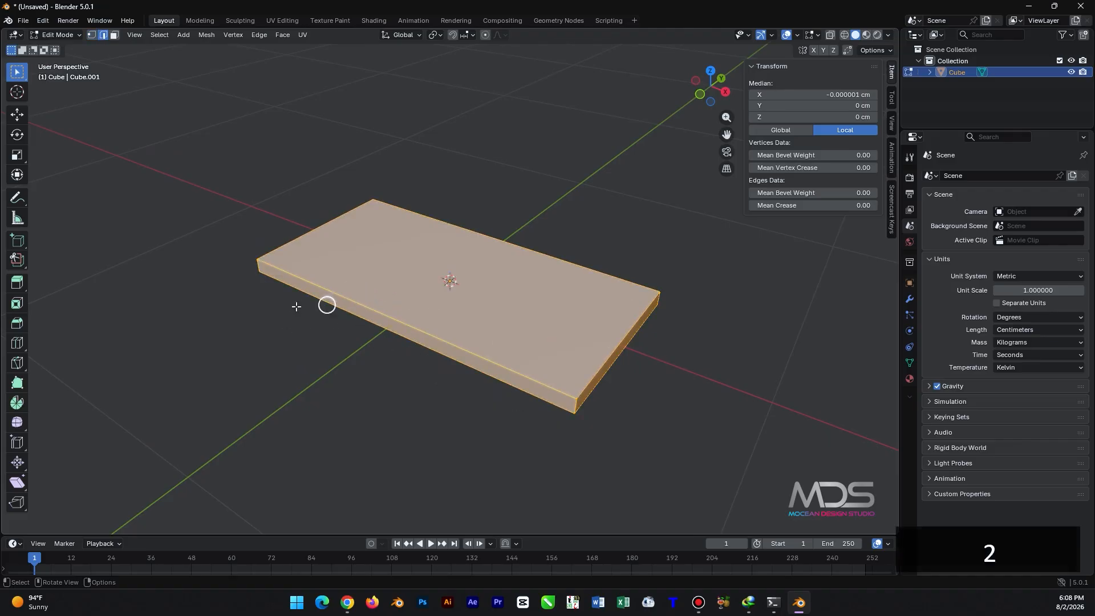
click(258, 265)
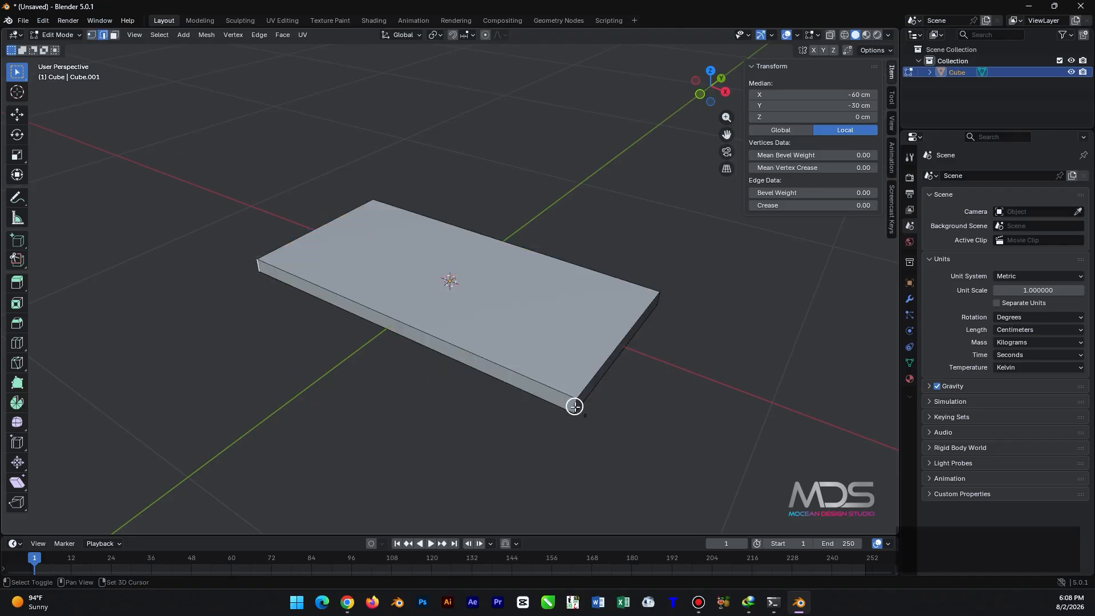
shift+click(656, 301)
middle_drag(660, 276, 427, 264)
shift+click(627, 344)
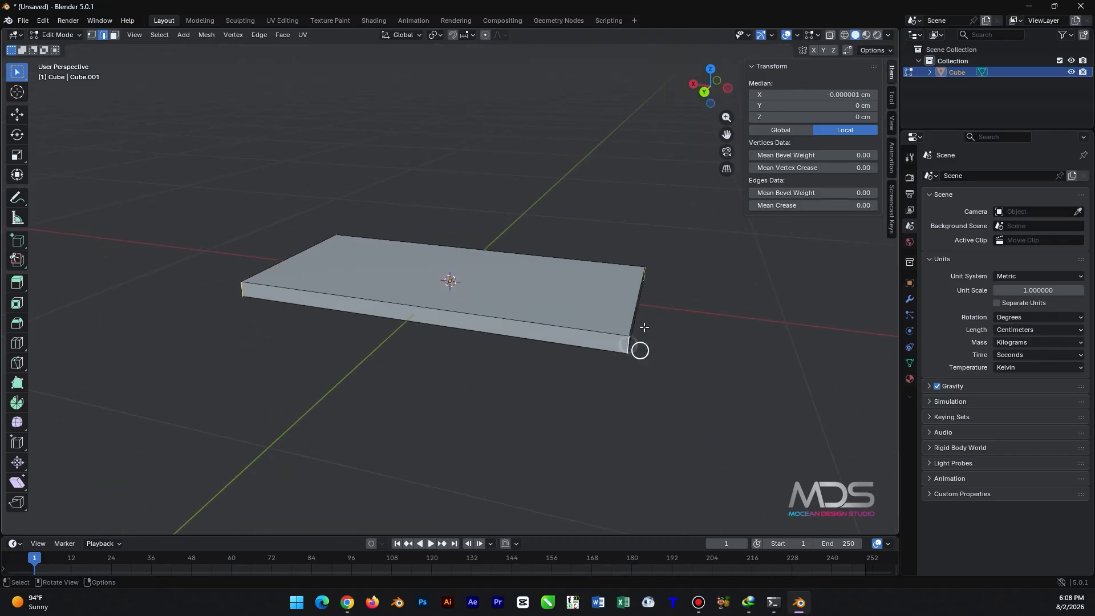
middle_drag(638, 345, 473, 282)
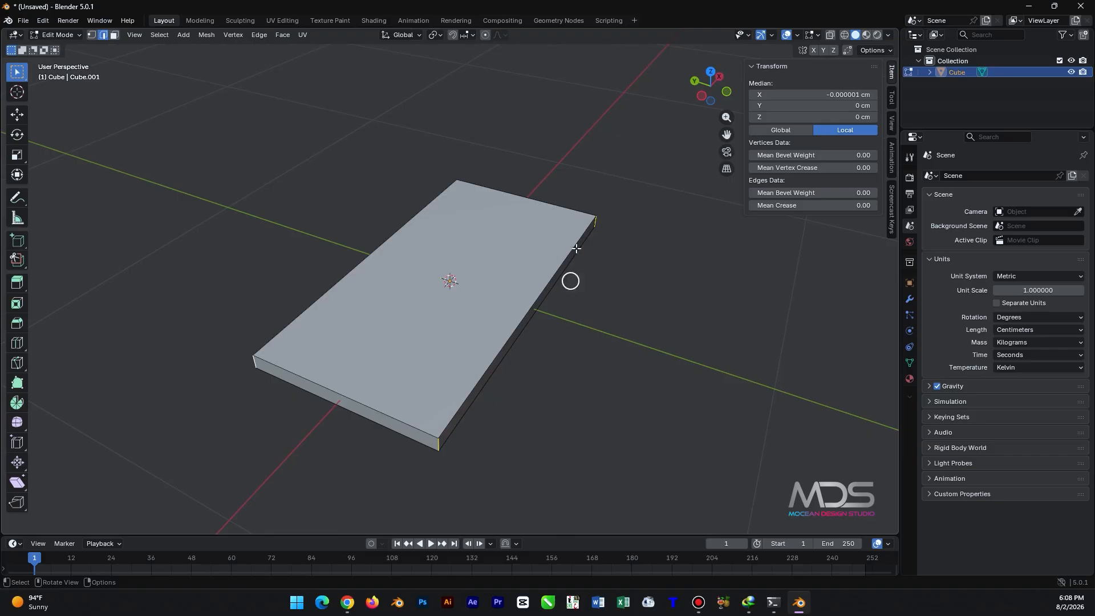
key(ctrl)
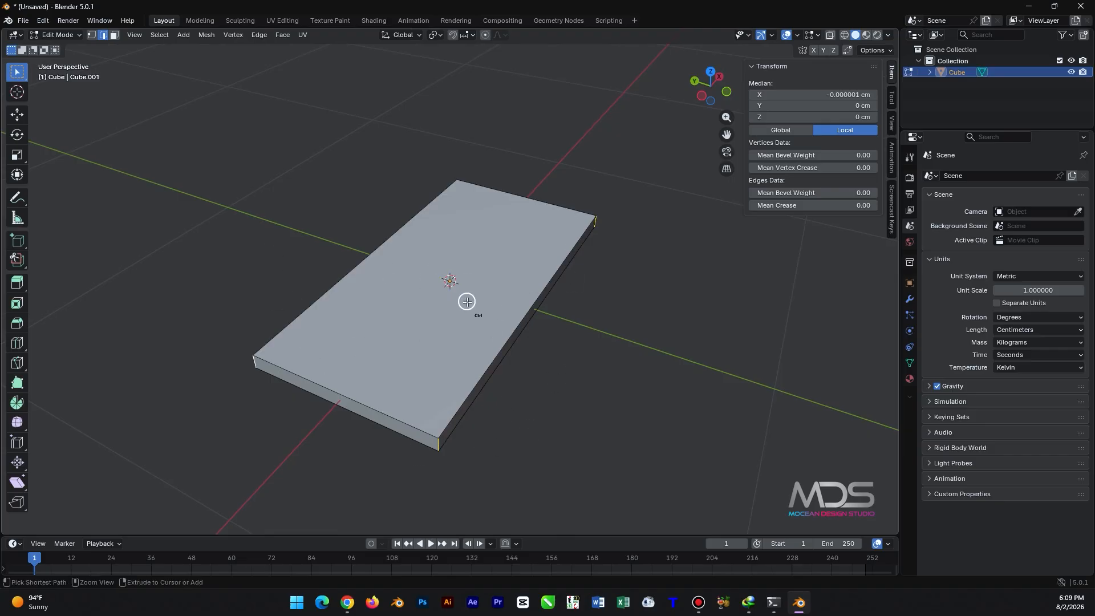
key(ctrl+b)
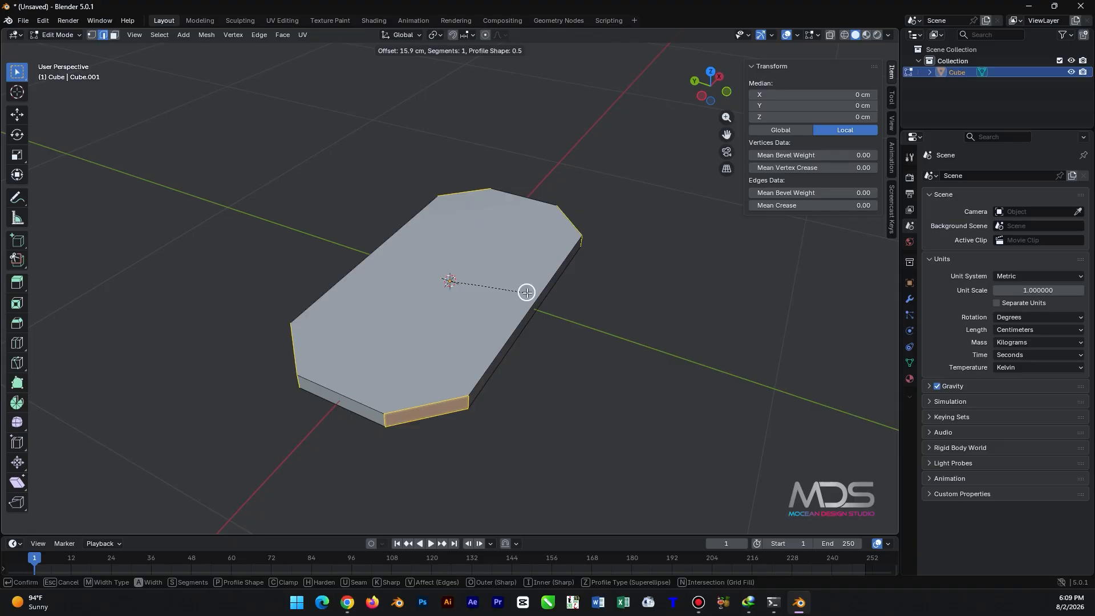
scroll(527, 292, up, 4)
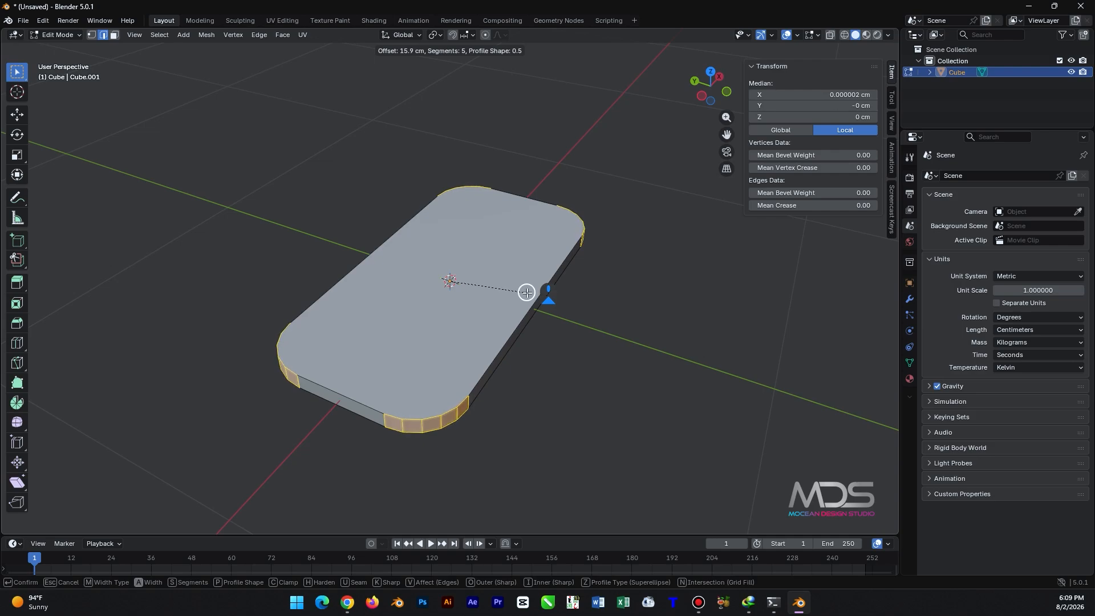
click(526, 292)
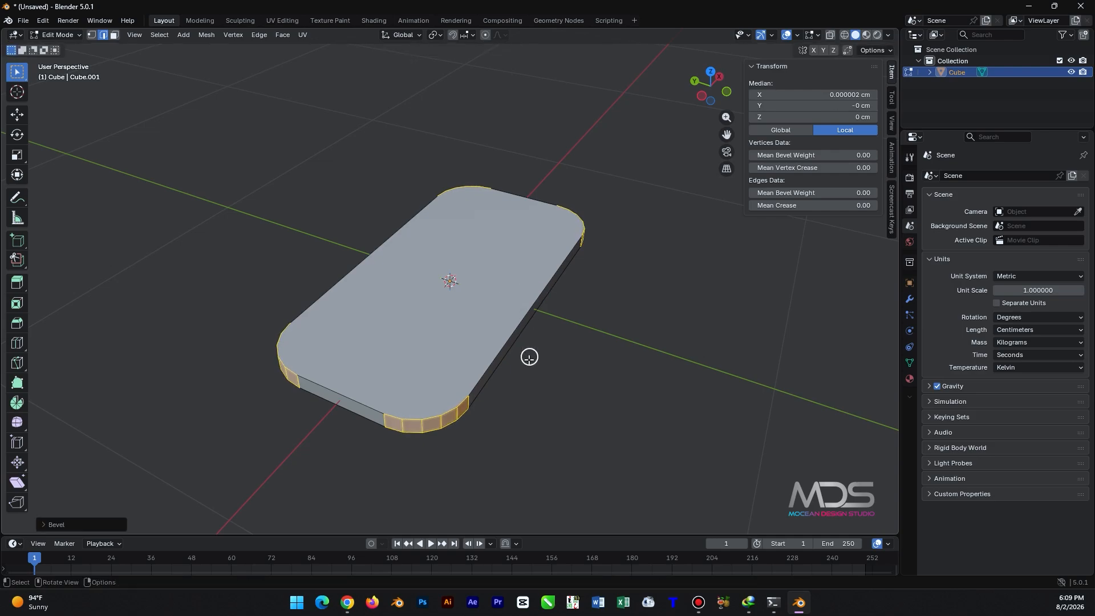
- Bevel the edge loops around the slab's top and bottom faces narrowly with 2 segments, and clear the selection
middle_drag(526, 354, 483, 351)
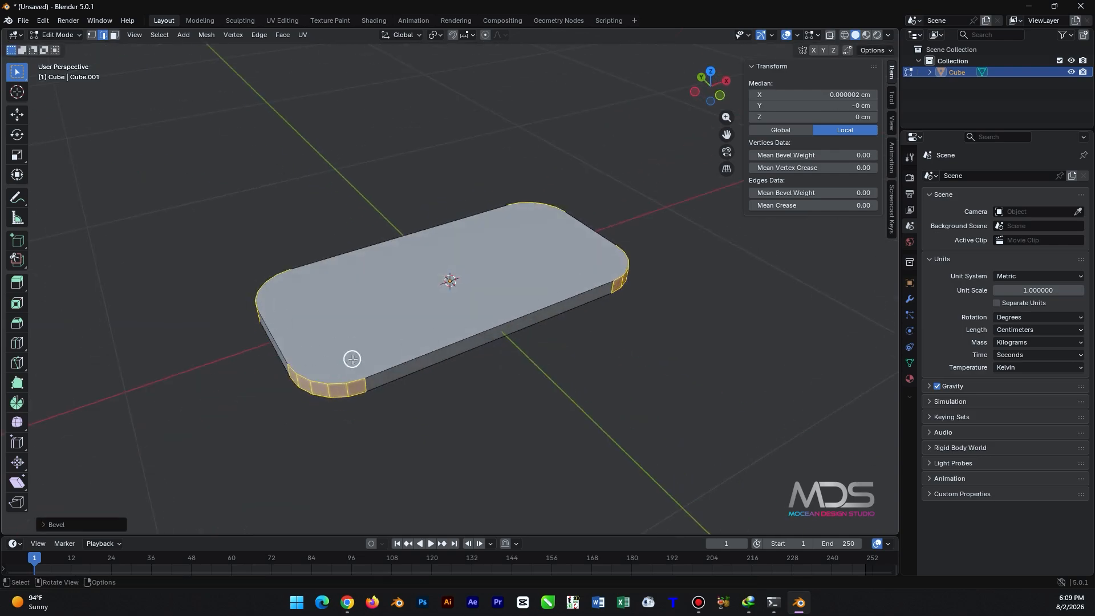
middle_drag(352, 359, 352, 362)
middle_drag(361, 313, 379, 386)
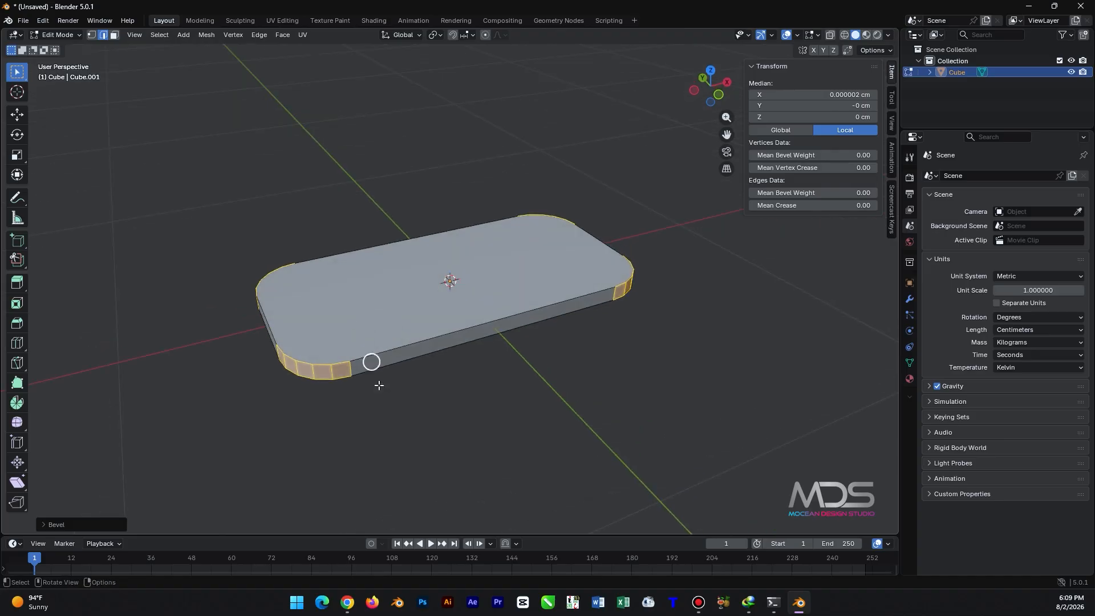
scroll(402, 317, up, 2)
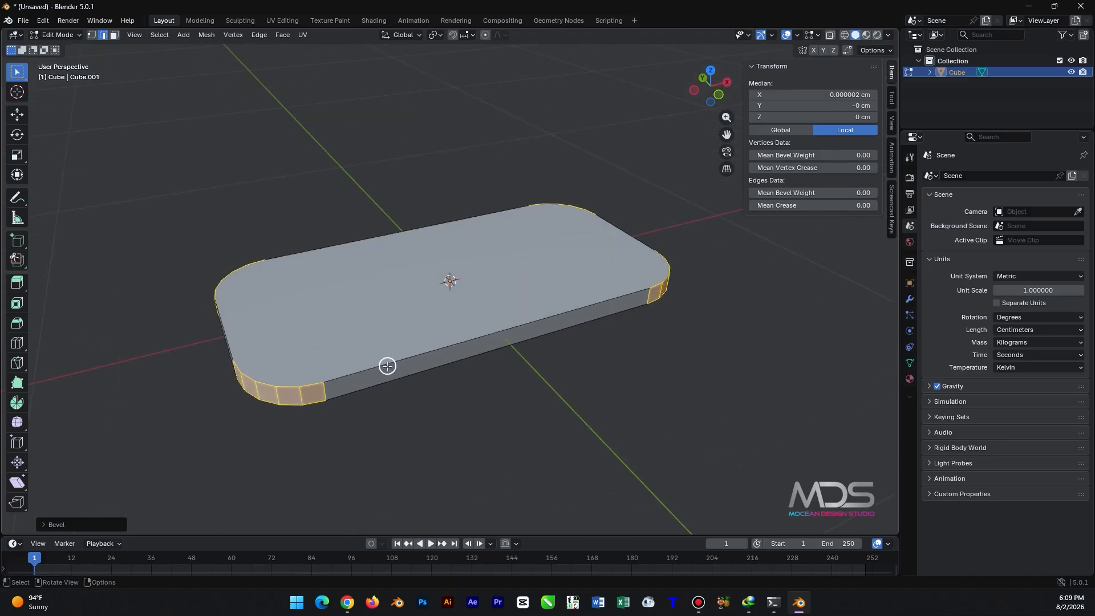
click(345, 383)
middle_drag(344, 374, 337, 342)
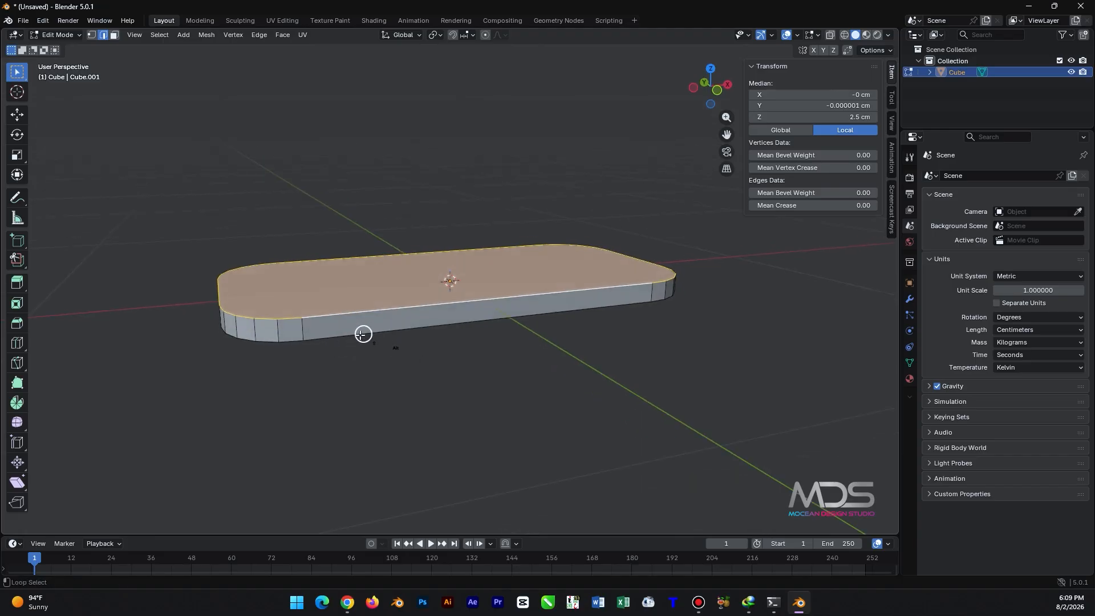
alt+shift+click(352, 334)
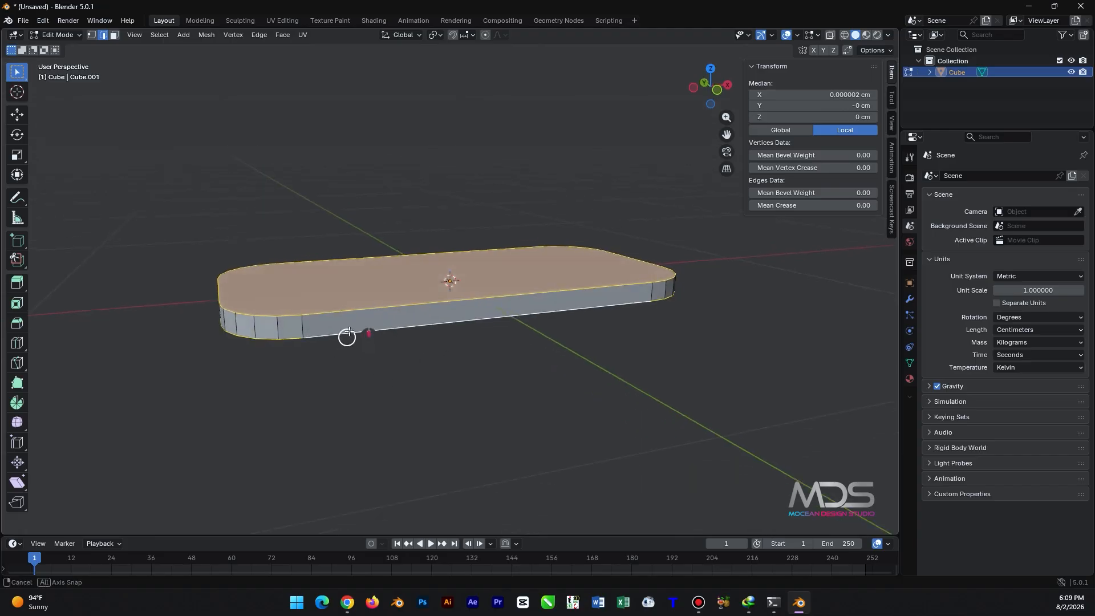
middle_drag(344, 335, 439, 349)
scroll(448, 344, up, 3)
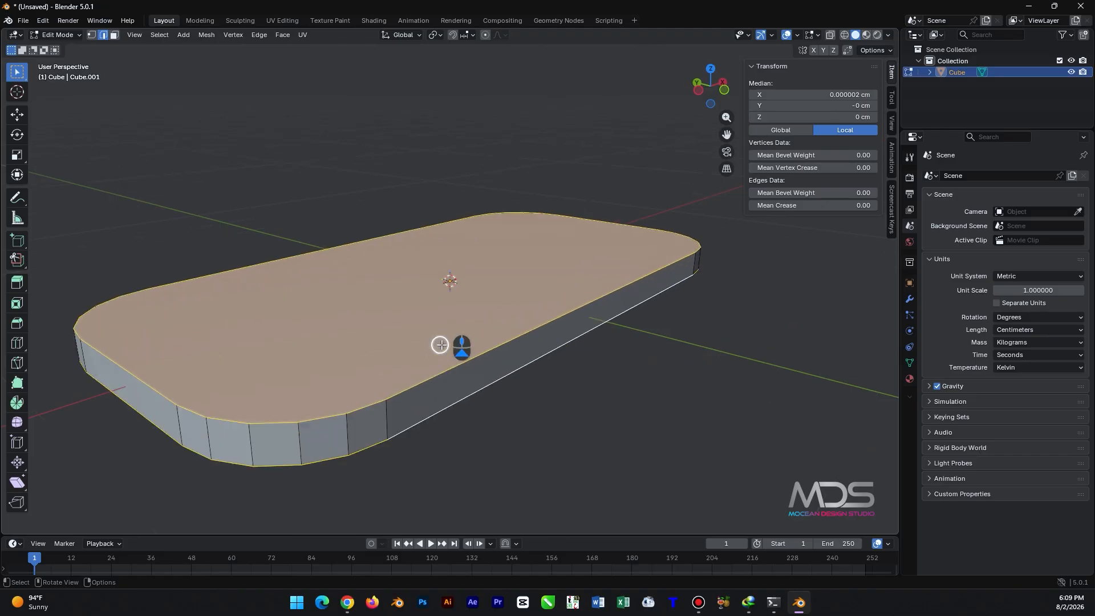
key(ctrl+b)
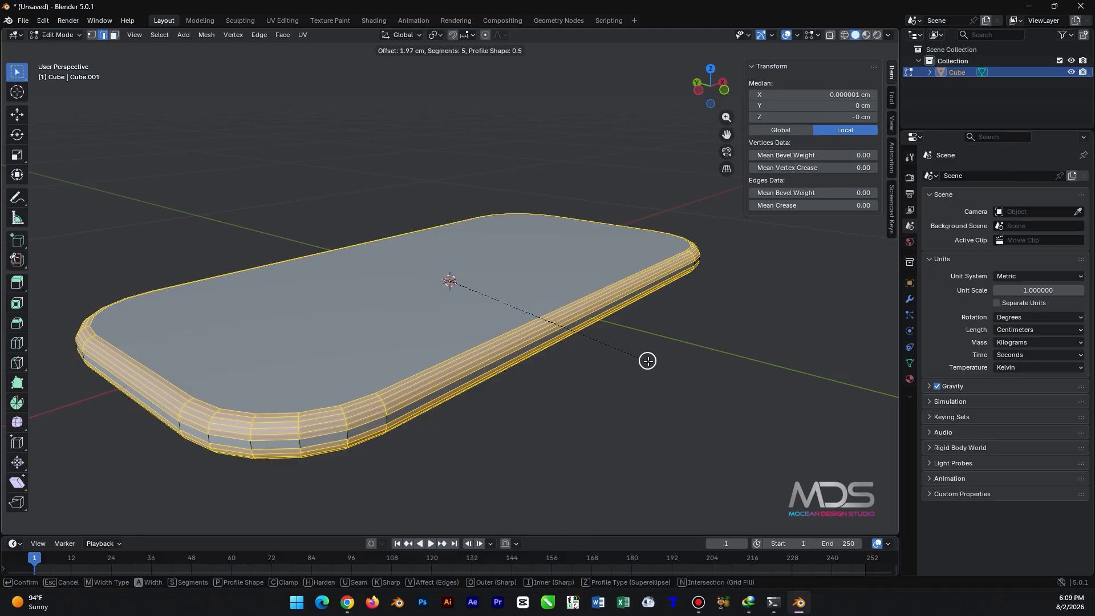
scroll(647, 360, down, 3)
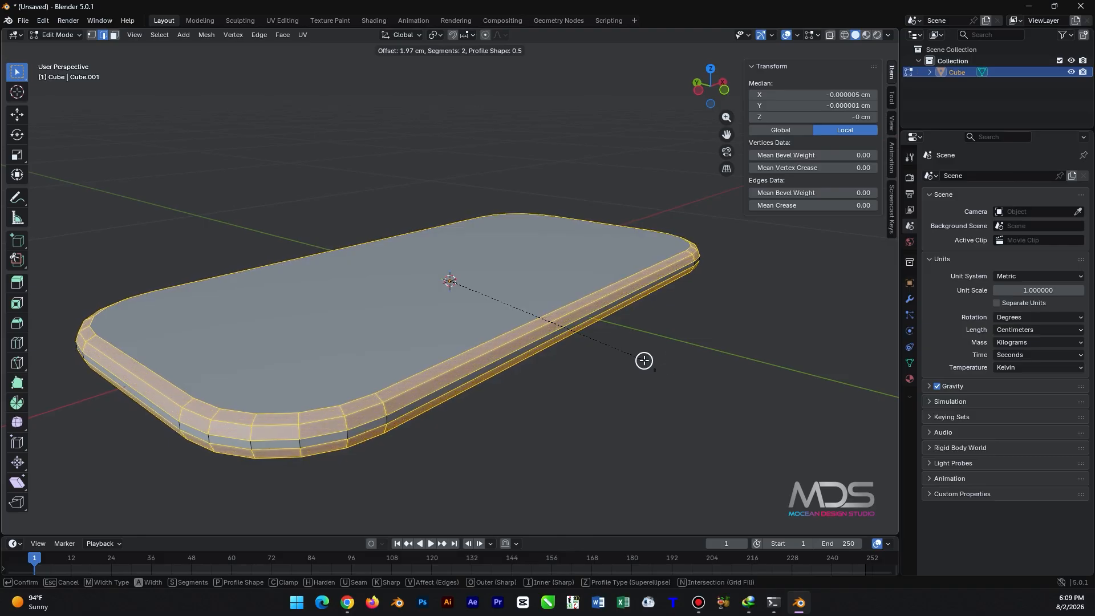
click(596, 321)
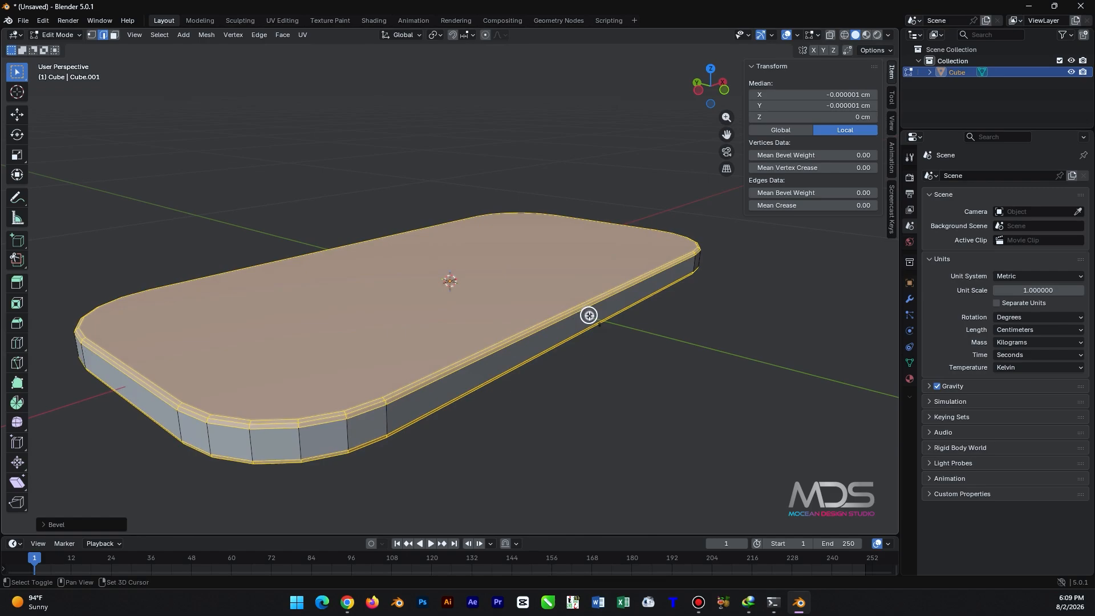
click(567, 397)
middle_drag(548, 379, 506, 242)
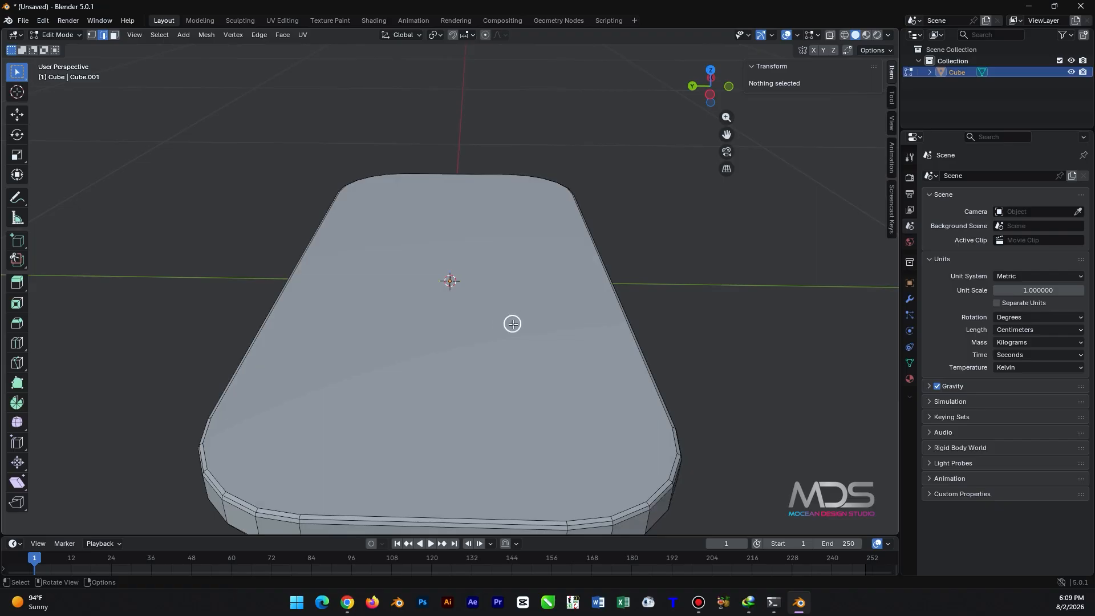
- Inset the slab's top face by a few centimetres, and inset it again slightly to form a narrow ring of faces
key(3)
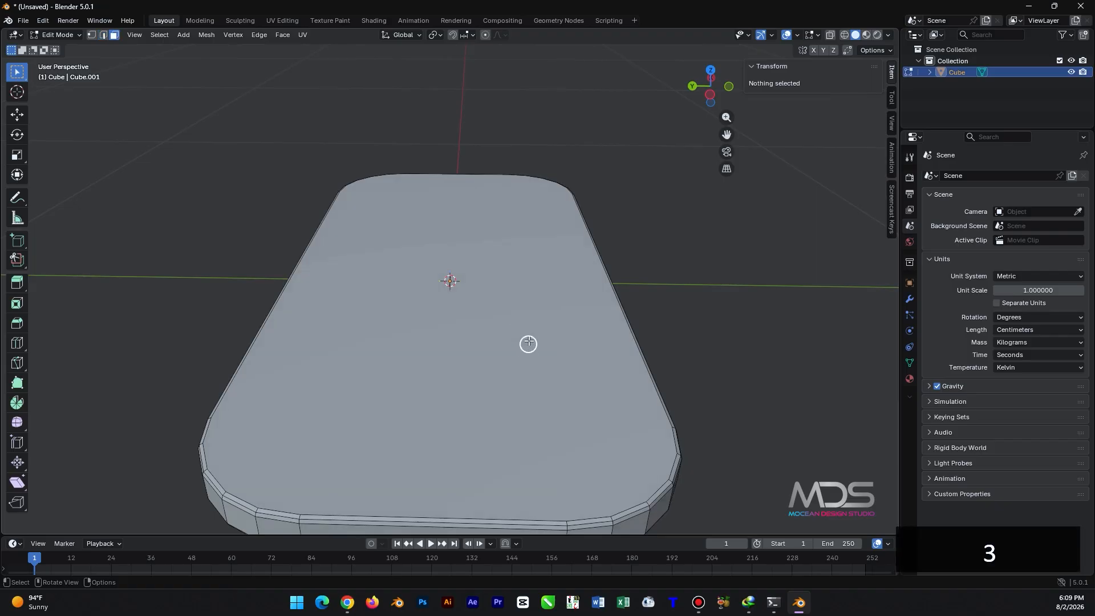
click(528, 344)
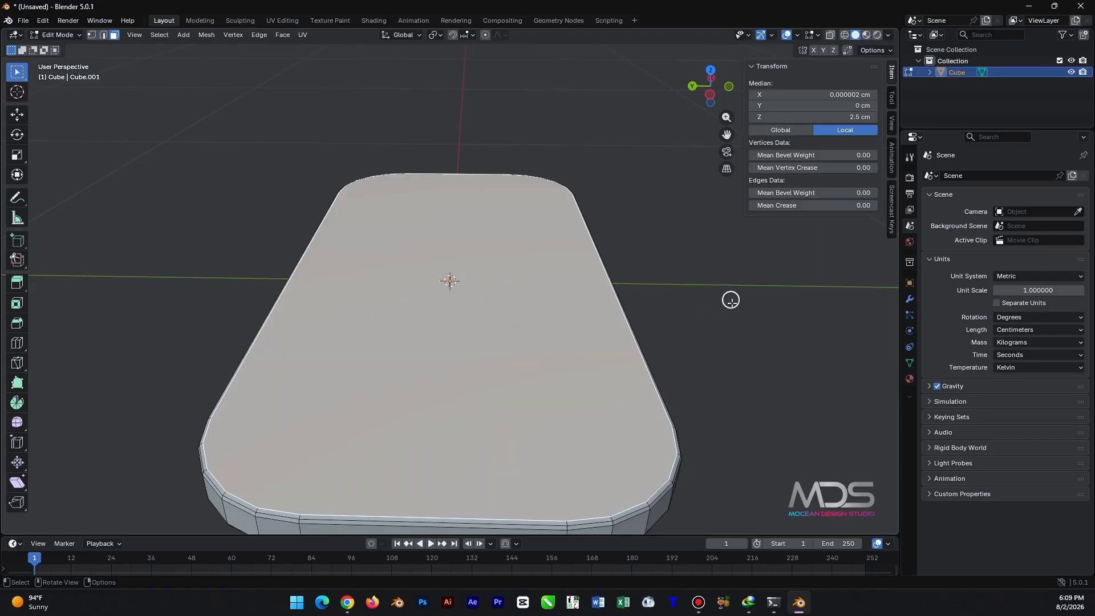
key(i)
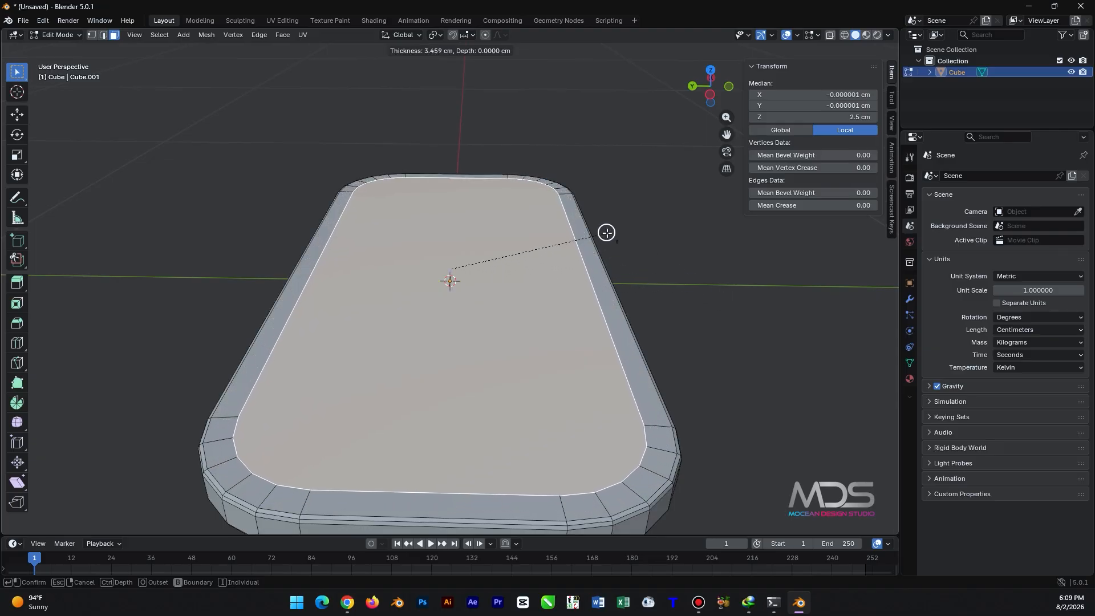
click(646, 268)
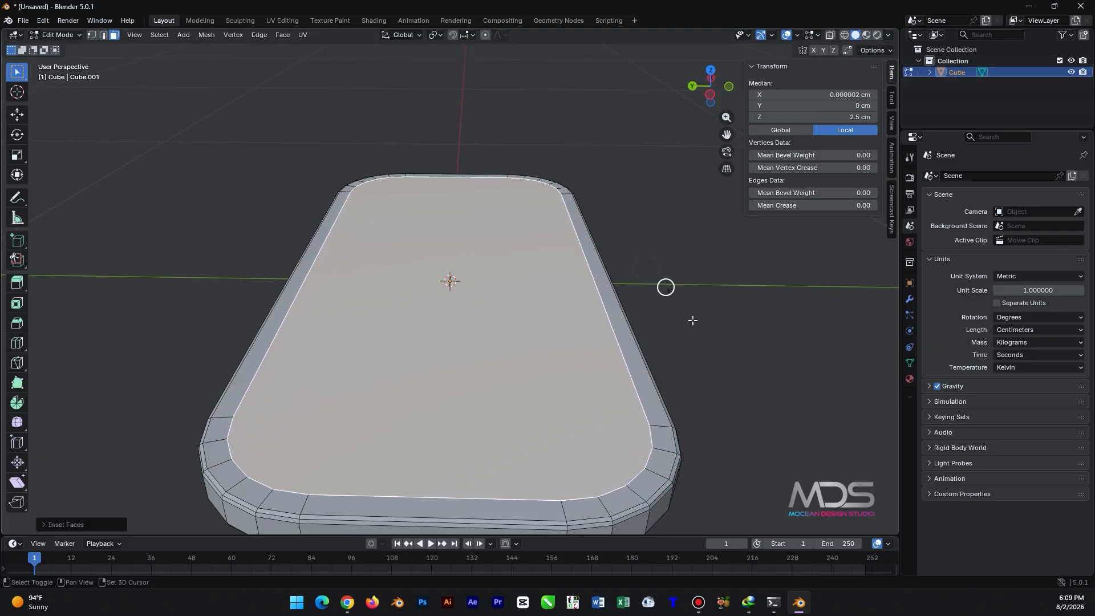
key(i)
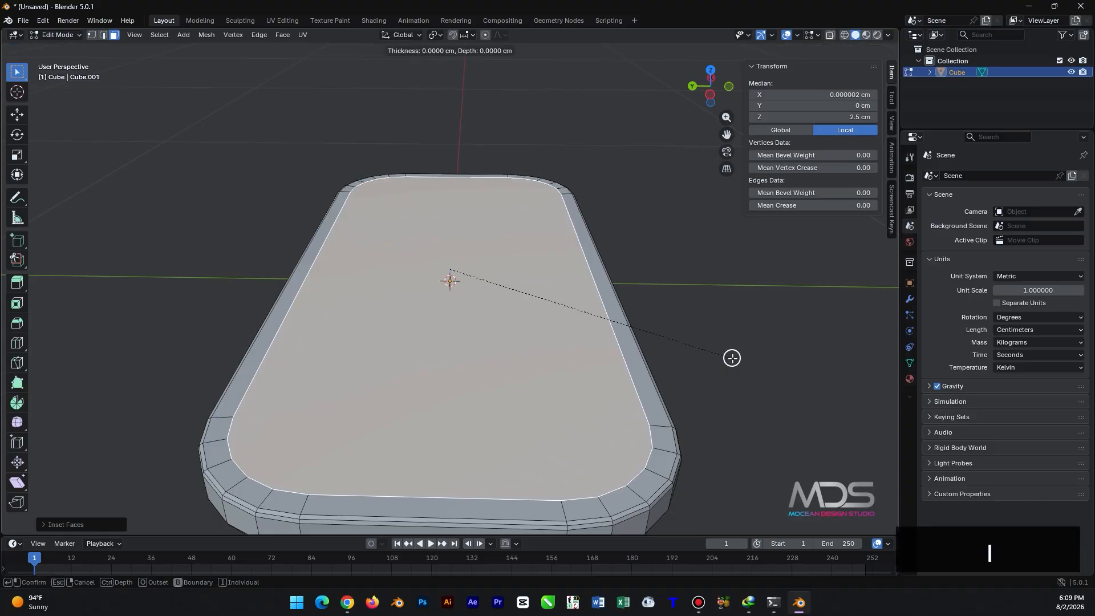
click(682, 302)
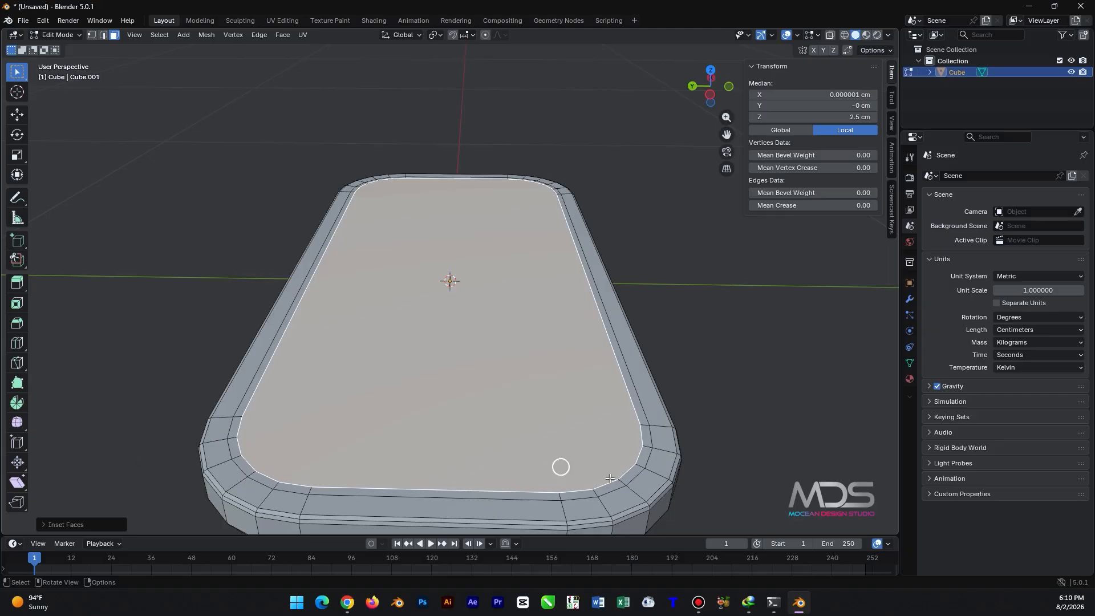
- Extrude the narrow face ring on the slab's top down about 0.3 cm as a groove, and return to Object Mode
alt+click(659, 445)
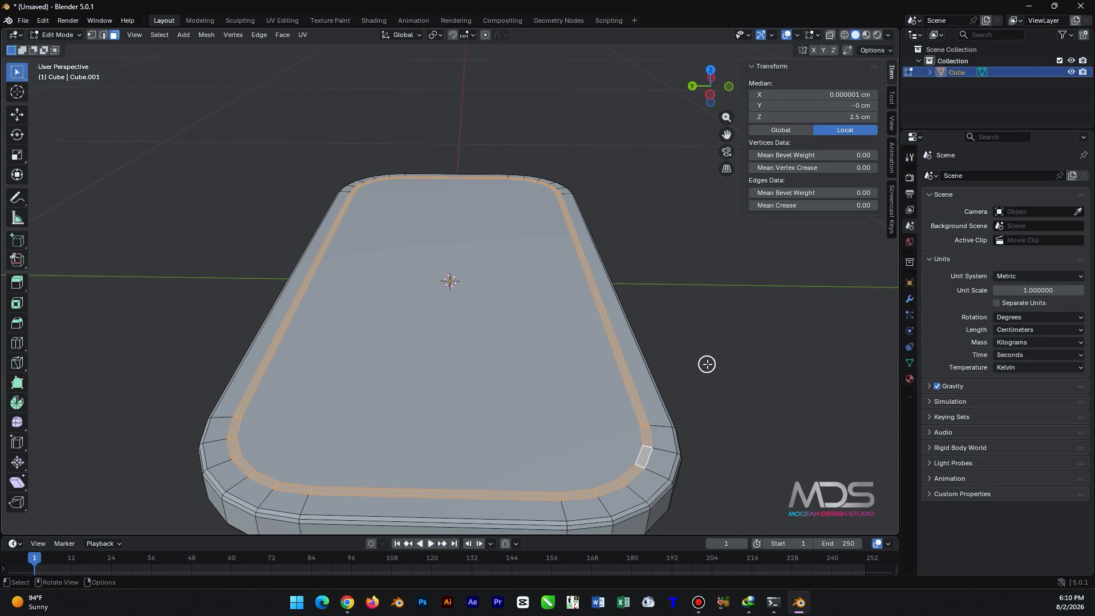
key(e)
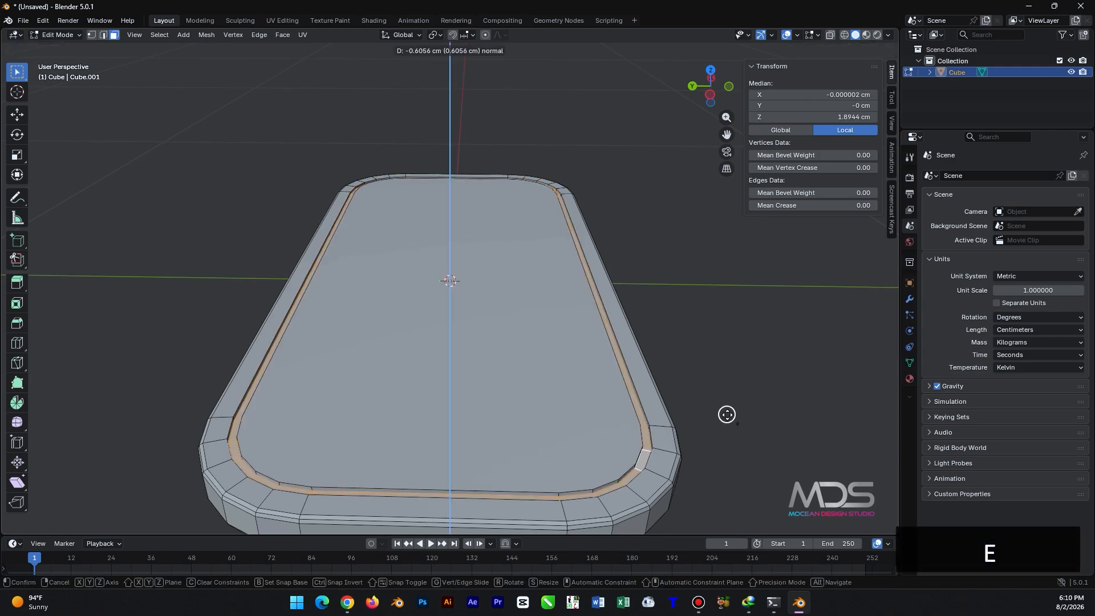
click(726, 401)
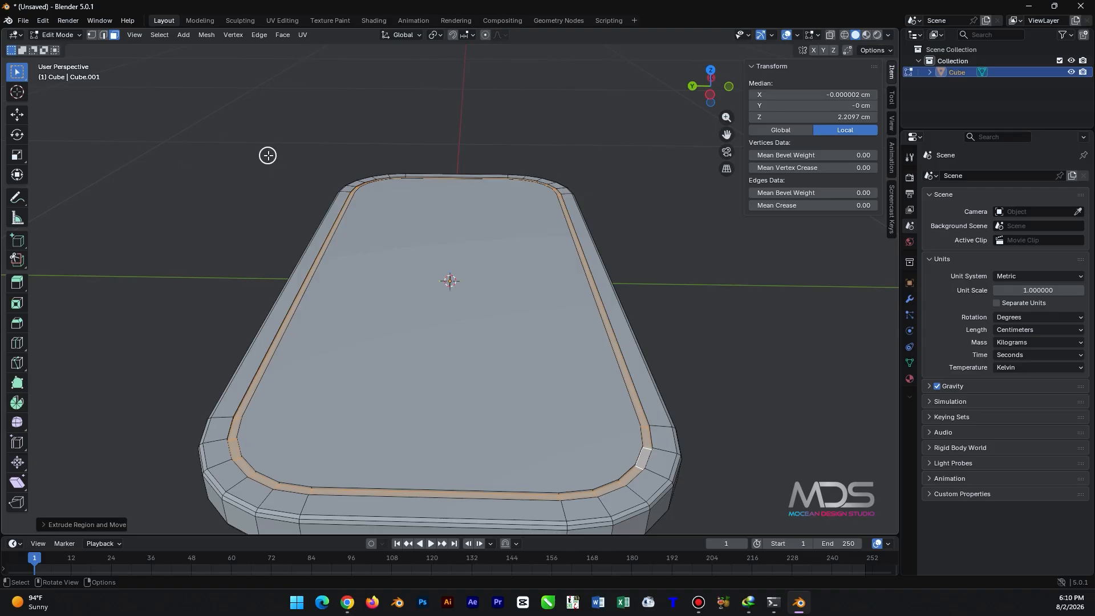
key(Tab)
middle_drag(475, 368, 428, 306)
- Add a Subdivision Surface modifier with 3 viewport levels to the slab, and apply Shade Auto Smooth
click(593, 423)
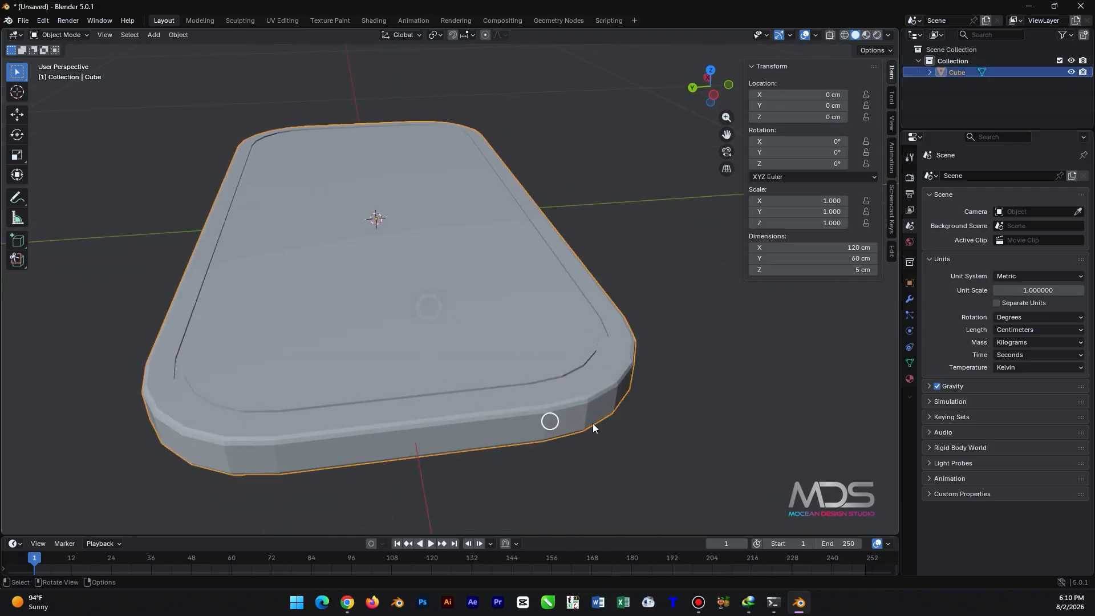
click(909, 298)
click(1014, 176)
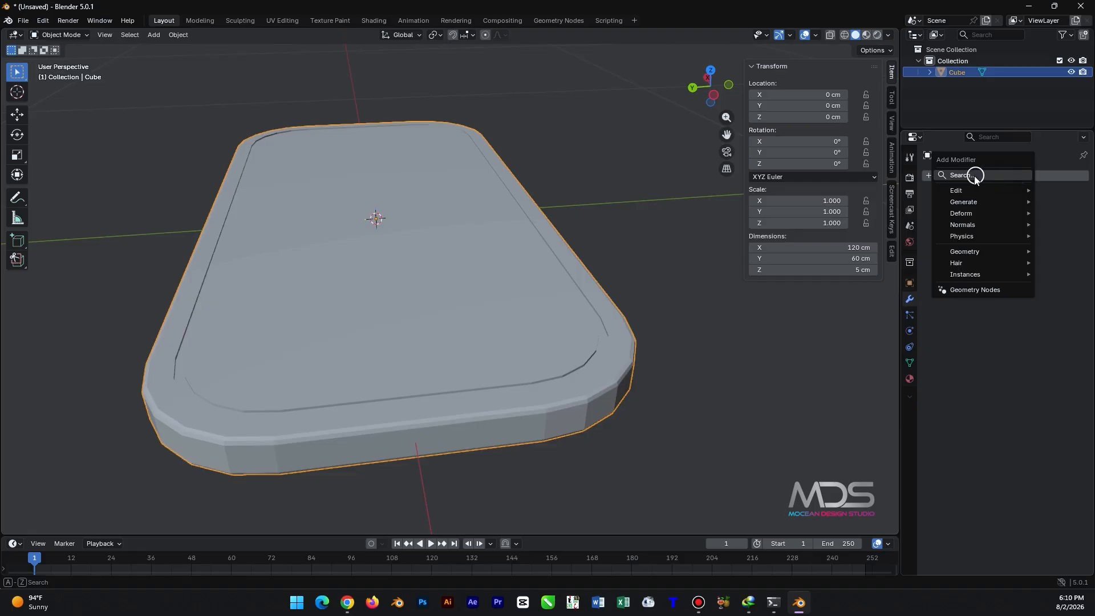
mouse_move(973, 199)
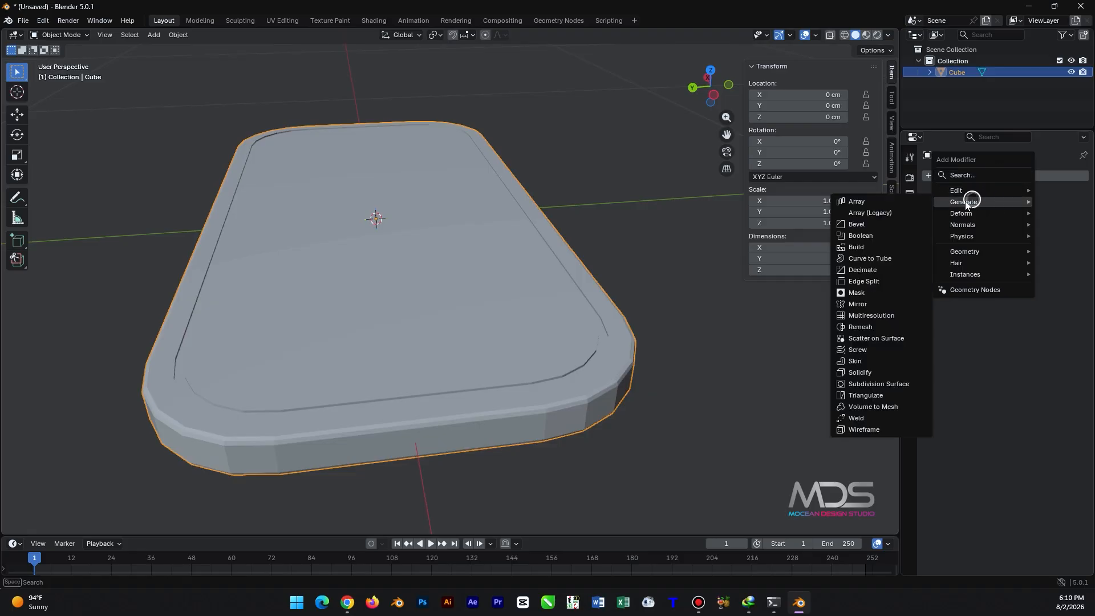
click(900, 377)
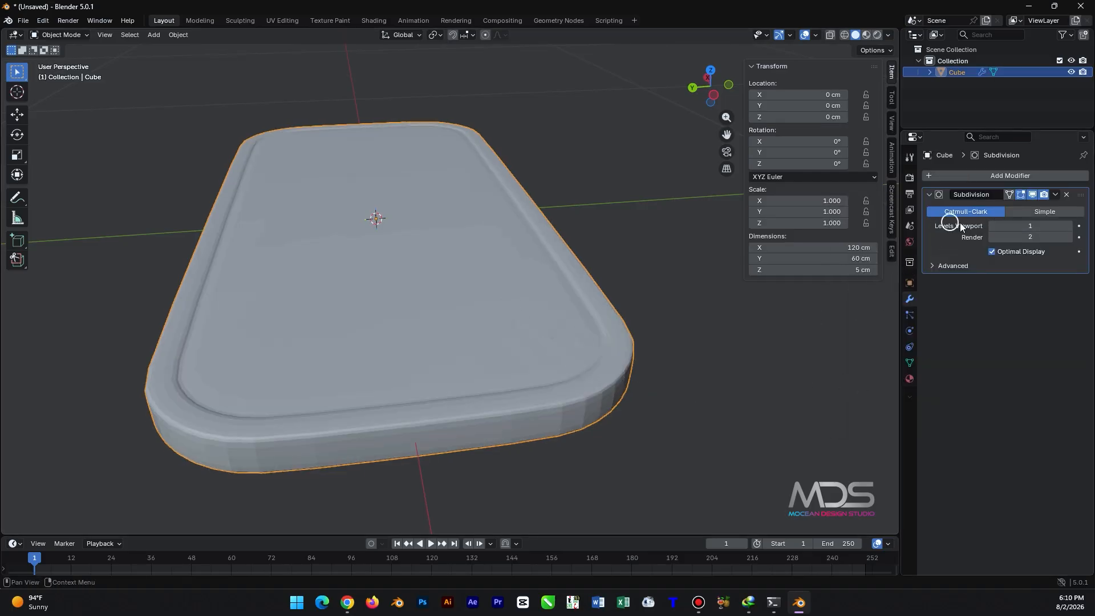
click(1029, 226)
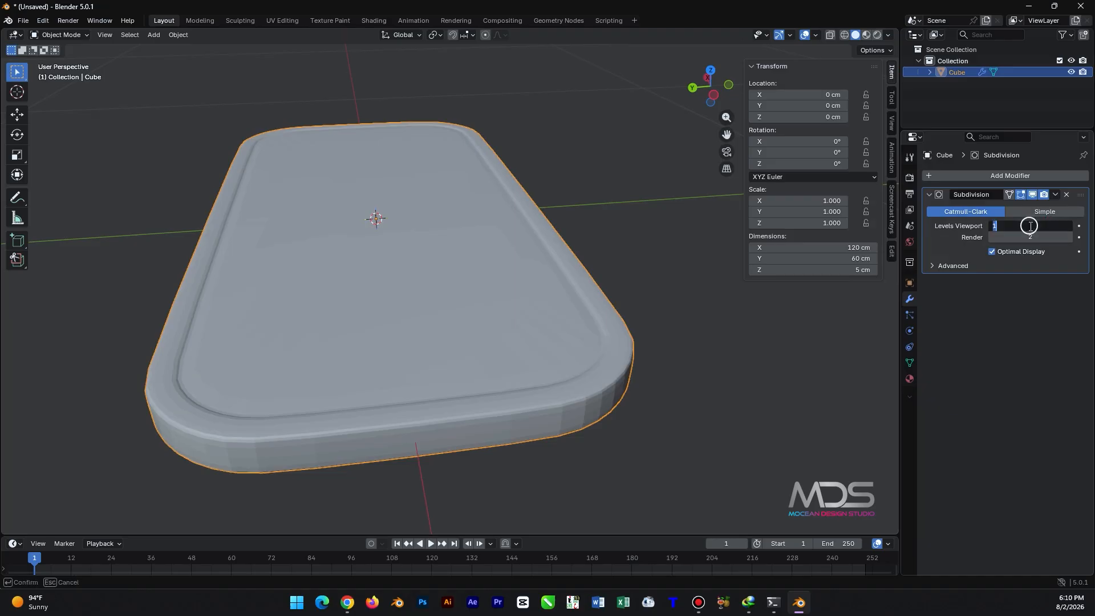
text(3)
key(Return)
right_click(519, 88)
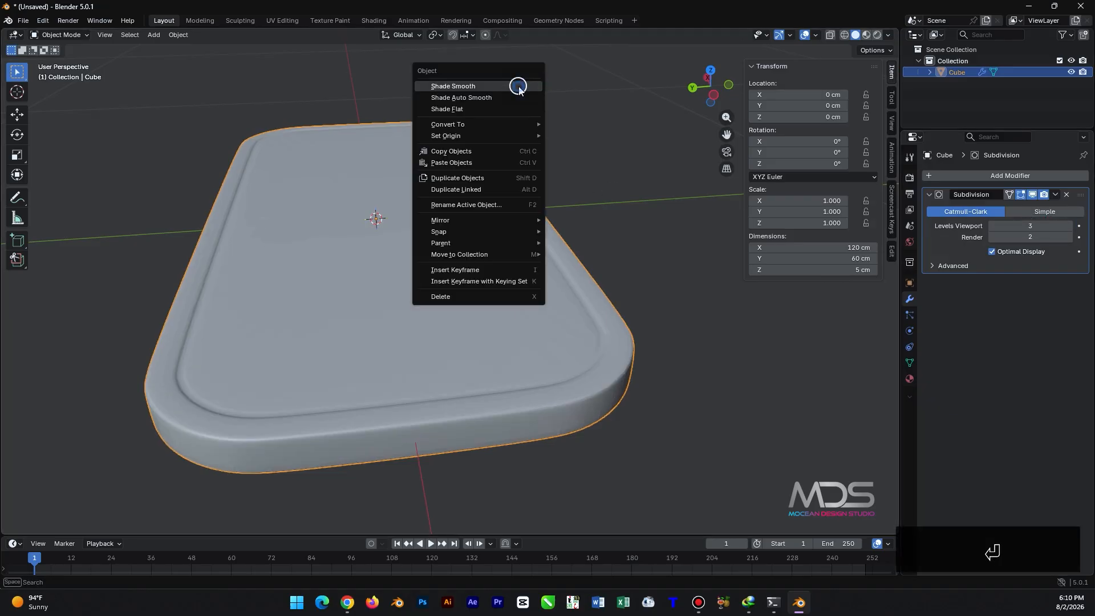
click(488, 98)
- Add a cube, set its dimensions to 100 cm in X, 25 cm in Y and 50 cm in Z, and deselect it
scroll(454, 322, down, 5)
middle_drag(336, 324, 562, 298)
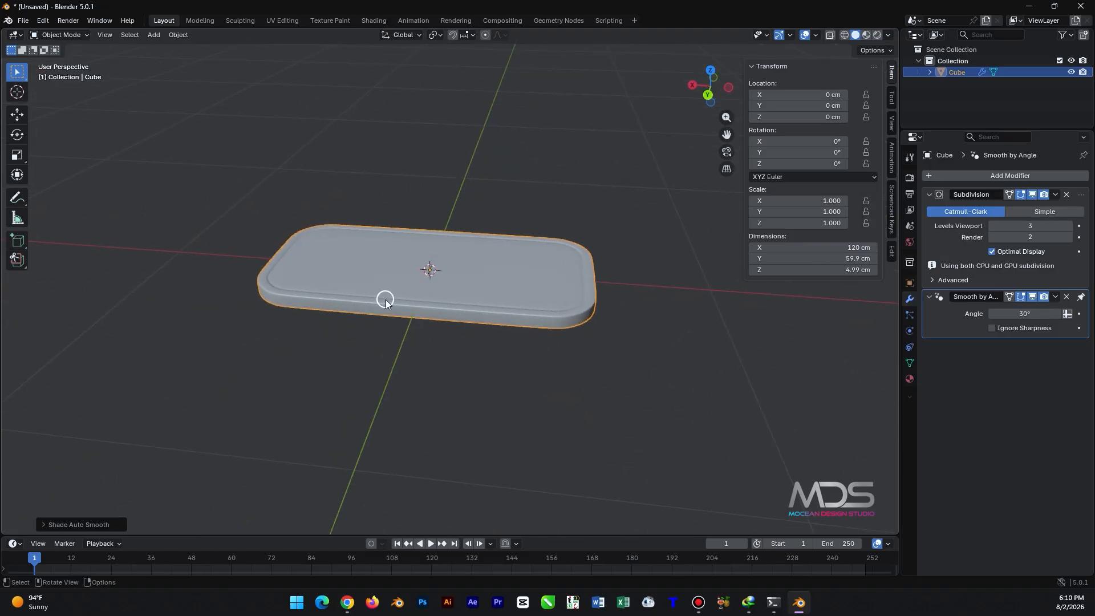
scroll(386, 299, down, 2)
key(shift+a)
mouse_move(375, 157)
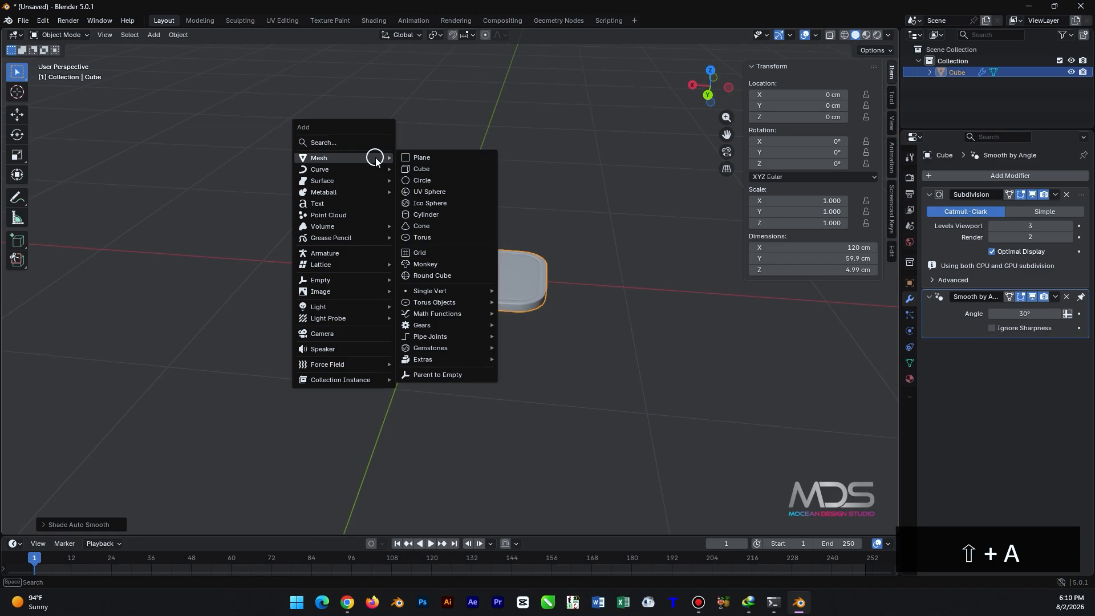
click(422, 168)
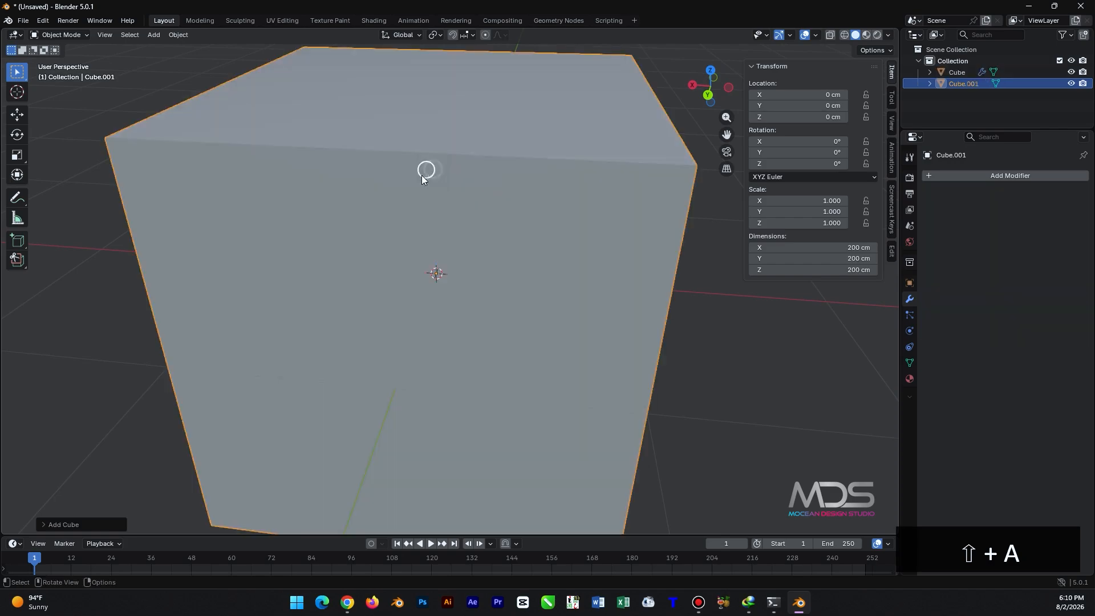
click(857, 247)
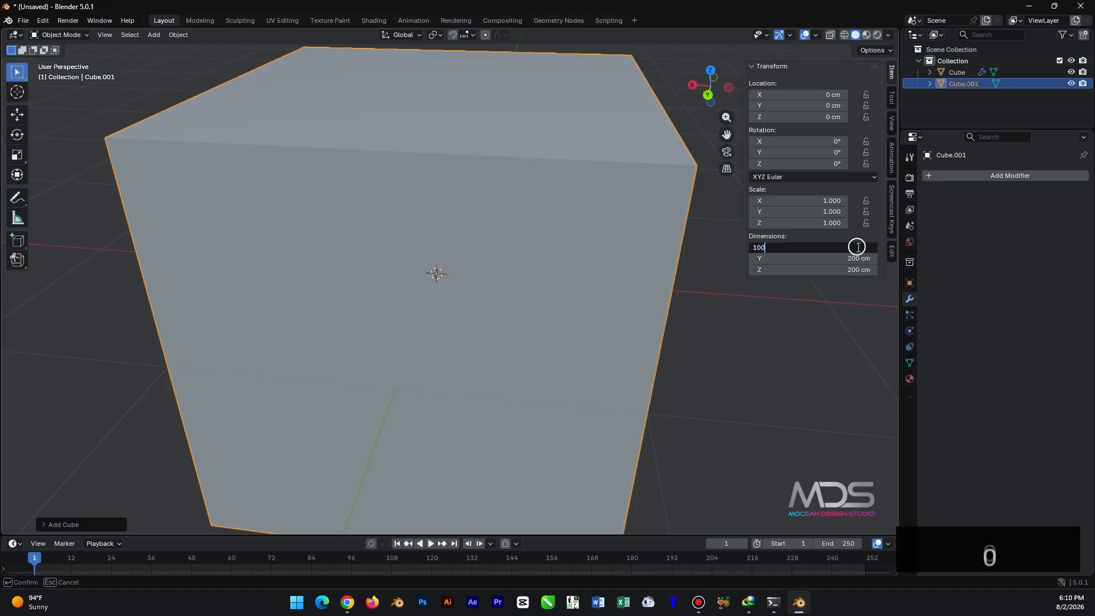
text(100)
key(Tab)
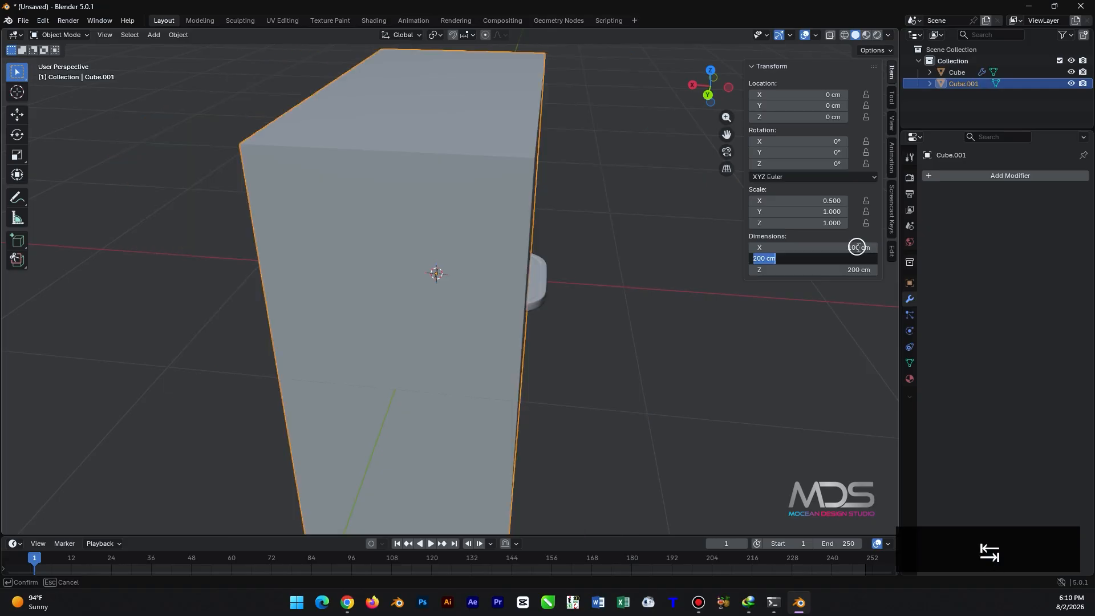
text(25)
key(Tab)
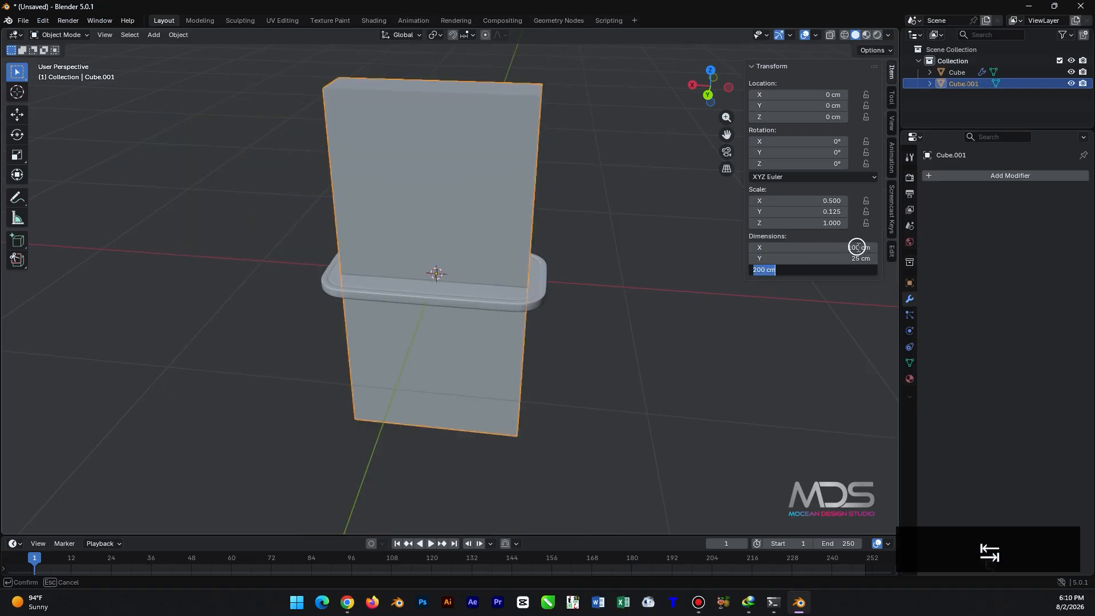
text(50)
key(Return)
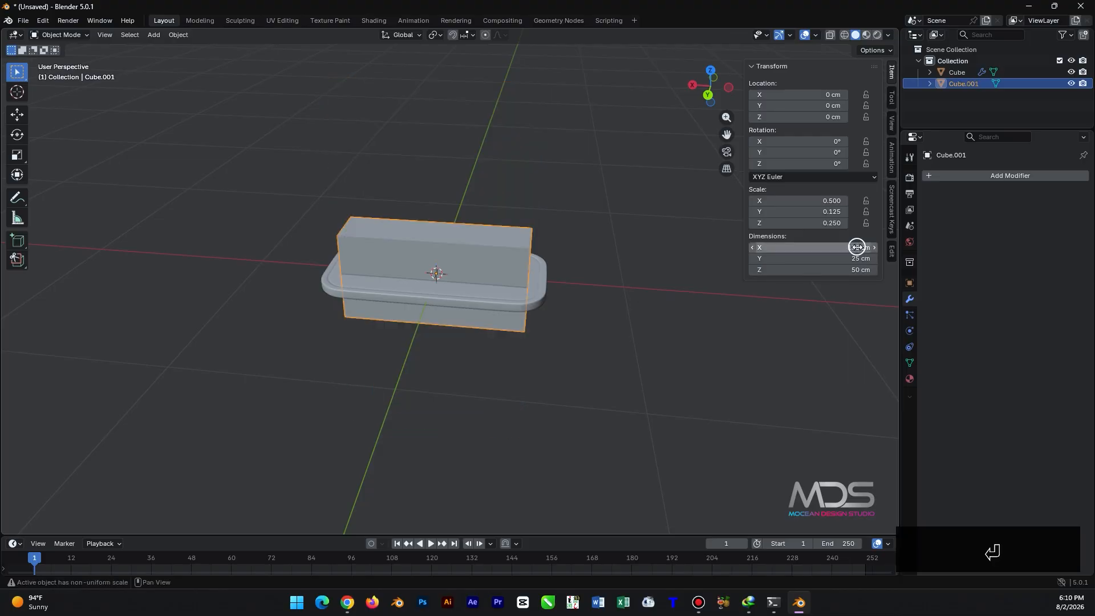
click(678, 303)
- In front view, move the new box up along Z by about 27.3 cm so it rests on the slab
key(1)
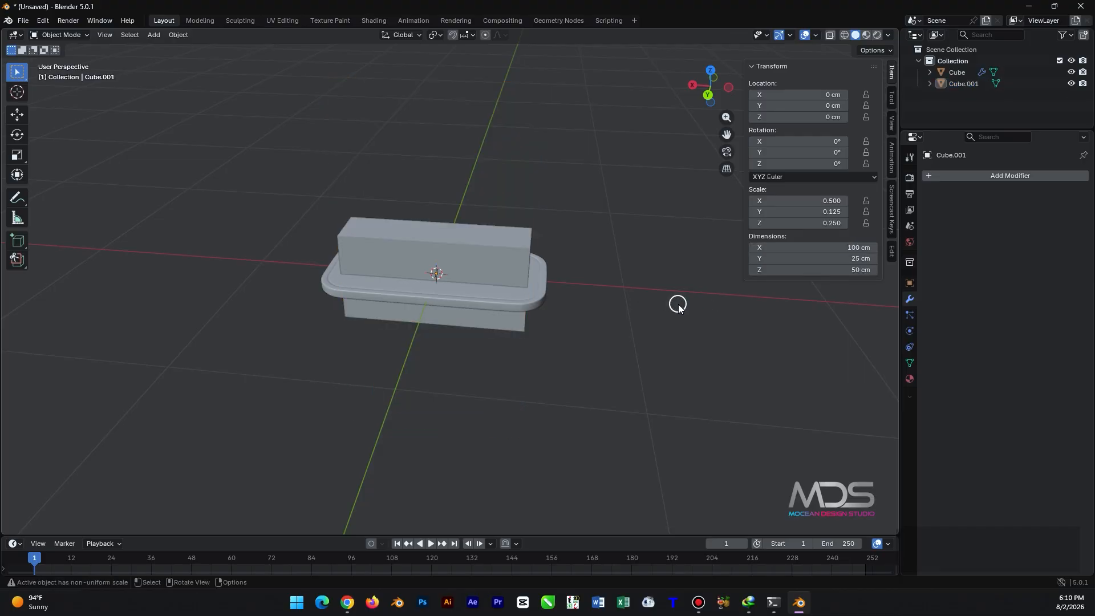
scroll(395, 210, up, 4)
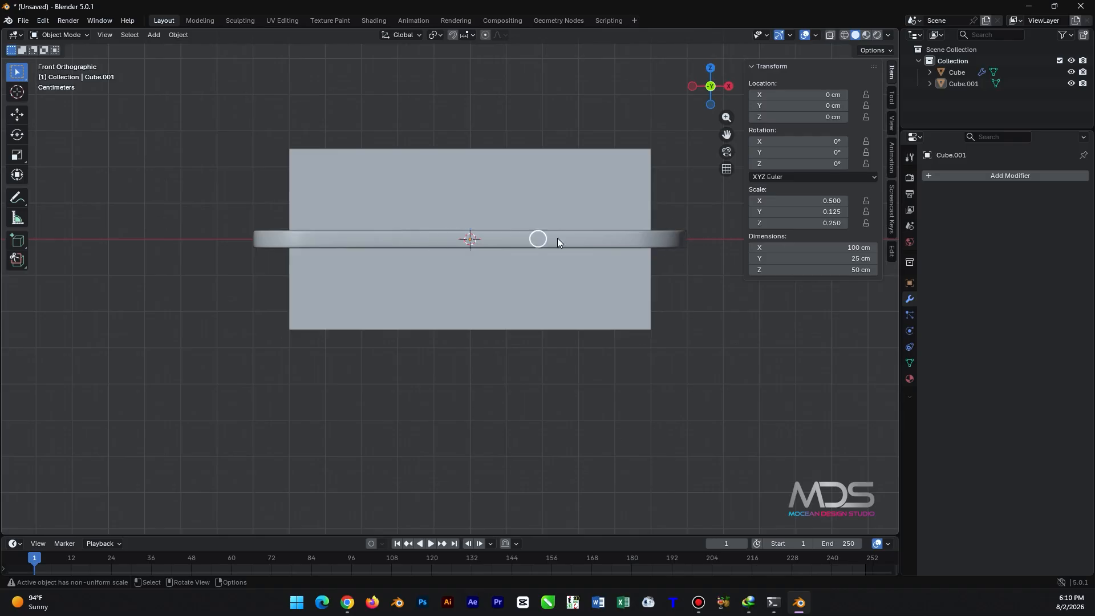
click(537, 188)
shift+middle_drag(492, 192, 423, 326)
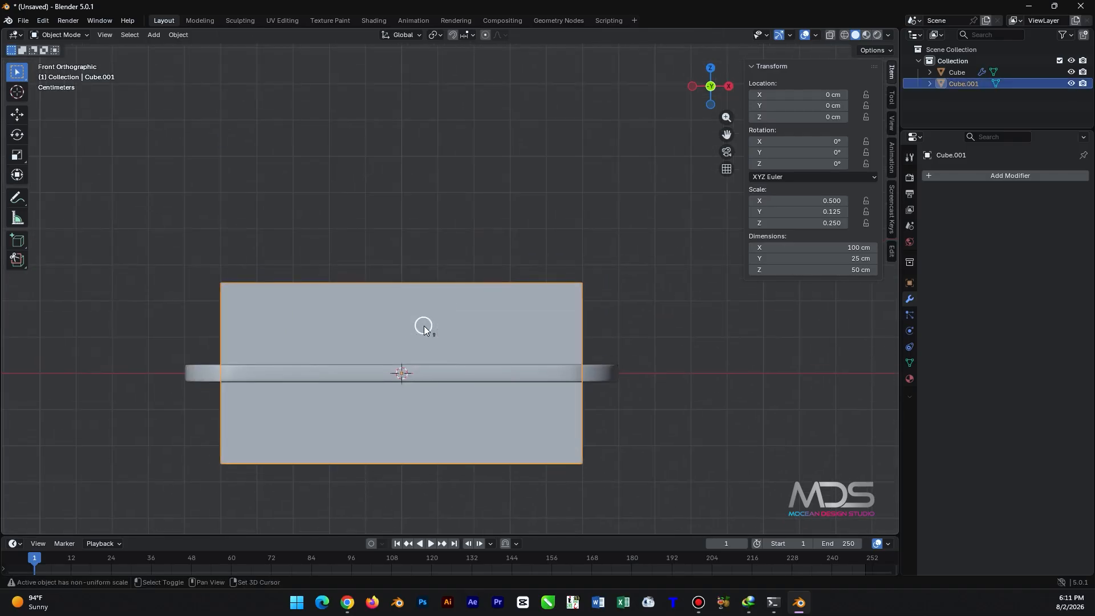
key(g)
key(z)
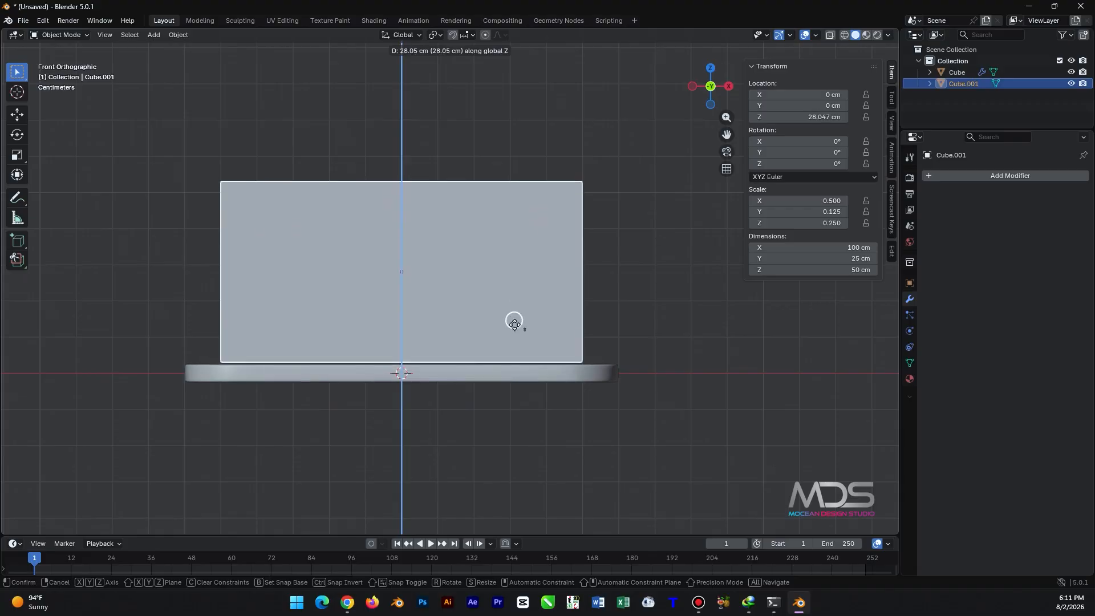
click(521, 344)
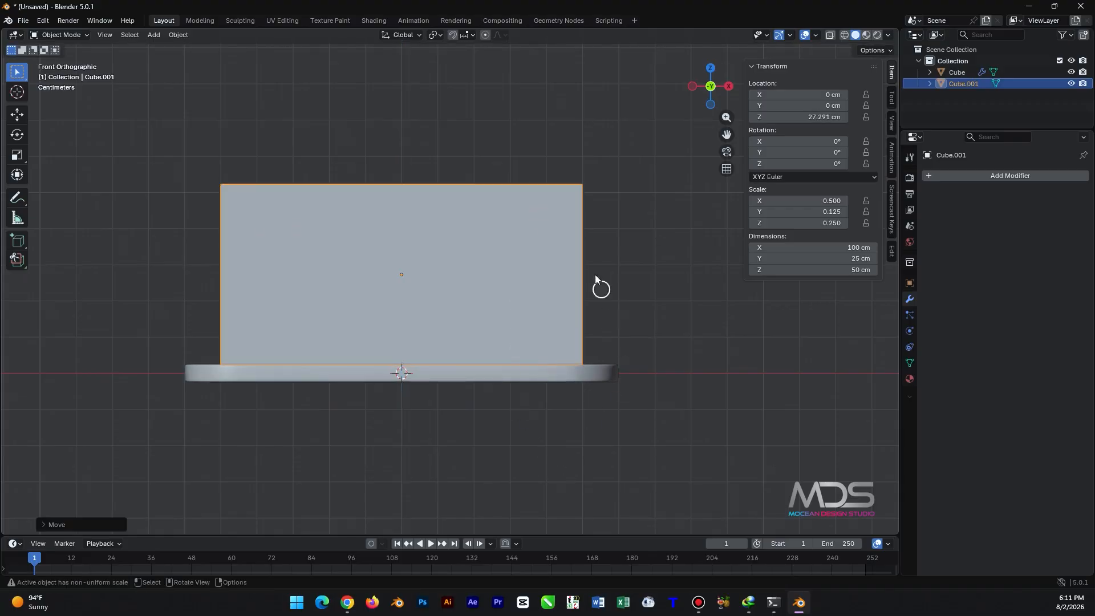
- In wireframe shading and Edit Mode, add seven evenly spaced vertical loop cuts across the box's width without sliding them
click(844, 35)
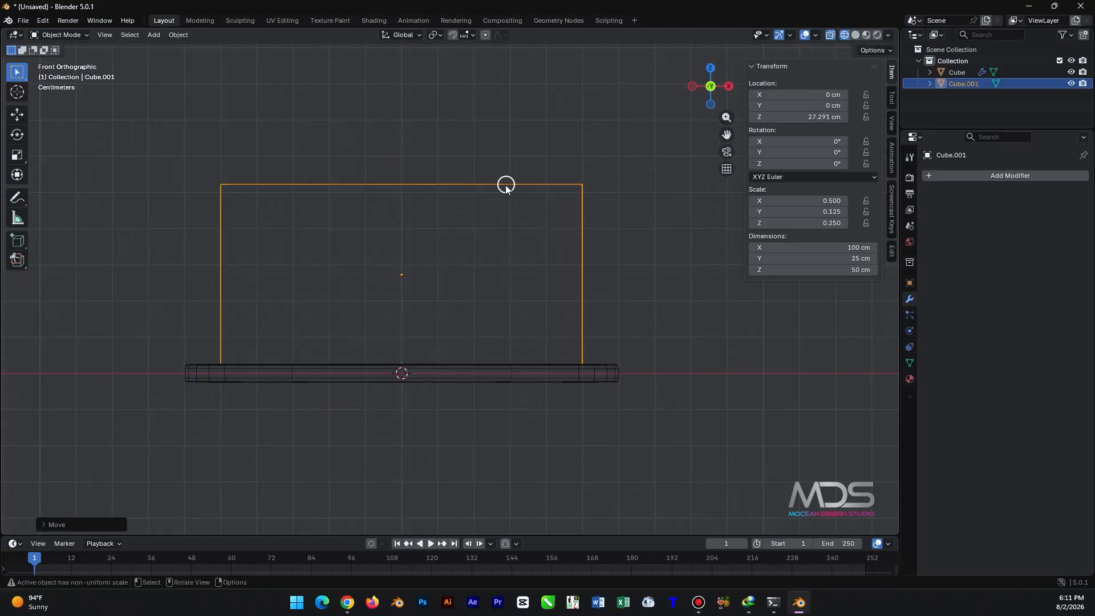
scroll(406, 208, up, 2)
key(Tab)
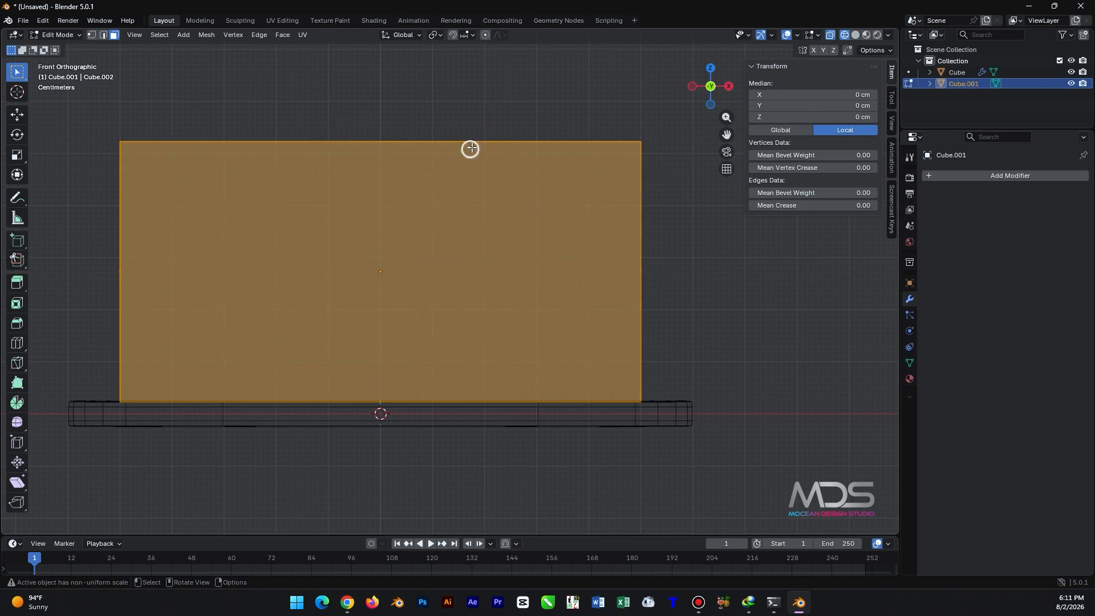
key(ctrl+r)
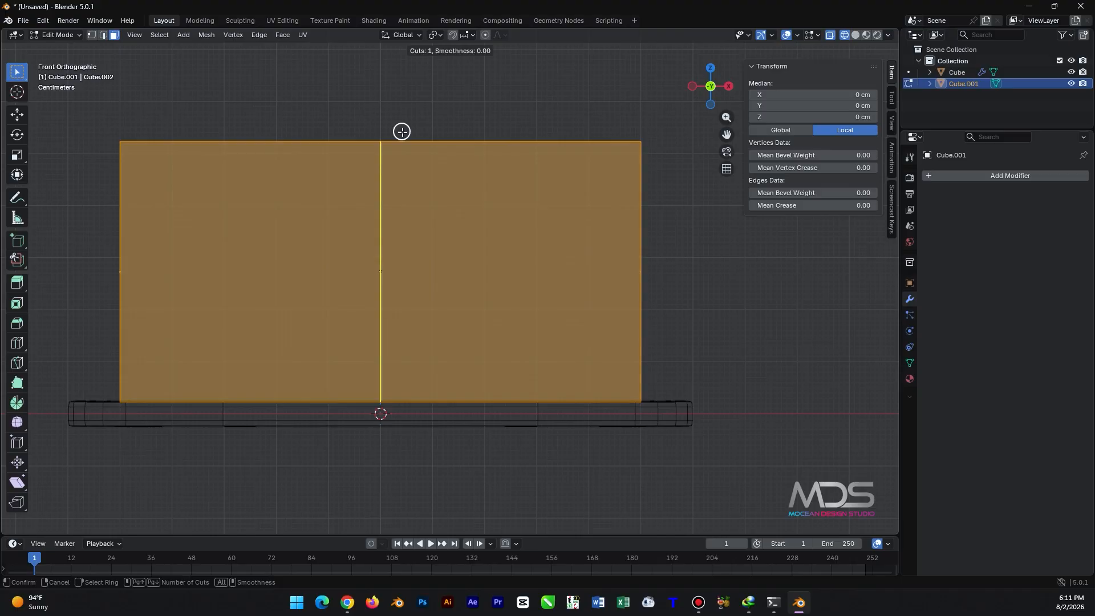
scroll(401, 132, up, 2)
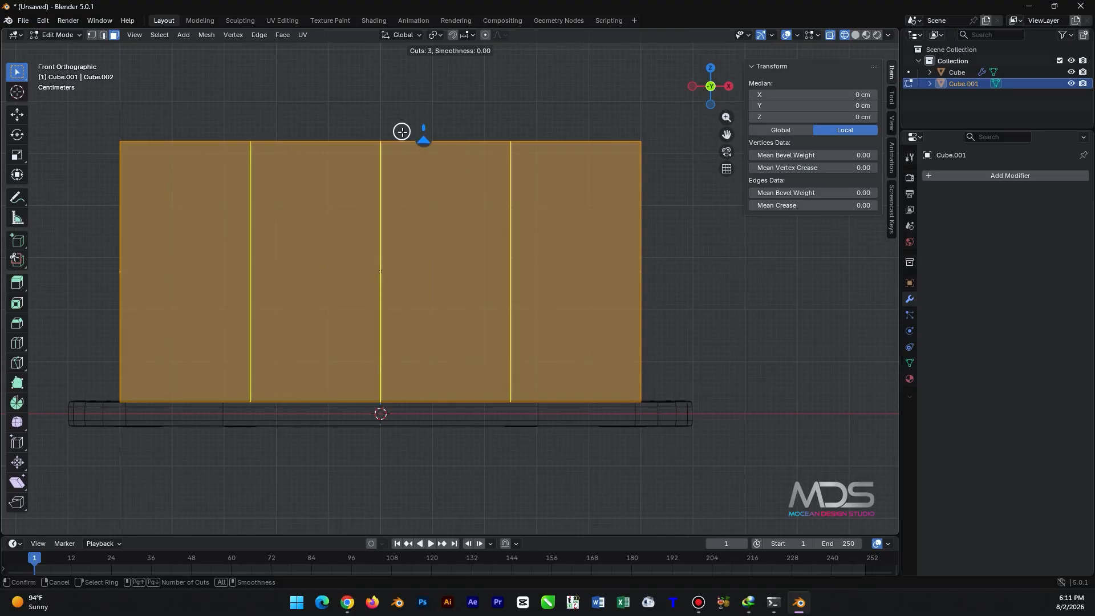
scroll(401, 132, up, 2)
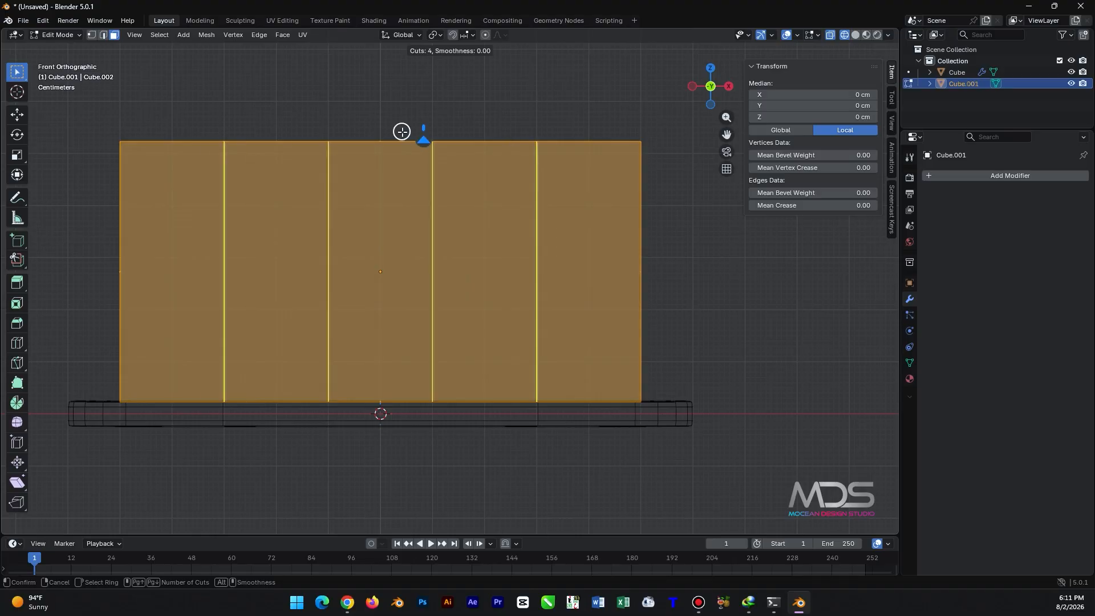
scroll(401, 132, up, 2)
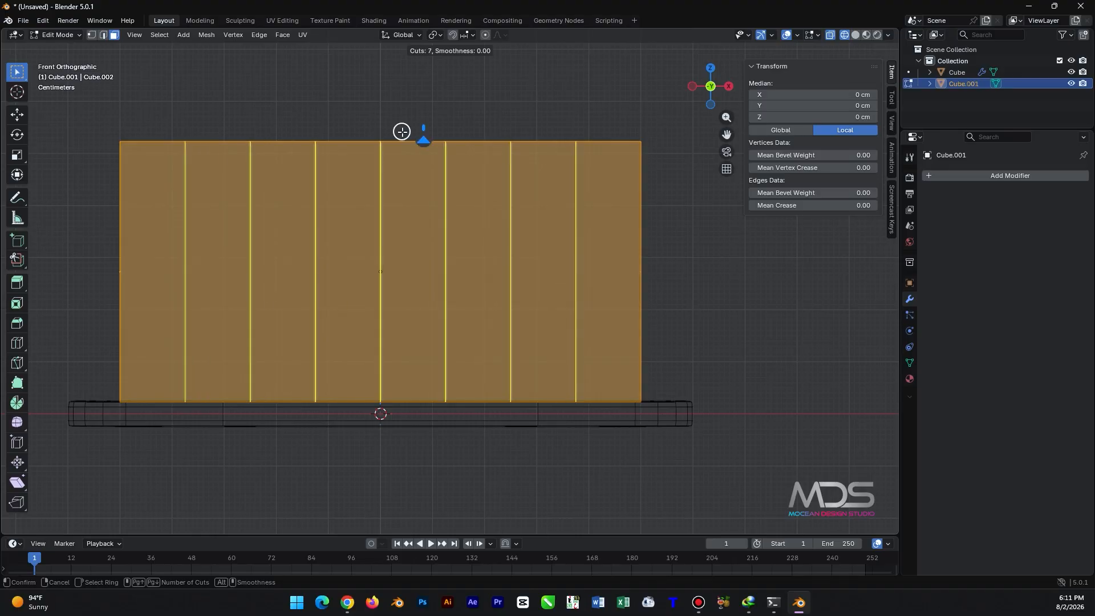
click(402, 131)
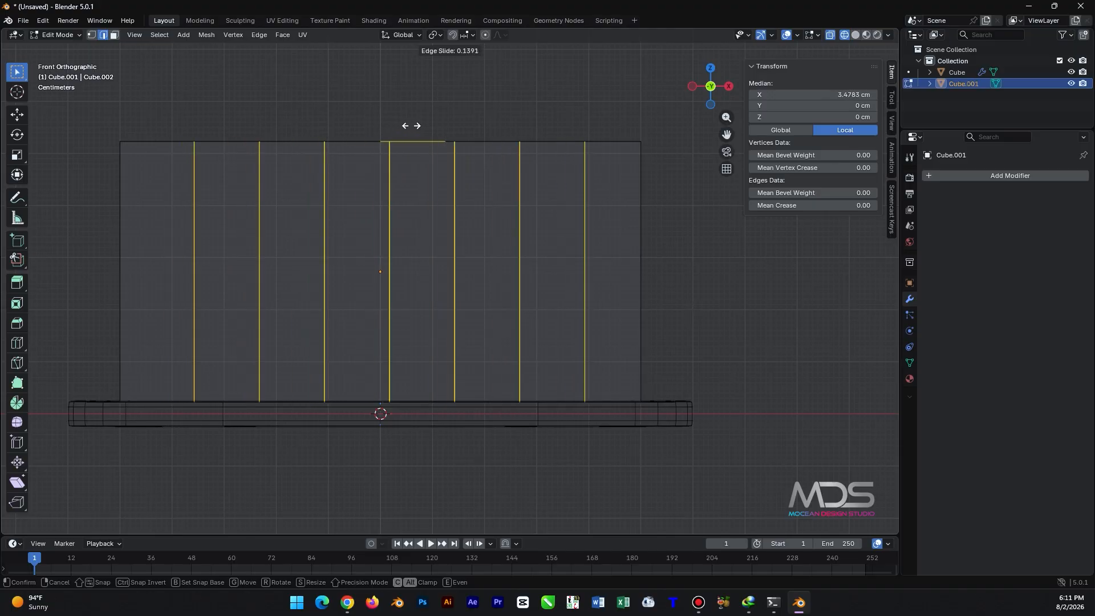
key(Escape)
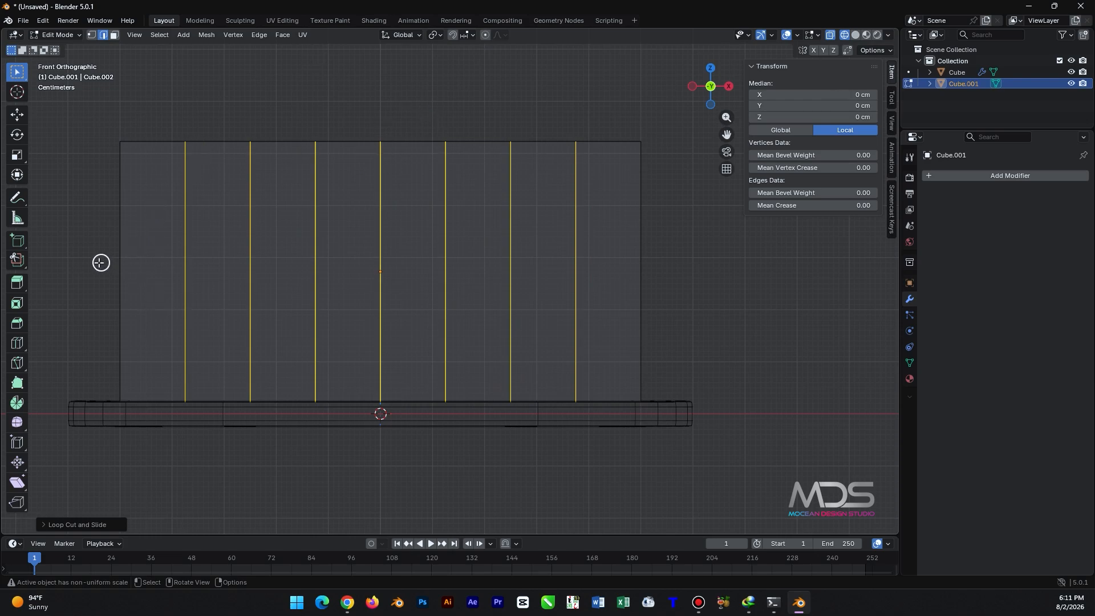
- Add one horizontal loop cut around the box and slide it up to a local Z of about 30.7 cm
key(ctrl+r)
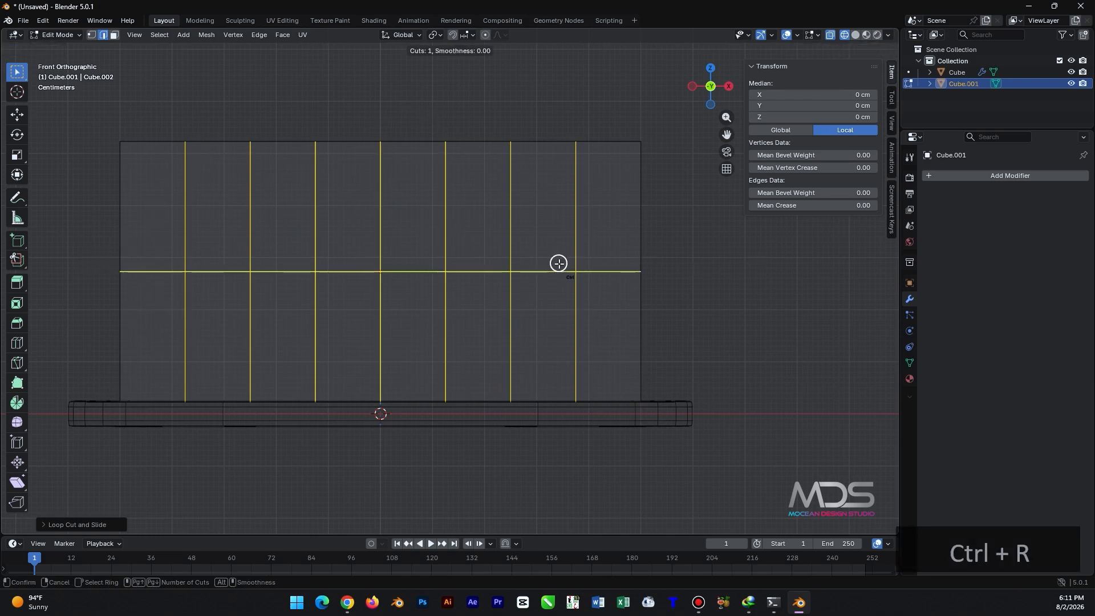
click(578, 260)
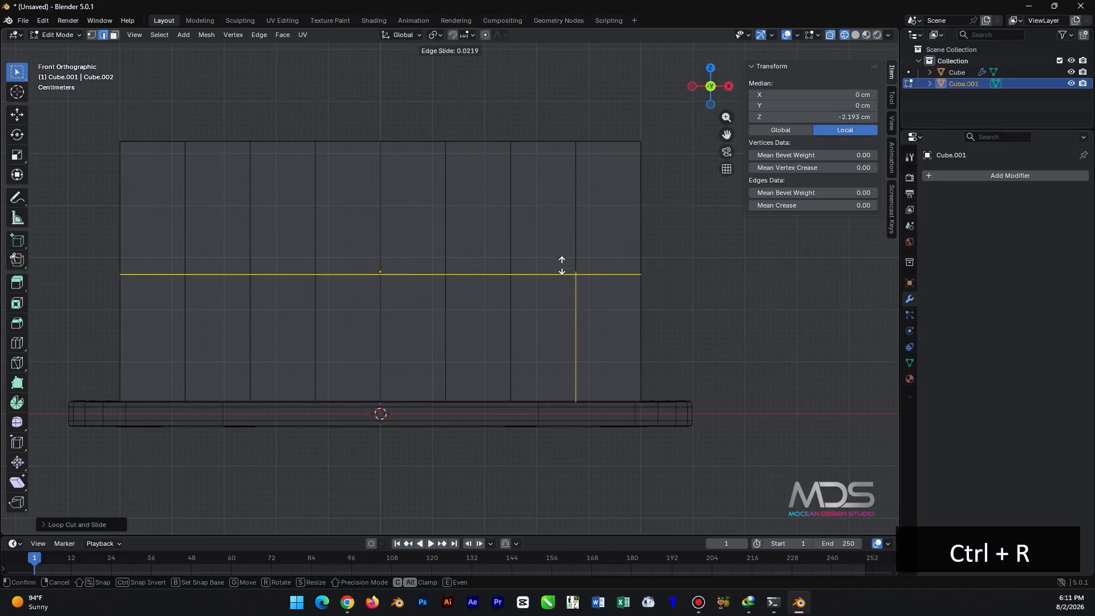
click(559, 226)
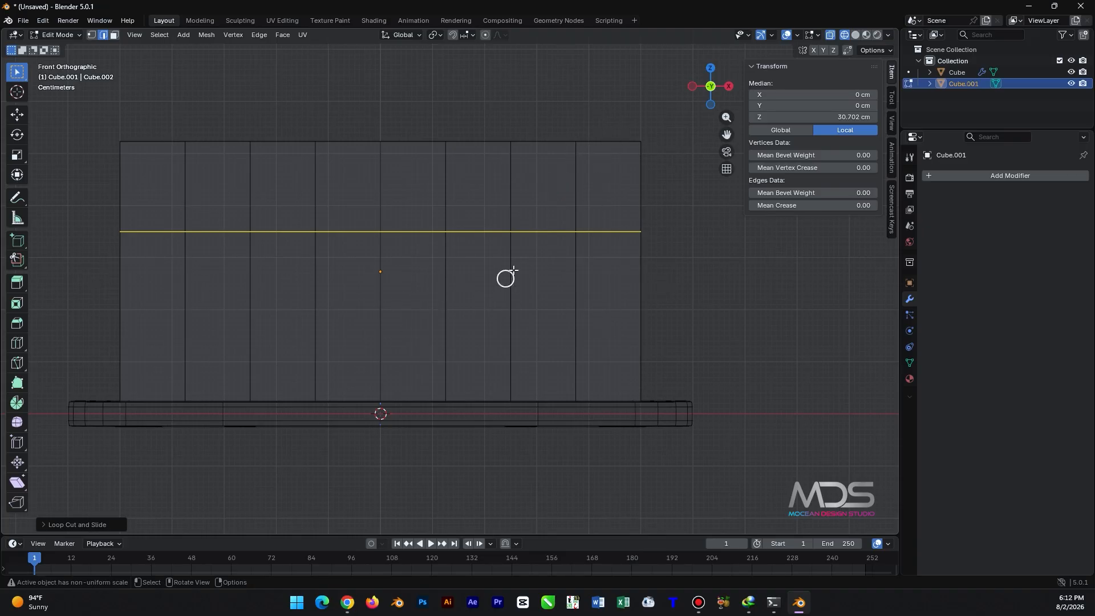
- Add one centred vertical loop cut in each of the box's two outermost columns without sliding them
key(ctrl)
key(ctrl+r)
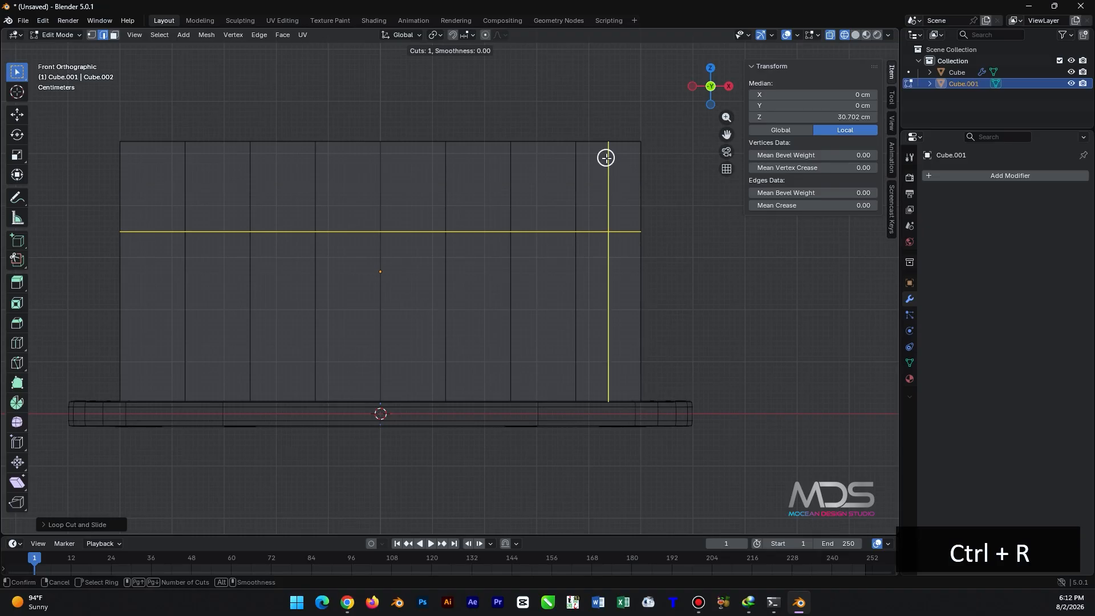
key(Escape)
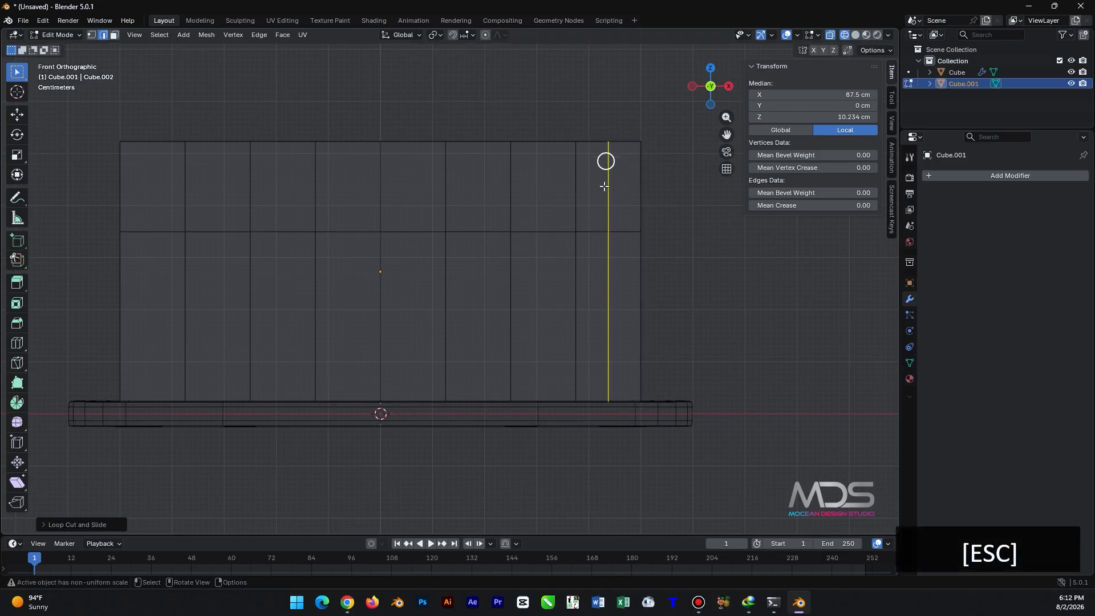
key(ctrl+r)
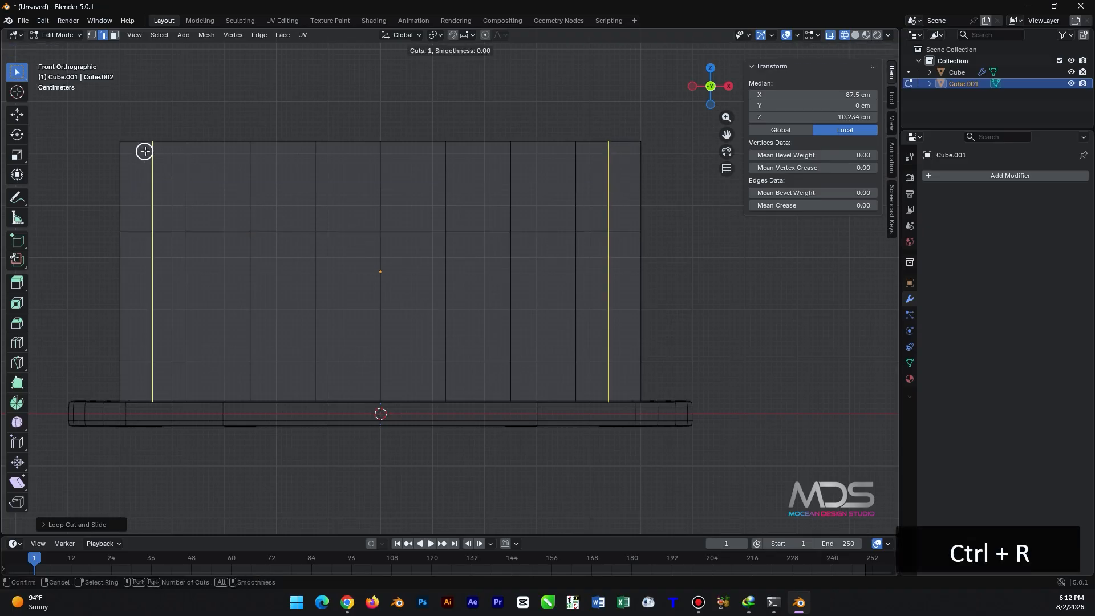
click(162, 144)
key(Escape)
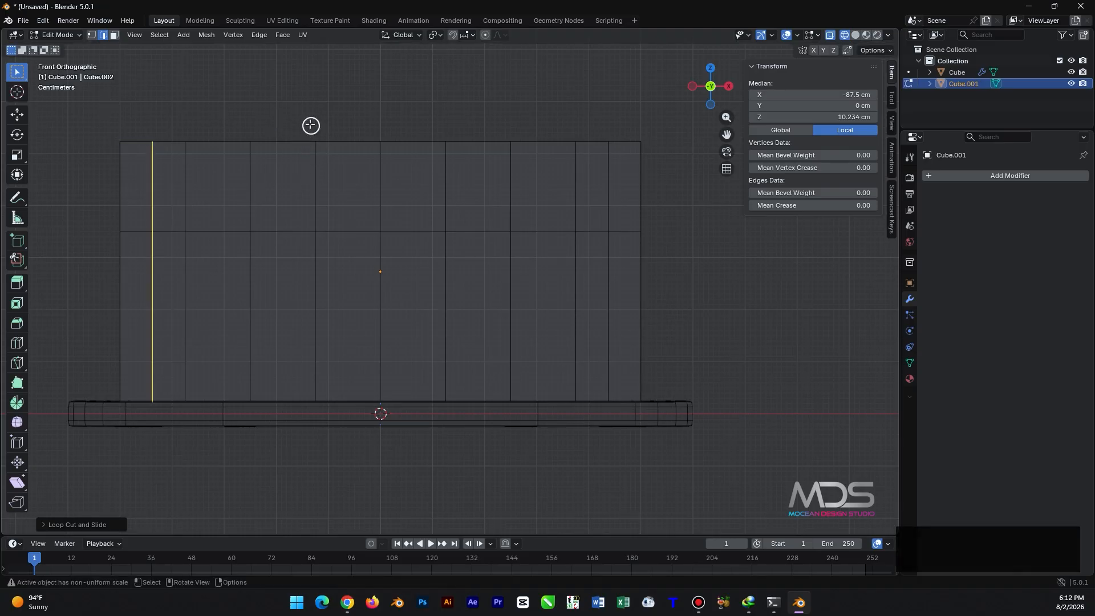
- In vertex selection mode, select the box's whole top row and scale it along X to about 0.85
key(1)
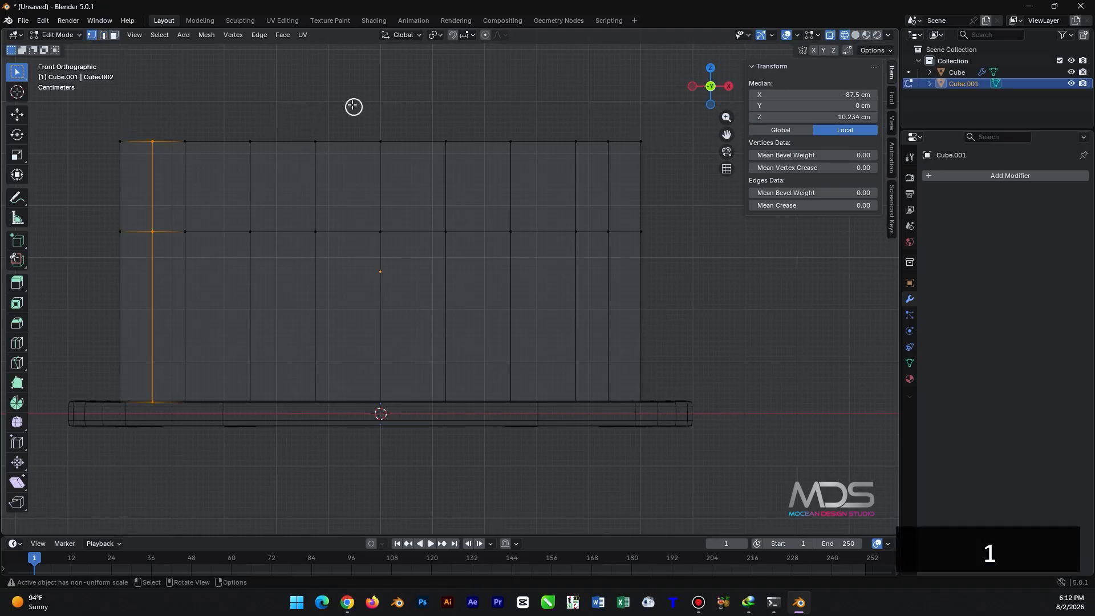
shift+middle_drag(353, 106, 344, 164)
drag(76, 149, 702, 236)
key(s)
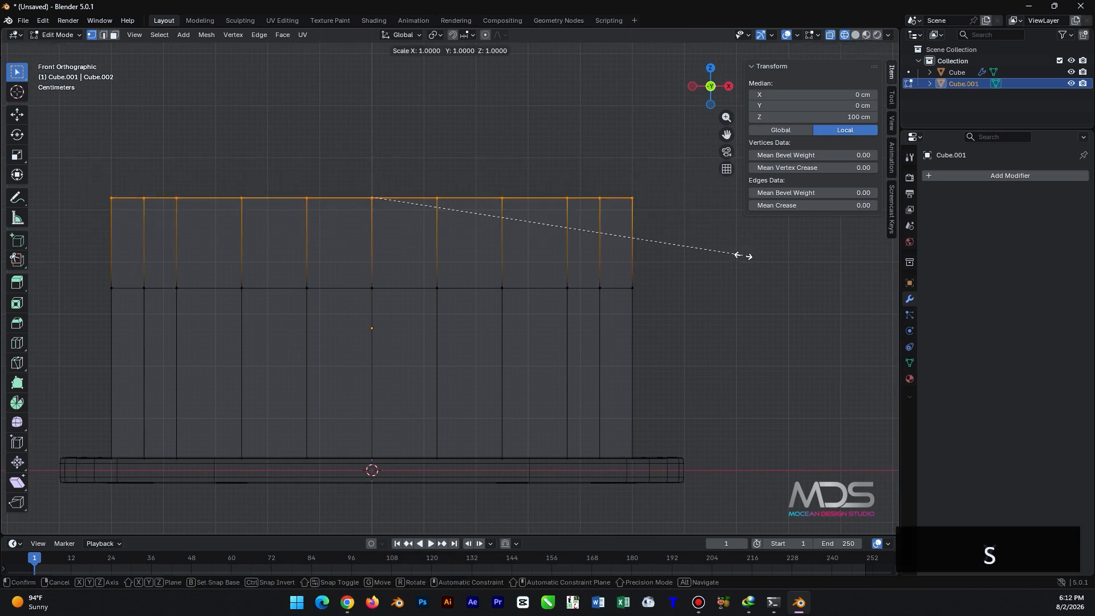
key(x)
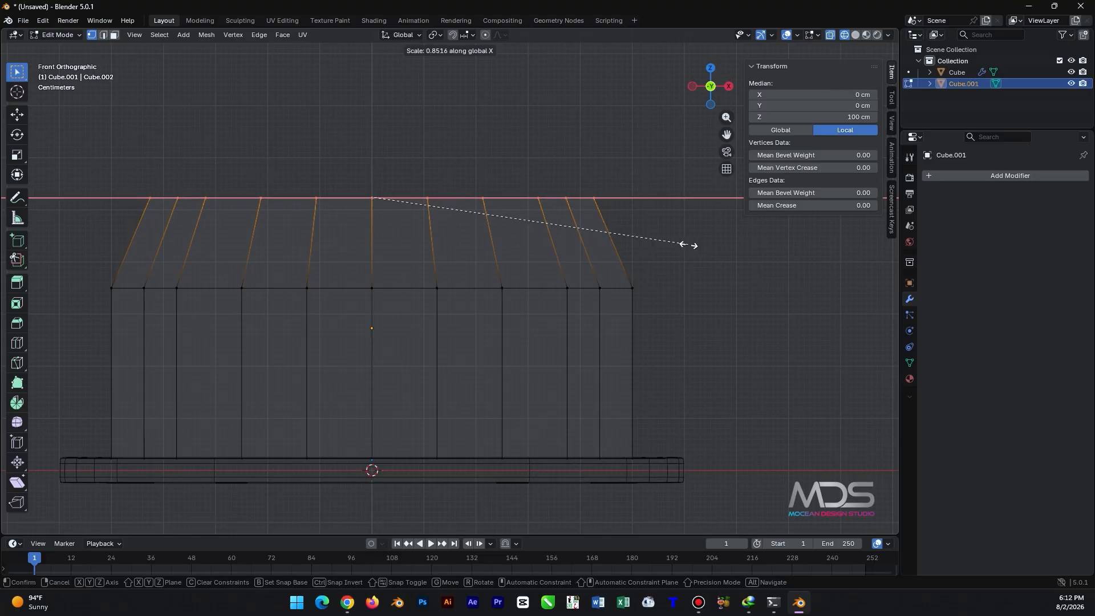
click(689, 245)
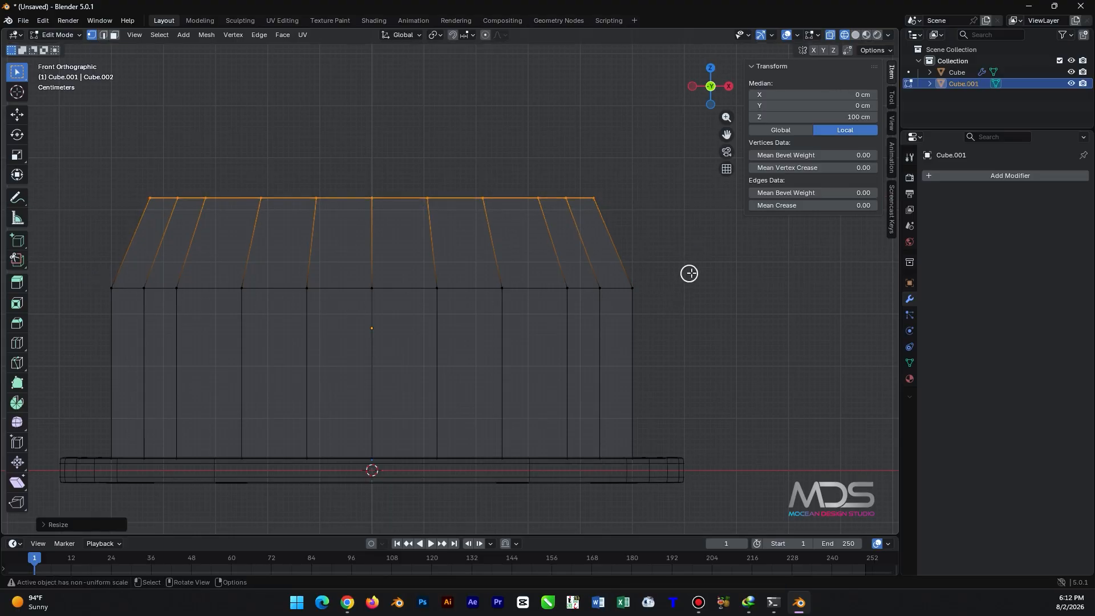
- Select the box's middle row of vertices, move it down about 2.2 cm along Z and scale it along X to about 0.95
drag(67, 271, 678, 349)
key(g)
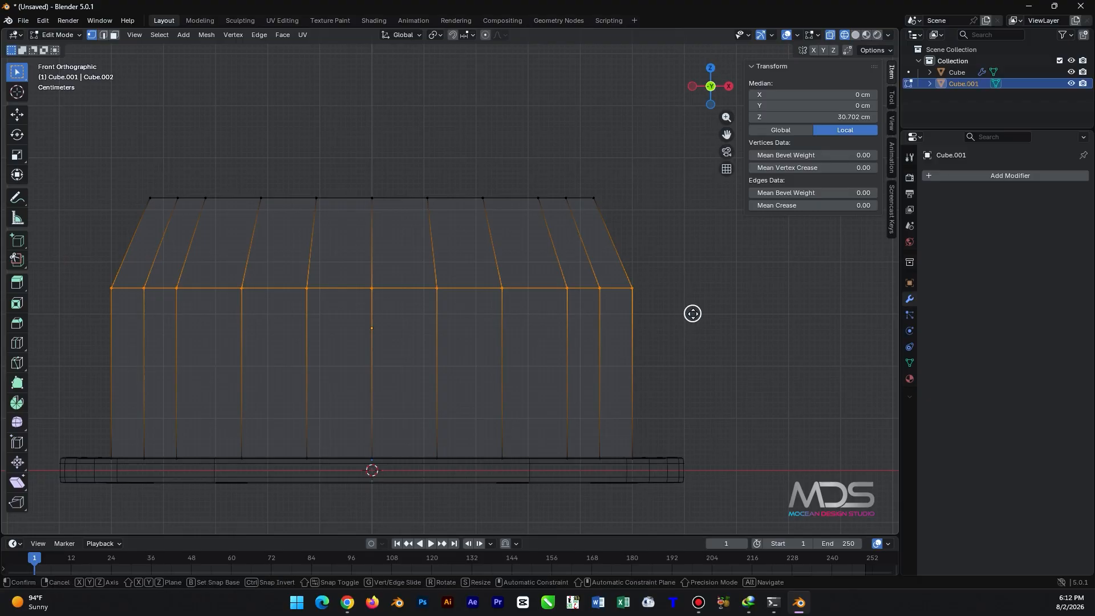
key(z)
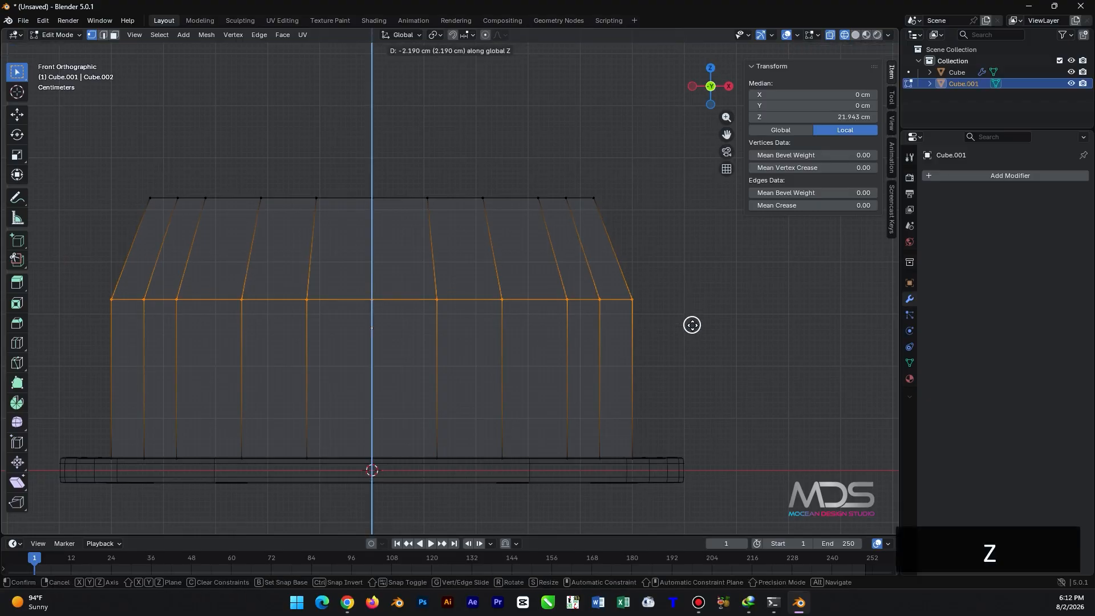
click(692, 322)
key(s)
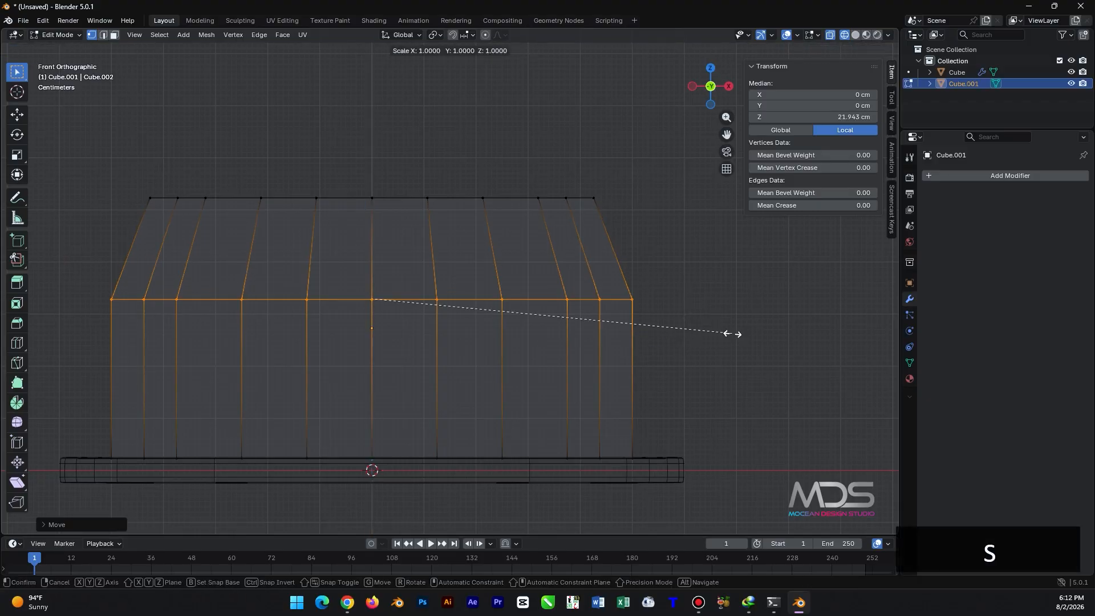
key(x)
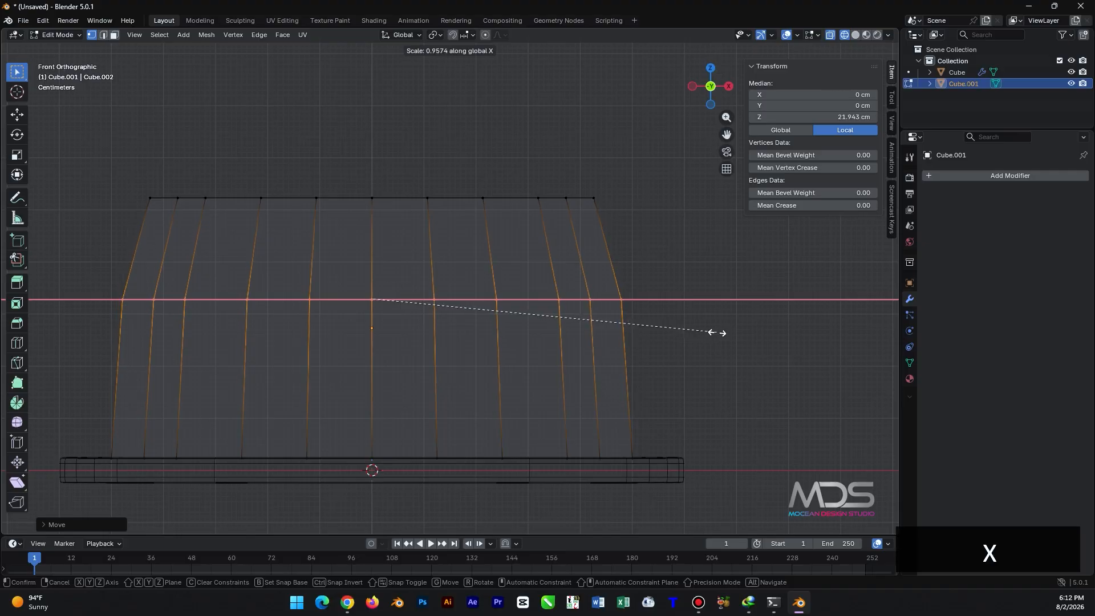
click(711, 332)
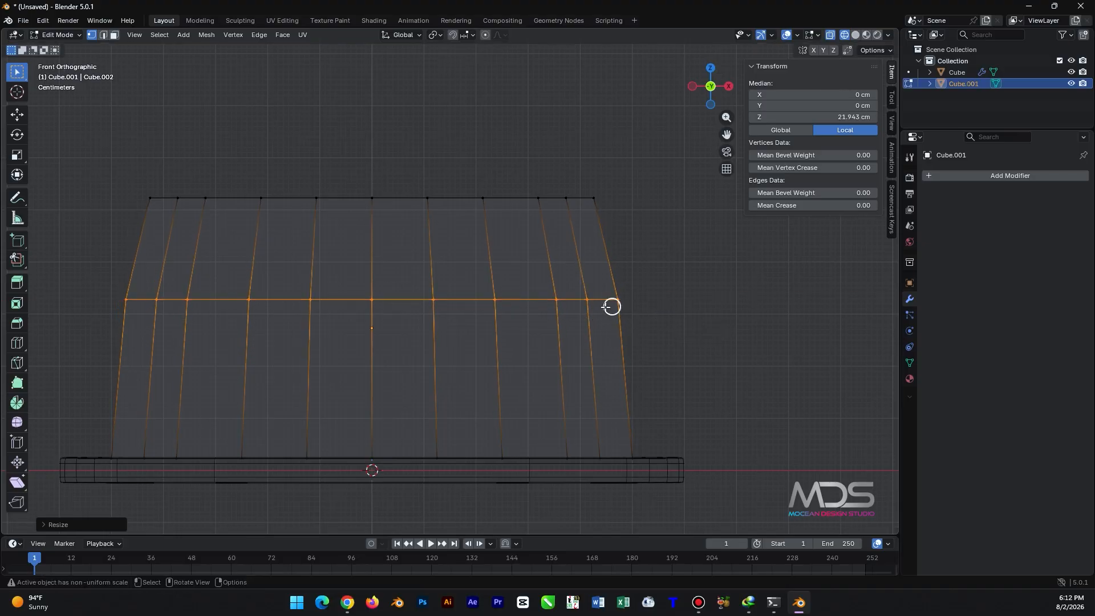
- Lower the middle row by another 4.7 cm or so along Z and widen it along X by a factor of about 1.04
key(g)
key(z)
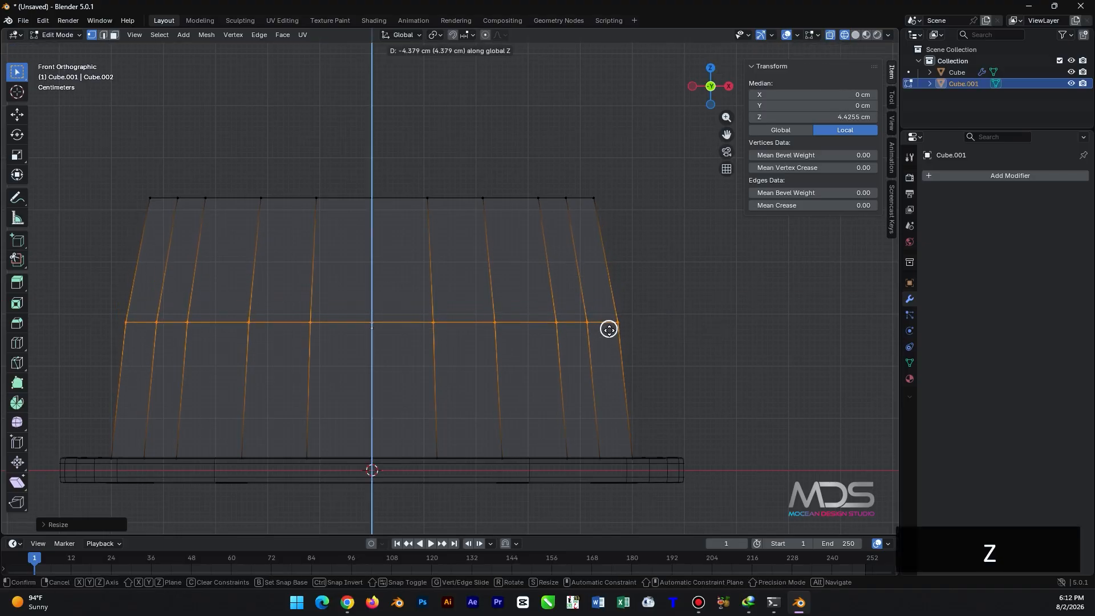
click(615, 334)
key(s)
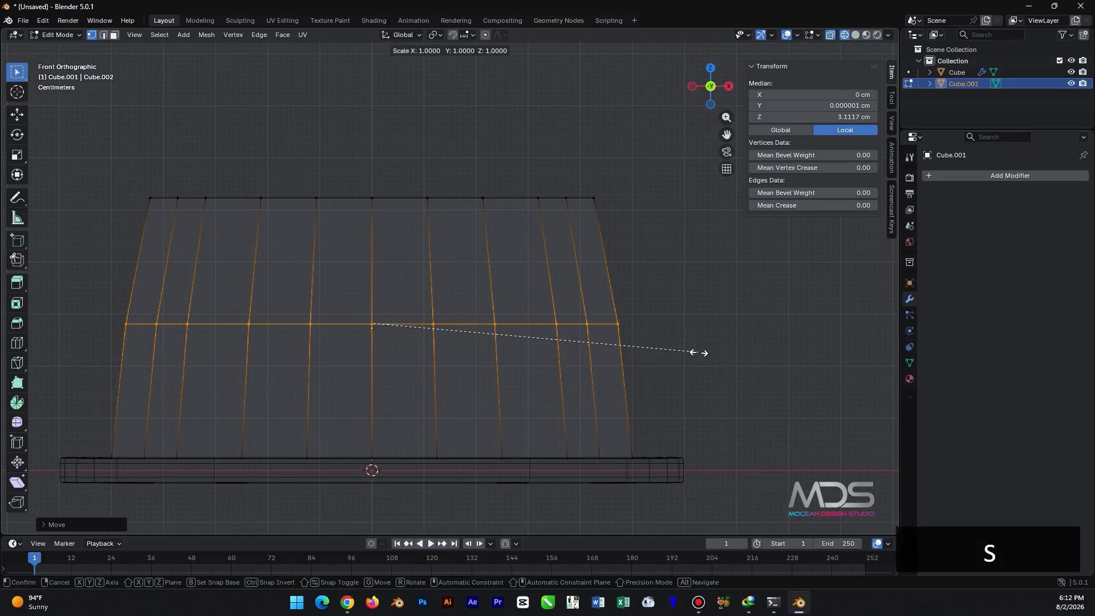
key(x)
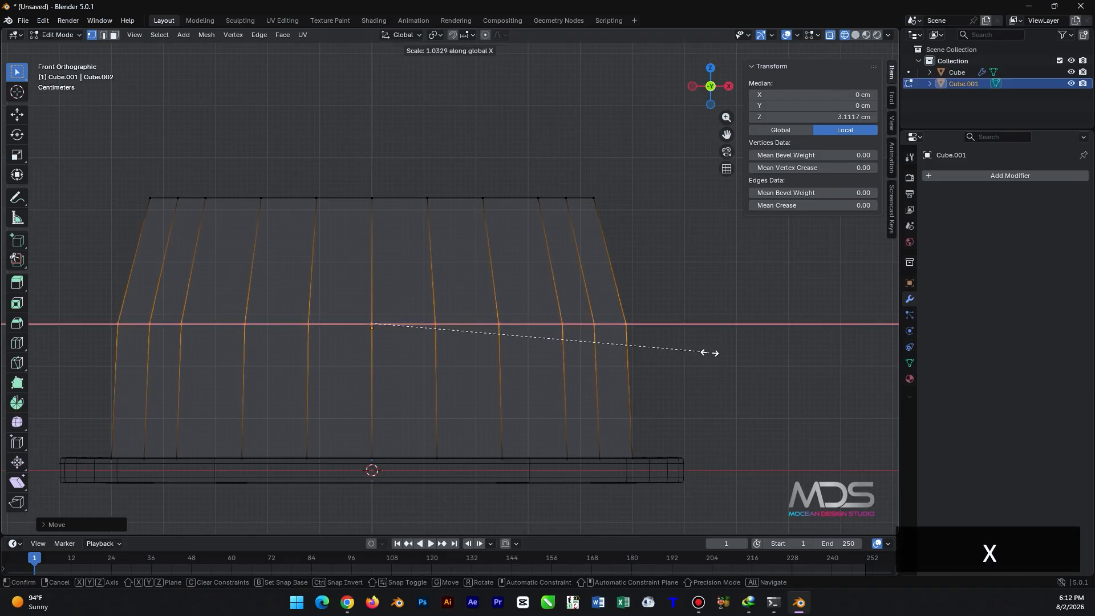
click(711, 353)
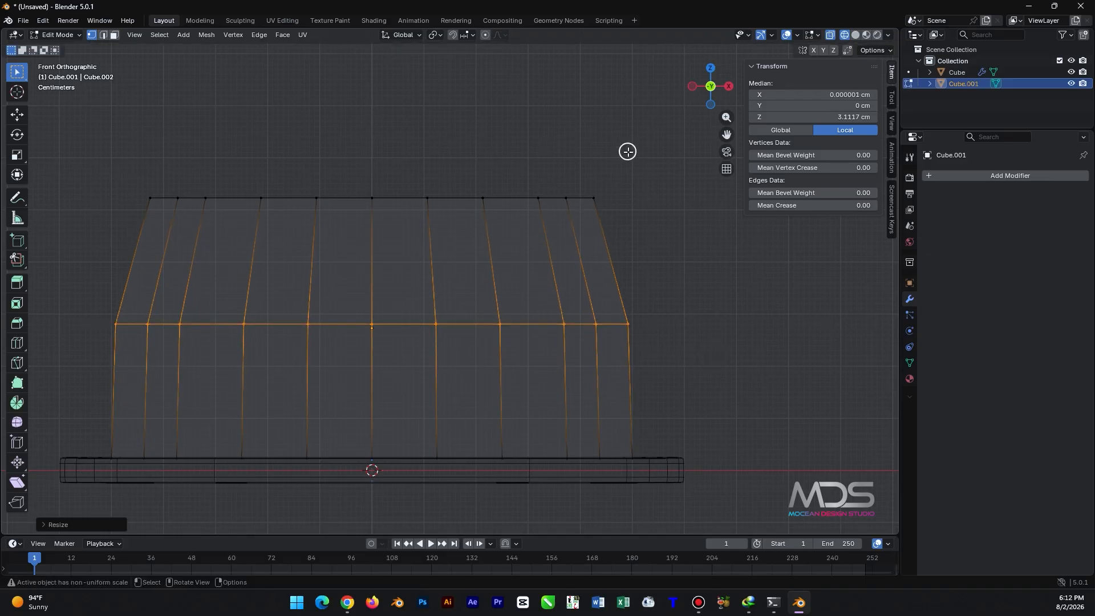
- Select the outermost vertices at both ends of the top row and move them down about 2.6 cm along Z
drag(627, 151, 586, 235)
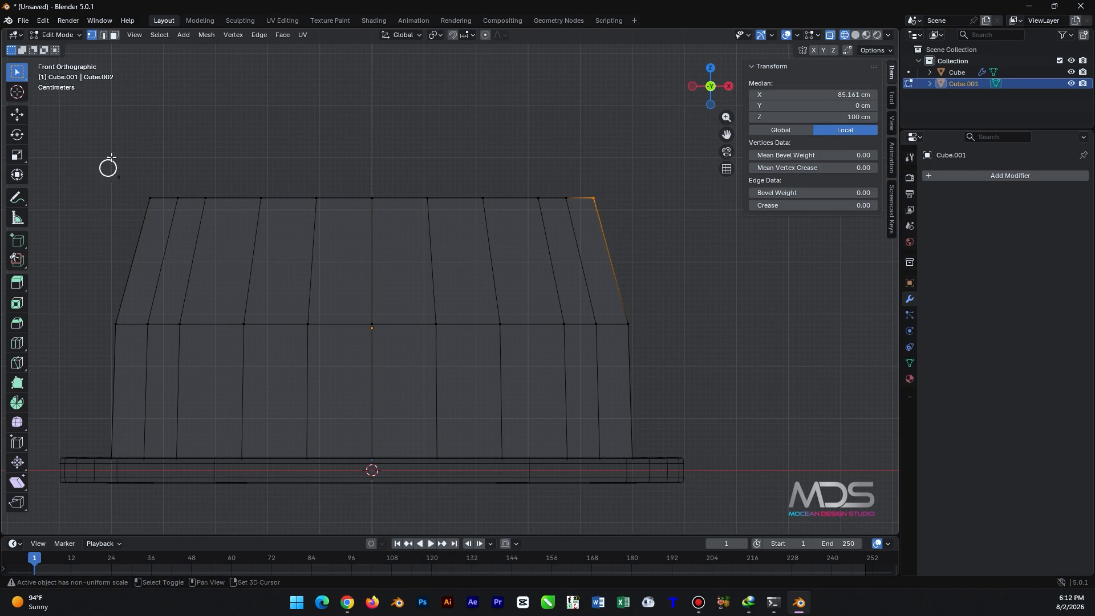
shift+drag(114, 140, 155, 229)
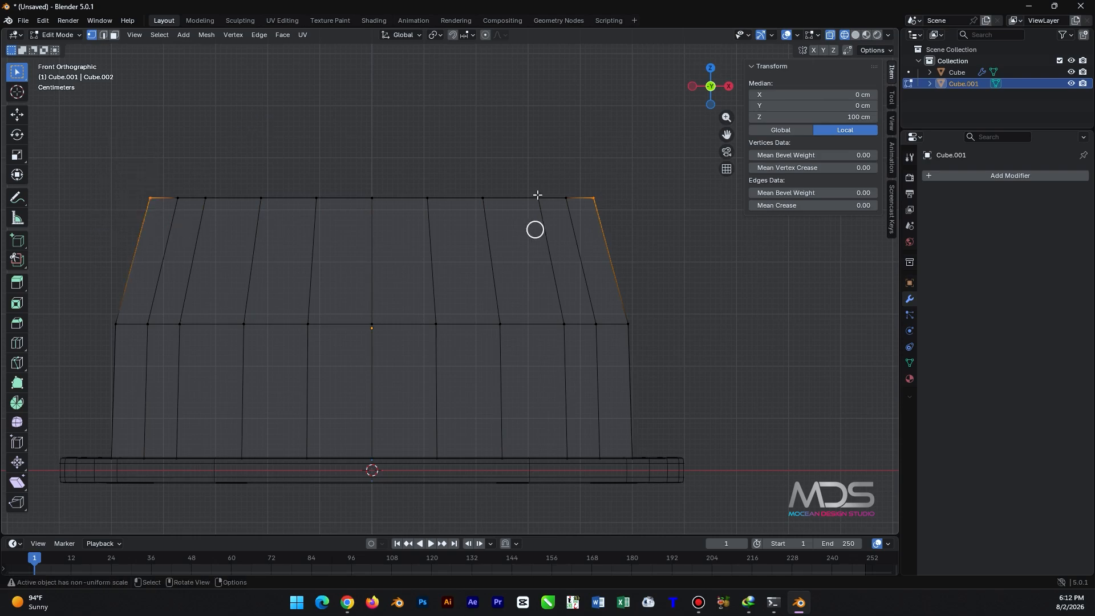
key(g)
key(z)
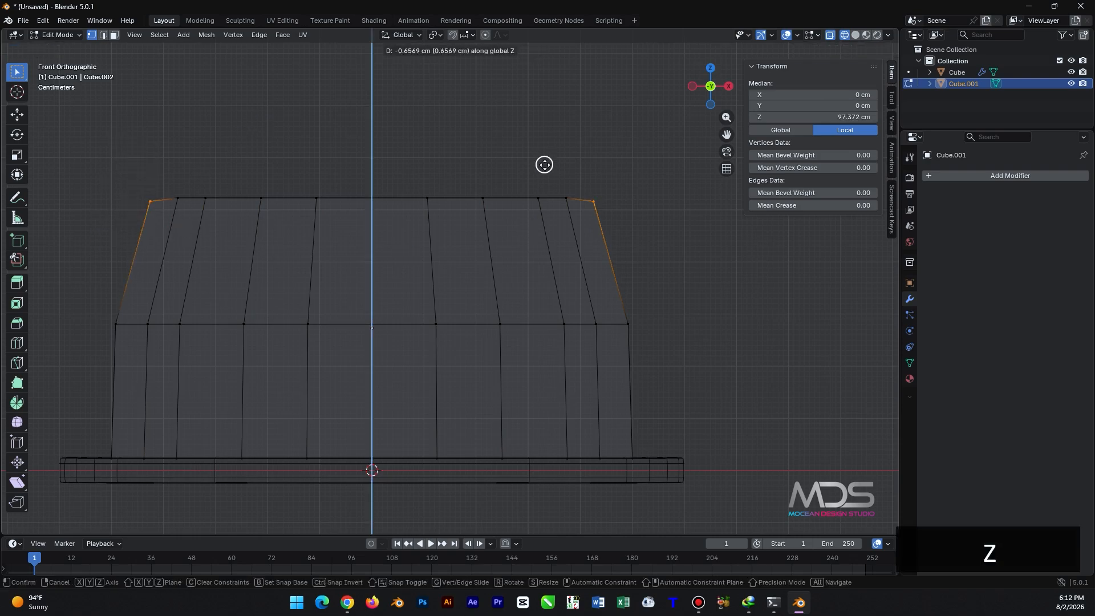
click(551, 263)
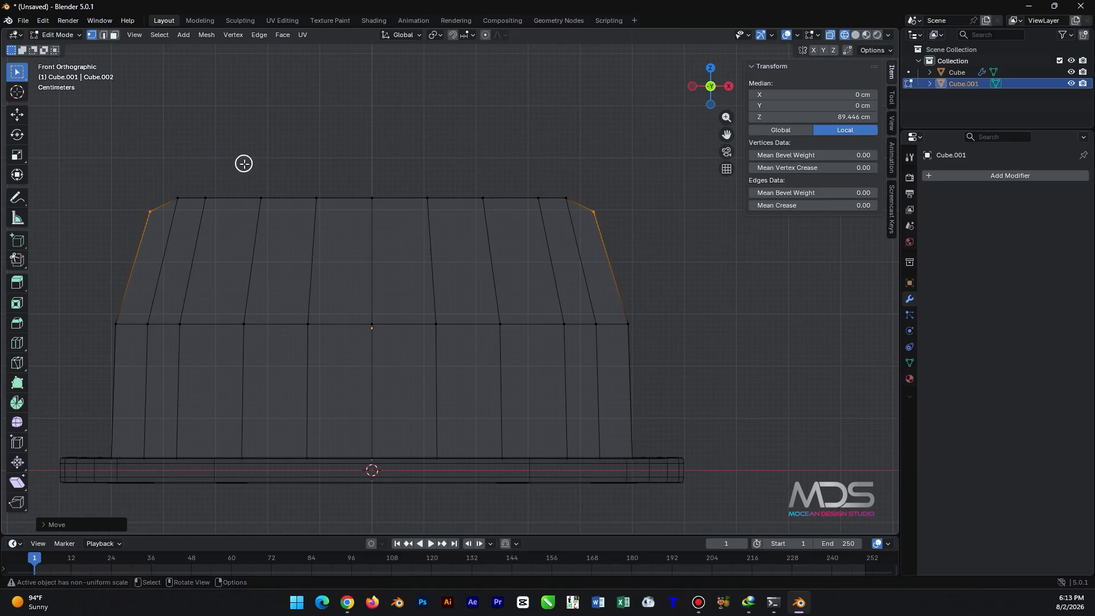
- Select the five central columns' upper two vertex rows and lower them about 4.9 cm along Z with proportional editing at about 23.9 cm size
drag(230, 167, 533, 335)
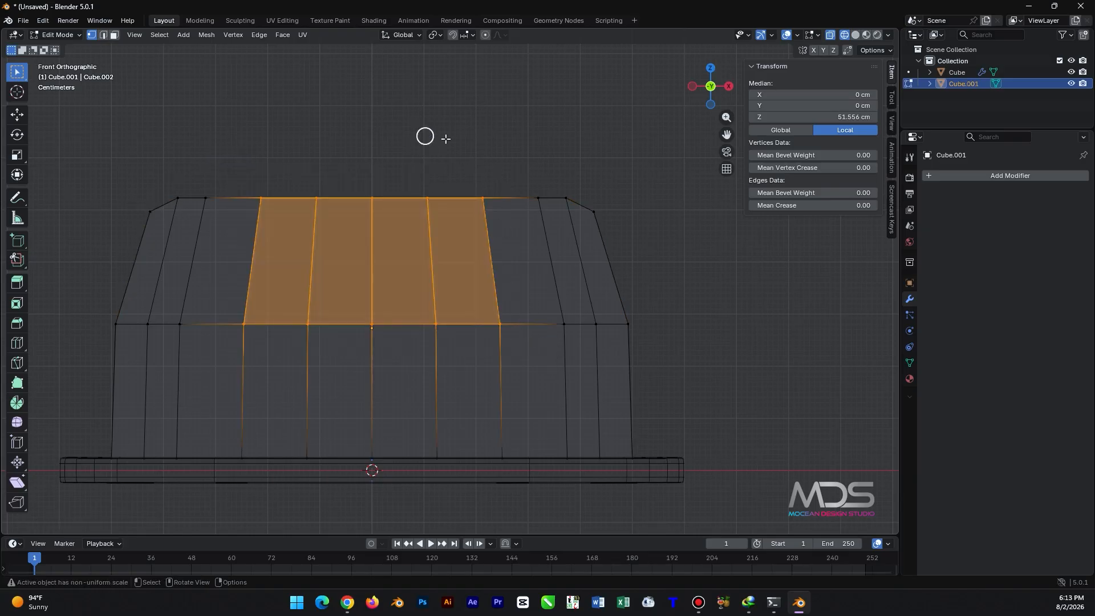
click(486, 35)
key(o)
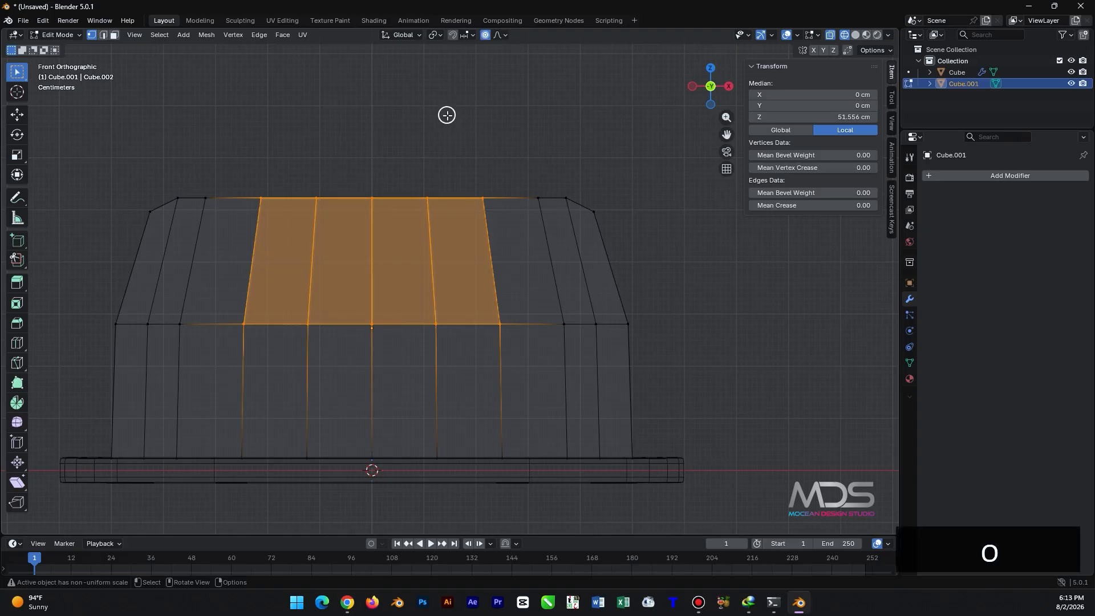
key(g)
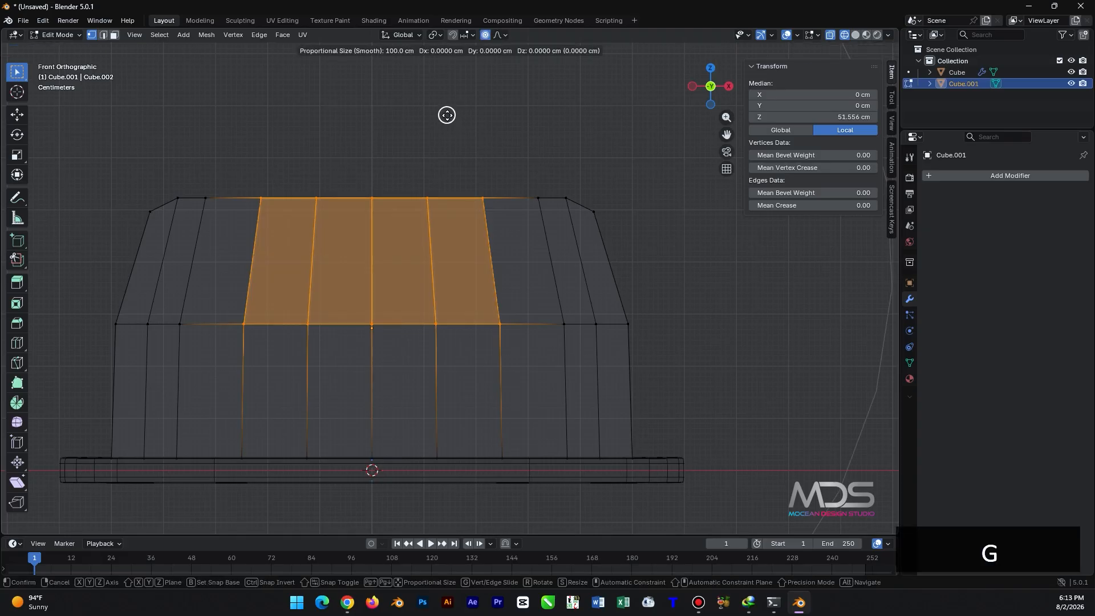
key(z)
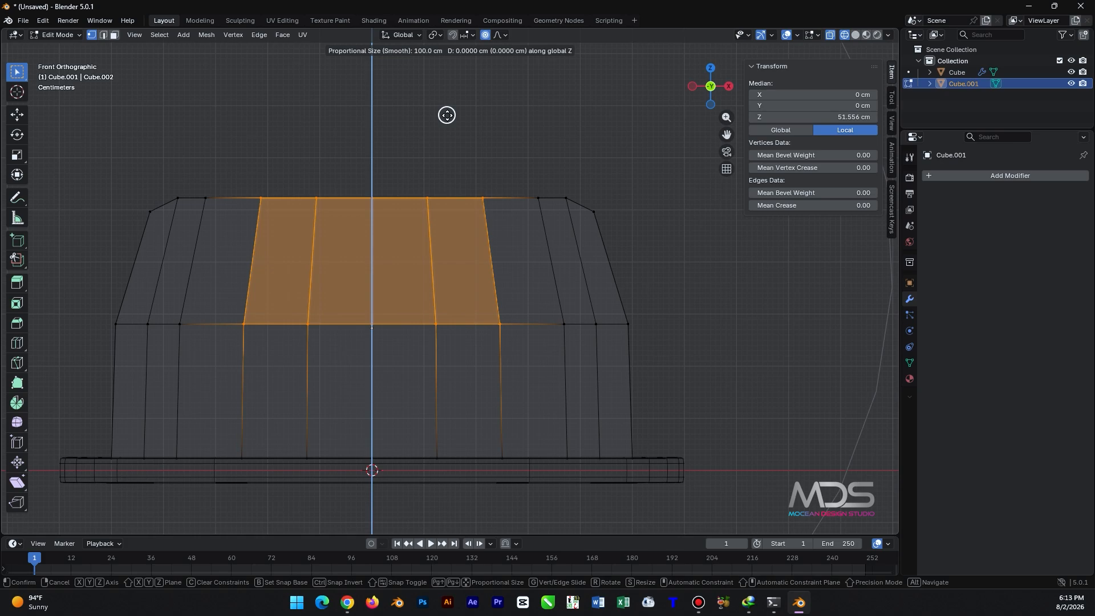
scroll(446, 115, up, 11)
scroll(446, 115, up, 4)
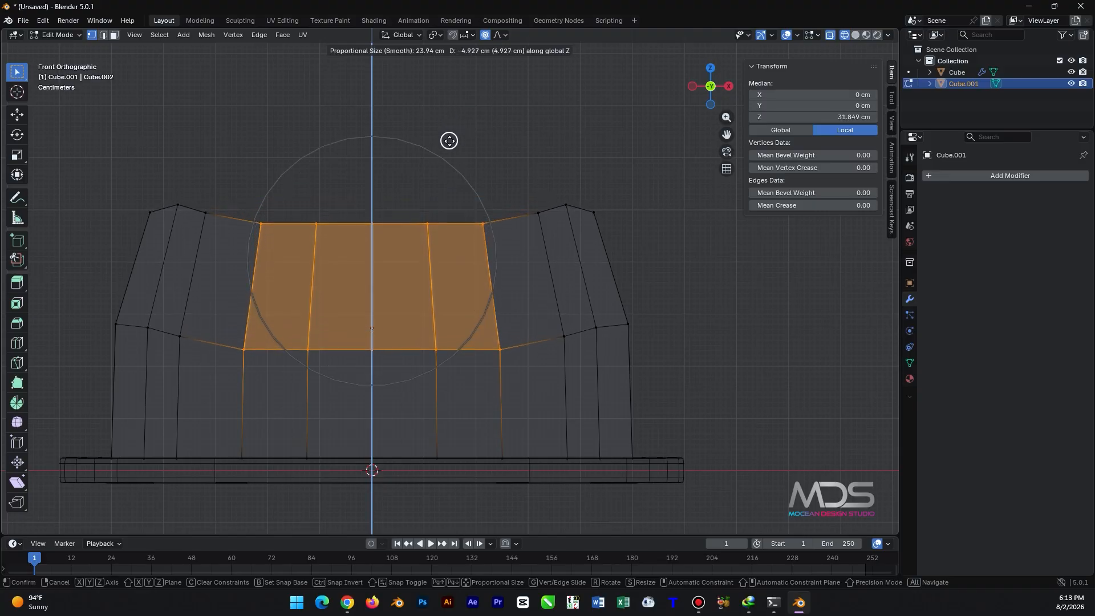
click(449, 140)
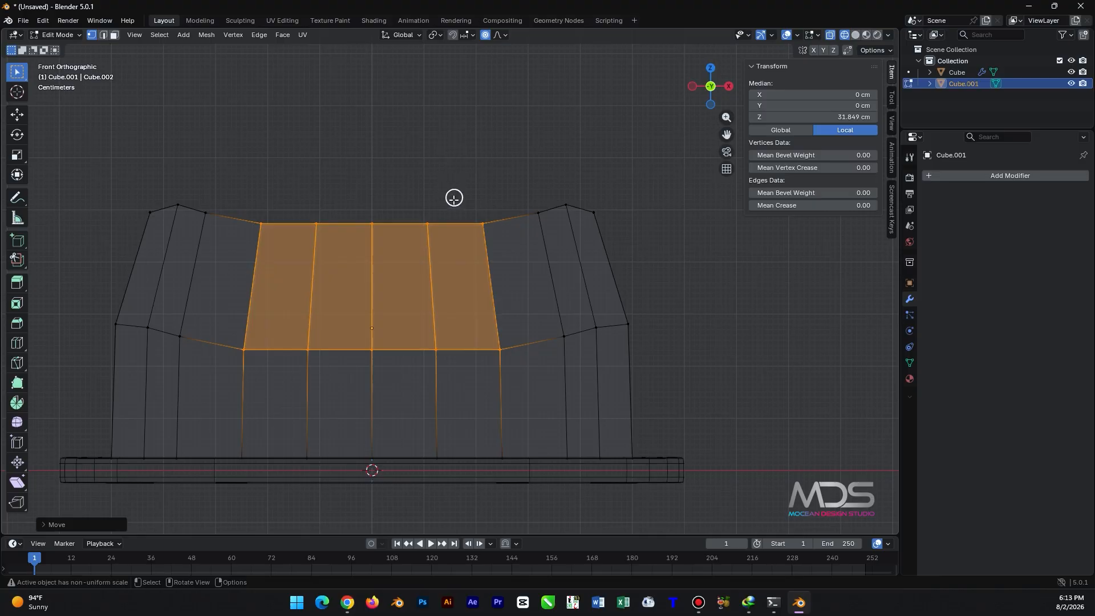
- Lower the five selected central columns another 2.6 cm or so along Z with the proportional size reduced to about 18 cm
key(g)
key(z)
scroll(427, 197, up, 4)
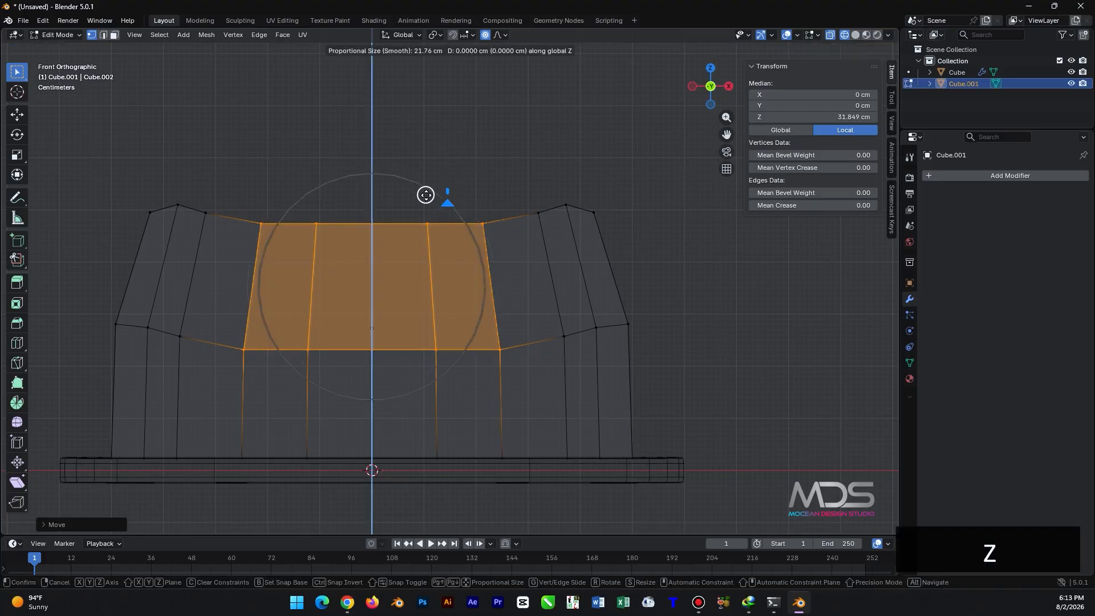
click(425, 208)
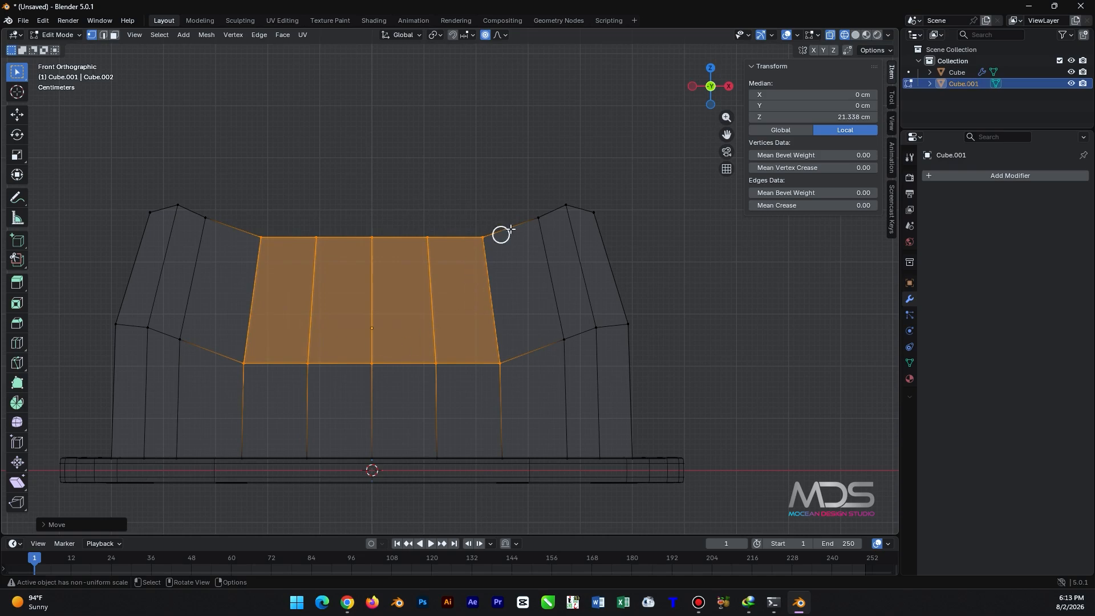
- Reduce the selection to the three central columns' upper two vertex rows and lower them about 6.2 cm along Z with proportional editing
ctrl+drag(507, 208, 462, 304)
ctrl+drag(522, 342, 491, 389)
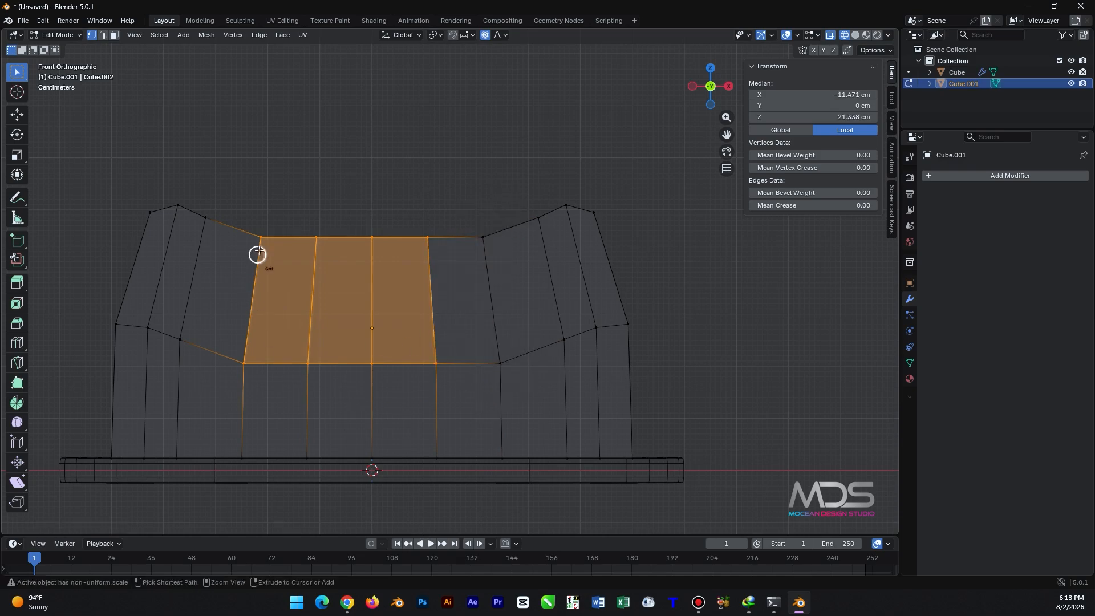
ctrl+drag(251, 213, 264, 258)
ctrl+drag(210, 323, 269, 399)
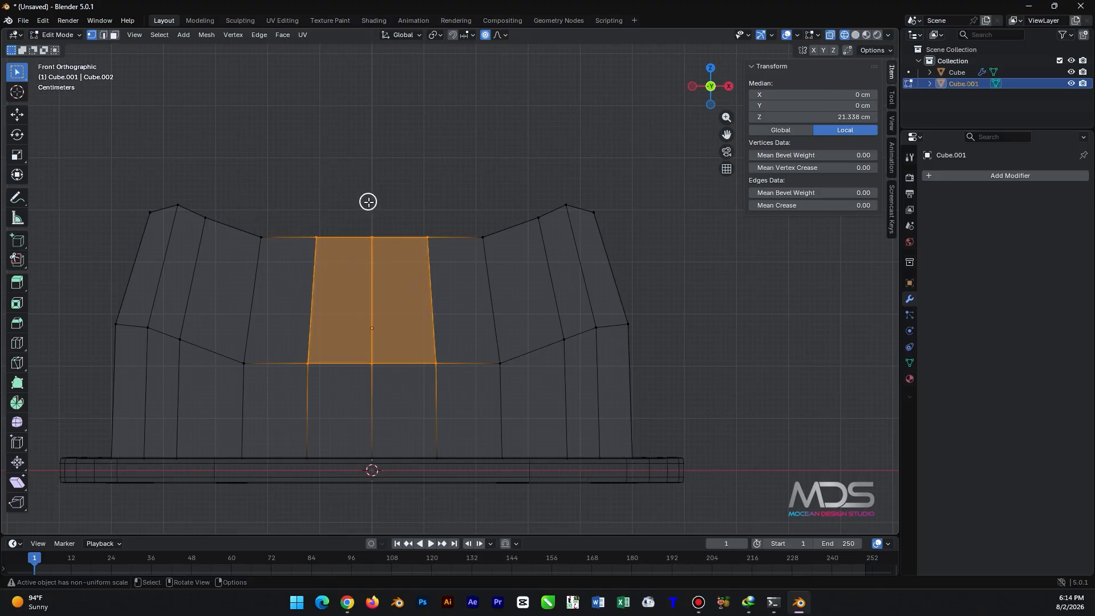
key(g)
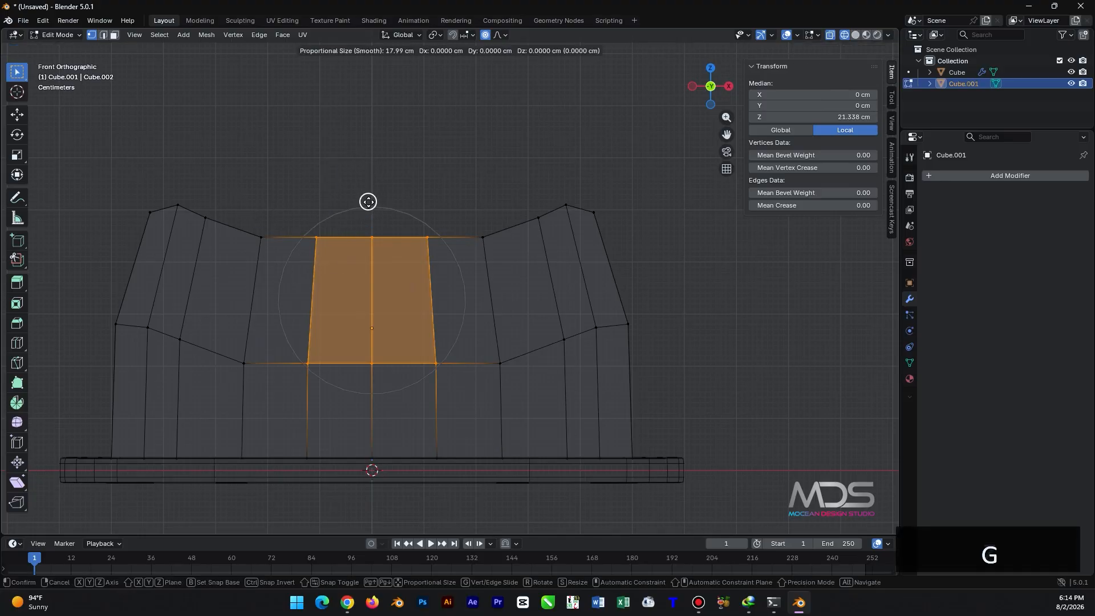
key(z)
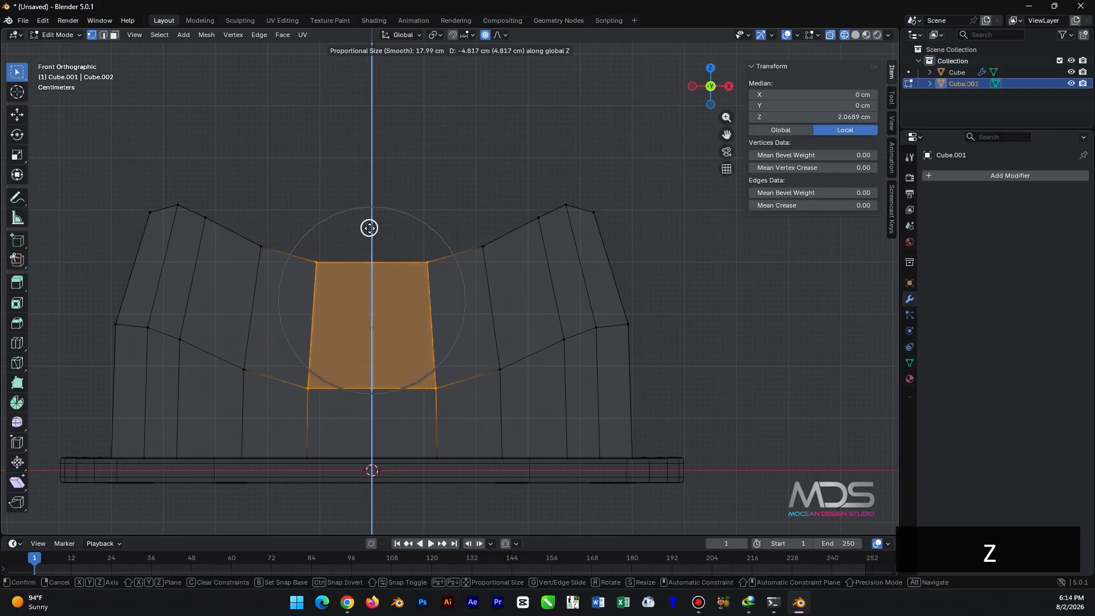
click(371, 233)
- Select the centre column's upper two vertex rows and lower them about 6.2 cm along Z with proportional editing turned off
drag(408, 219, 350, 427)
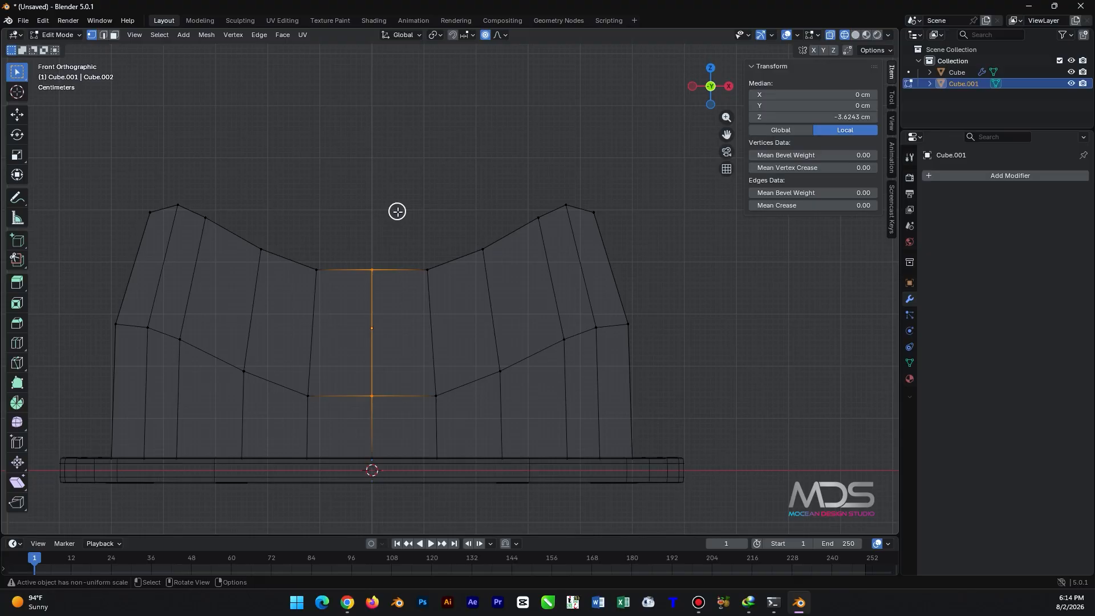
key(o)
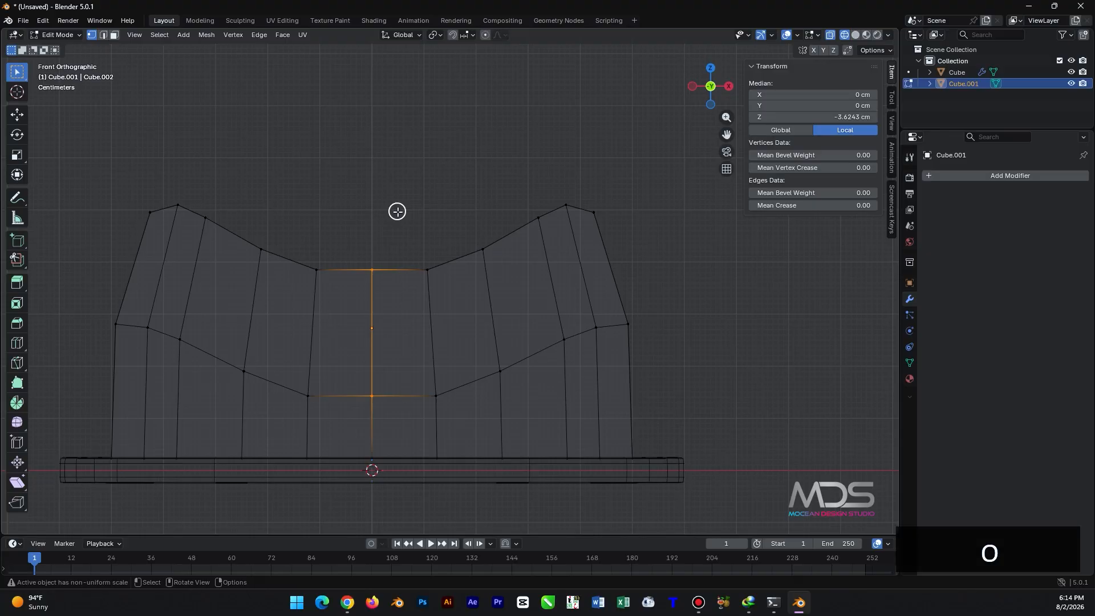
key(g)
key(z)
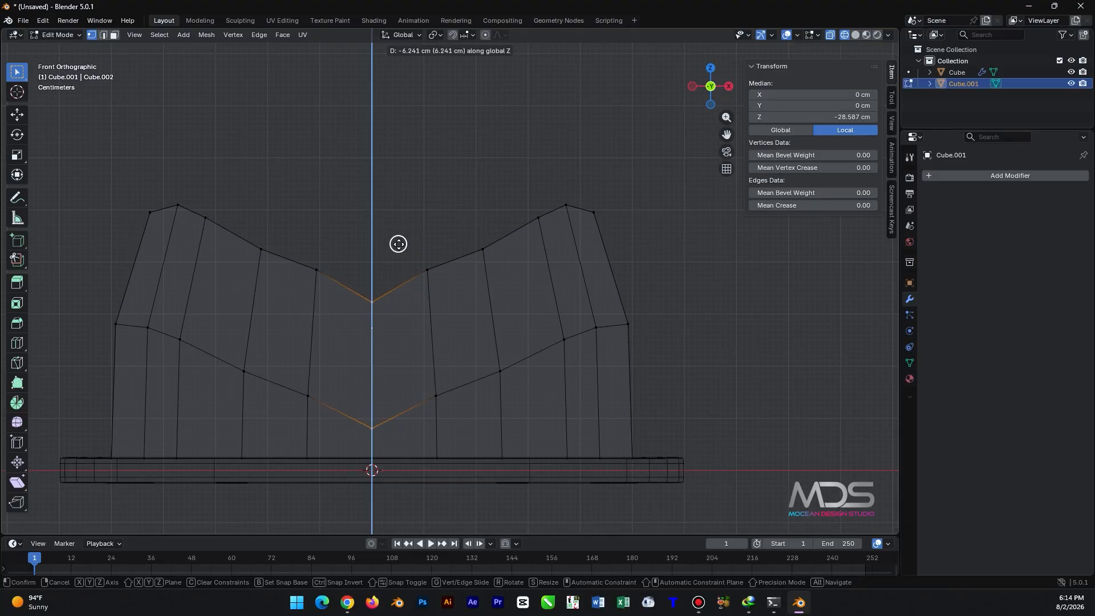
click(398, 244)
- Select the upper two vertex rows of the columns on either side of the centre and lower them about 4.4 cm along Z
drag(463, 215, 426, 415)
shift+drag(350, 233, 291, 413)
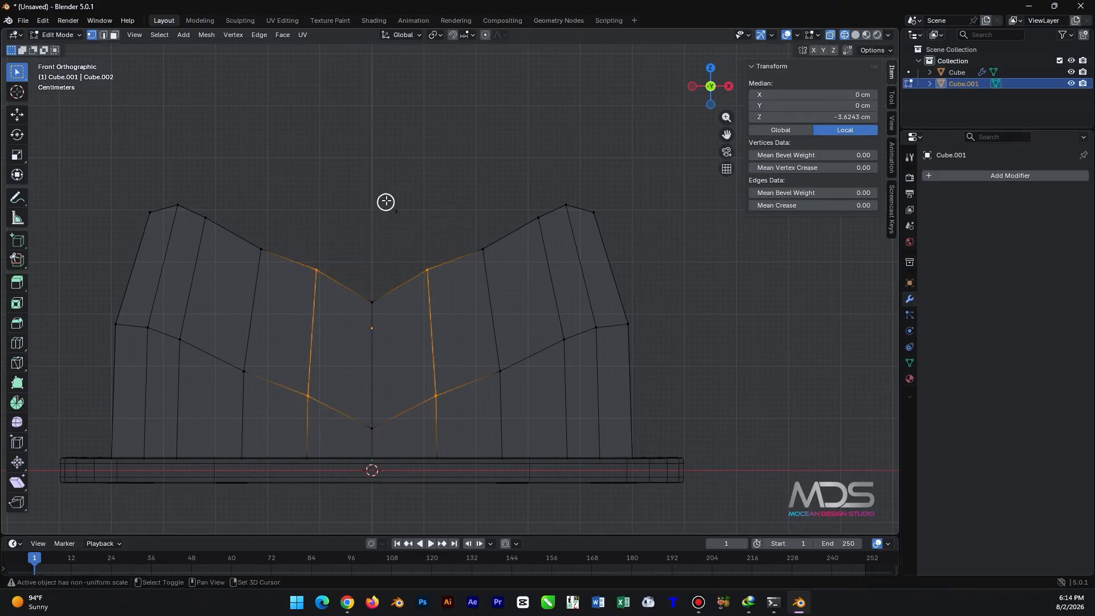
key(g)
key(z)
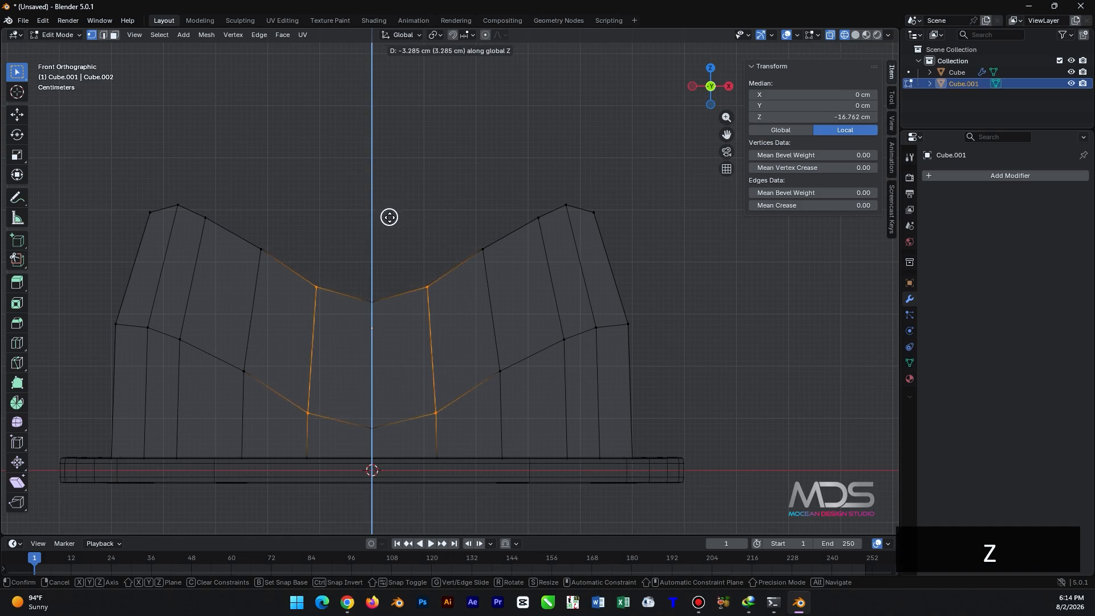
click(387, 225)
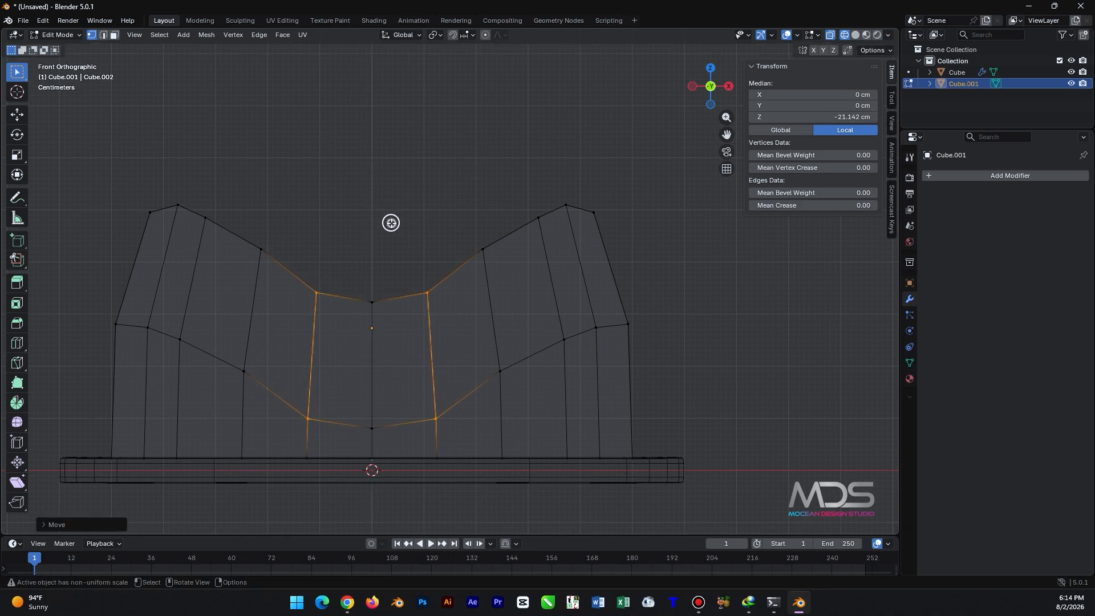
scroll(392, 244, down, 1)
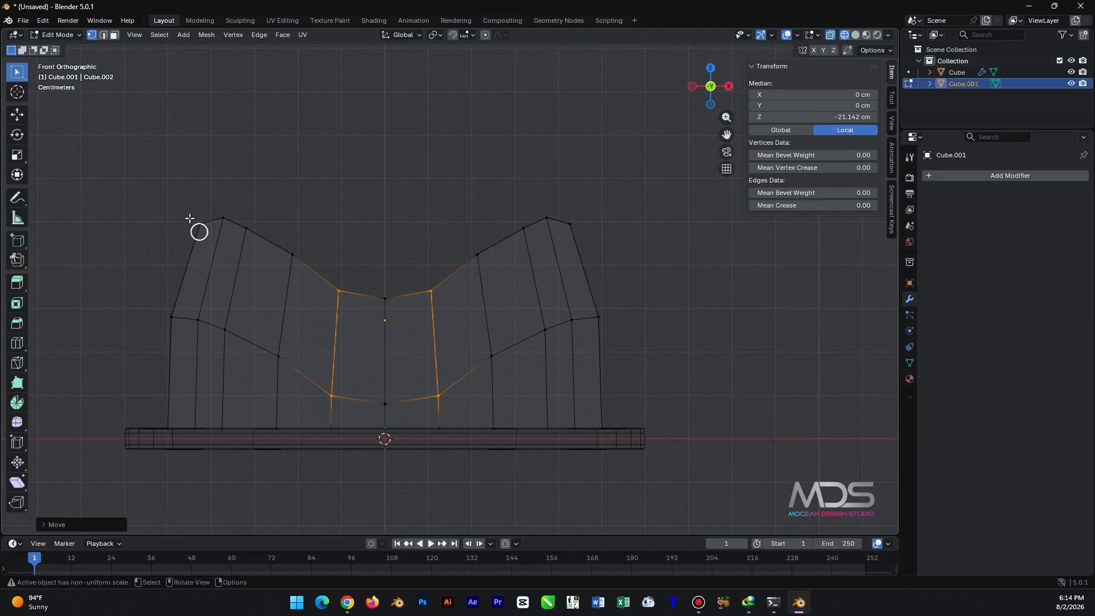
- Select the block's entire top vertex row and move it down about 12.2 cm along Z
drag(139, 144, 620, 307)
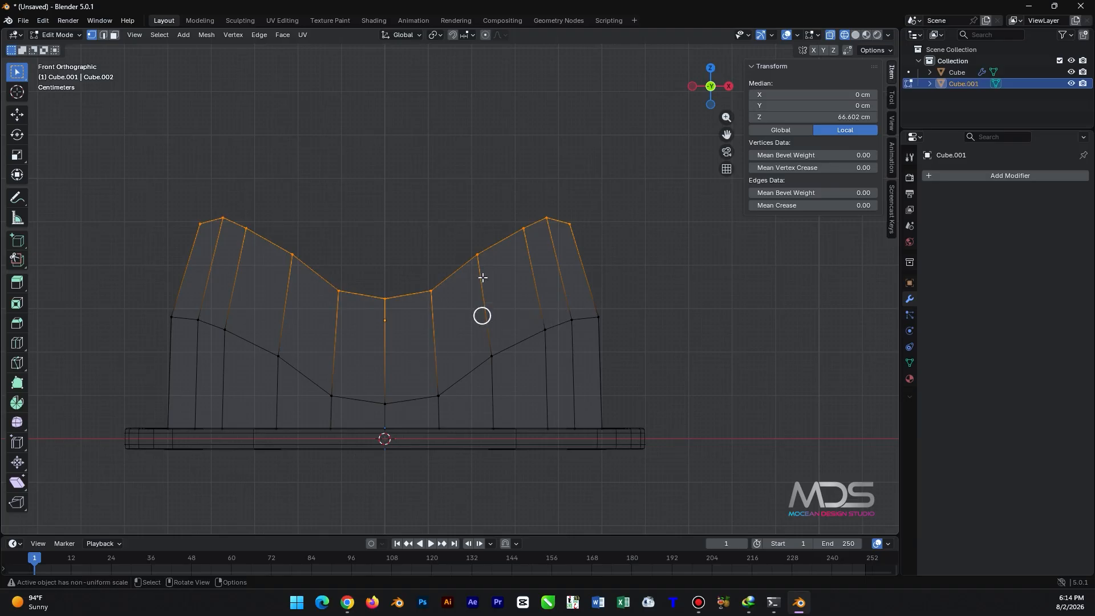
key(g)
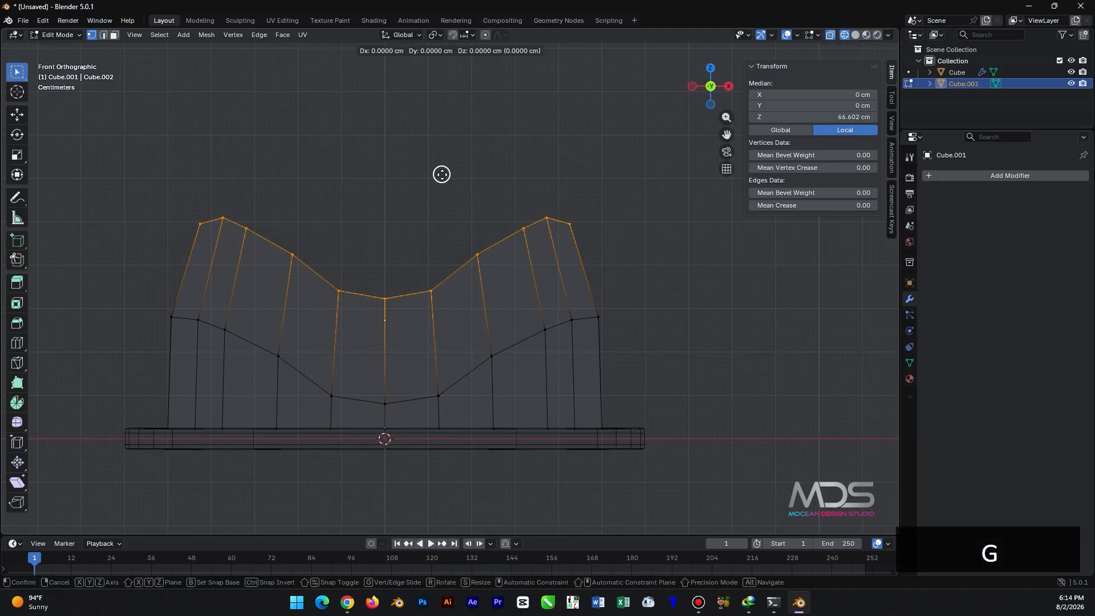
key(z)
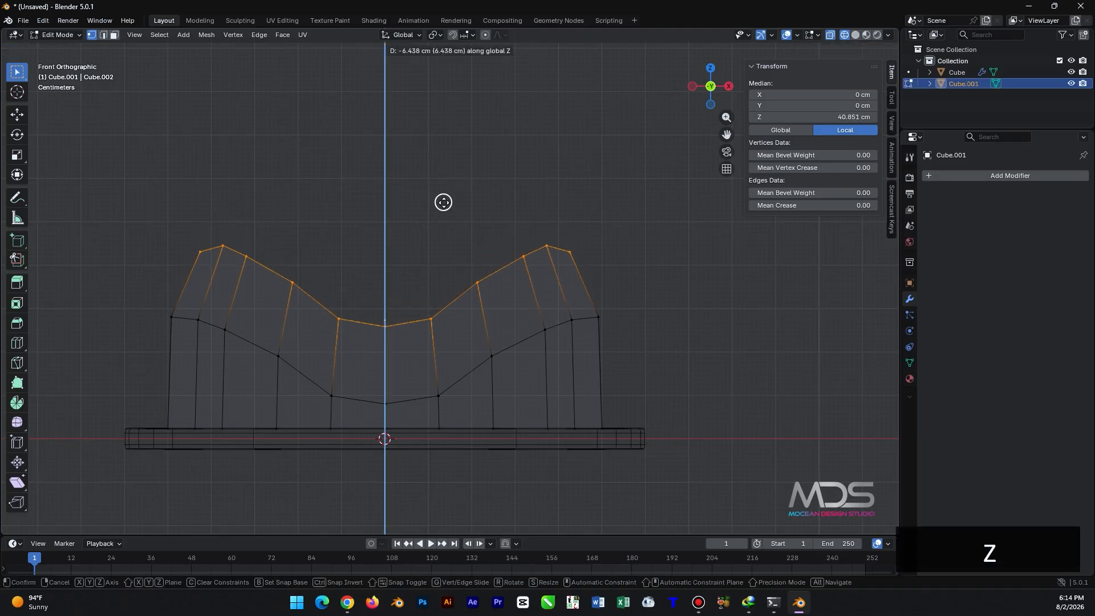
click(444, 234)
- Switch to solid shading, leave Edit Mode and set the dipped block's Y dimension to 20 cm
middle_drag(435, 247, 416, 271)
middle_drag(405, 280, 319, 266)
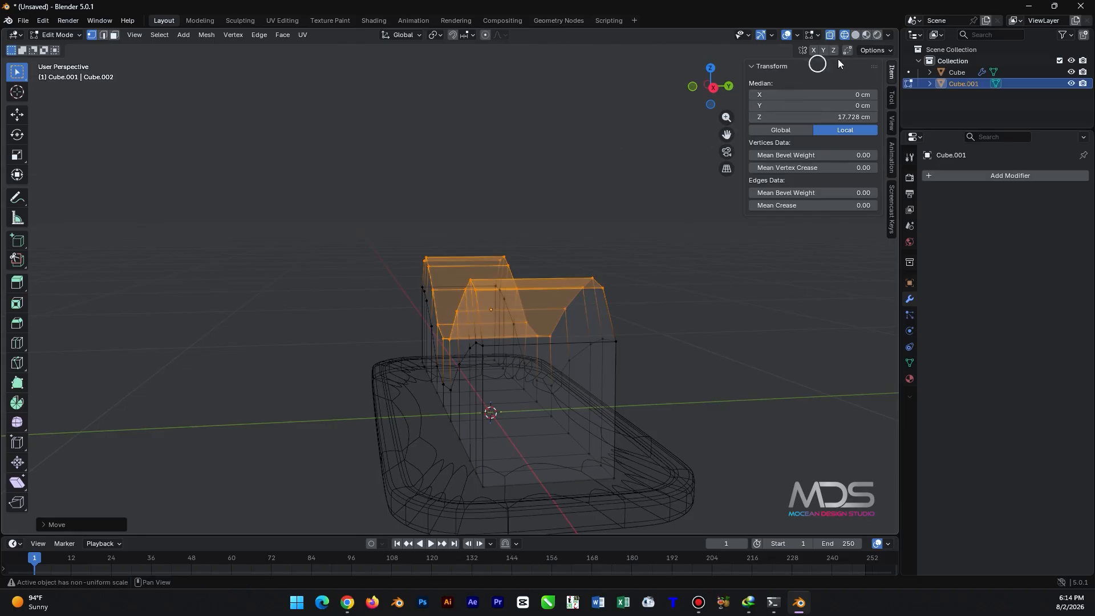
click(855, 35)
scroll(334, 171, down, 2)
scroll(334, 170, down, 1)
middle_drag(472, 356, 496, 326)
key(Tab)
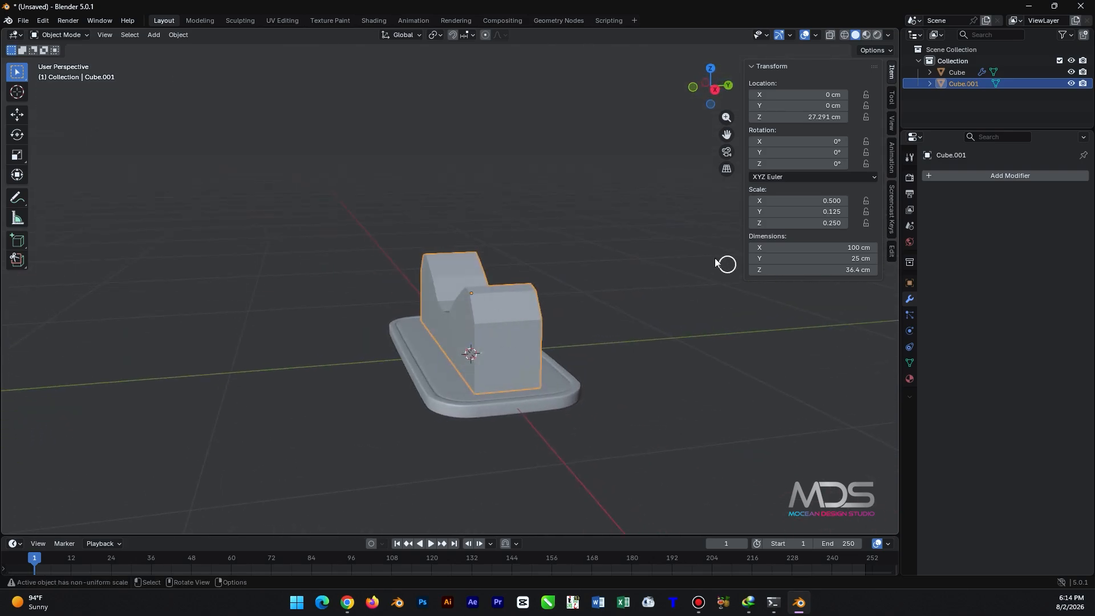
click(859, 258)
text(20)
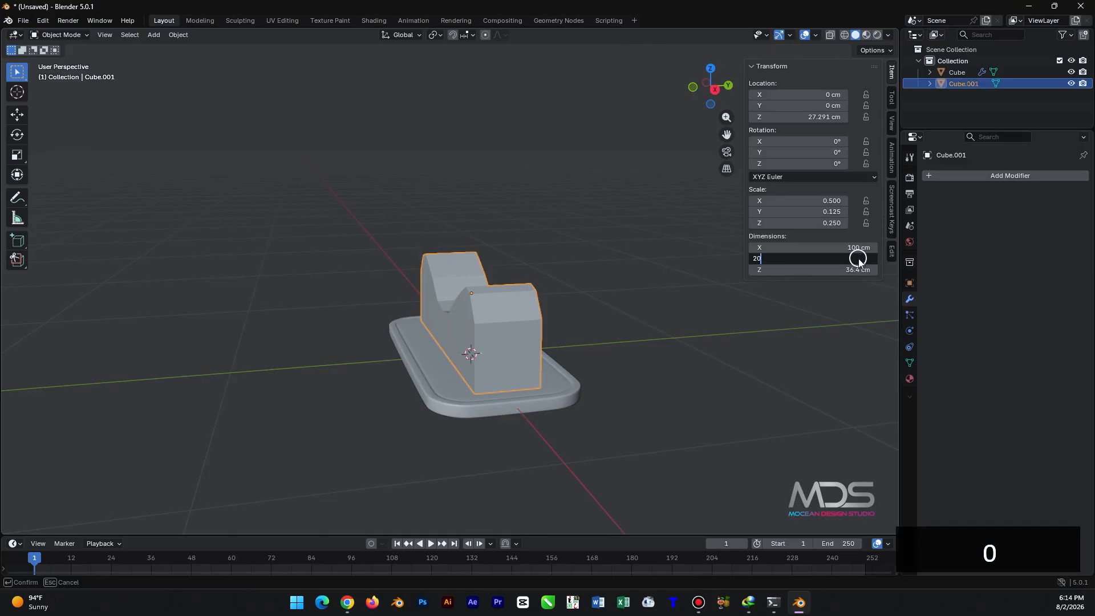
key(Return)
middle_drag(521, 395, 572, 361)
scroll(532, 346, up, 2)
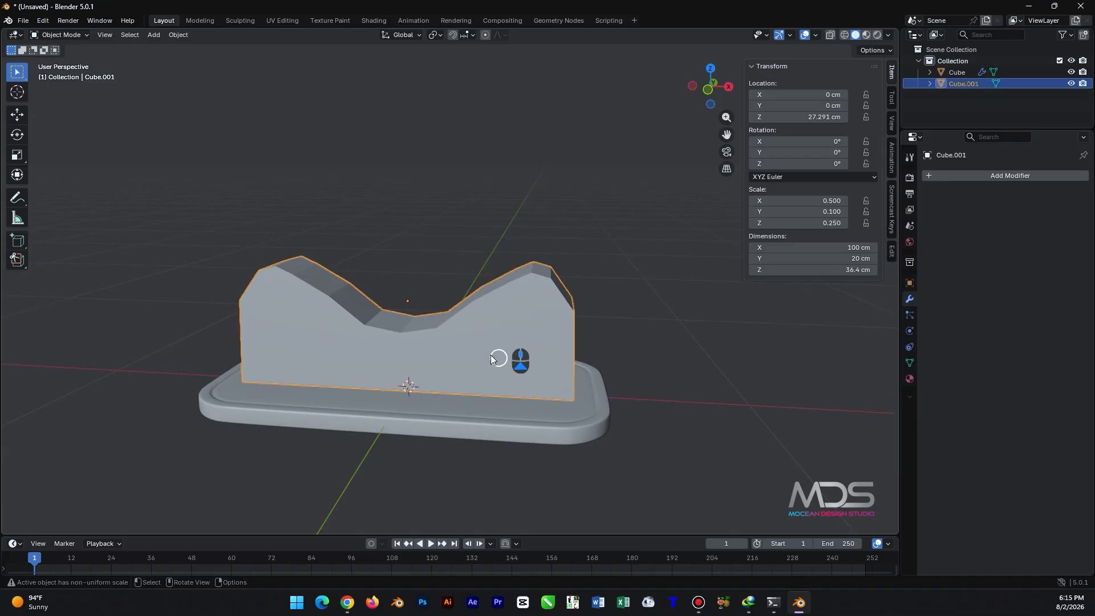
- Hide the rounded base slab and apply the dipped block's scale
click(556, 422)
key(h)
click(539, 317)
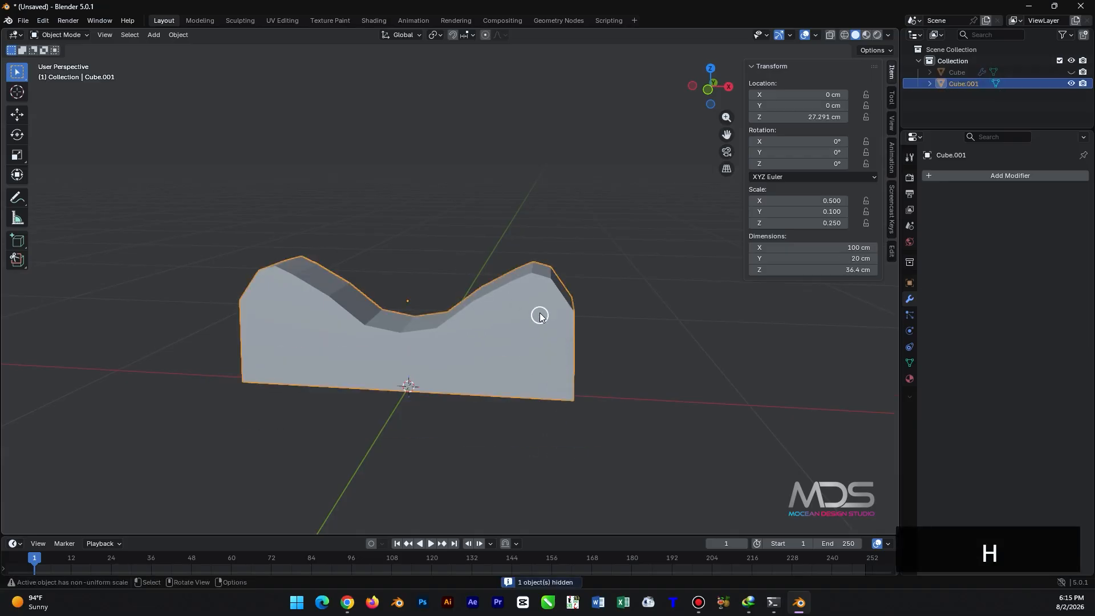
middle_drag(539, 313, 497, 327)
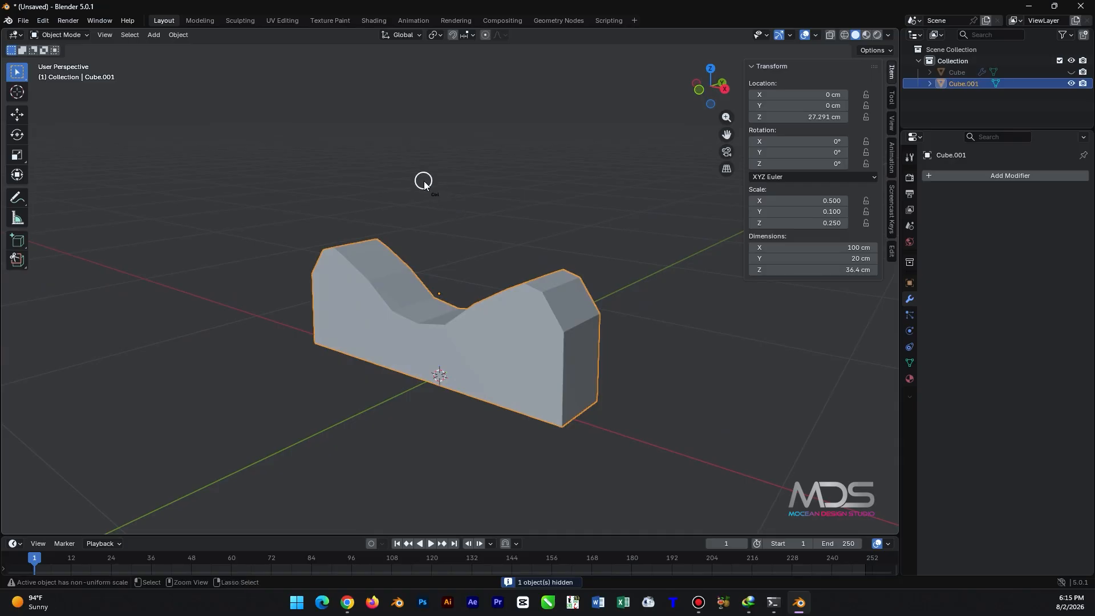
key(ctrl+a)
click(379, 180)
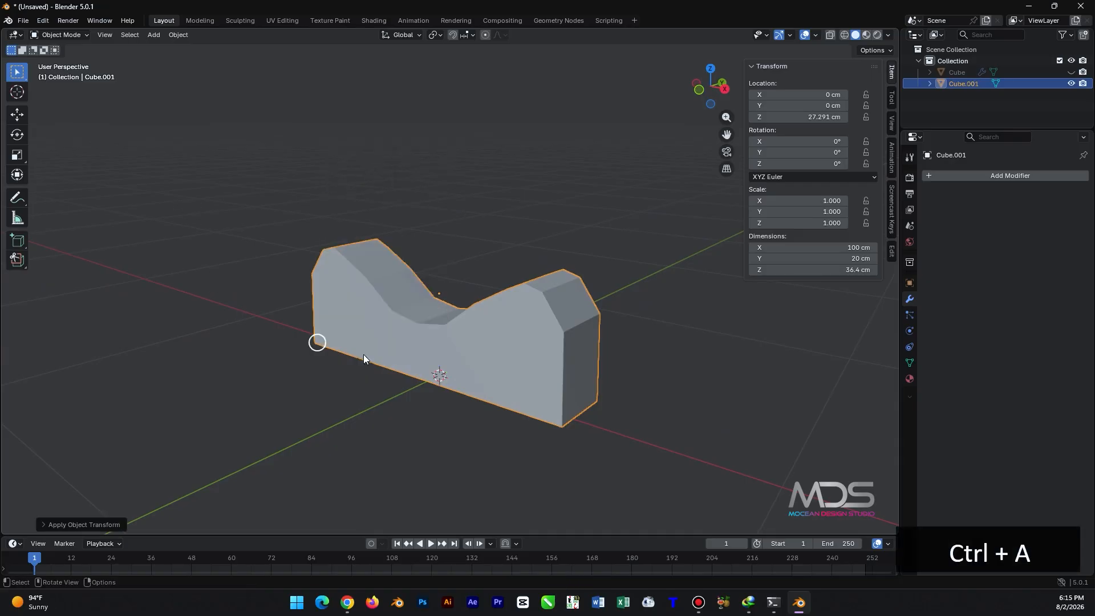
- In Edit Mode with edge selection, select all the edges outlining the block's front face at Y -10 cm
key(Tab)
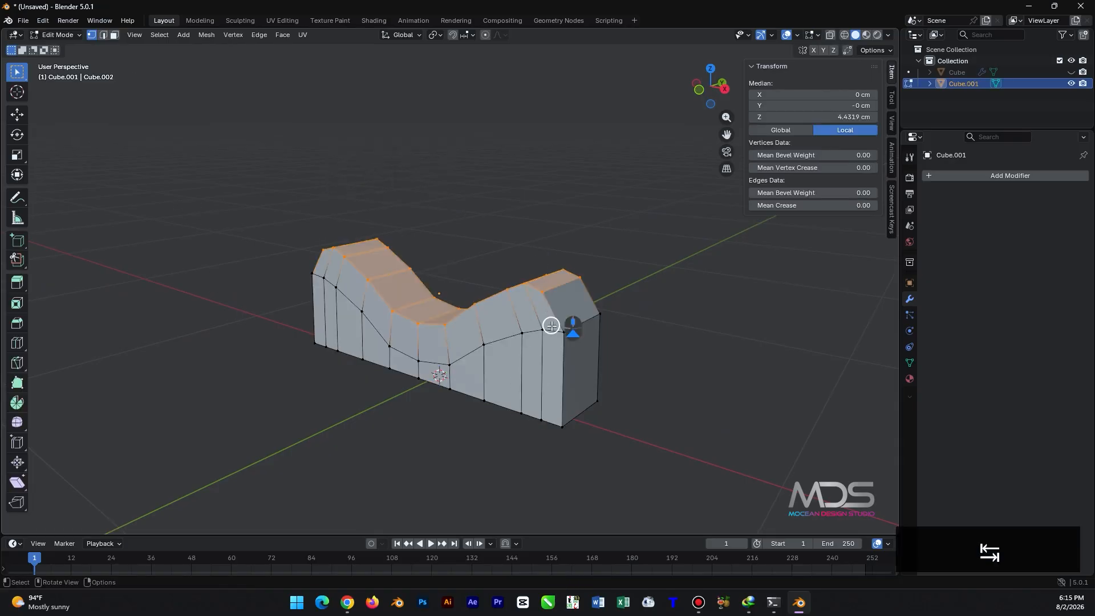
scroll(557, 323, up, 2)
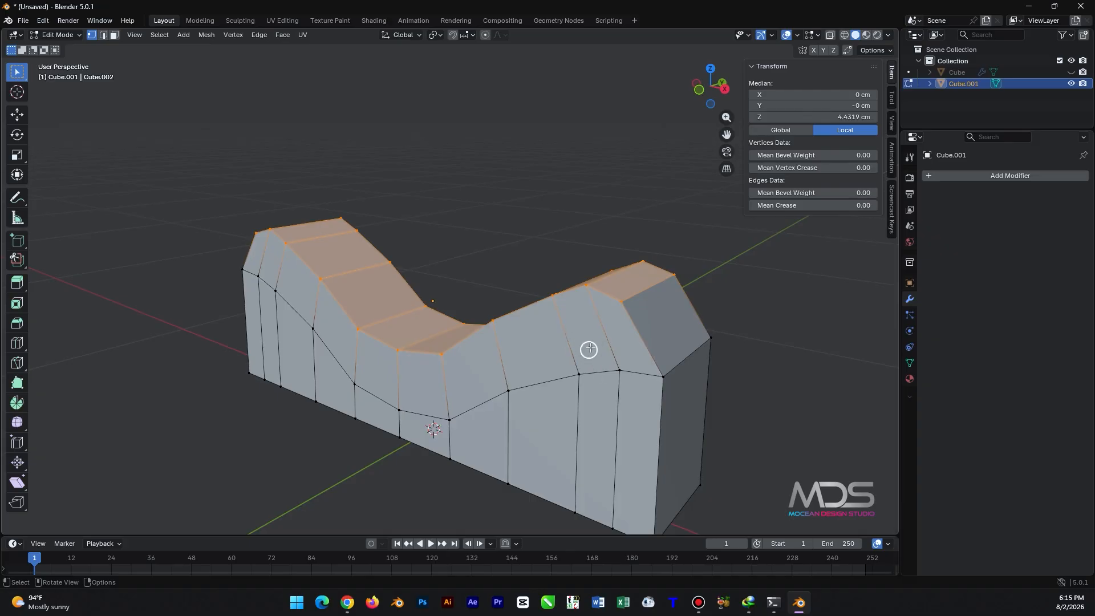
key(2)
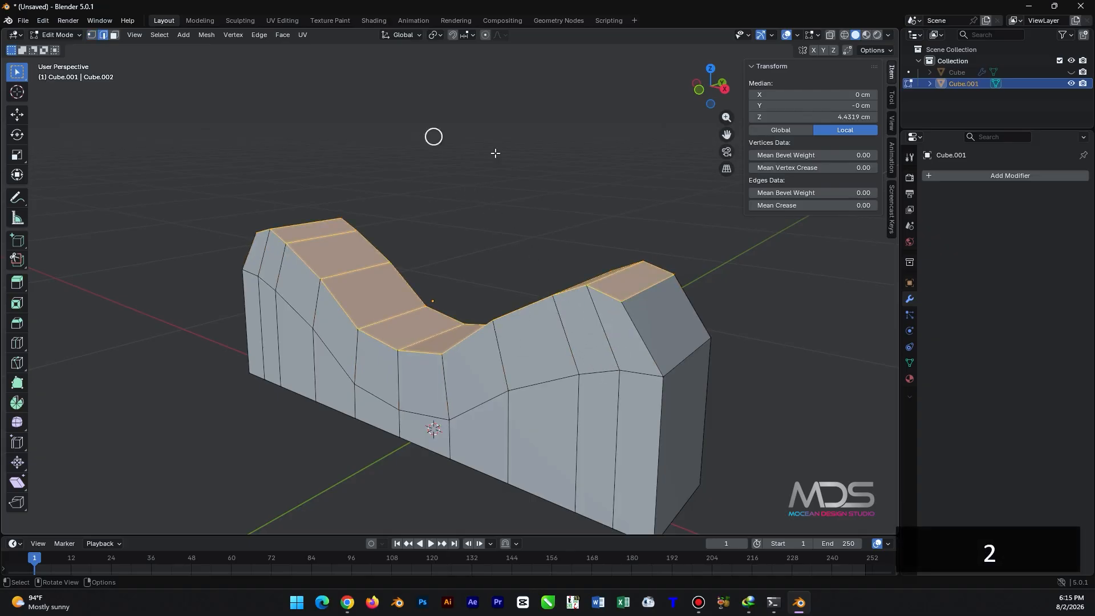
alt+click(638, 334)
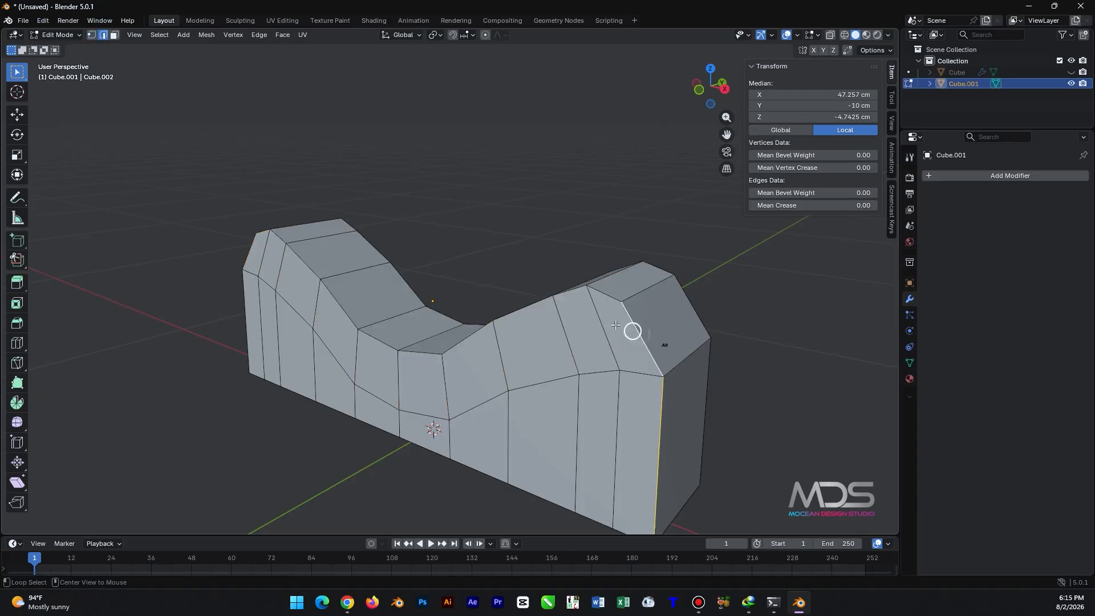
middle_drag(572, 419, 604, 366)
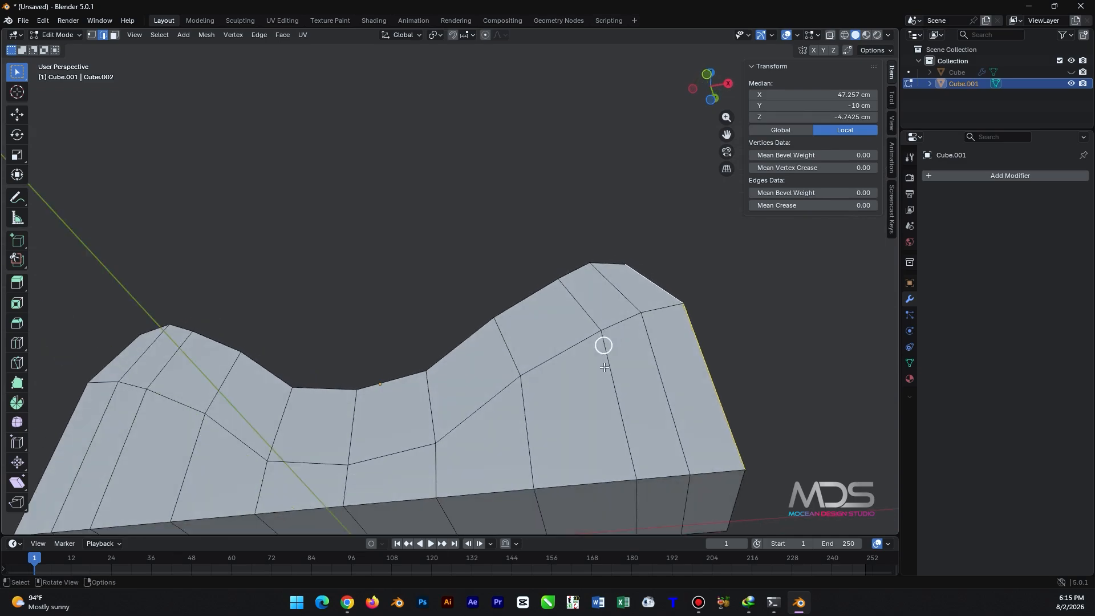
alt+click(710, 472)
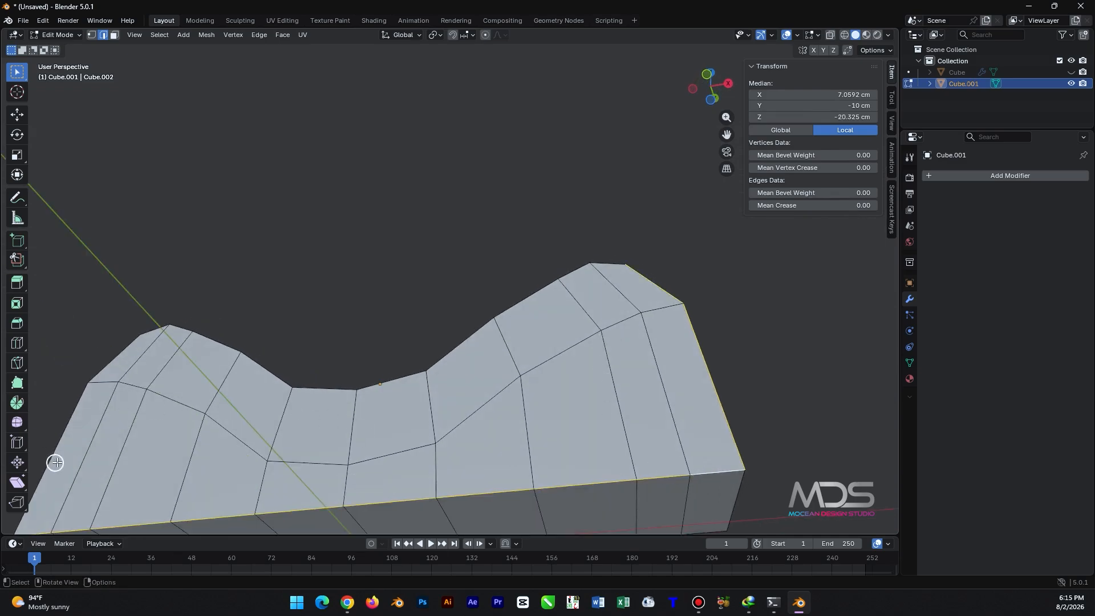
middle_drag(227, 361, 245, 413)
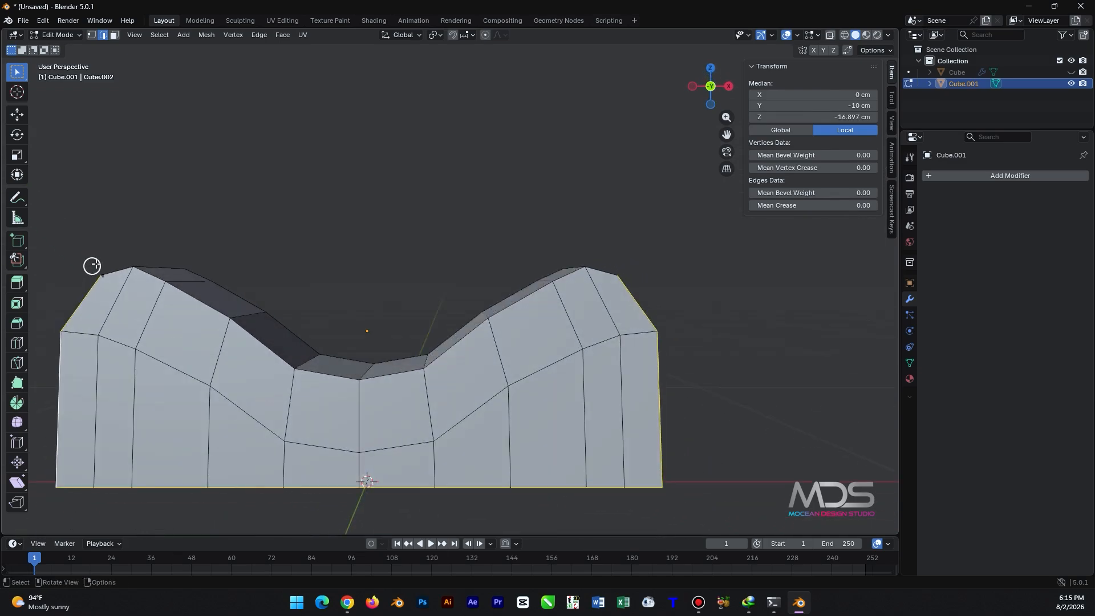
alt+shift+click(112, 272)
- Add the edges outlining the block's back face and the short bottom edges at both ends to the selection
middle_drag(599, 335, 391, 377)
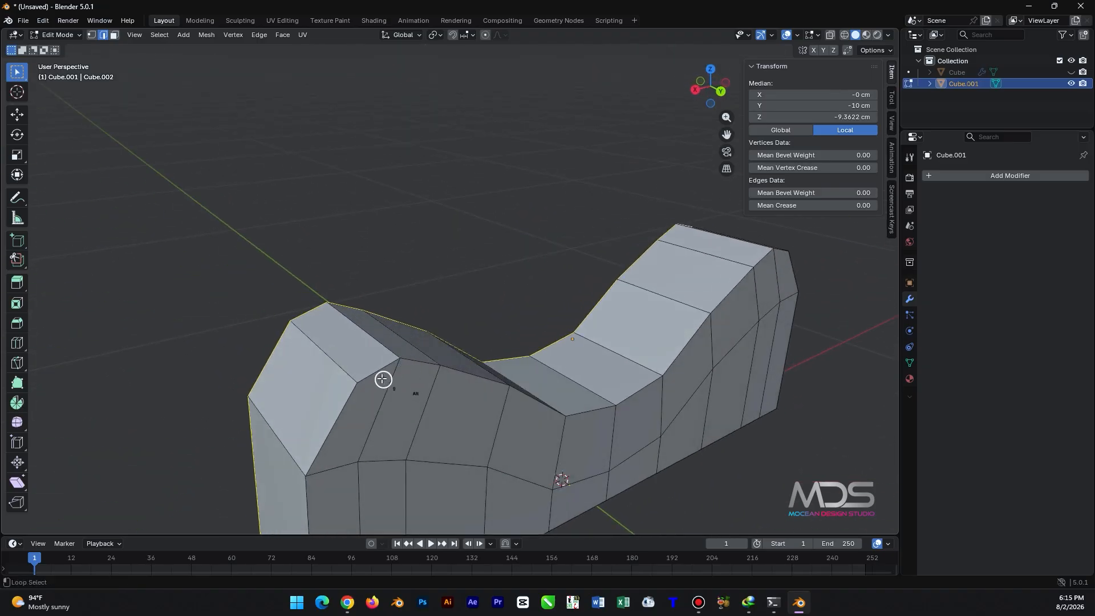
alt+shift+click(375, 374)
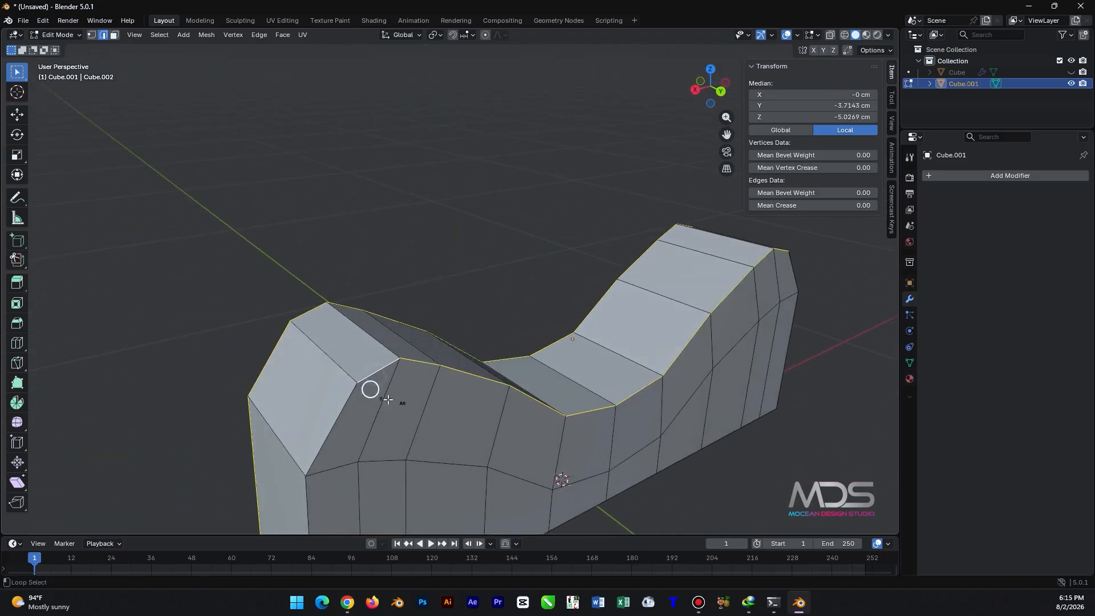
alt+shift+click(325, 428)
shift+middle_drag(366, 440, 313, 361)
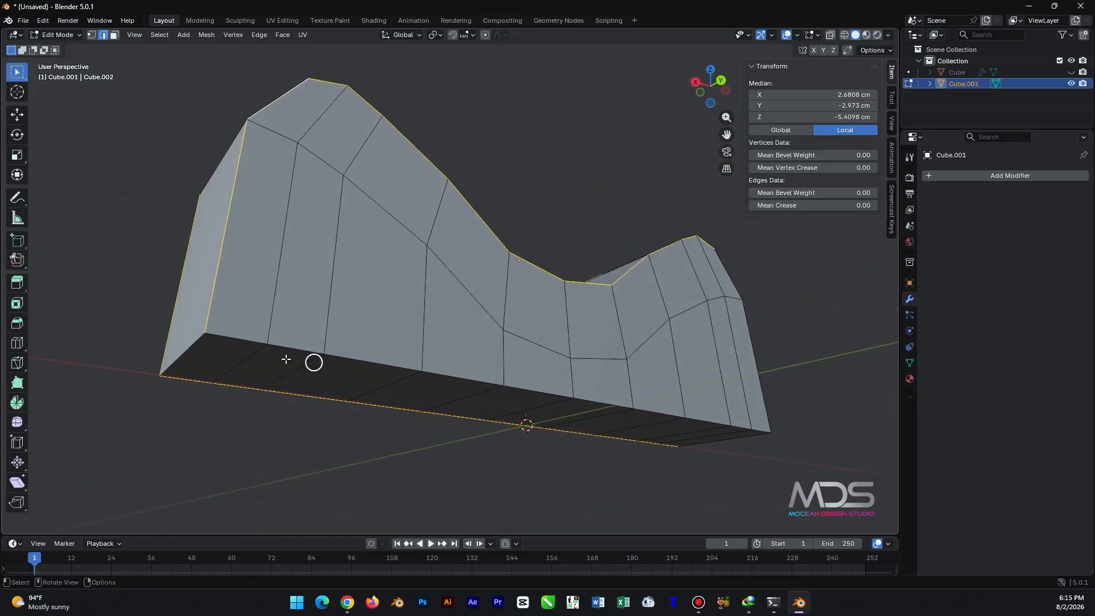
alt+shift+click(239, 340)
middle_drag(630, 445, 369, 388)
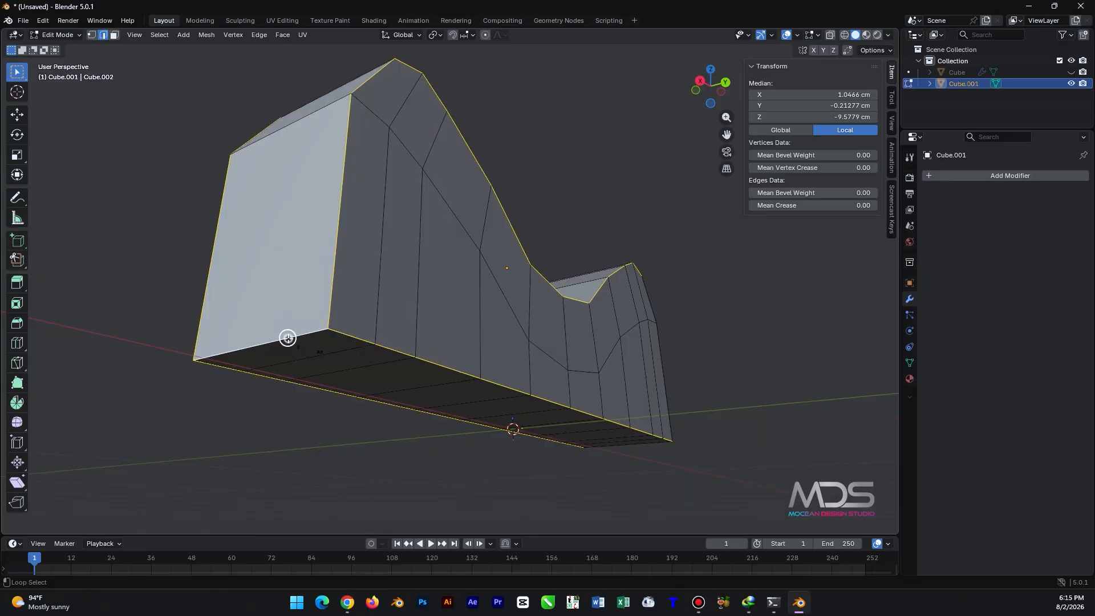
middle_drag(627, 423, 540, 366)
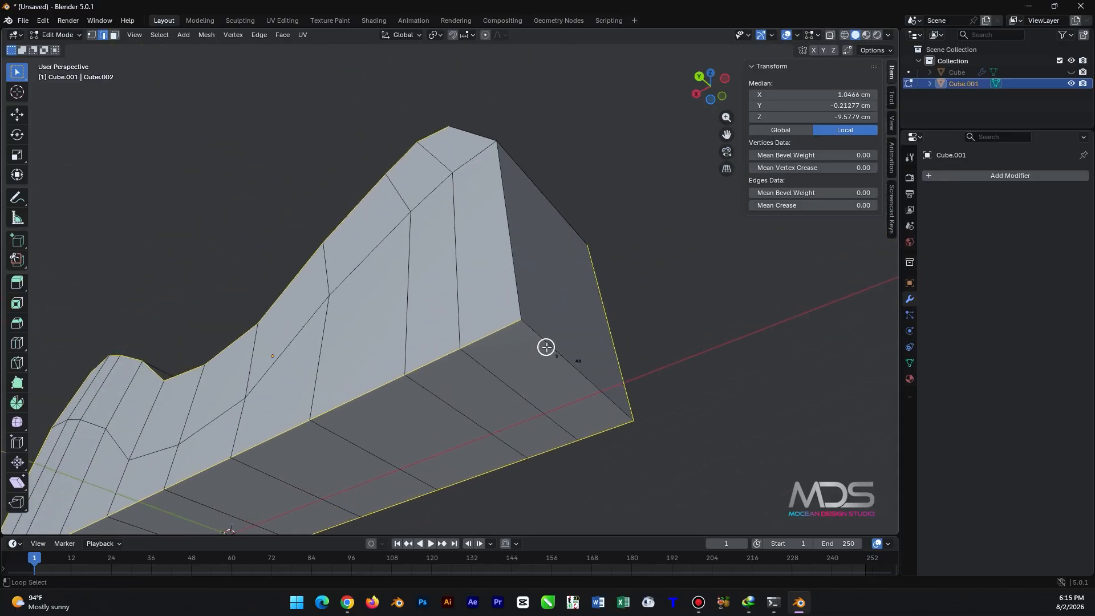
middle_drag(535, 281, 545, 303)
alt+shift+click(538, 294)
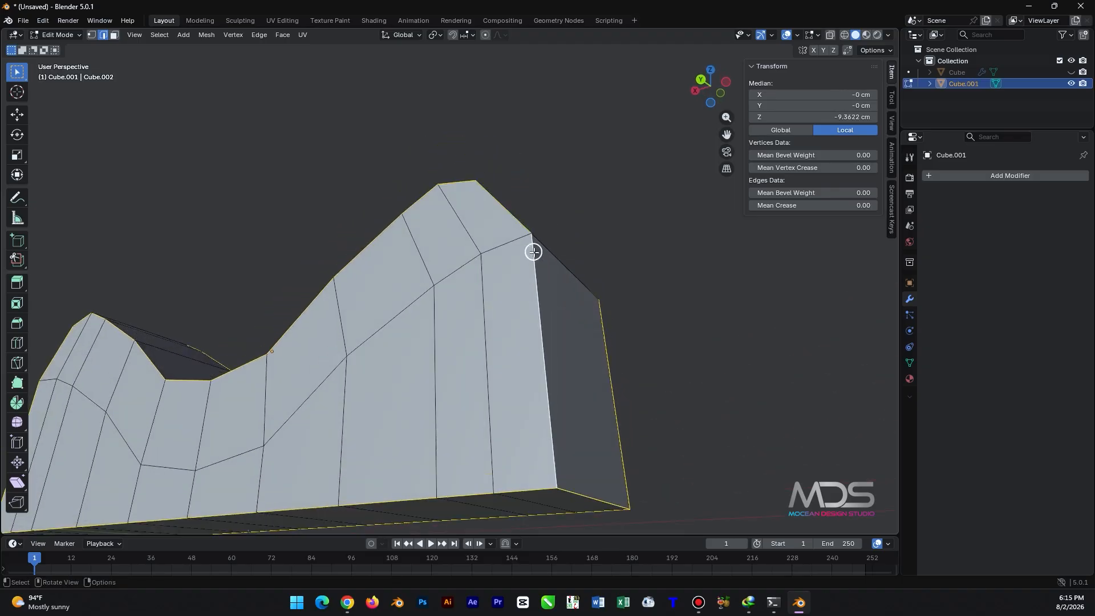
- Add the edges running across the top of both of the dipped block's peaks to the outline selection
middle_drag(532, 250, 537, 296)
mouse_move(523, 352)
middle_down()
mouse_move(520, 329)
mouse_move(518, 354)
middle_up()
shift+click(490, 343)
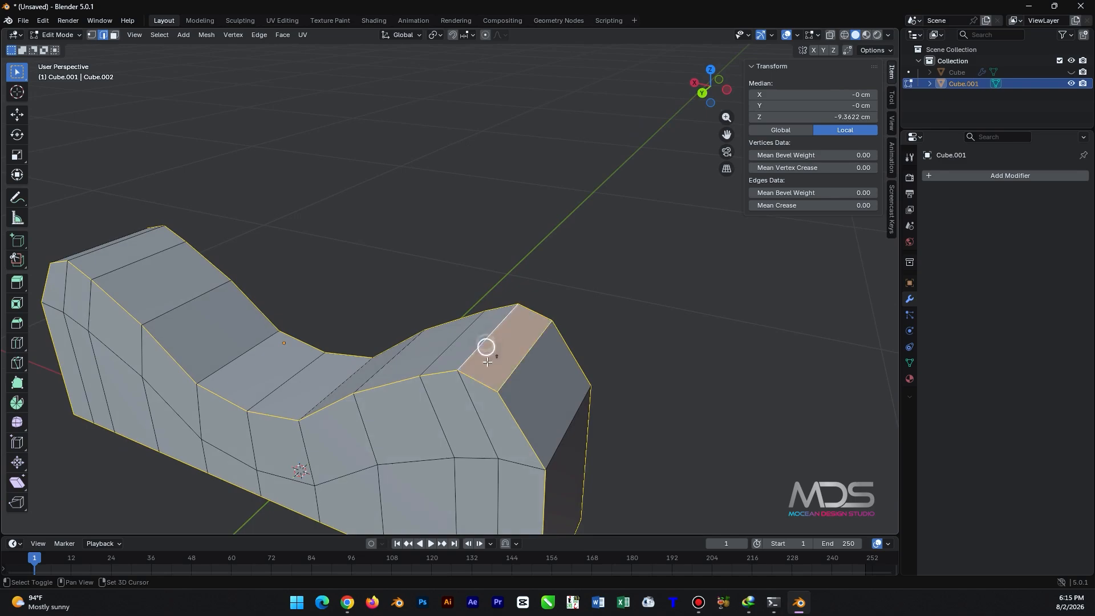
middle_drag(158, 285, 261, 315)
shift+click(243, 302)
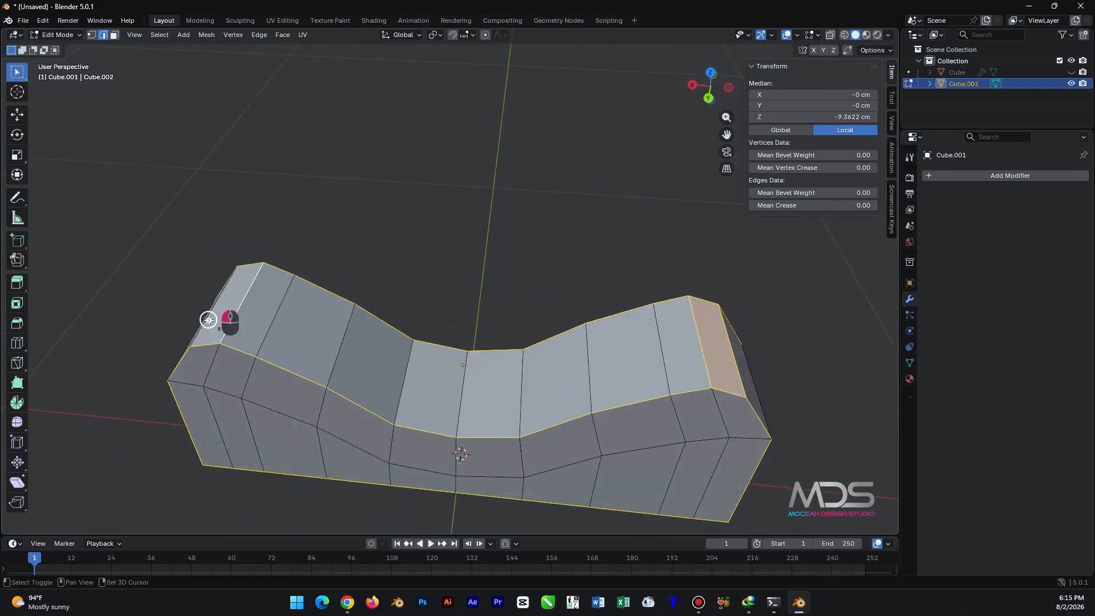
shift+click(209, 320)
middle_drag(212, 361, 195, 335)
middle_drag(728, 410, 567, 425)
scroll(587, 325, up, 3)
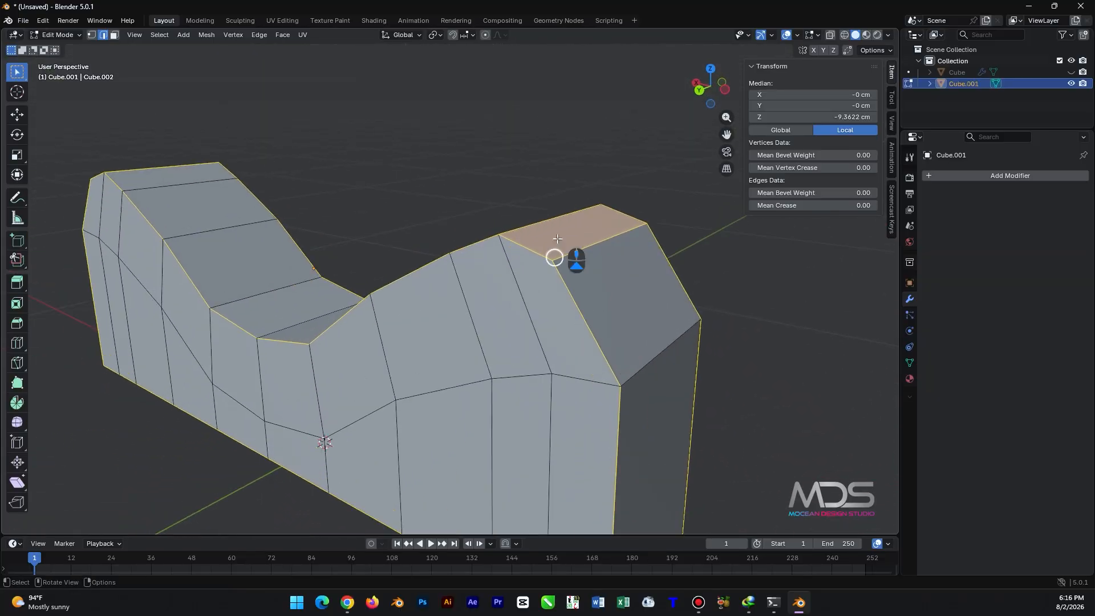
- Bevel the selected block edges narrowly with 2 segments and return to Object Mode
key(ctrl+b)
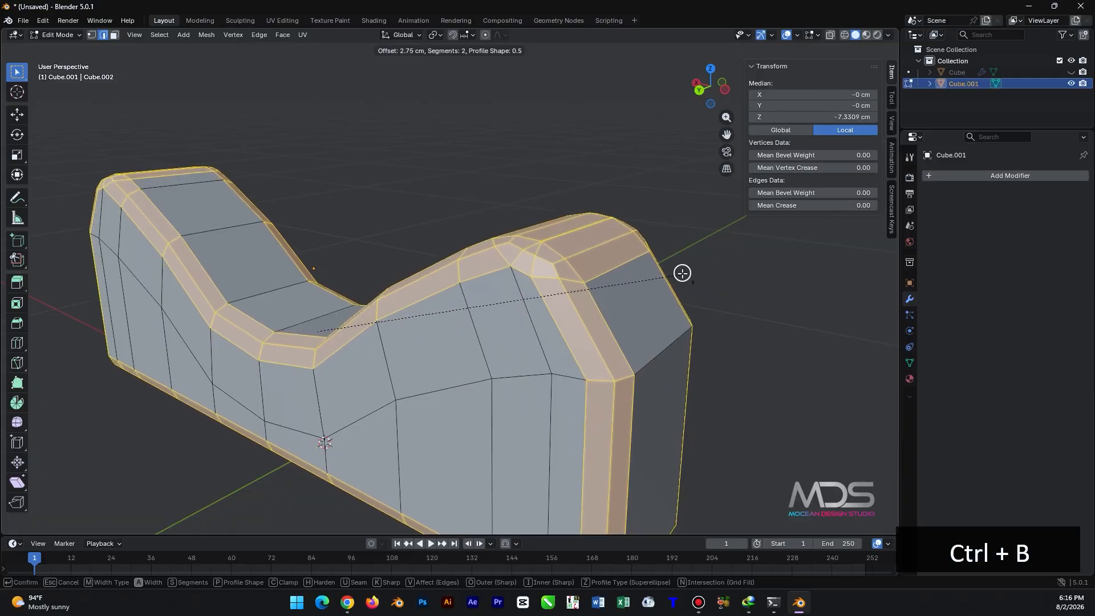
click(501, 246)
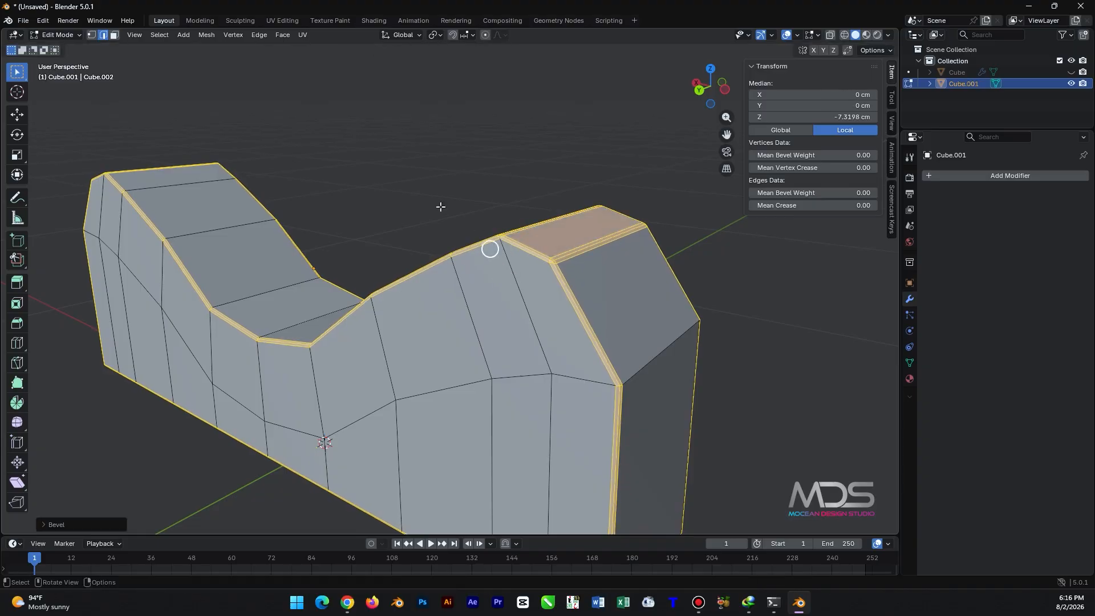
scroll(417, 192, down, 2)
key(Tab)
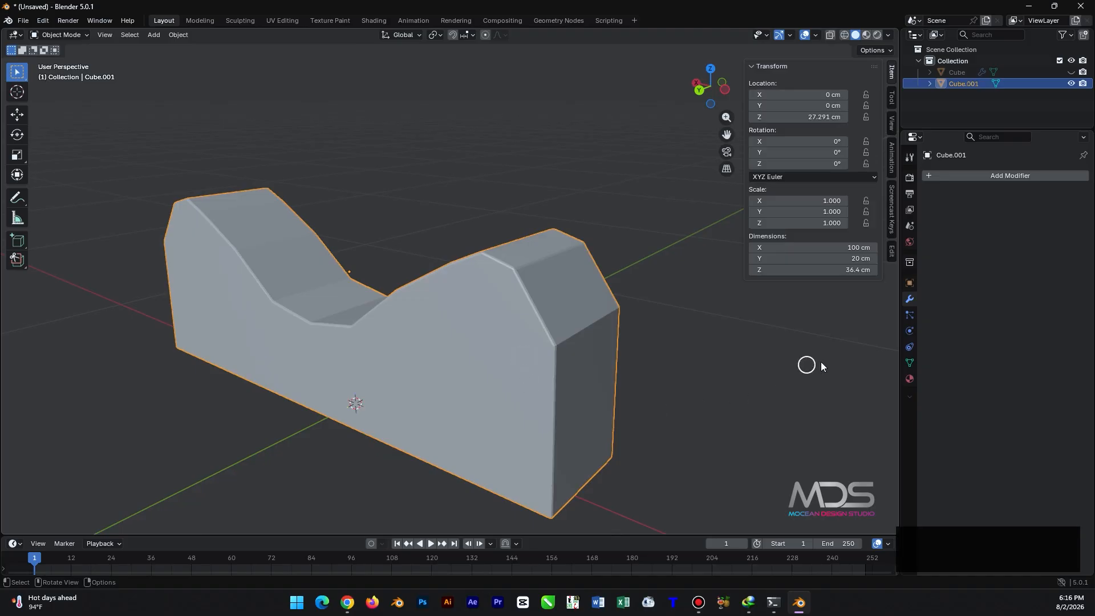
- Add a Subdivision Surface modifier to the dipped block with viewport level 3
click(1030, 178)
mouse_move(1034, 170)
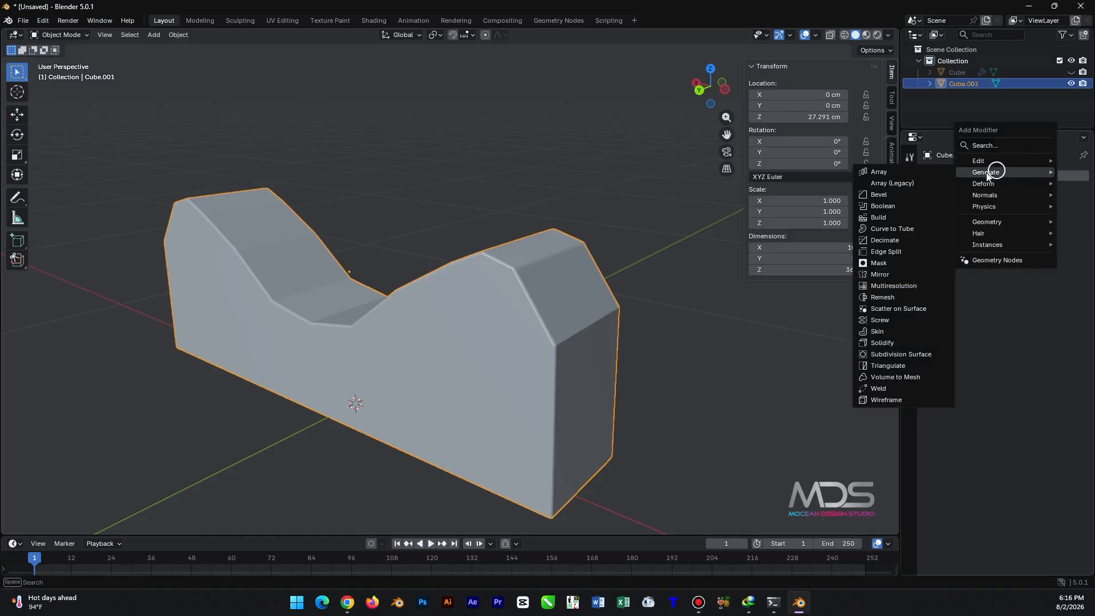
click(891, 354)
middle_drag(447, 316, 481, 348)
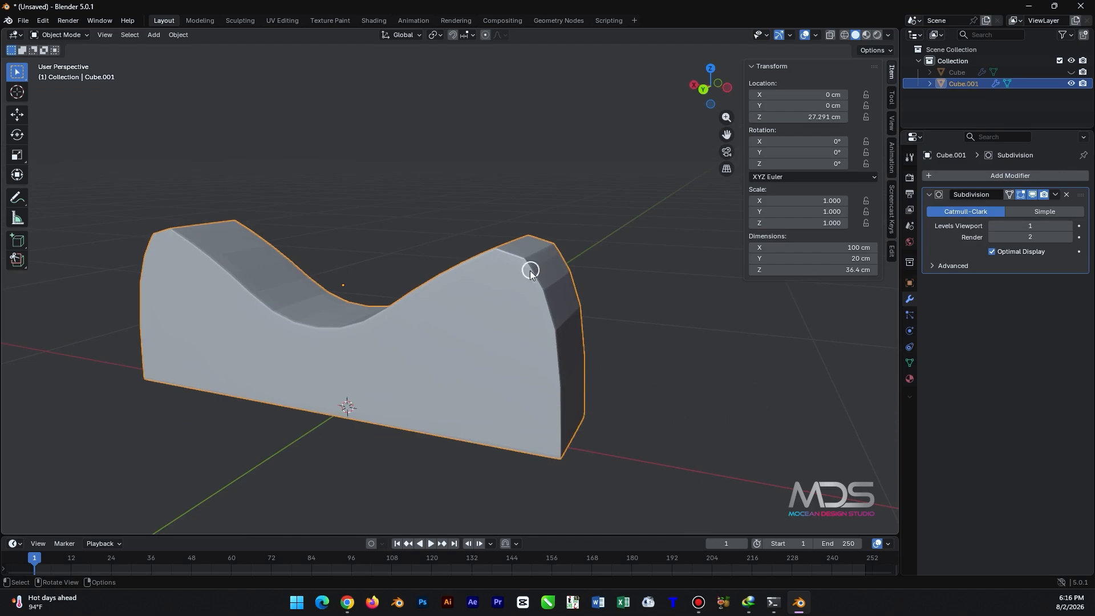
click(1030, 229)
text(3)
key(Return)
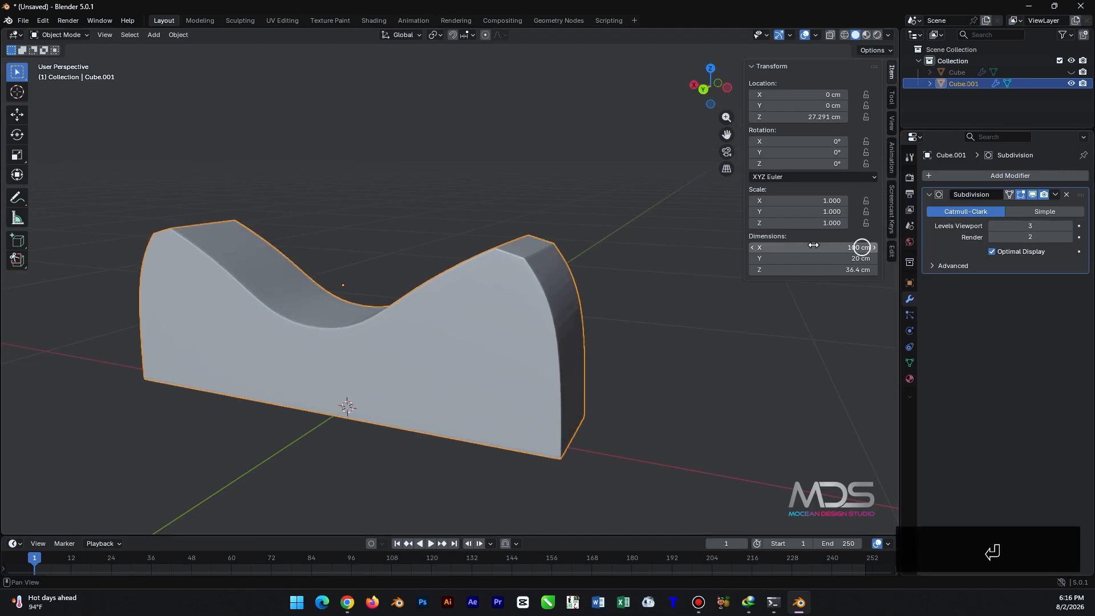
- Apply Shade Auto Smooth to the dipped block and deselect it
right_click(385, 128)
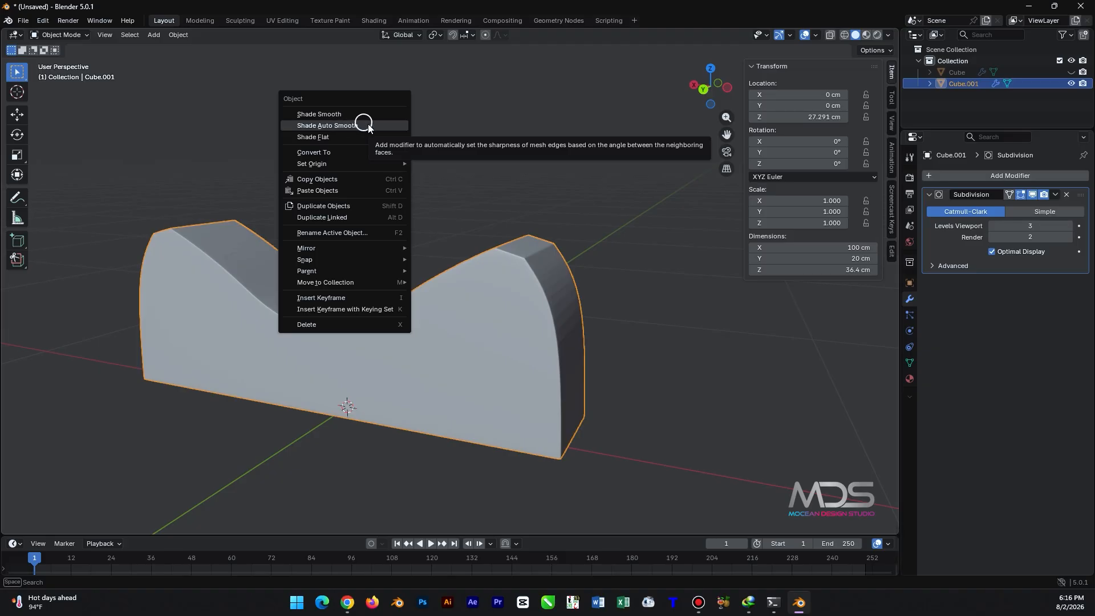
click(370, 125)
middle_drag(393, 284, 406, 270)
click(408, 195)
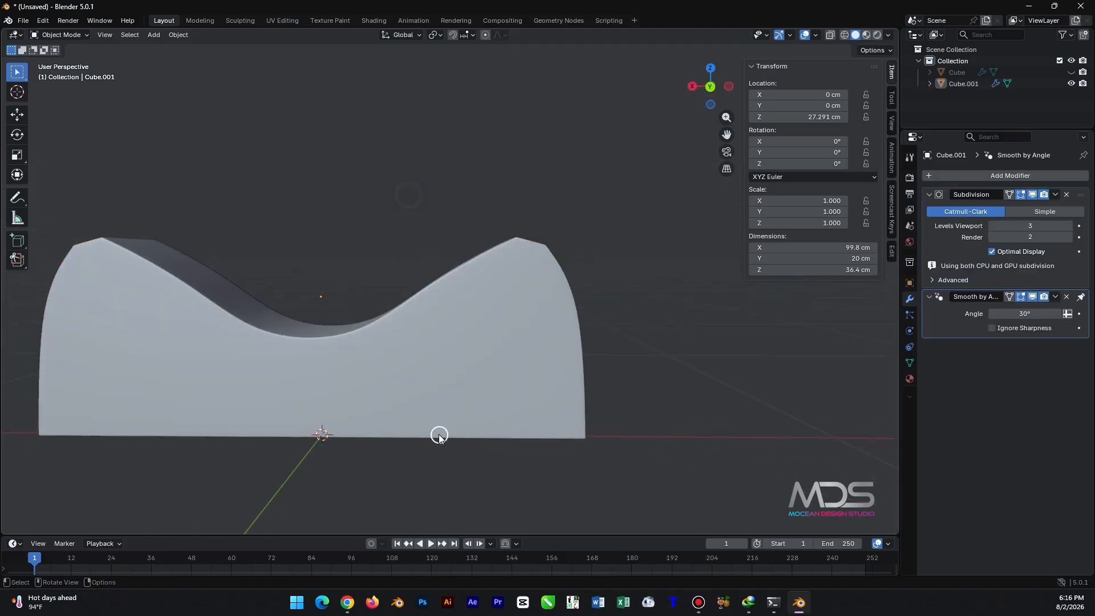
- Unhide the rounded base slab and clear the selection
scroll(415, 472, down, 2)
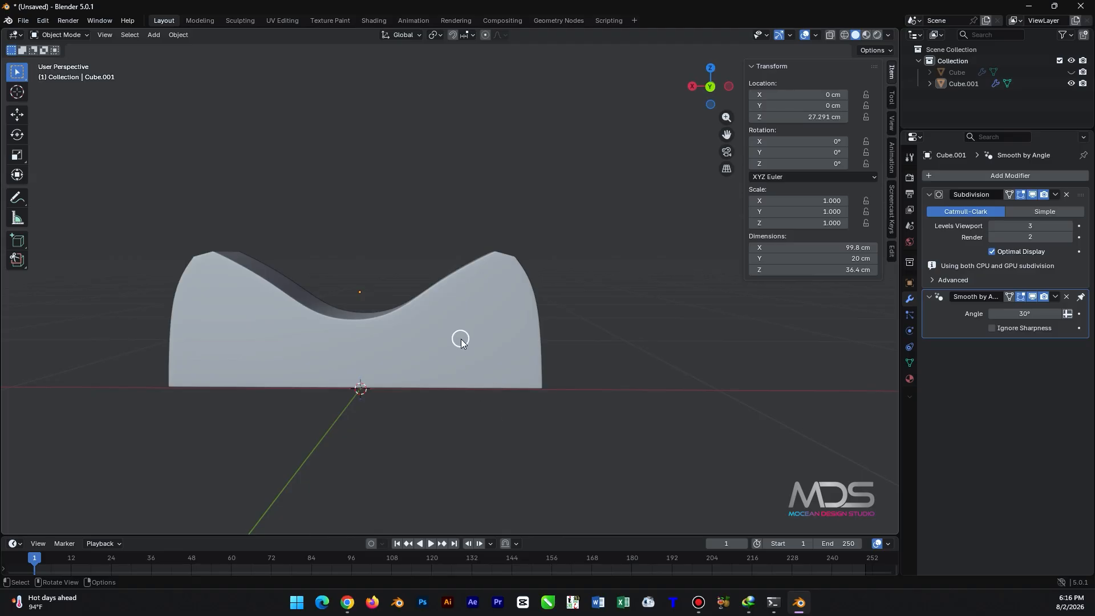
key(alt+h)
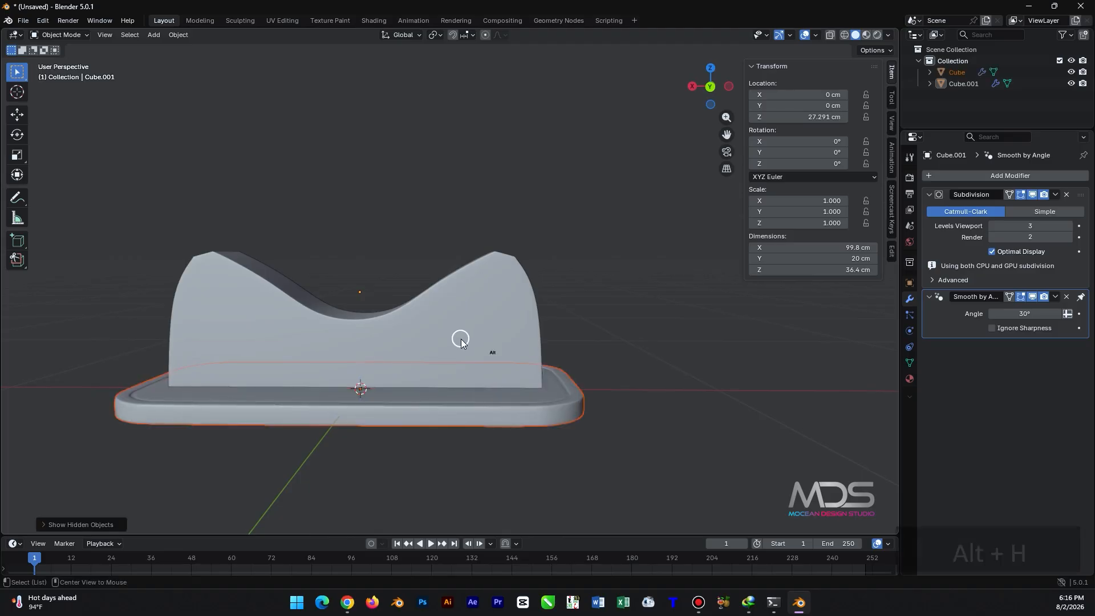
click(421, 209)
middle_drag(440, 371, 544, 212)
scroll(377, 357, down, 5)
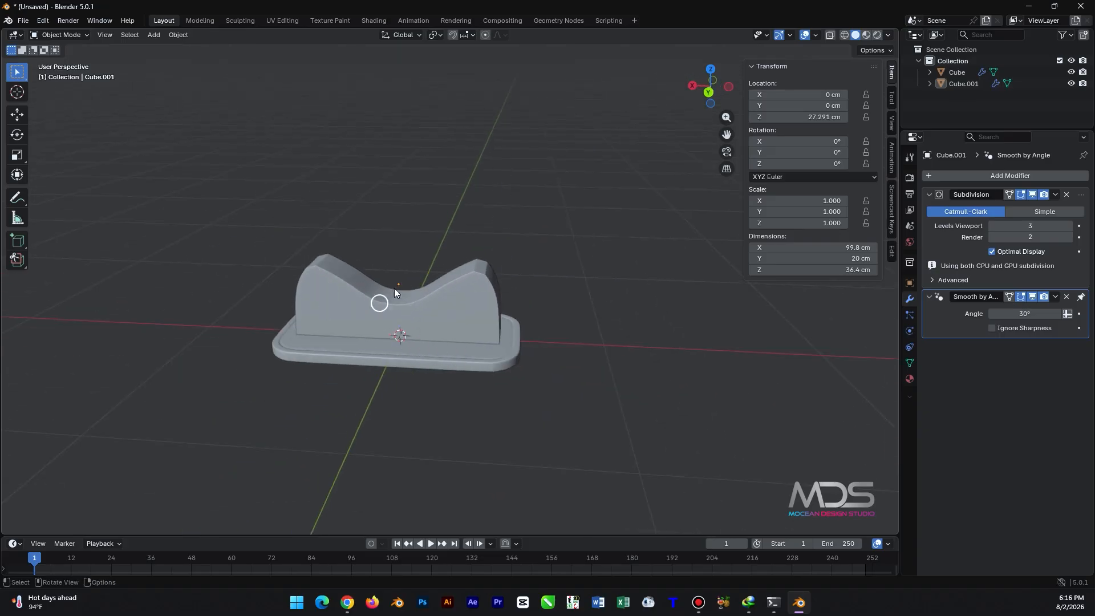
- Add a cylinder mesh and set its Z dimension to 10 cm
middle_drag(391, 367, 422, 319)
key(shift+a)
mouse_move(383, 152)
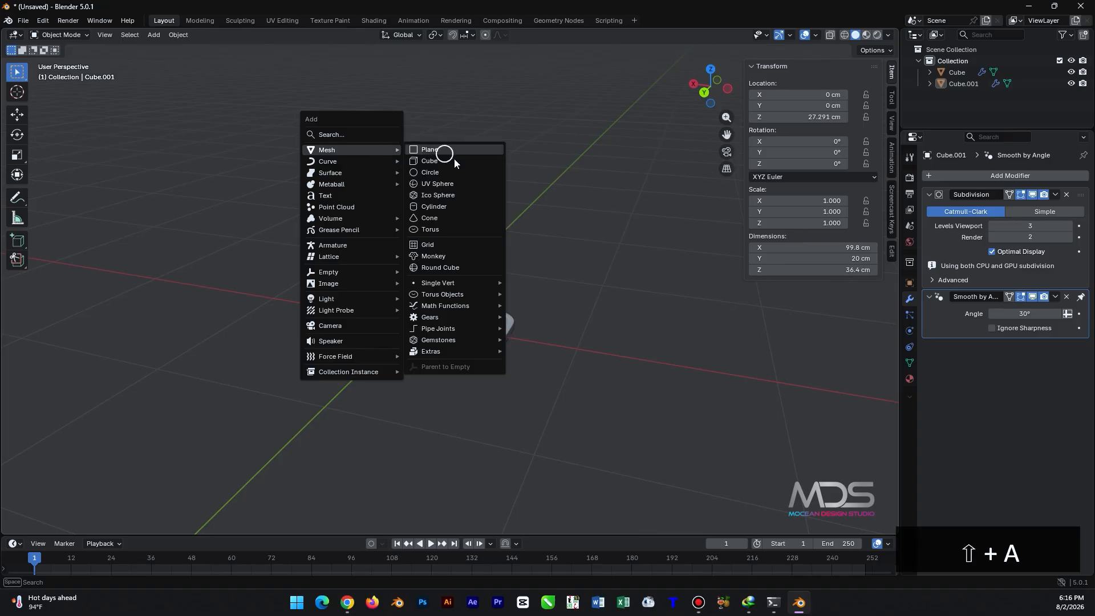
click(466, 209)
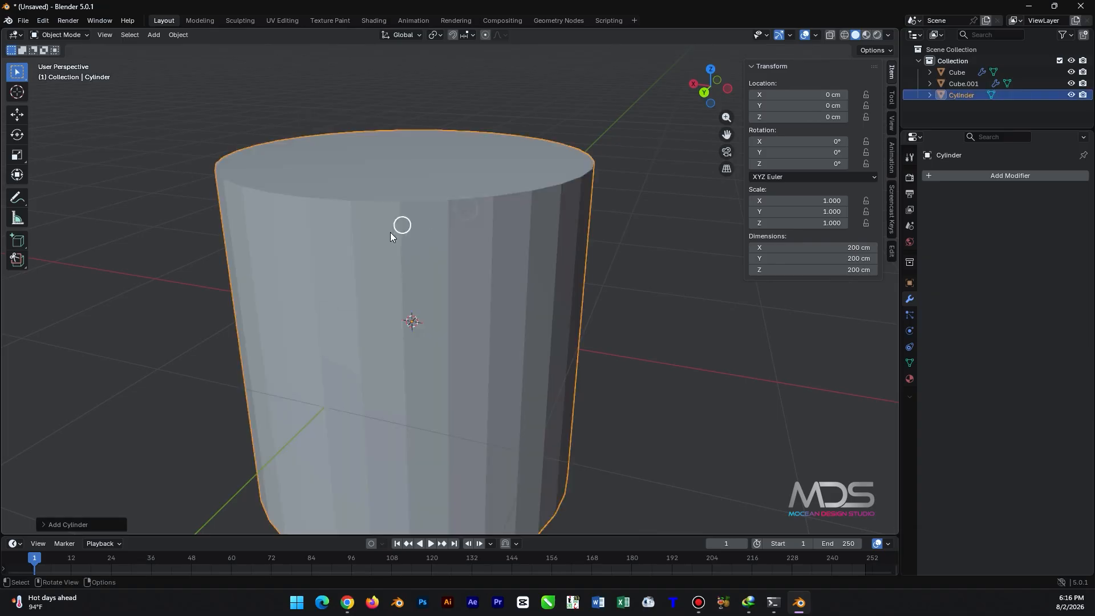
scroll(419, 280, down, 2)
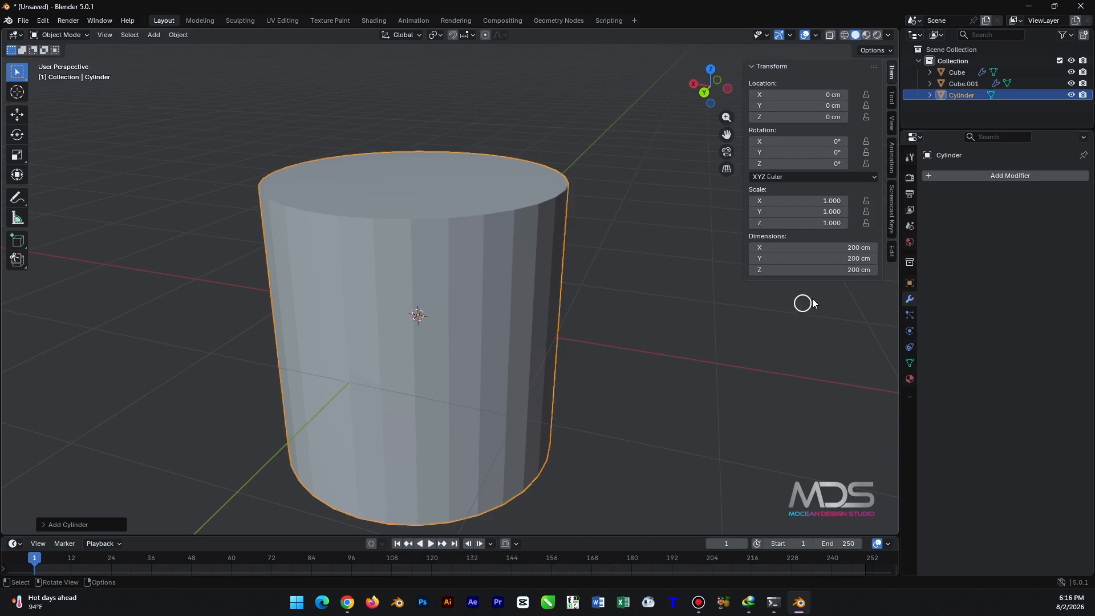
click(855, 269)
text(10)
key(Return)
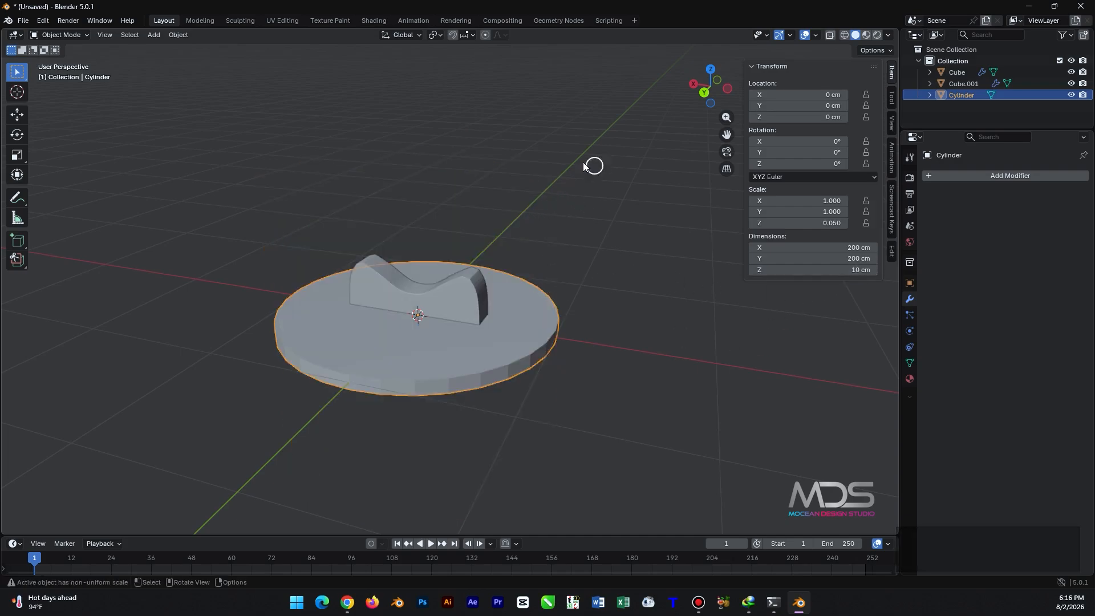
- Rotate the cylinder 90° about X and scale it down to about 78 cm in diameter in front view
text(r)
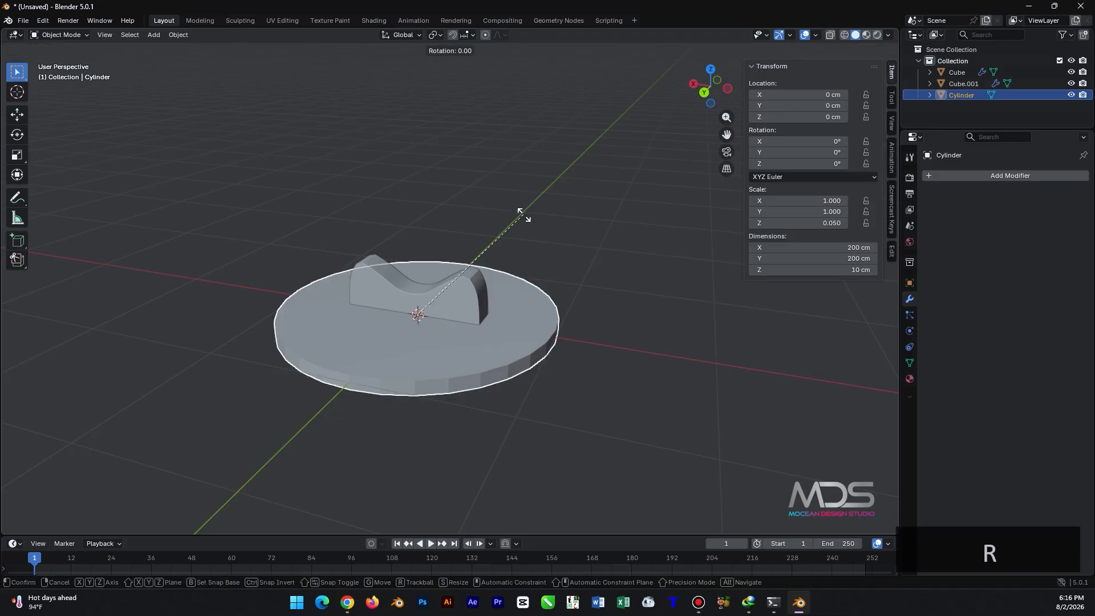
text(x90)
key(Return)
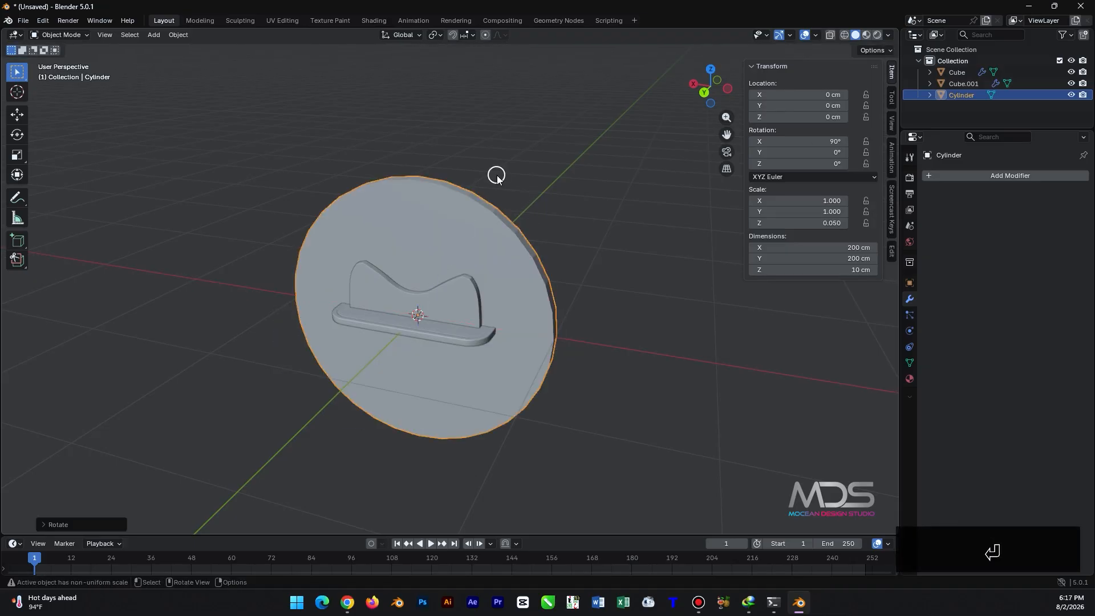
key(1)
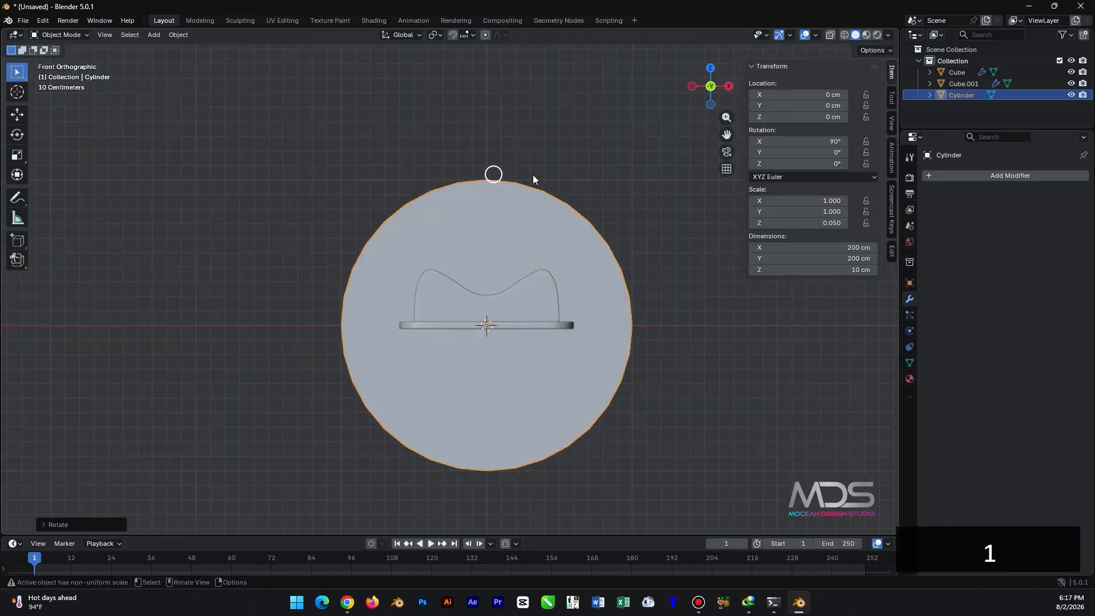
key(s)
click(502, 286)
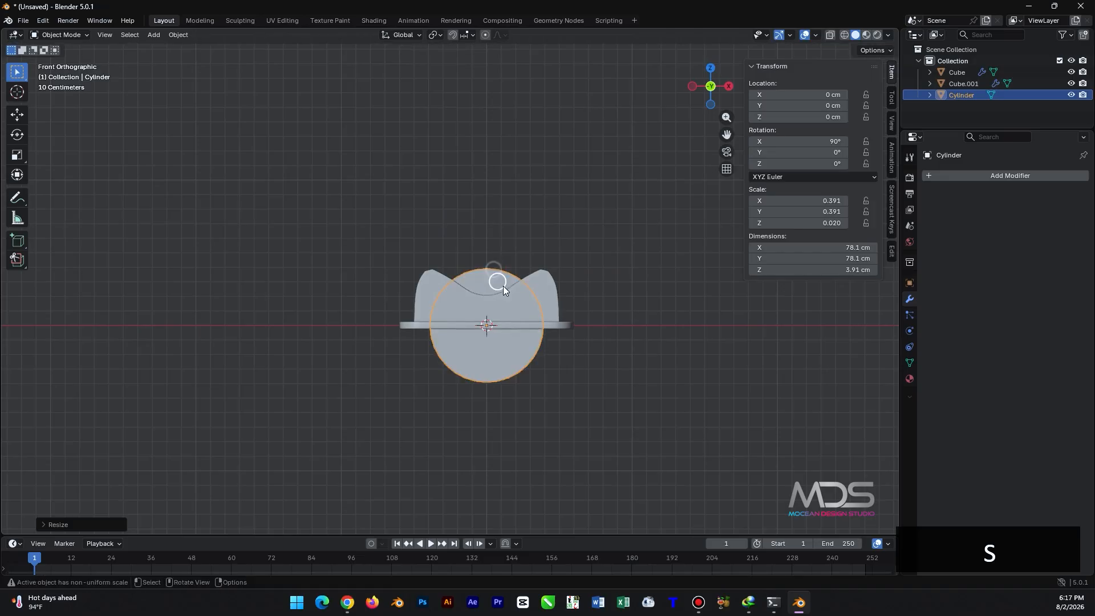
- Raise the disc along Z to about 56 cm and scale it up to about 91 cm in diameter
scroll(538, 278, up, 4)
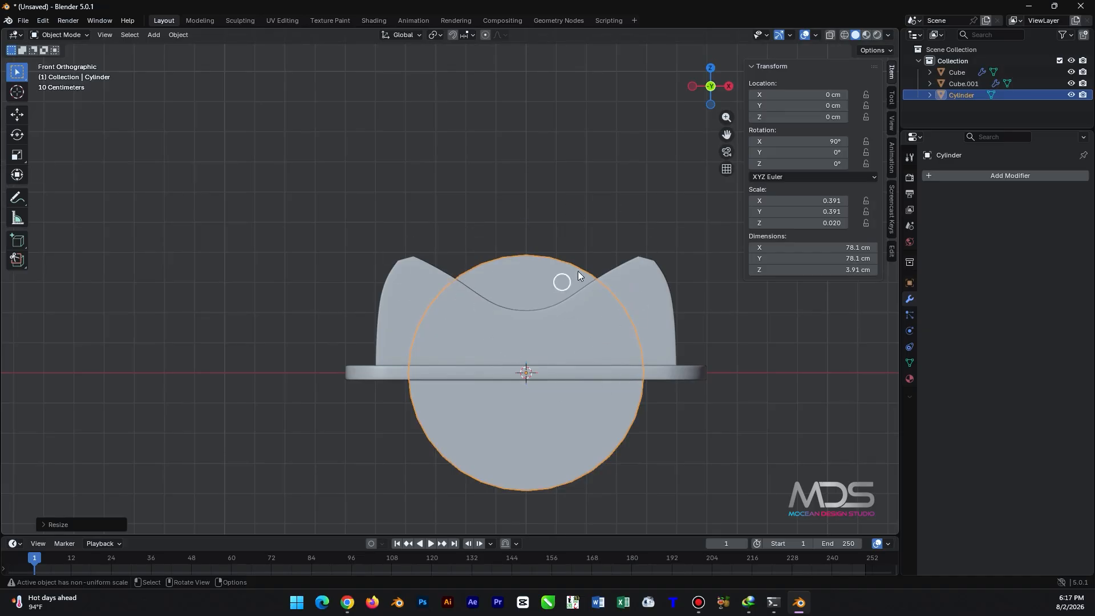
key(g)
key(z)
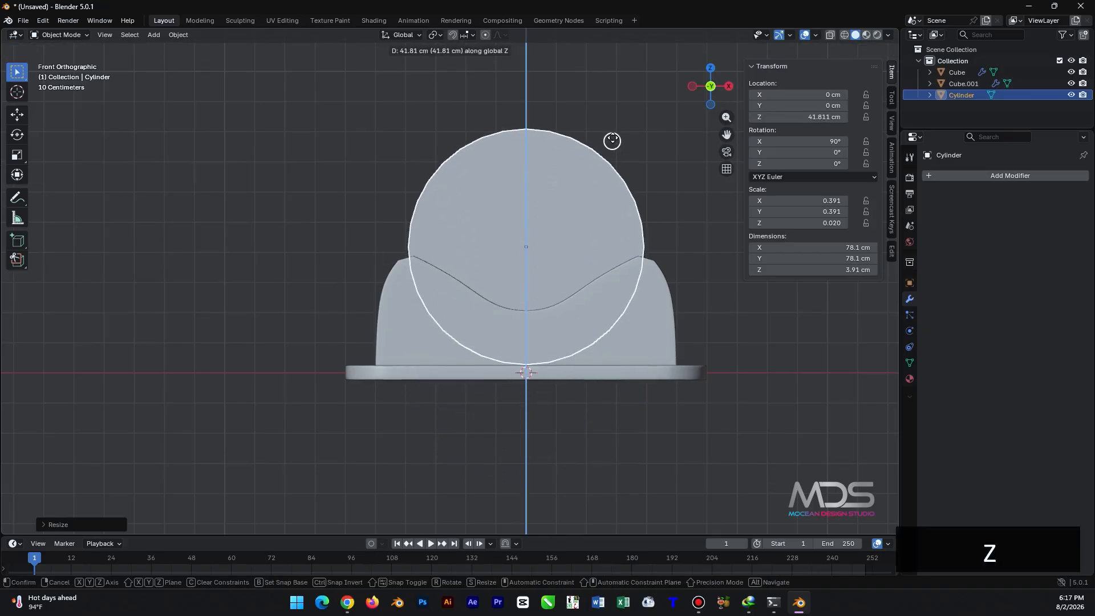
click(615, 98)
scroll(559, 237, up, 3)
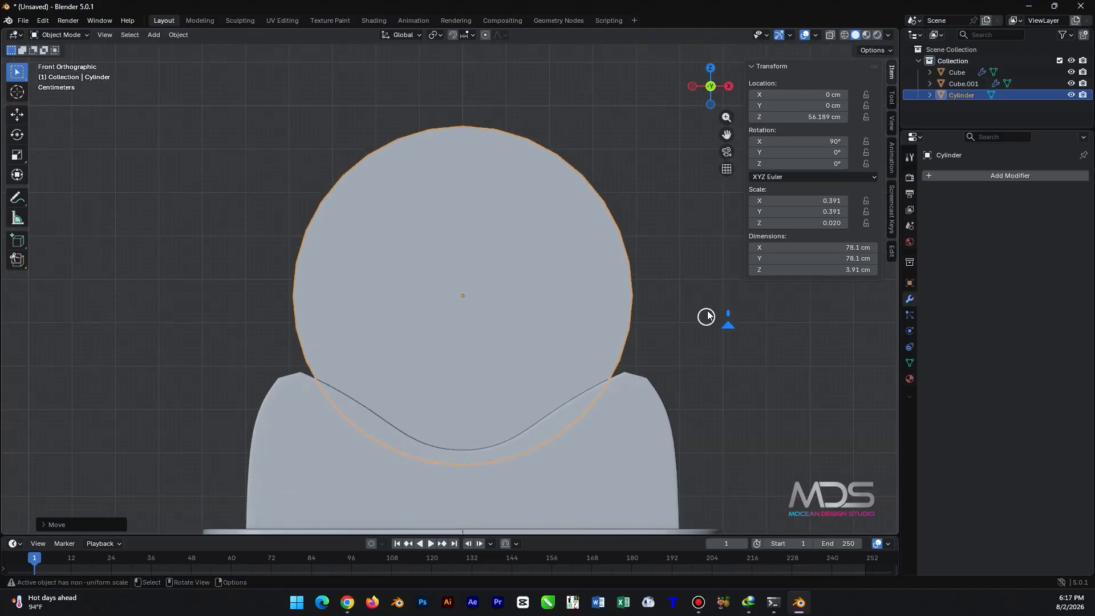
key(s)
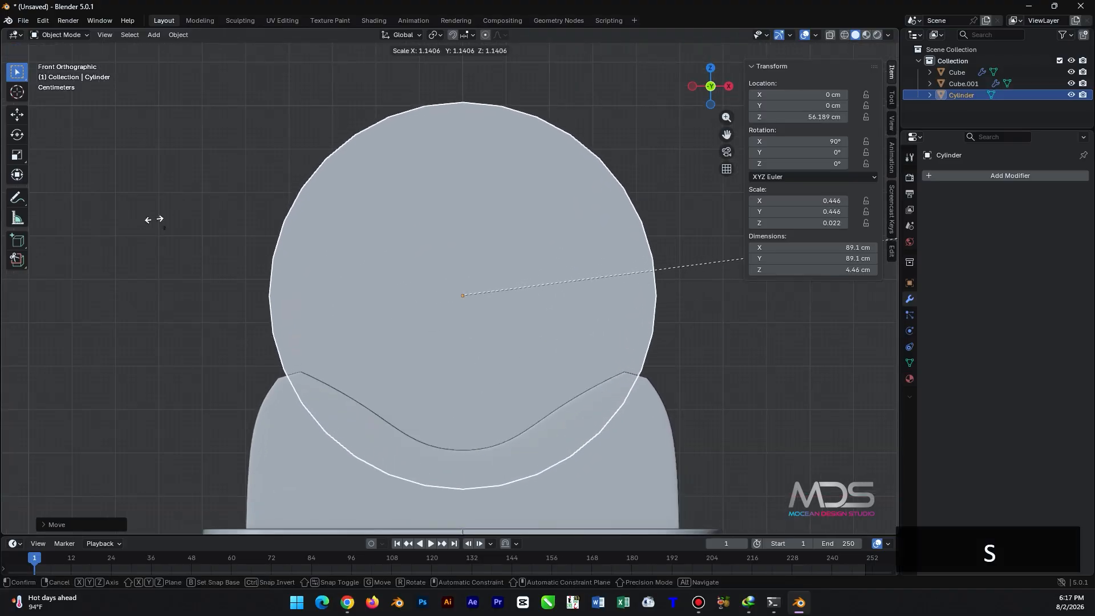
click(183, 192)
scroll(220, 335, down, 3)
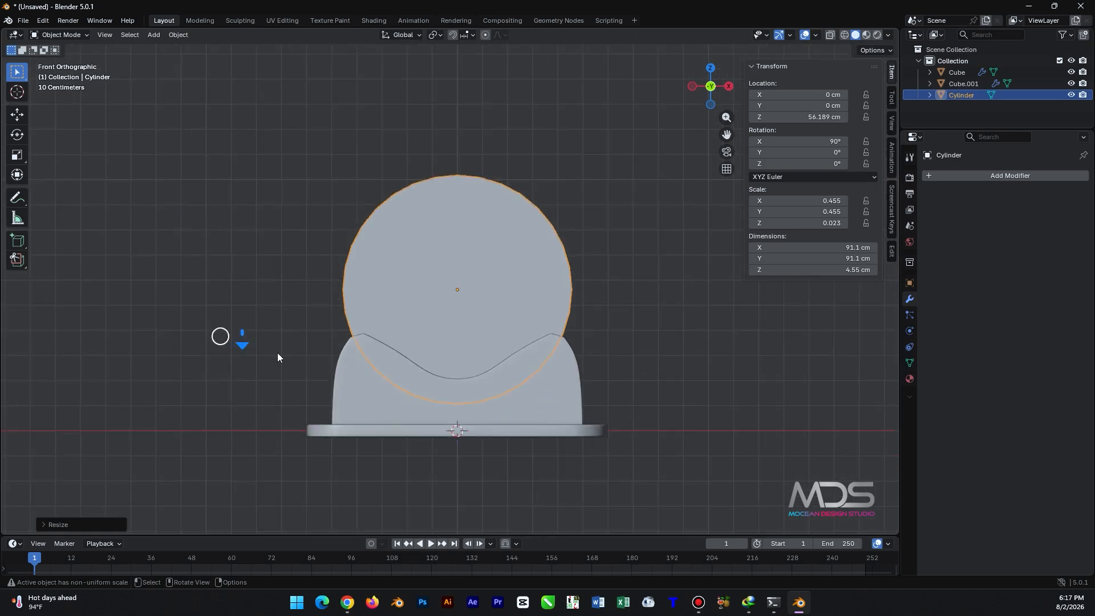
- Set the upright disc's Z dimension to 10 cm and check its thickness against the block from the side
middle_drag(537, 313, 423, 327)
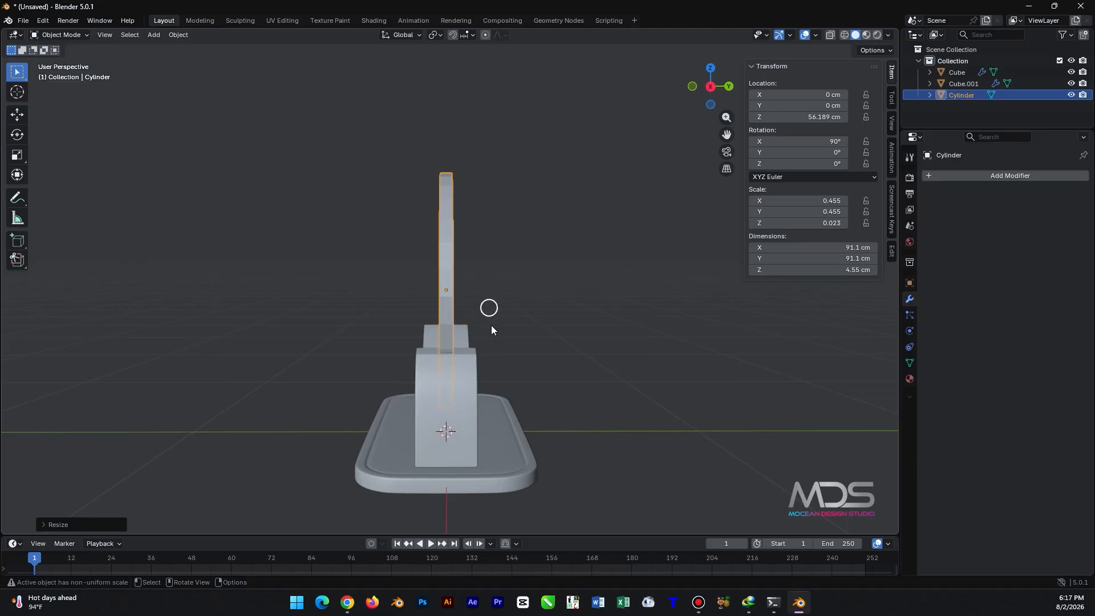
double_click(876, 268)
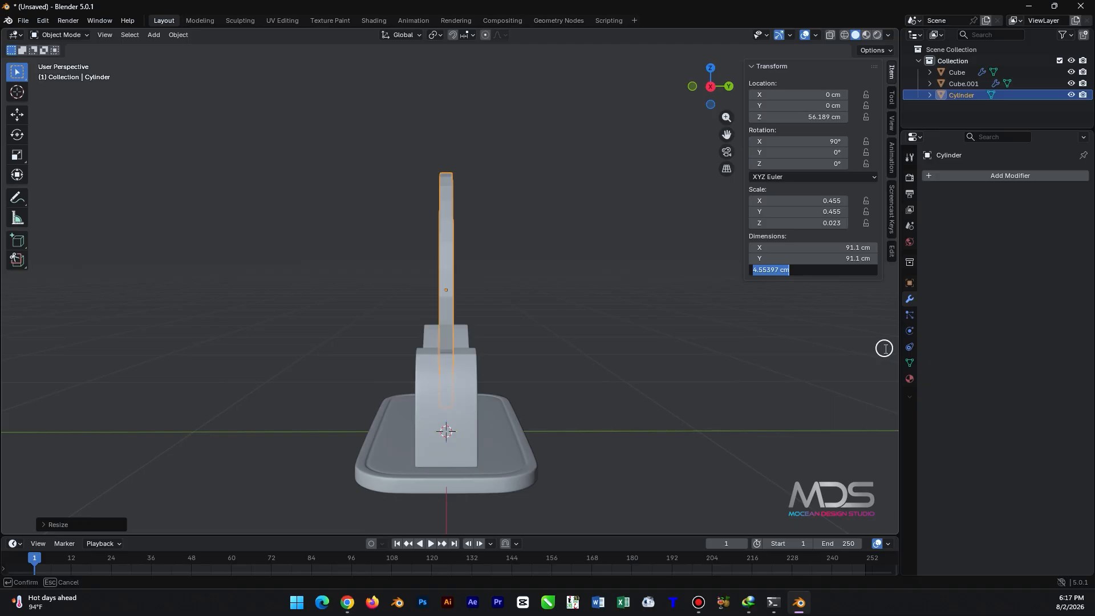
text(10)
key(Return)
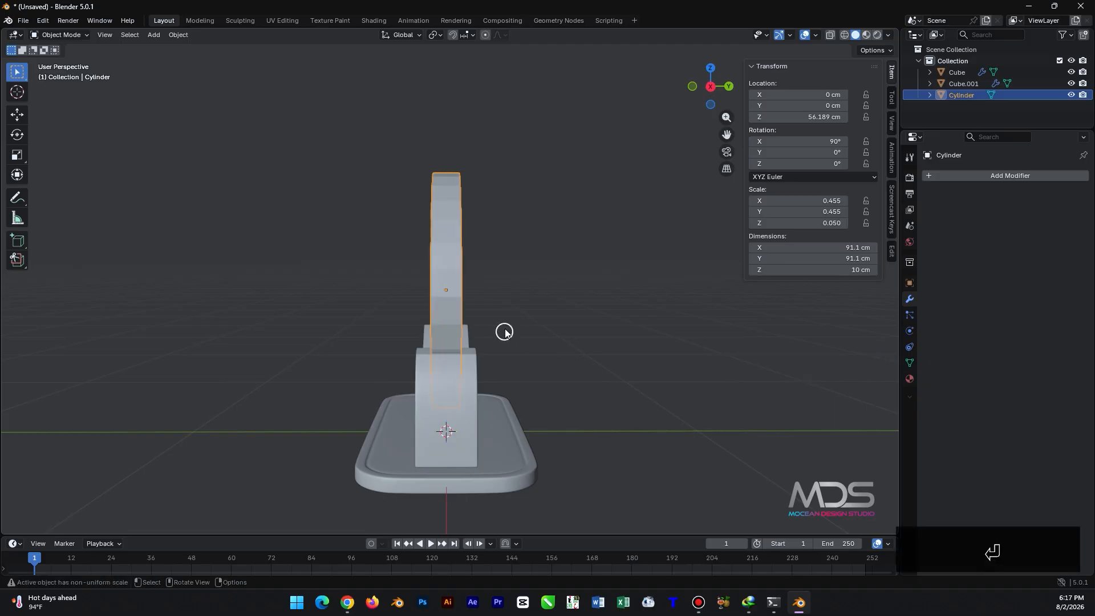
mouse_move(505, 332)
middle_down()
mouse_move(521, 328)
mouse_move(506, 325)
middle_up()
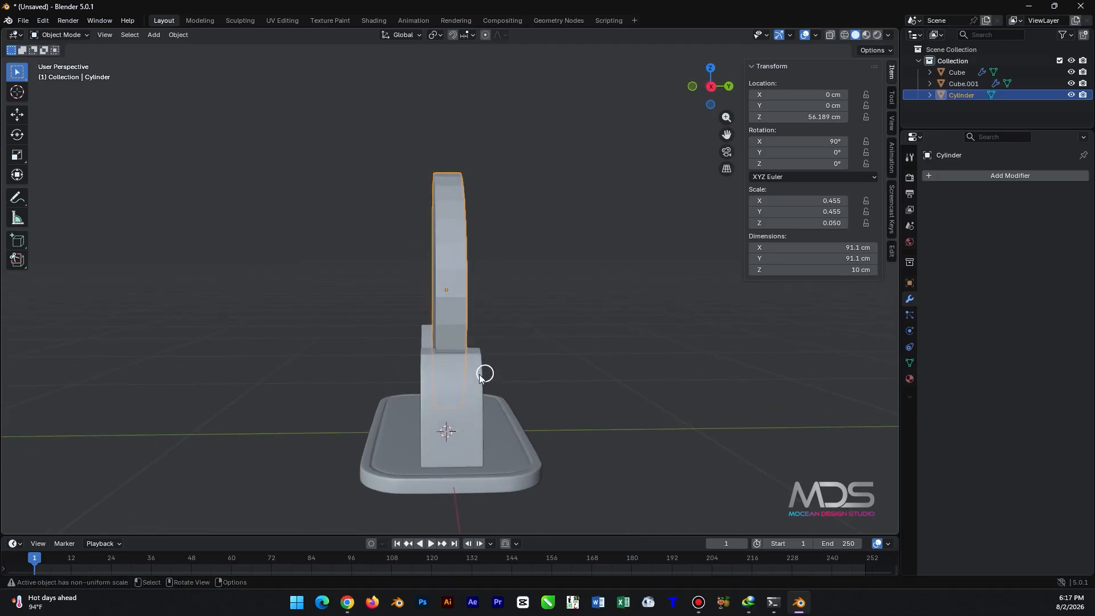
middle_drag(481, 376, 476, 374)
- Set the disc's Z dimension to 8 cm and apply its scale
double_click(859, 269)
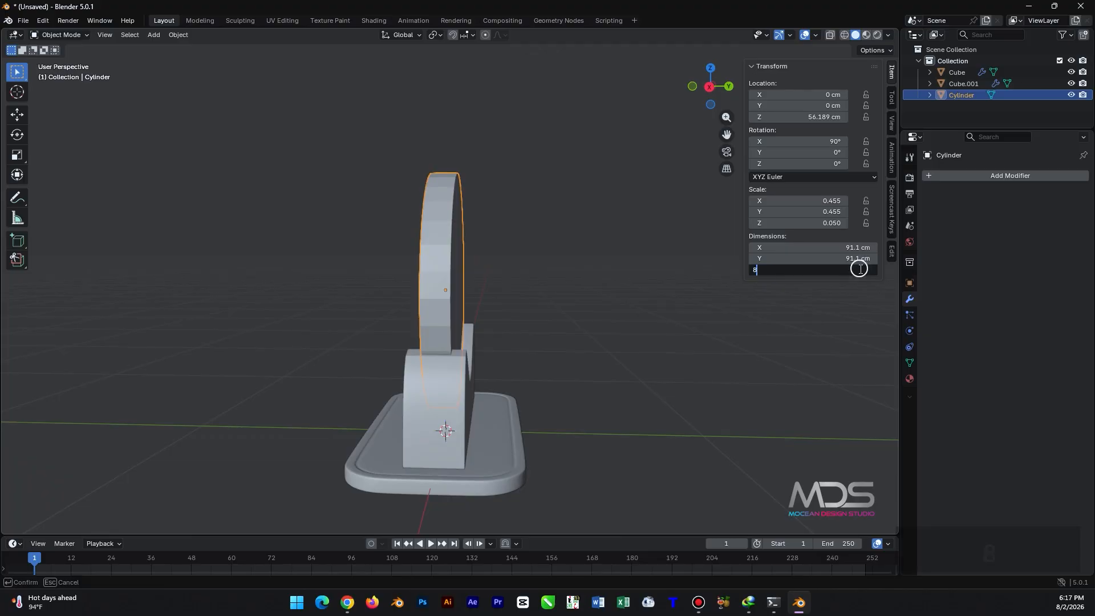
text(8)
key(Return)
middle_drag(566, 289, 532, 244)
key(ctrl+a)
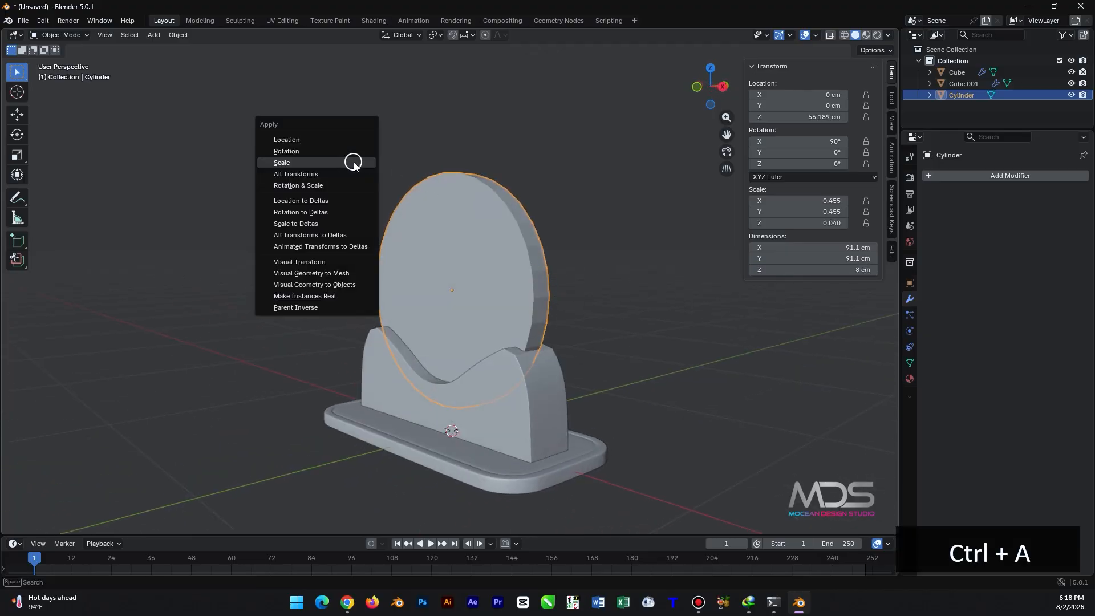
click(320, 162)
- Inset the disc's front and back round faces by about 4.2 cm
middle_drag(495, 279, 521, 278)
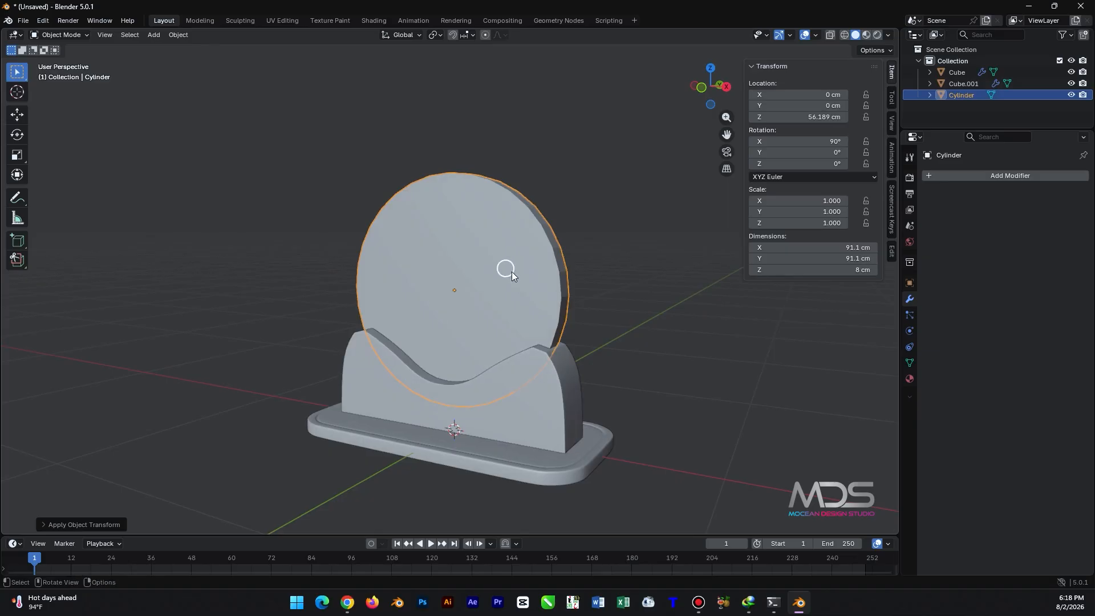
key(Tab)
key(3)
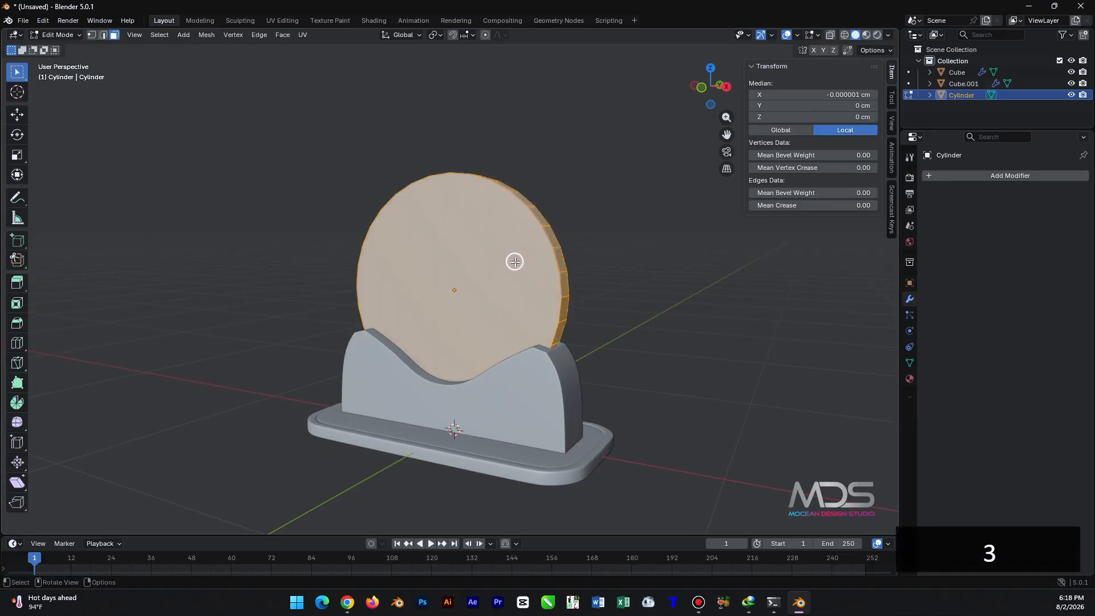
click(515, 261)
middle_drag(532, 286, 616, 222)
shift+click(433, 268)
key(i)
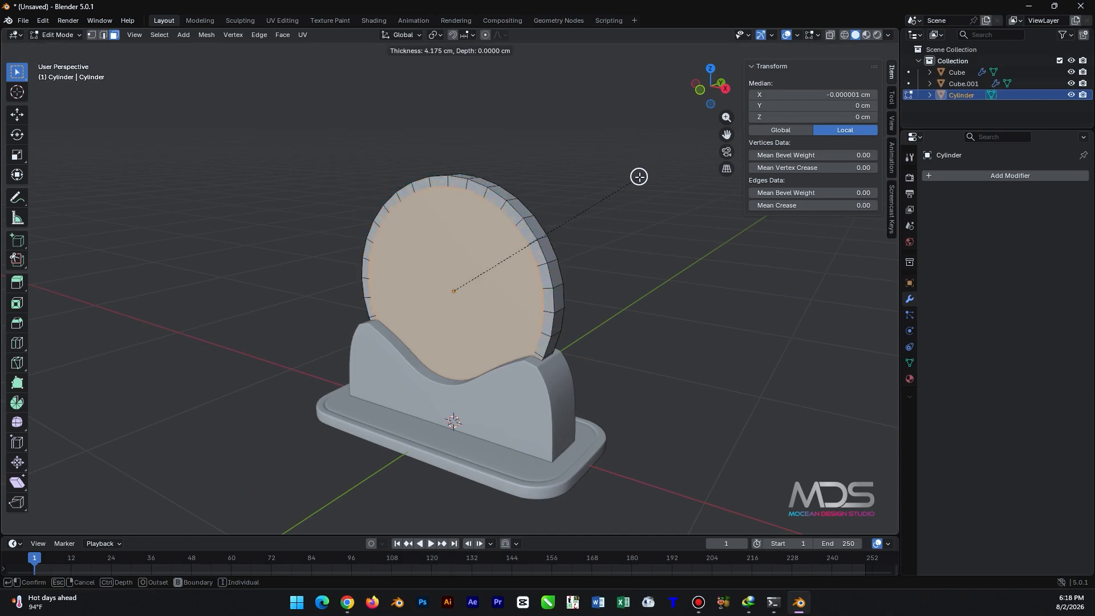
click(638, 176)
- Bridge the two inset round faces to hollow the disc into an open ring, and return to Object Mode
middle_drag(638, 177, 617, 362)
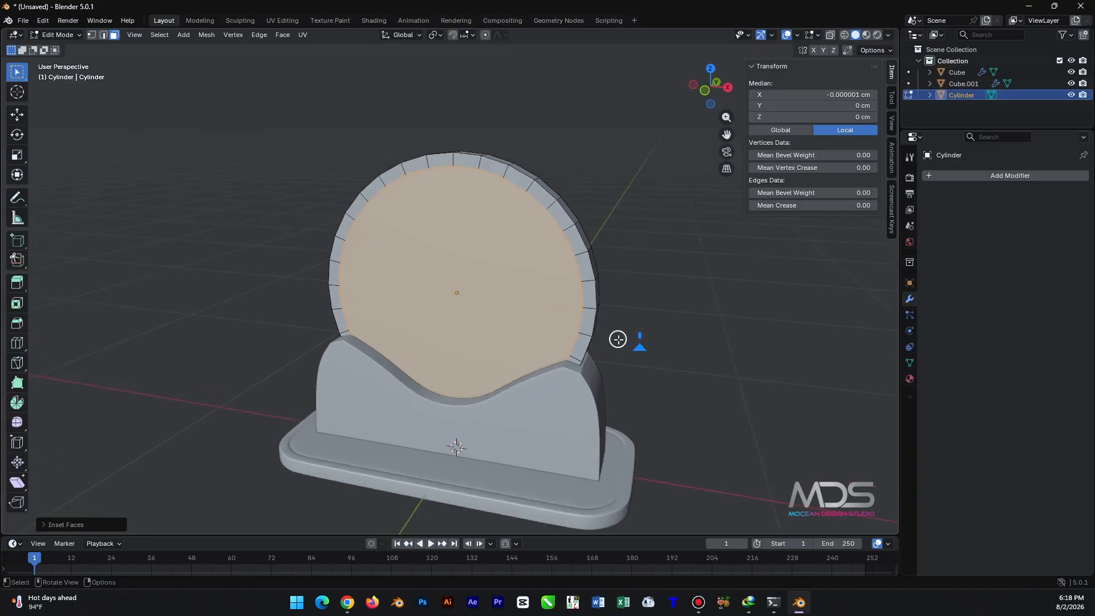
scroll(619, 340, up, 3)
middle_drag(642, 364, 598, 321)
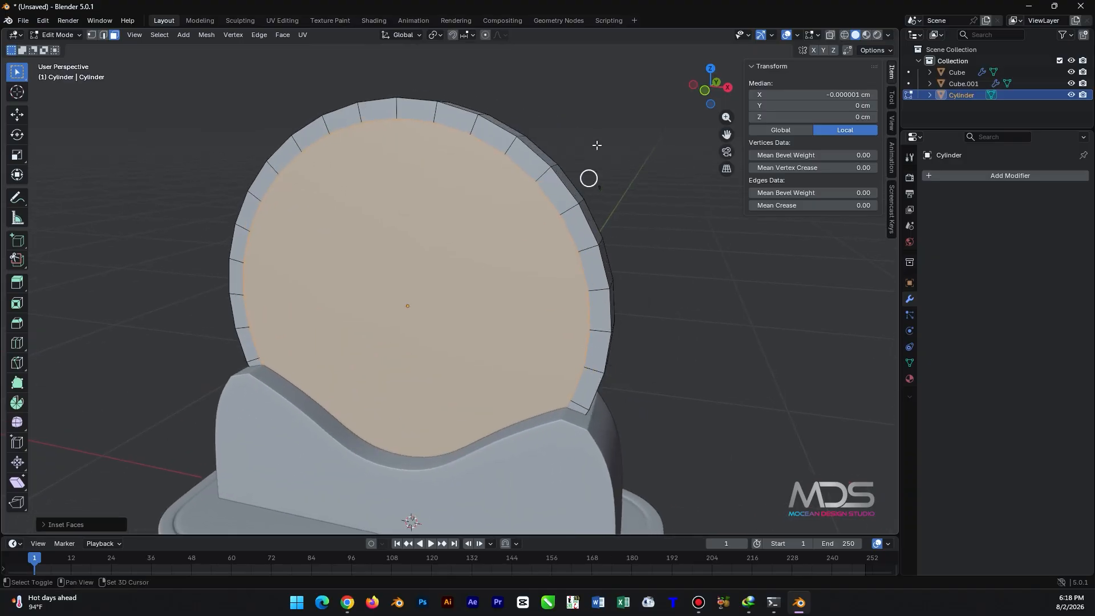
right_click(601, 98)
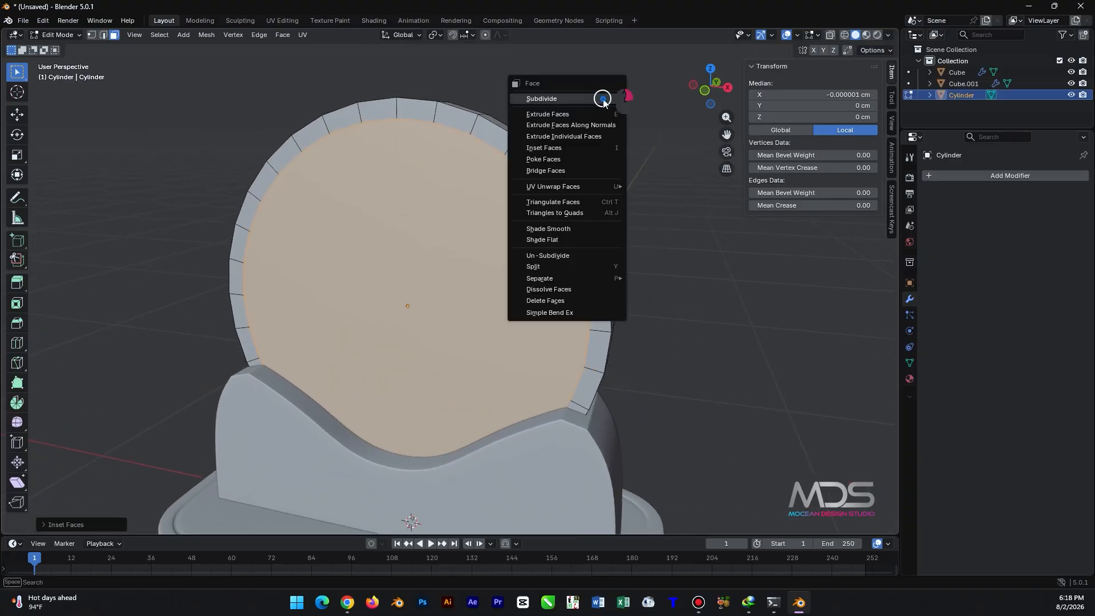
click(587, 171)
mouse_move(663, 320)
middle_down()
mouse_move(624, 325)
mouse_move(662, 325)
middle_up()
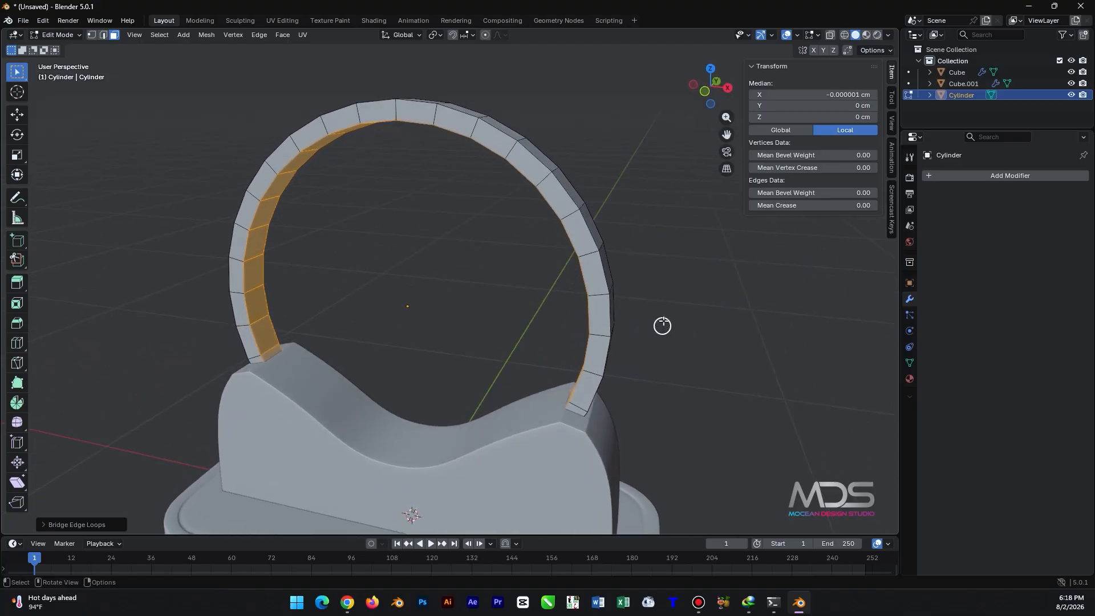
key(Tab)
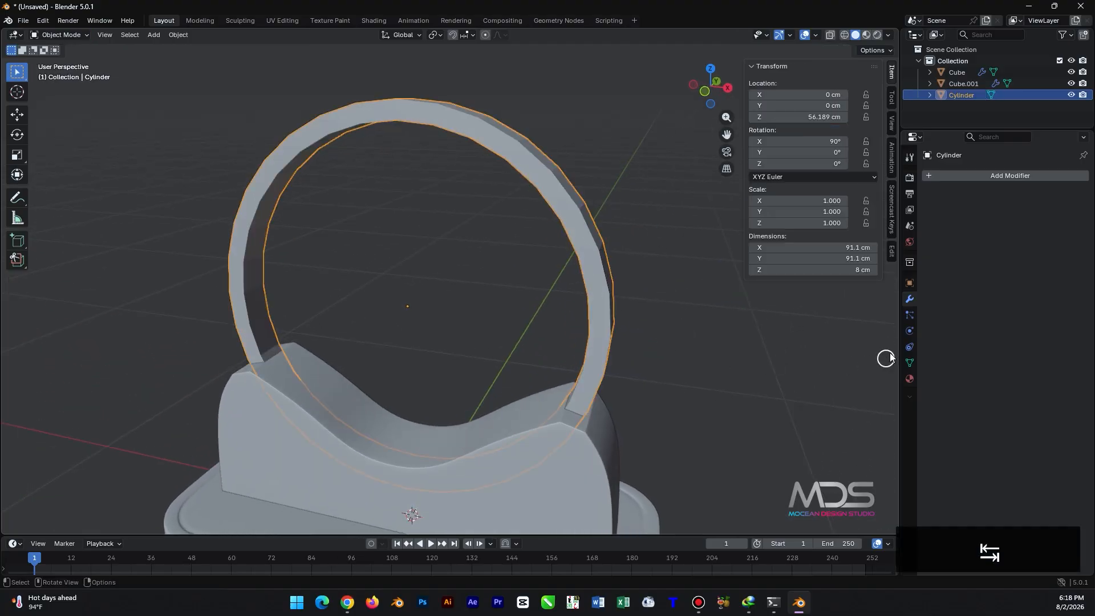
- Add a Bevel modifier to the ring with an amount of 0.2 cm and 3 segments
click(995, 175)
mouse_move(995, 175)
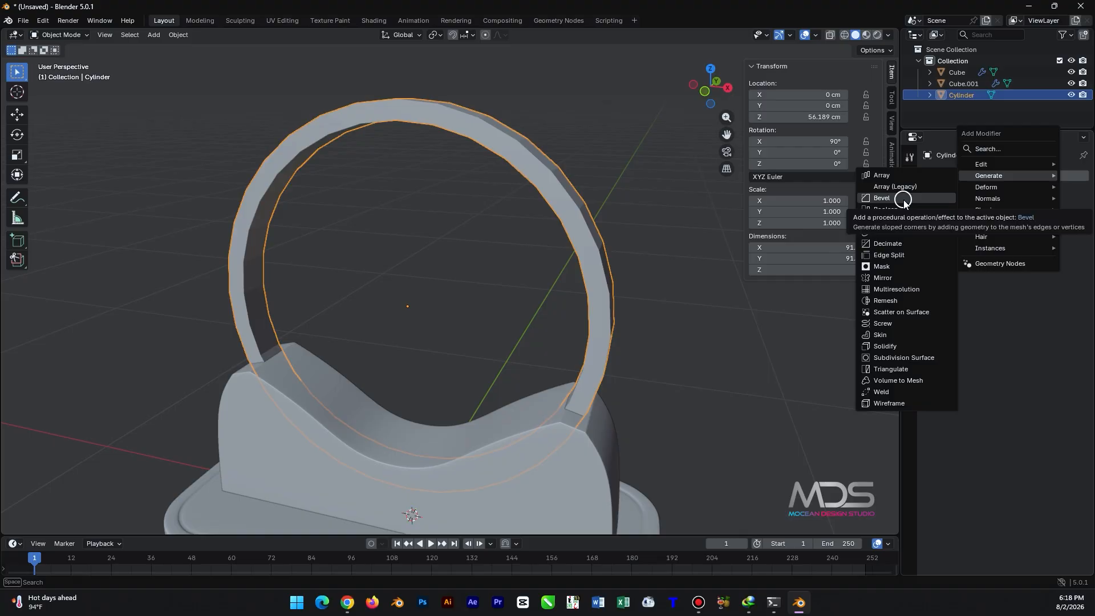
click(903, 200)
middle_drag(488, 255, 740, 363)
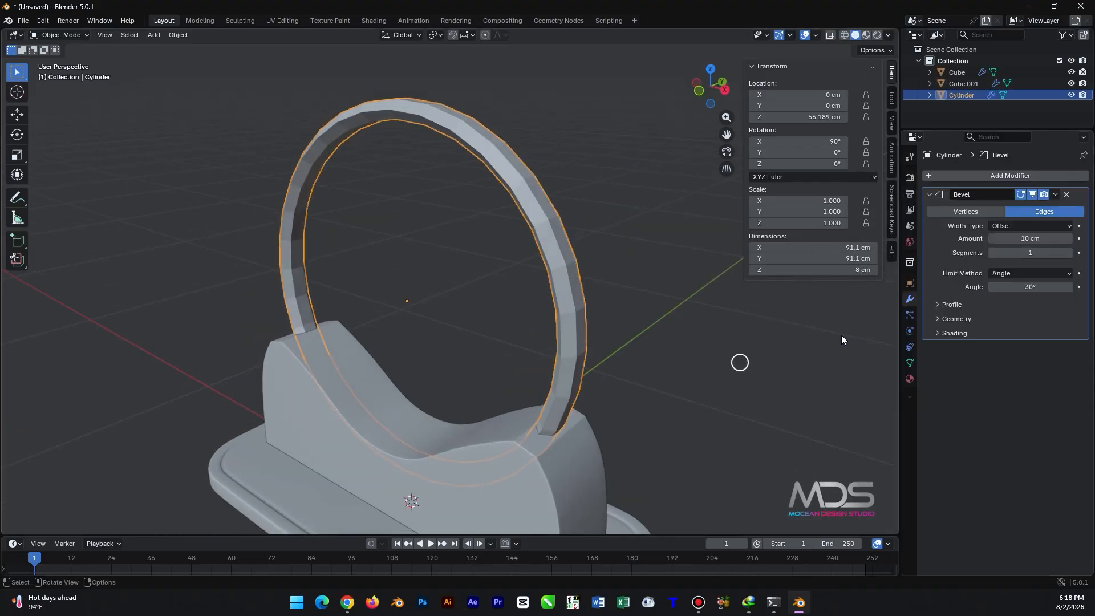
click(1028, 237)
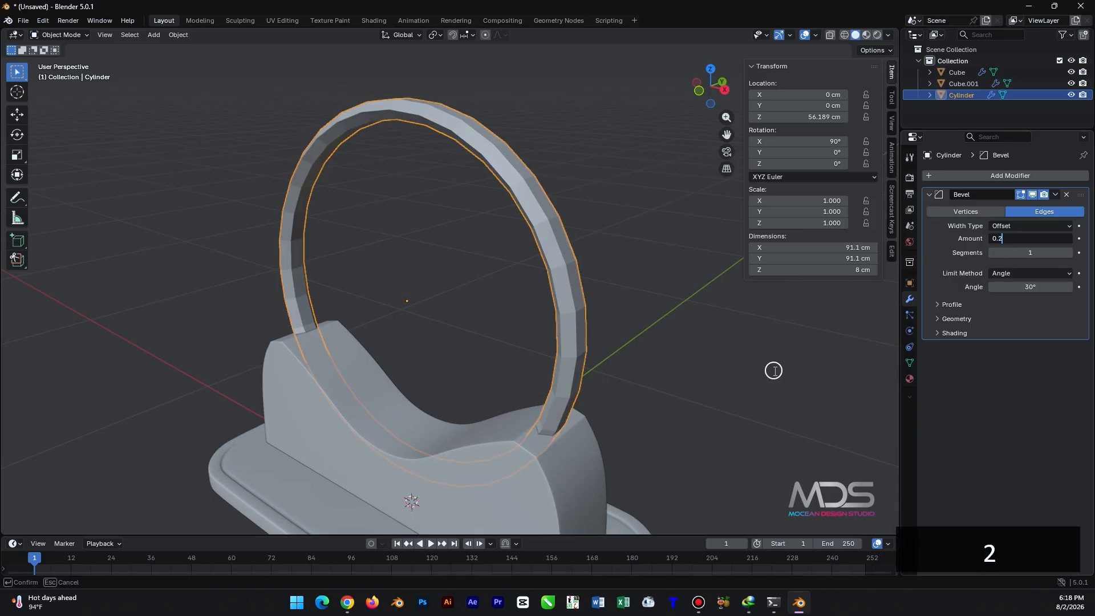
text(0.2)
key(Tab)
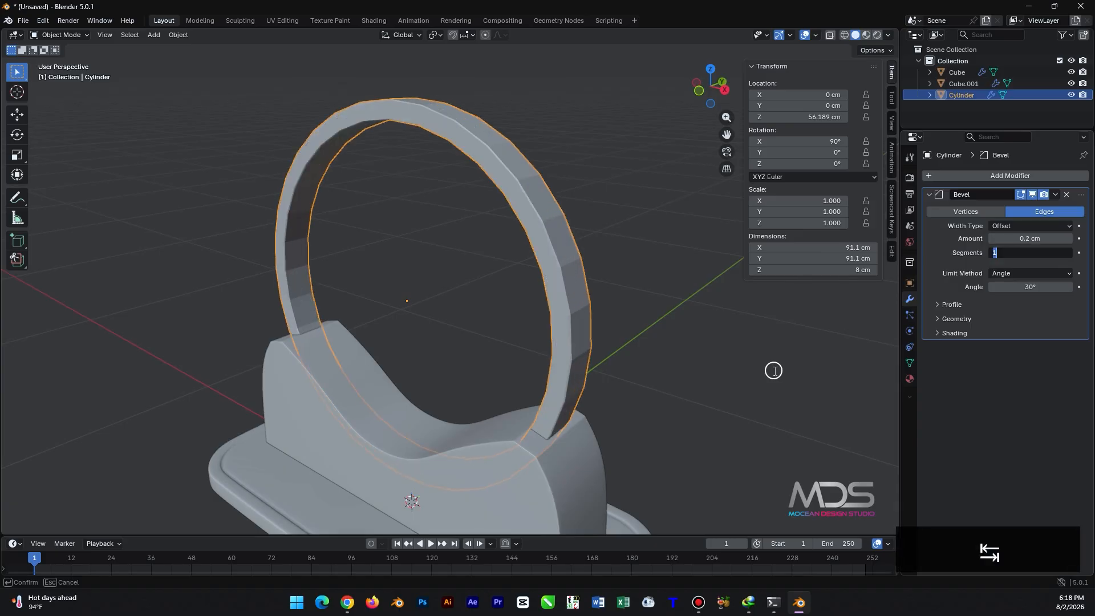
text(3)
key(Return)
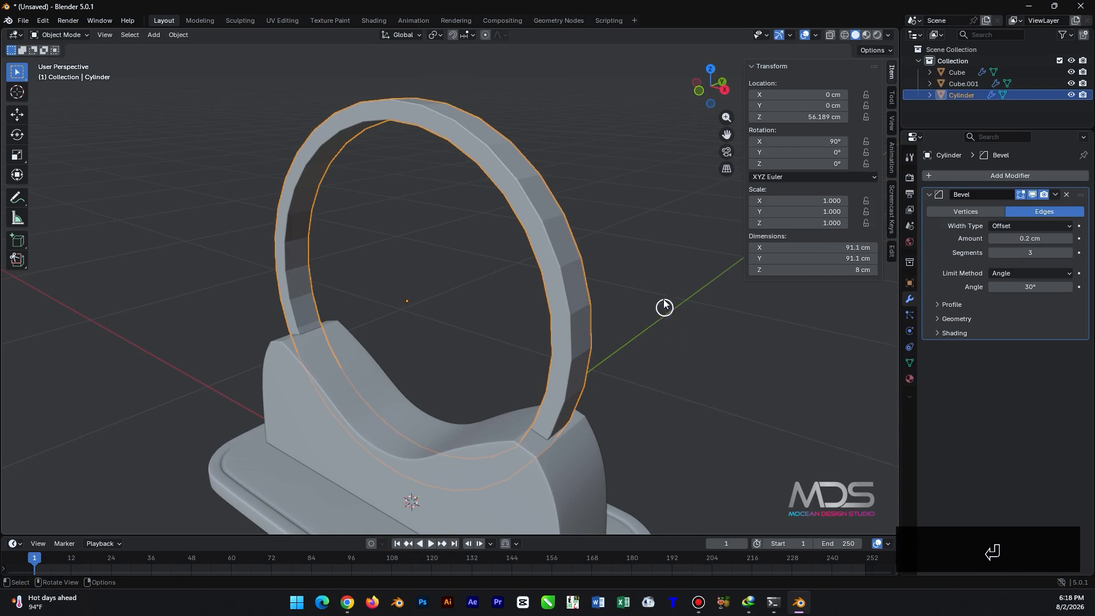
- Add a Subdivision Surface modifier to the ring with viewport level 3
click(1037, 175)
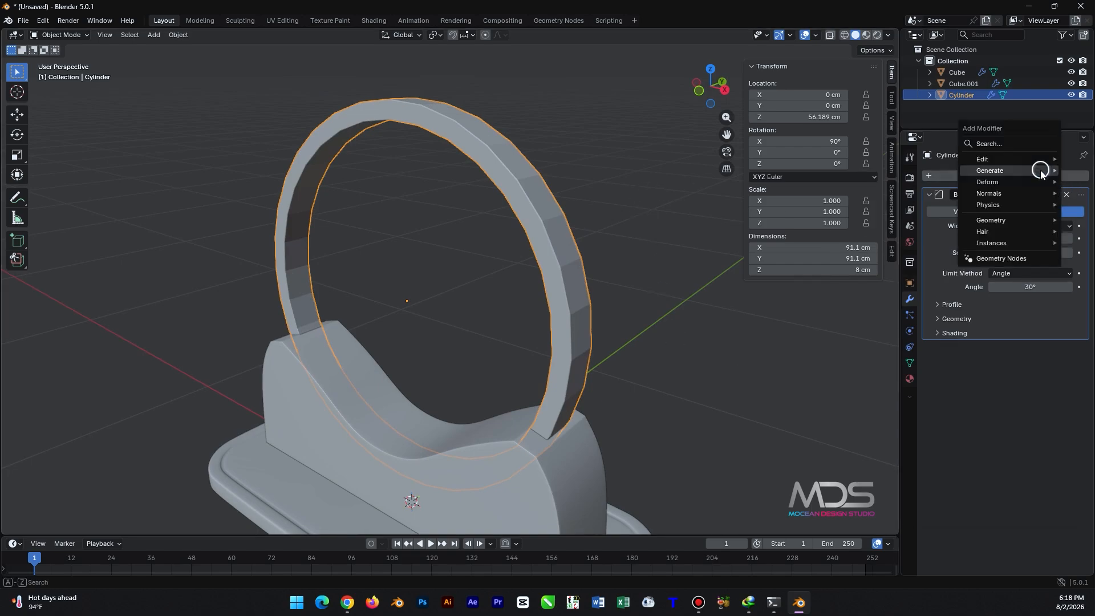
mouse_move(994, 174)
click(905, 353)
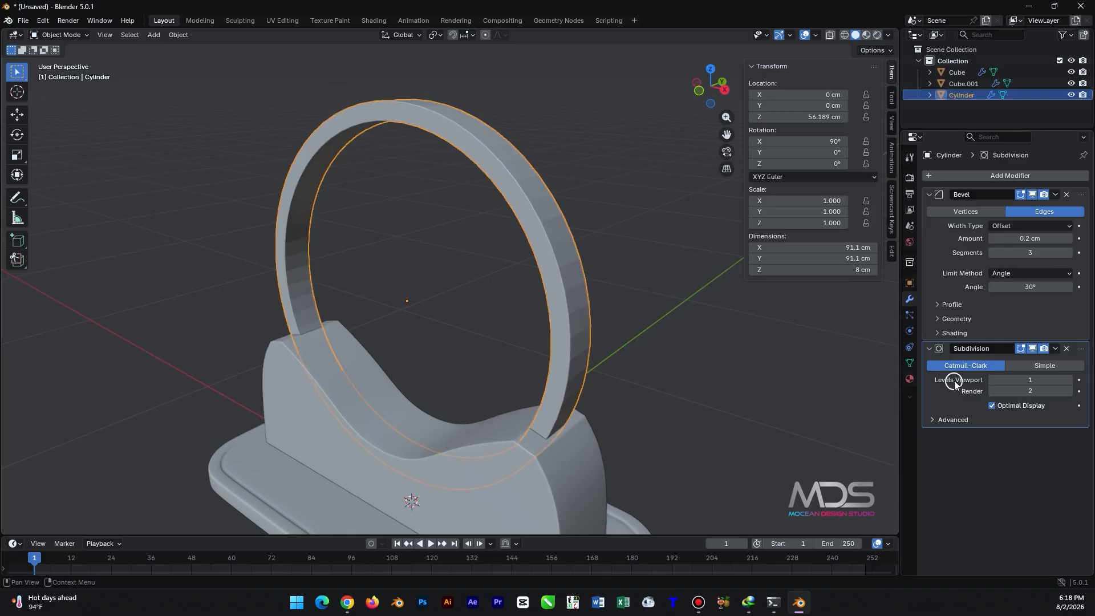
click(1032, 380)
text(3)
key(Return)
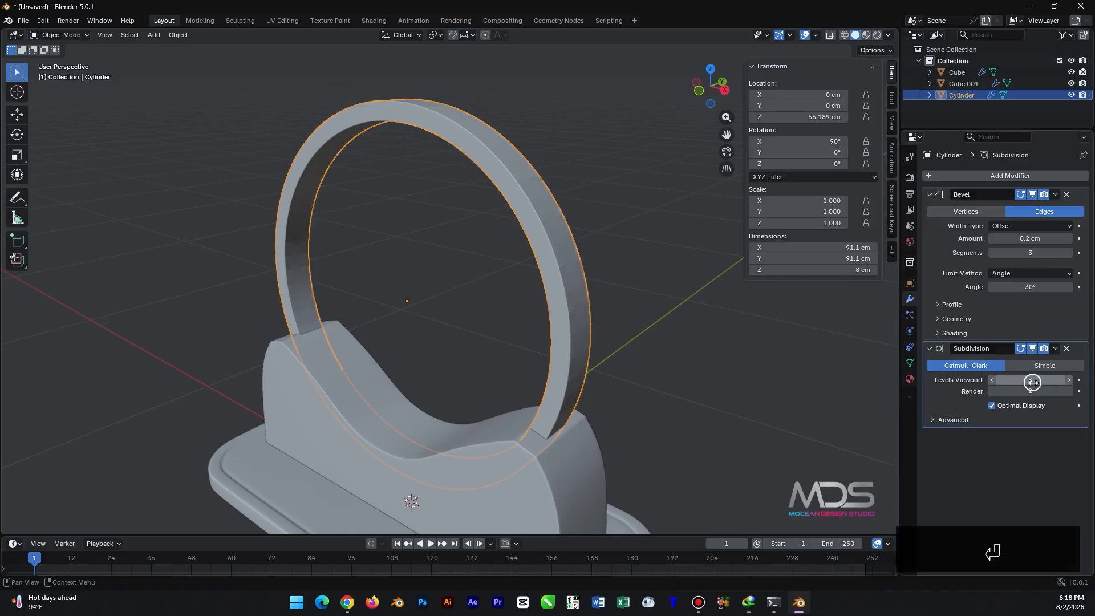
- Shade the ring auto smooth and deselect it
right_click(222, 135)
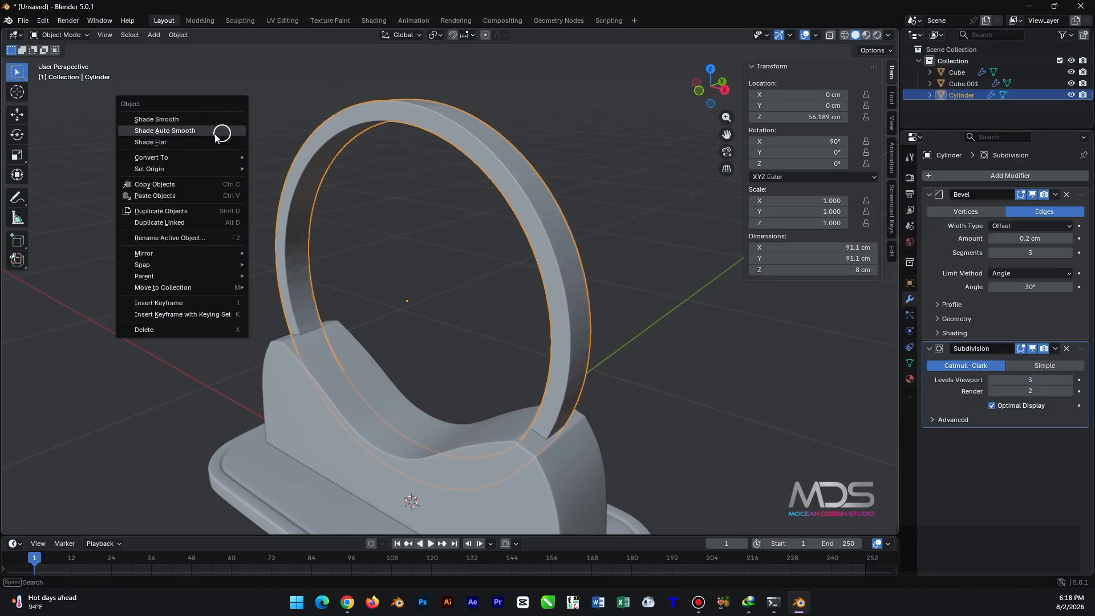
click(203, 131)
scroll(318, 281, down, 3)
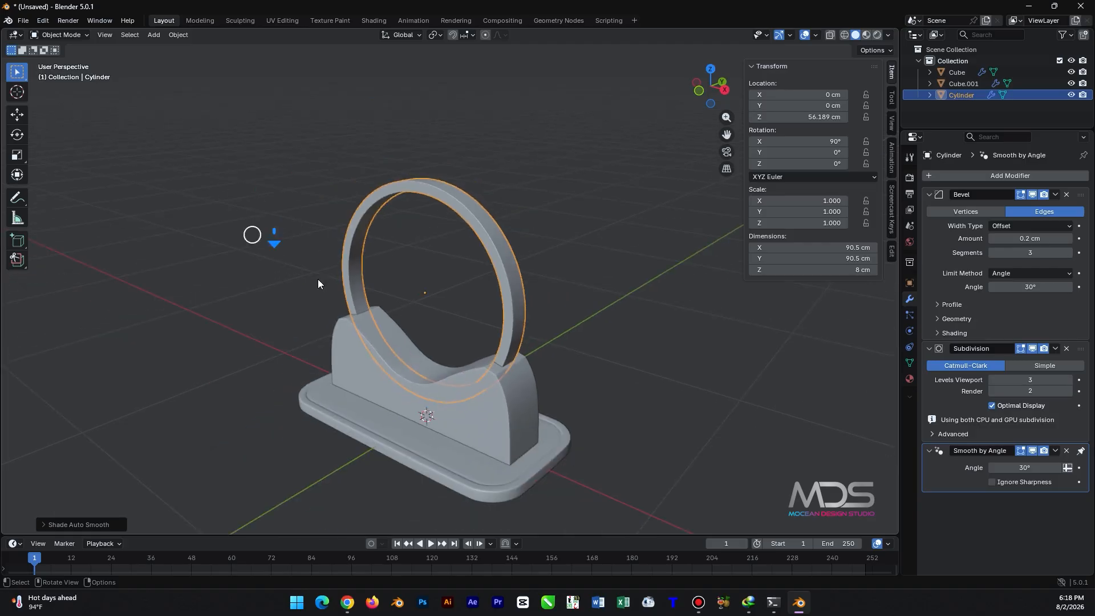
middle_drag(318, 281, 483, 311)
click(655, 308)
- Check where the ring meets the block, and scale the ring up to about 92 cm in diameter in front view
scroll(616, 342, up, 6)
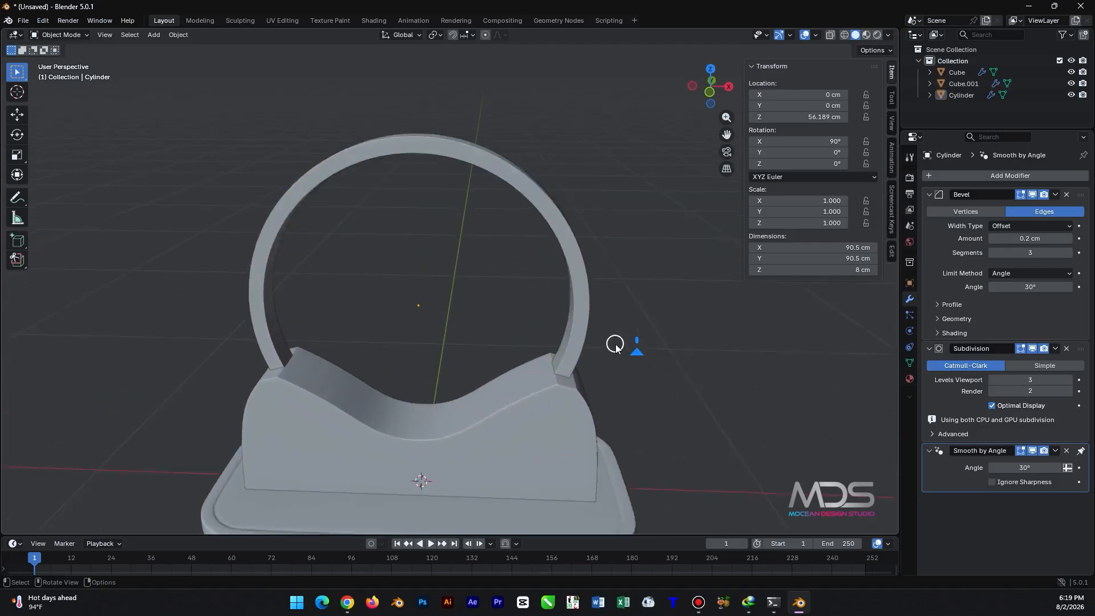
middle_drag(521, 402, 570, 430)
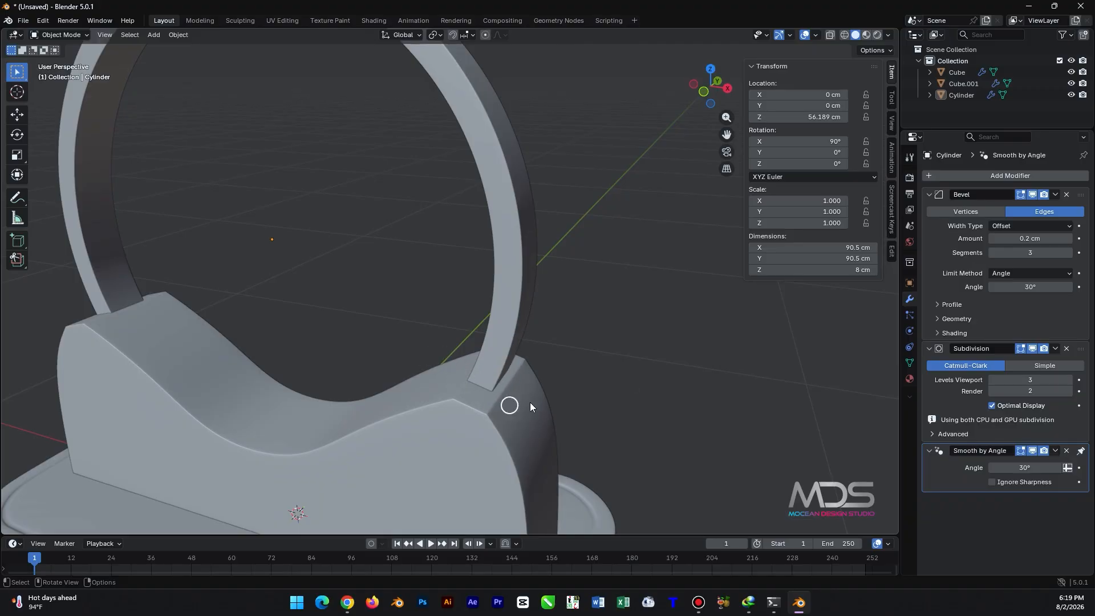
key(1)
click(523, 293)
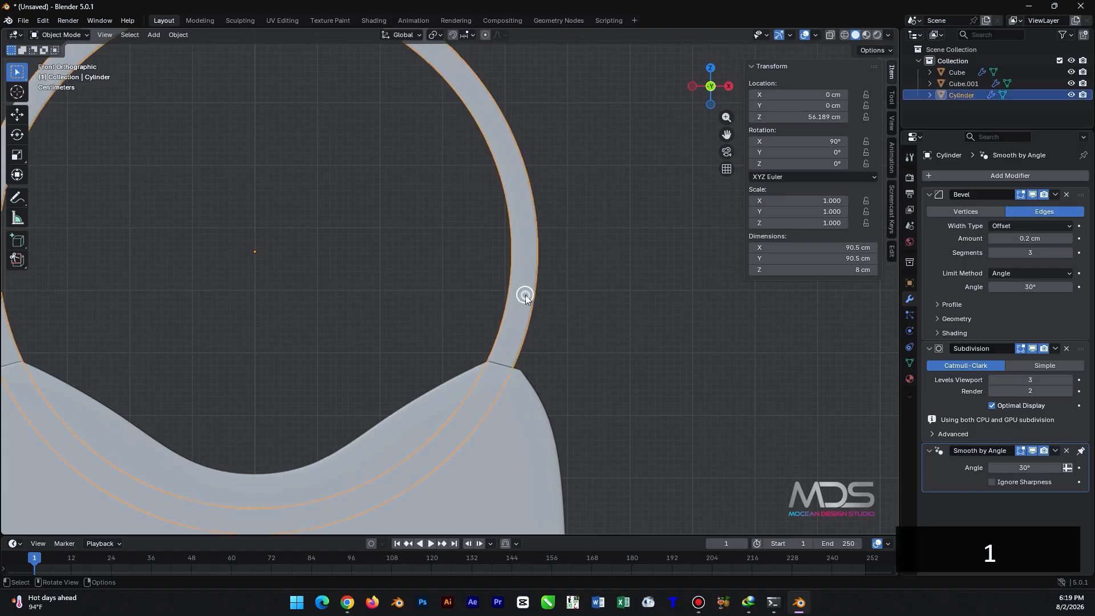
key(s)
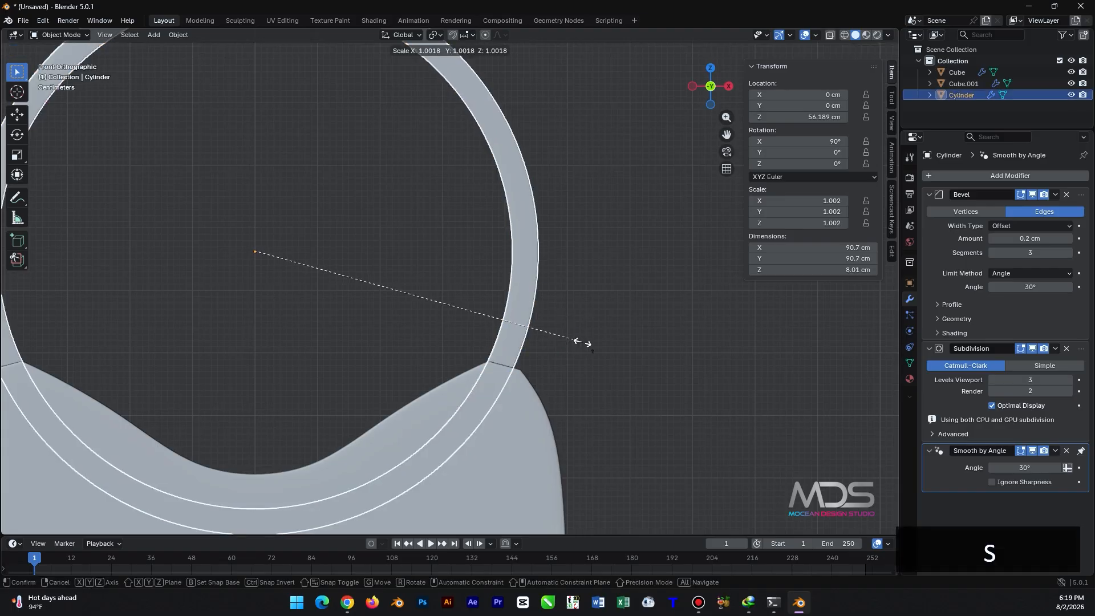
click(631, 338)
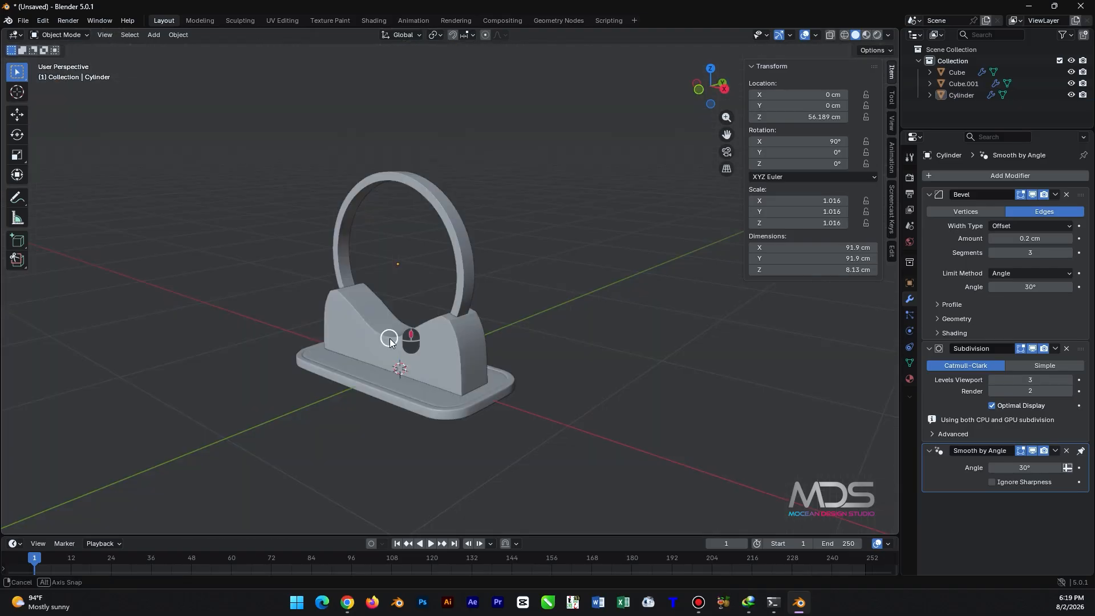
middle_drag(389, 341, 390, 341)
scroll(399, 302, down, 1)
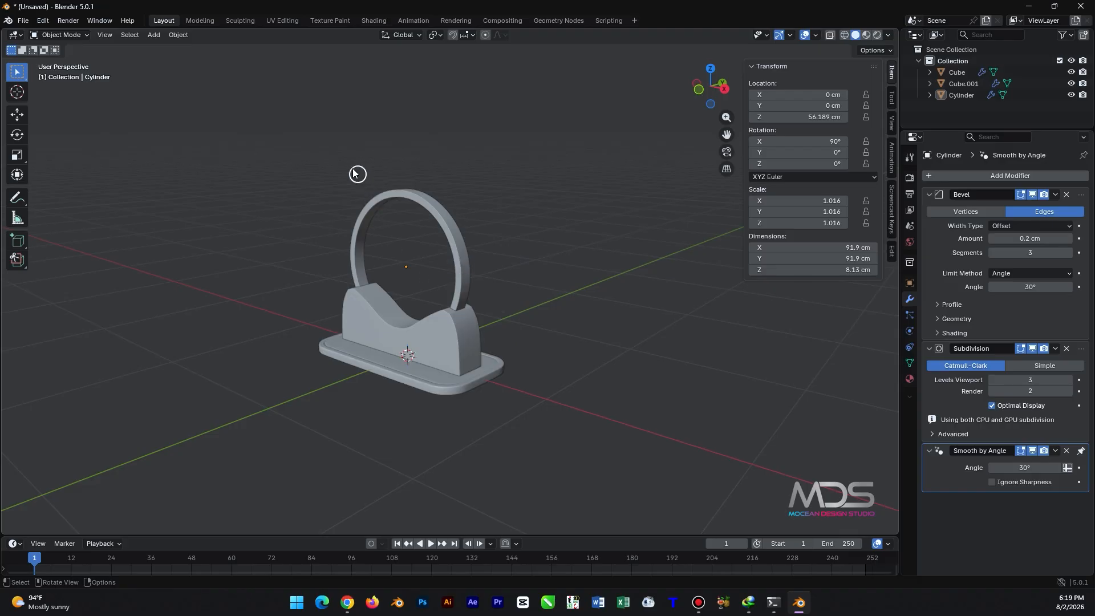
- Add a new cylinder and set its X, Y and Z dimensions to 20 cm each
key(shift+a)
mouse_move(320, 165)
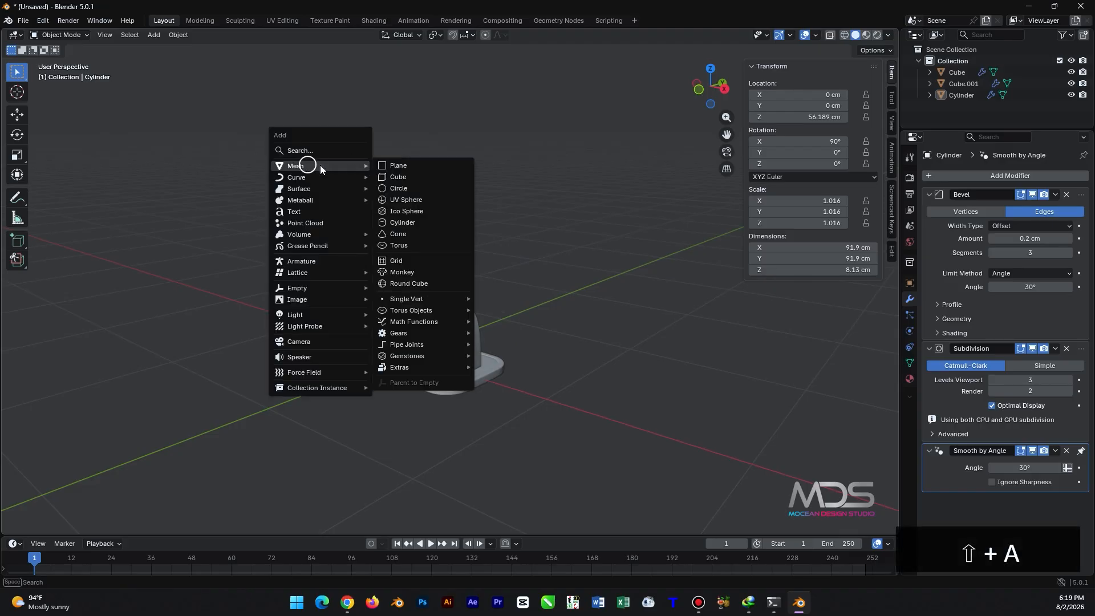
click(436, 222)
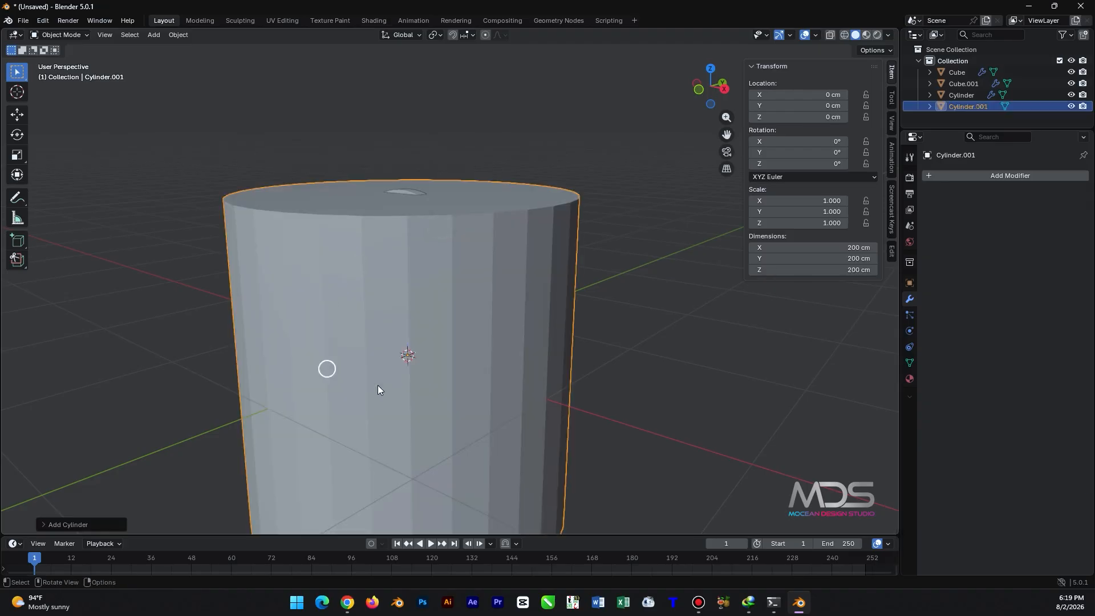
click(859, 247)
text(20)
key(Tab)
text(20)
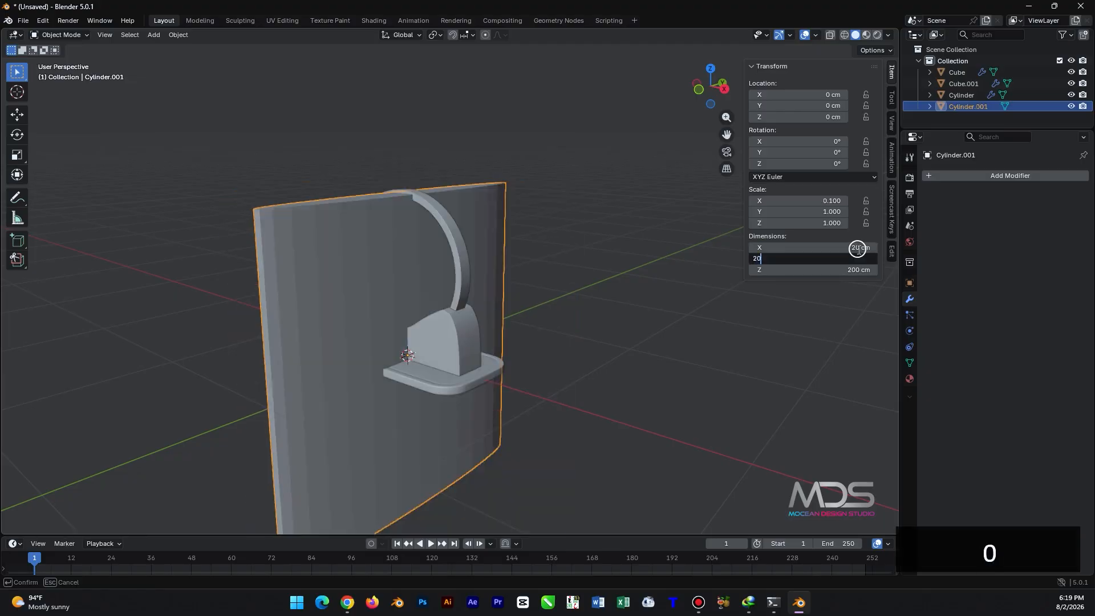
key(Tab)
text(20)
key(Return)
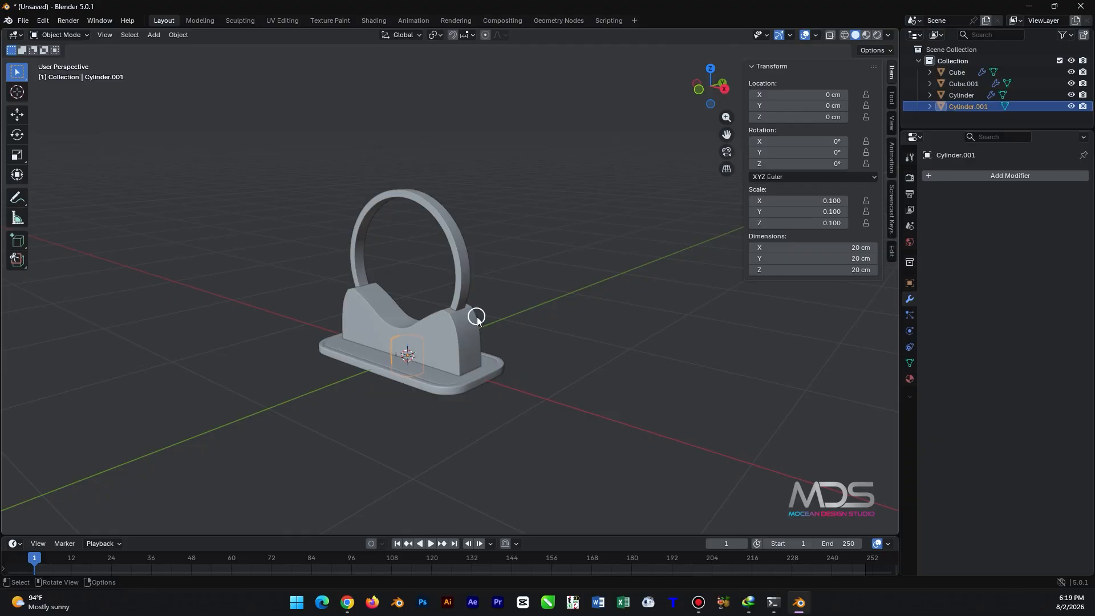
- Raise the small cylinder along Z in front view to about 99.7 cm, onto the top of the ring
key(KP_1)
key(g)
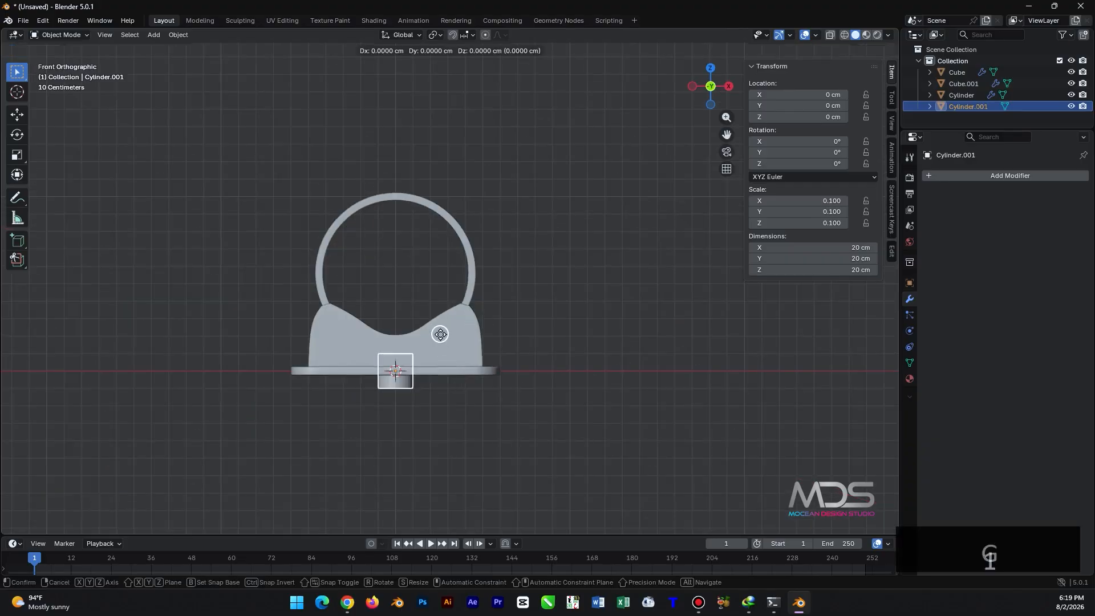
key(z)
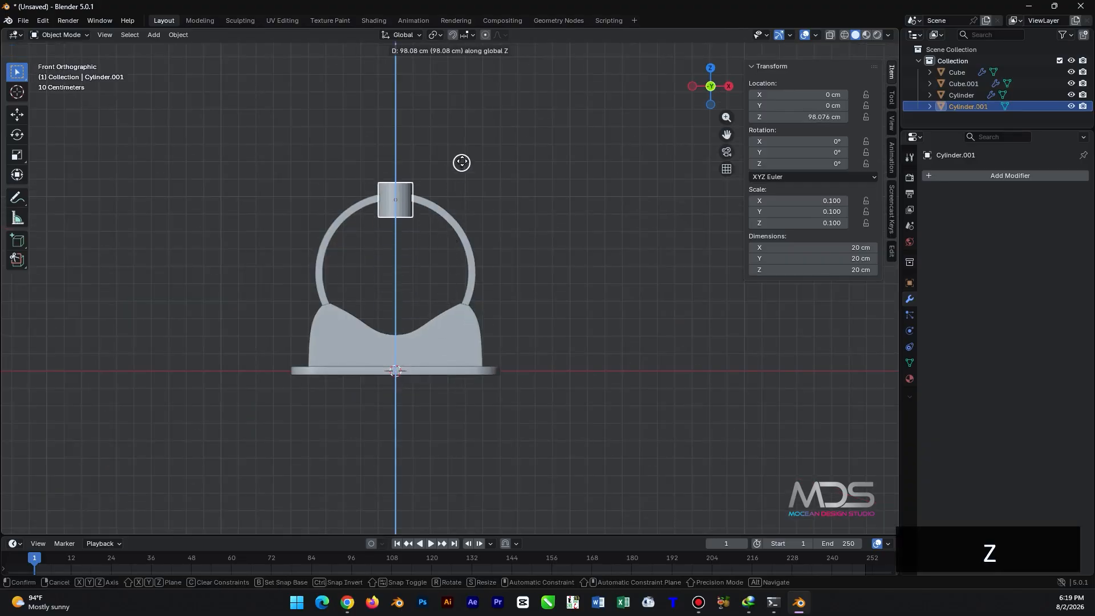
click(459, 163)
scroll(433, 243, up, 5)
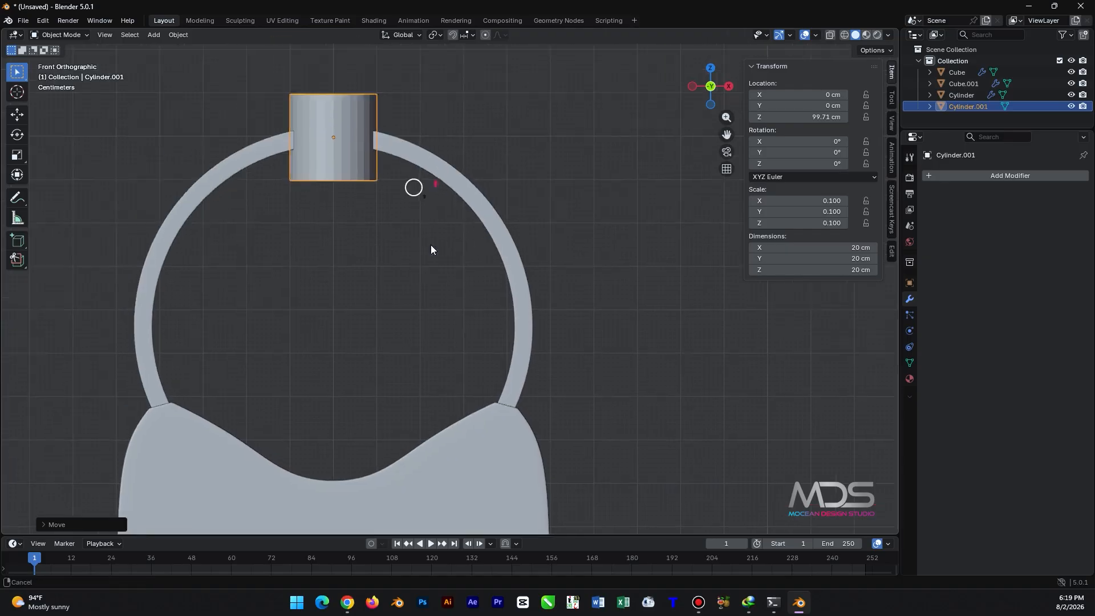
- Set the small cylinder's Z dimension to 15 cm
scroll(431, 249, up, 5)
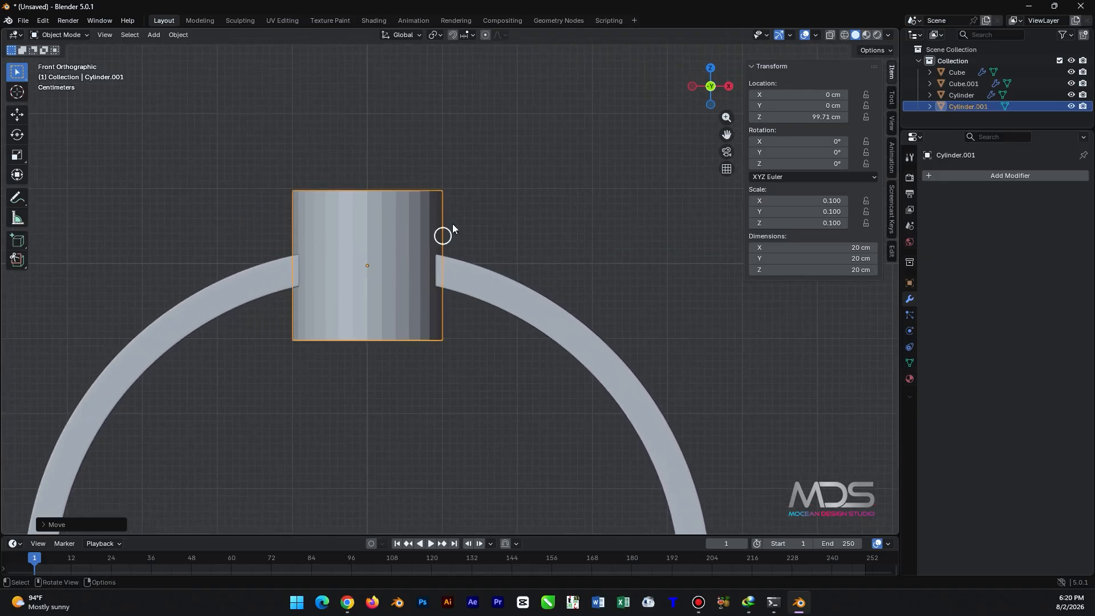
click(860, 268)
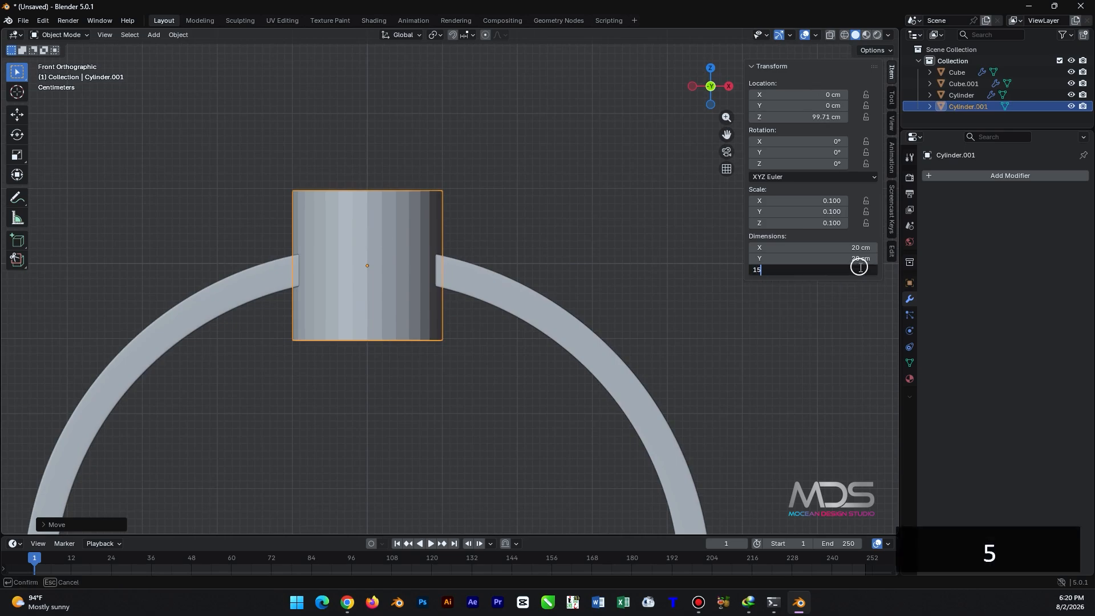
key(Return)
middle_drag(374, 273, 428, 247)
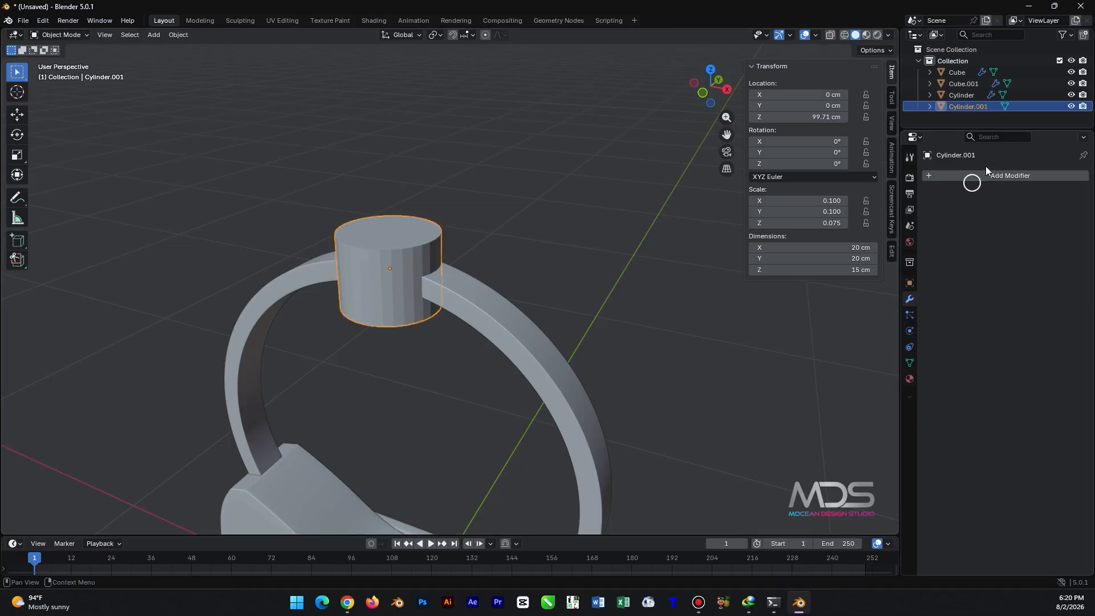
- Add a Bevel modifier to the small top cylinder and apply its scale
click(1026, 175)
mouse_move(1030, 177)
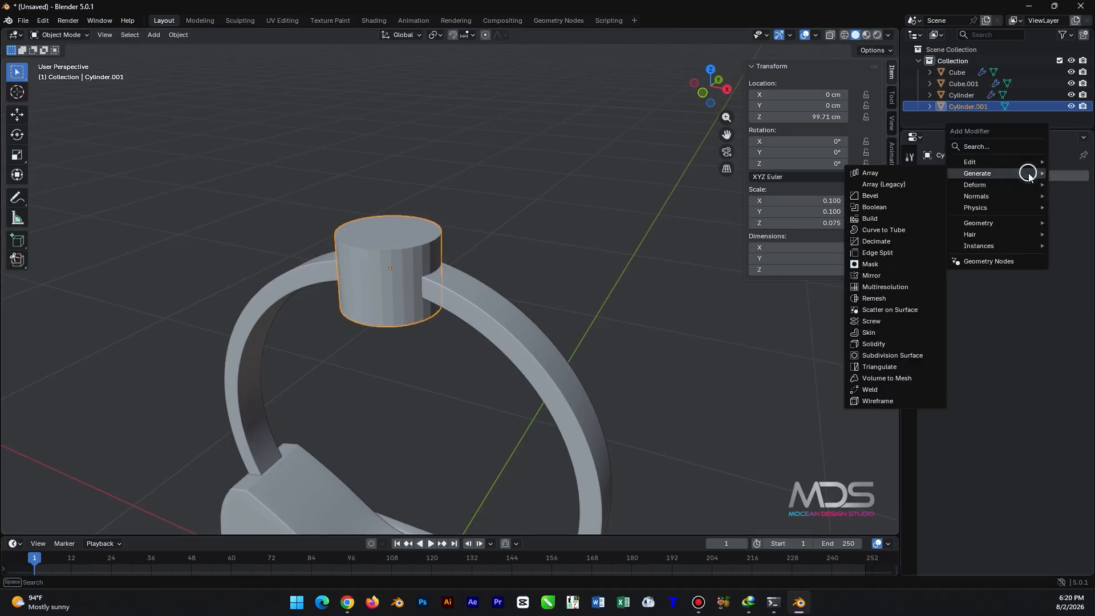
click(893, 196)
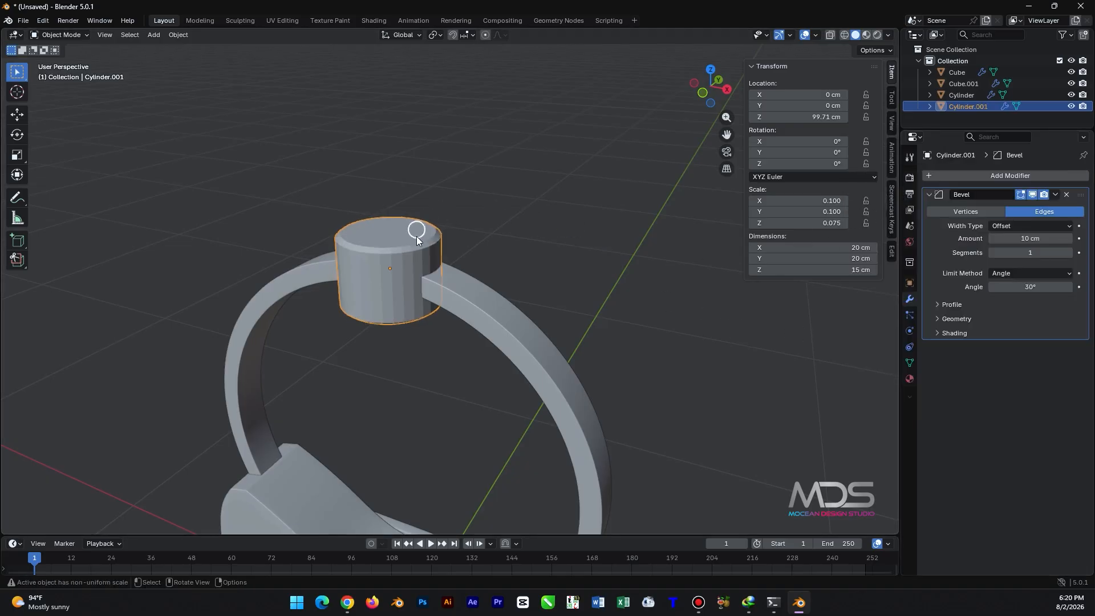
key(ctrl+a)
click(421, 216)
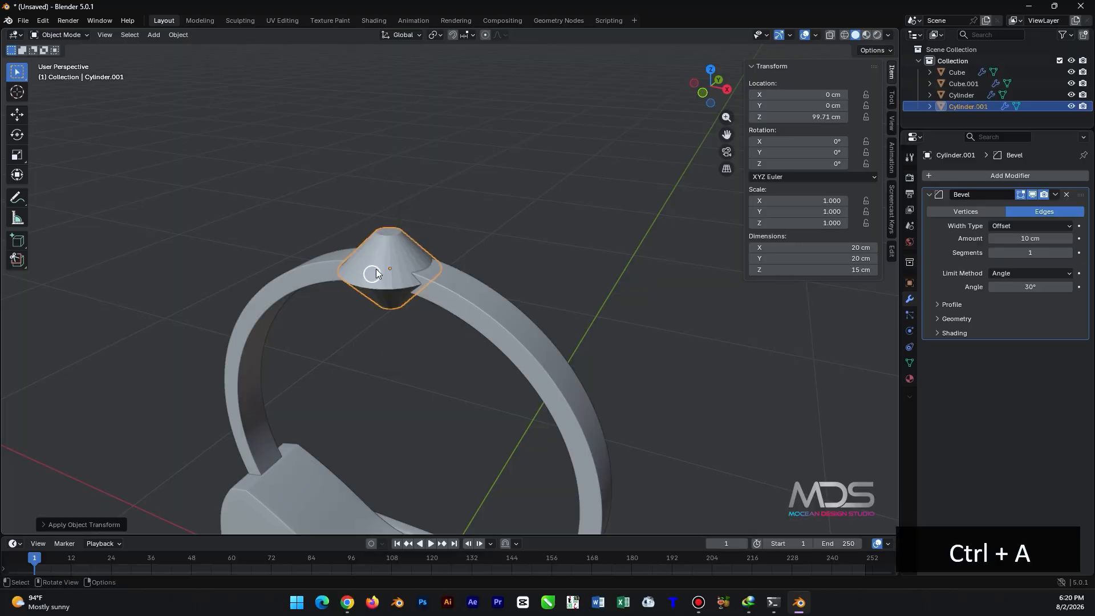
- Set the small cylinder's bevel amount to 0.2 cm with 3 segments
scroll(376, 274, up, 3)
drag(1027, 239, 1029, 240)
text(0)
click(1029, 239)
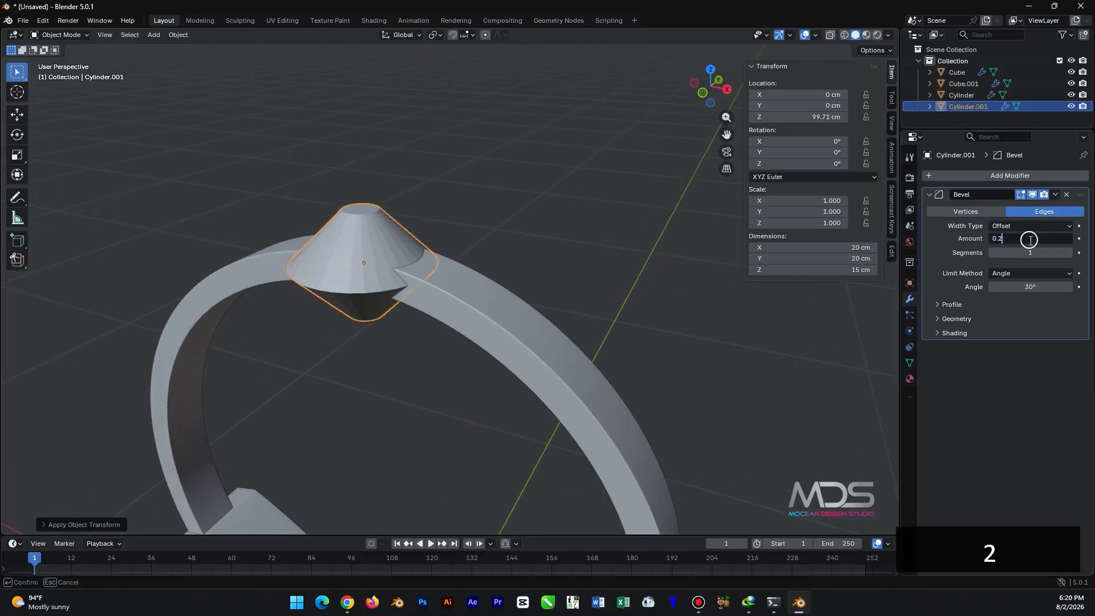
text(.2)
key(Tab)
text(3)
key(Return)
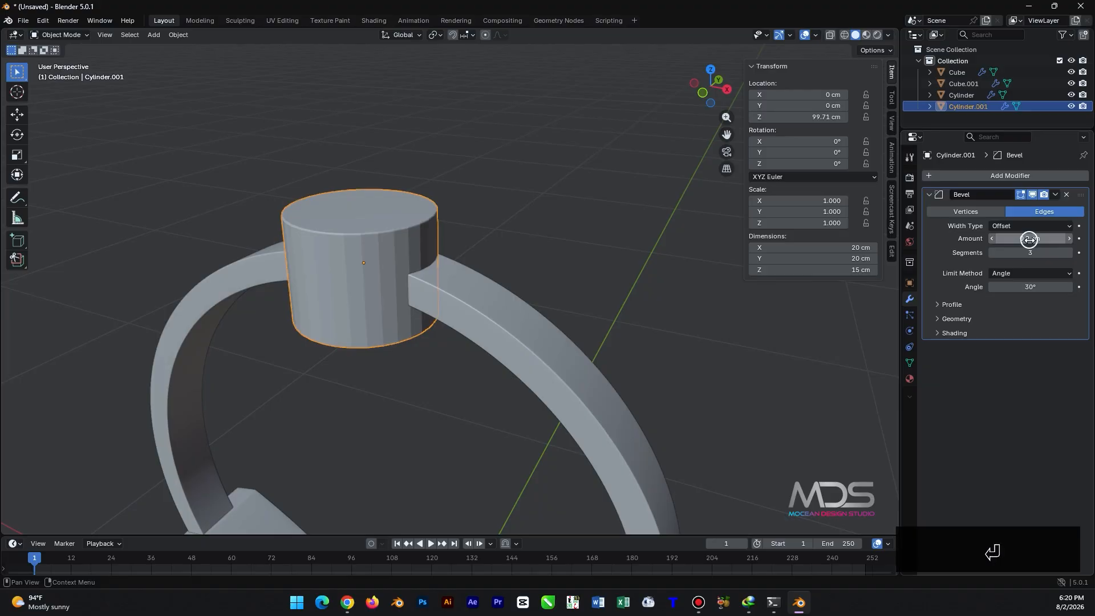
- Shade the small cylinder with Shade Auto Smooth
right_click(325, 114)
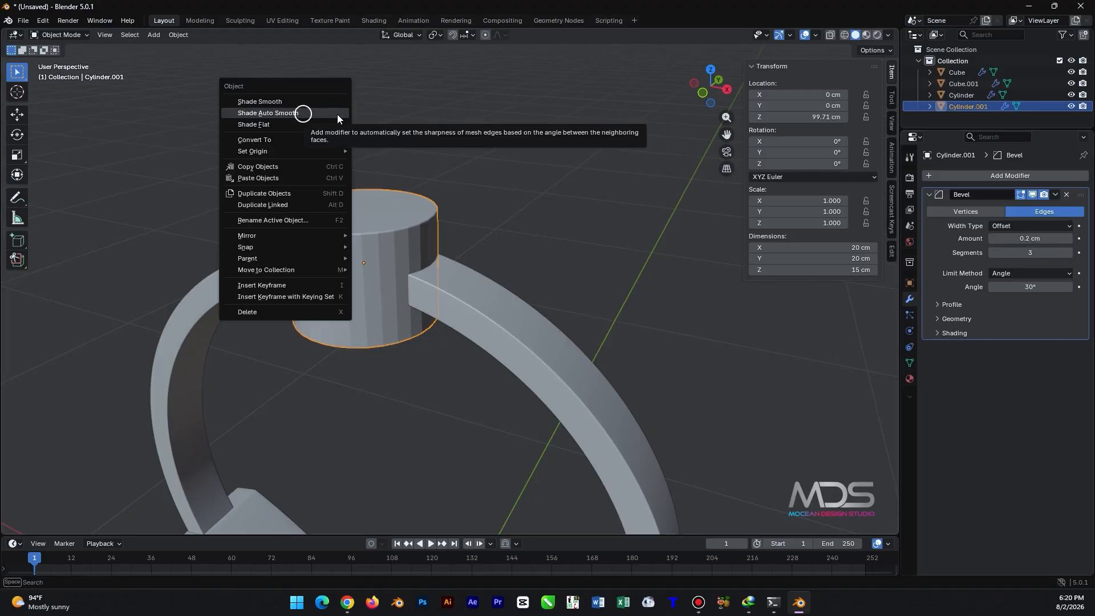
click(325, 113)
scroll(465, 126, down, 3)
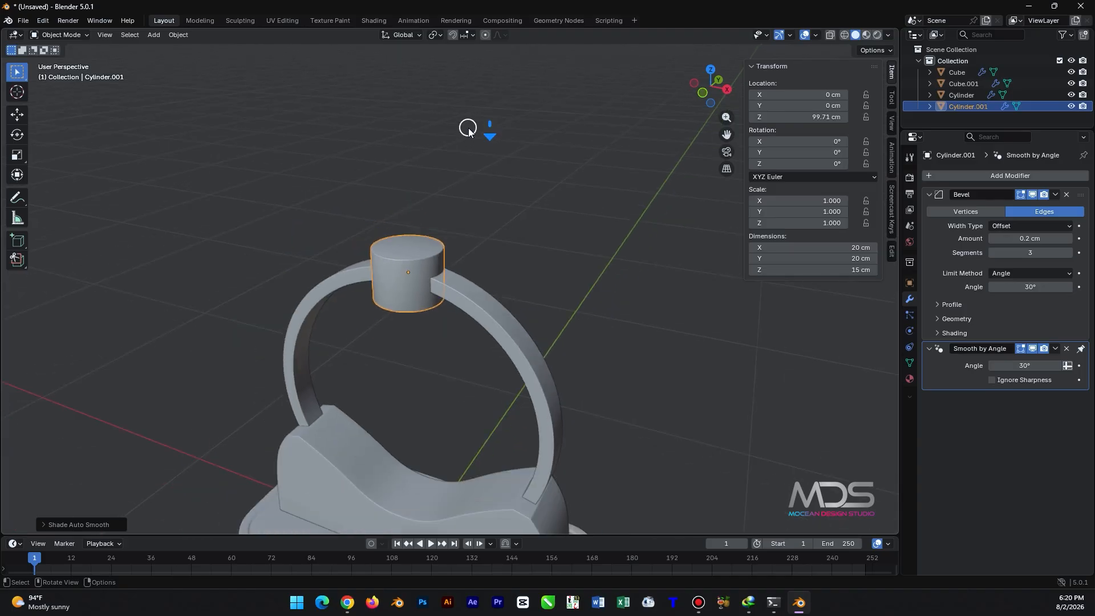
- Duplicate the small cylinder in front view and lower the copy along Z to about 84.6 cm, just beneath the original
middle_drag(478, 297, 514, 216)
key(1)
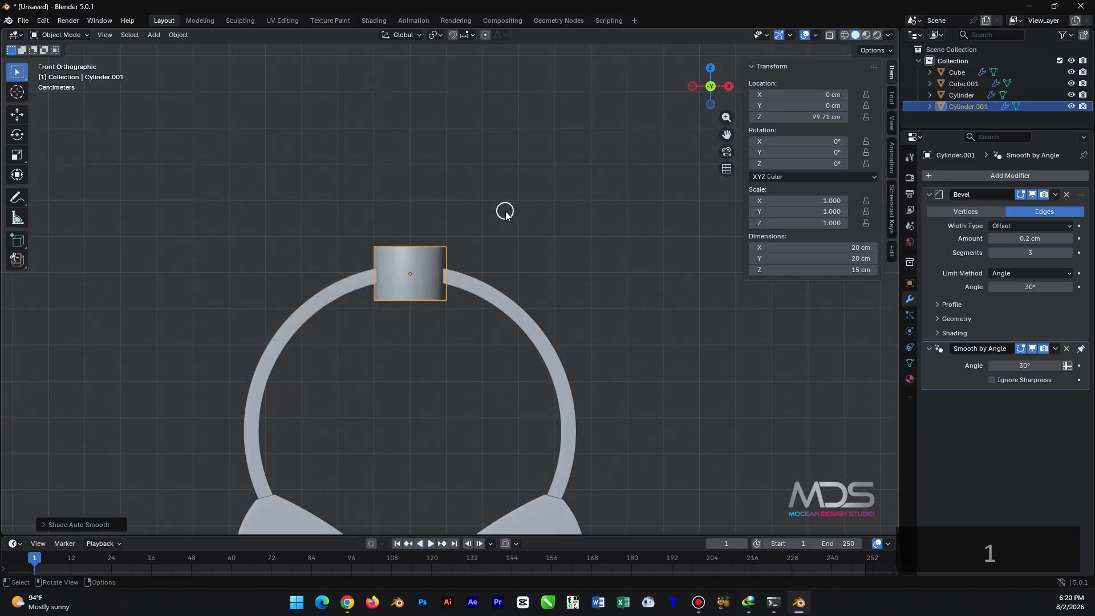
scroll(420, 255, up, 3)
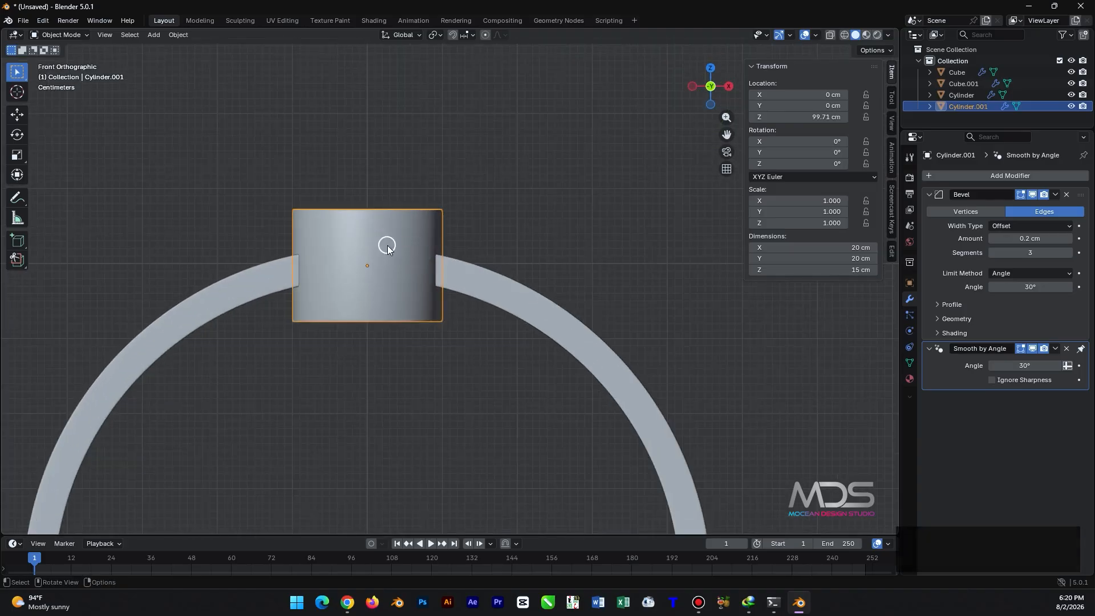
key(shift+d)
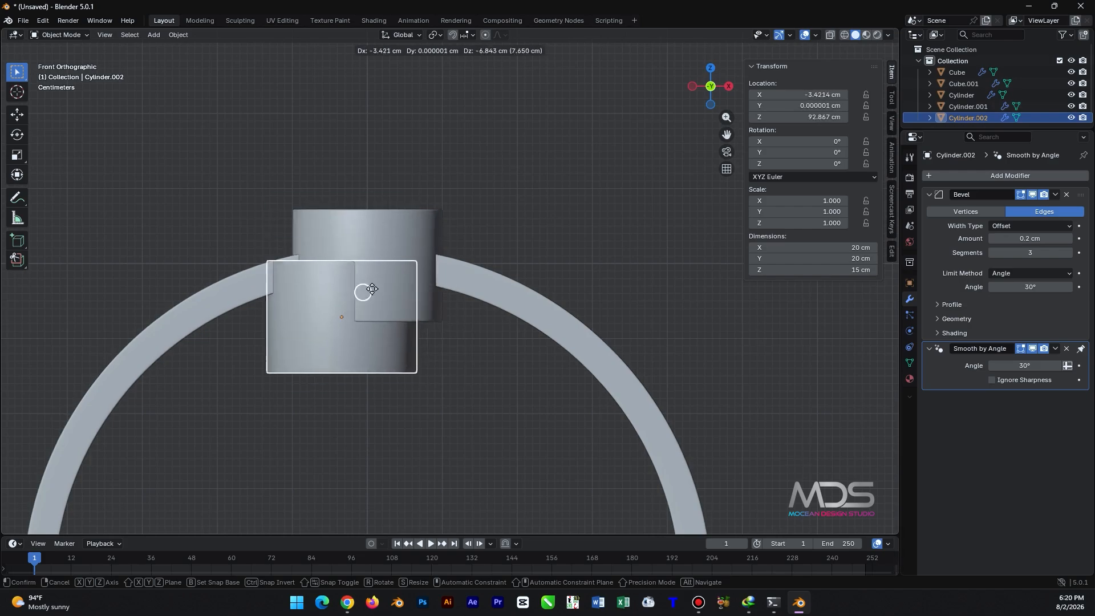
key(z)
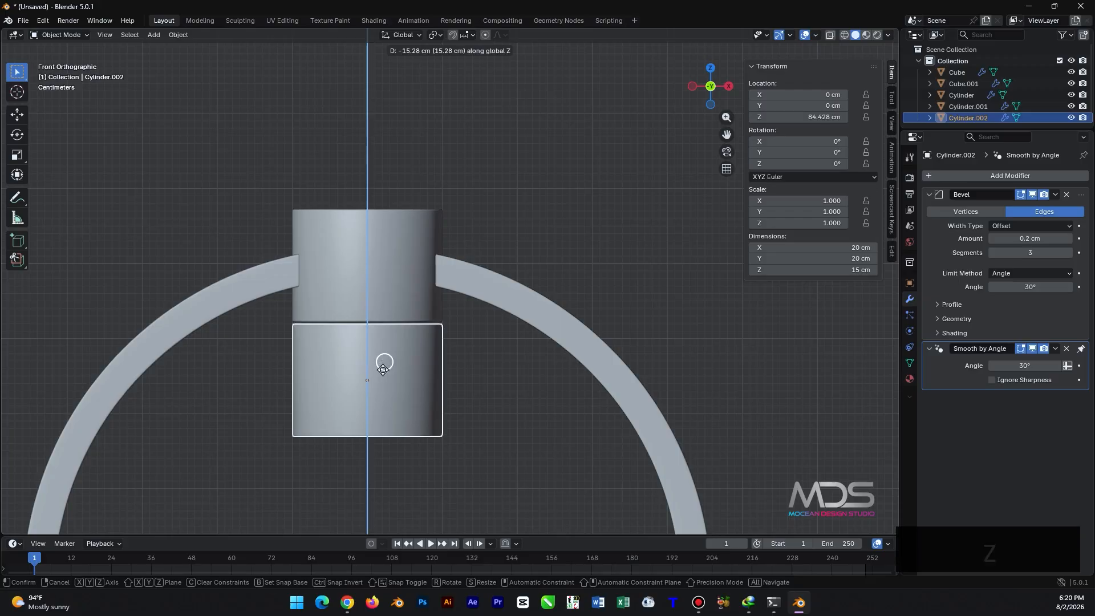
click(394, 313)
click(501, 169)
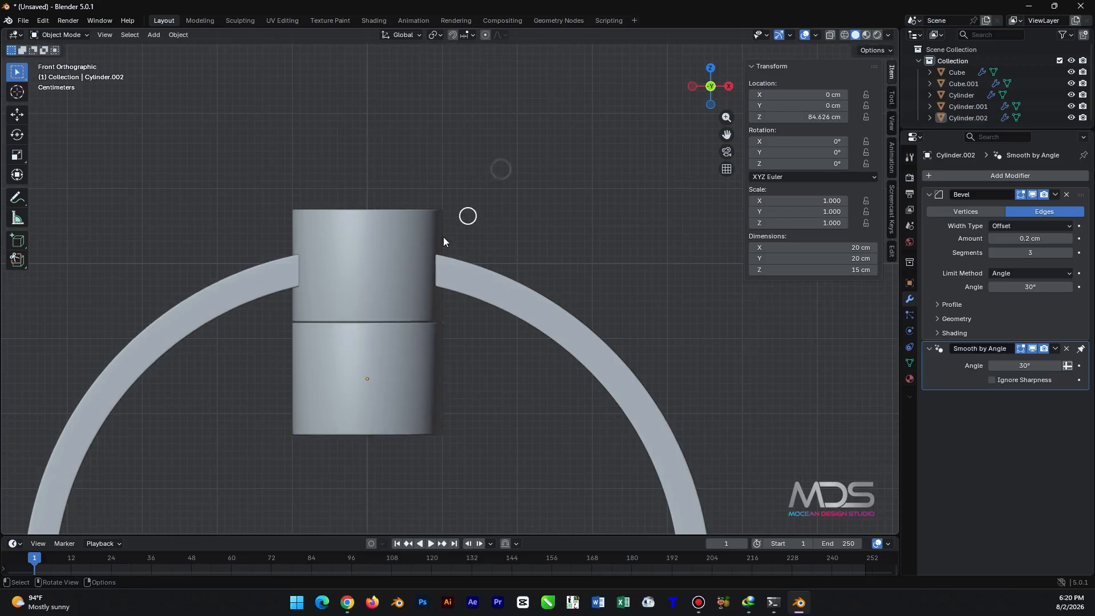
- Inset the bottom face of the lower cylinder by about 0.95 cm
middle_drag(443, 241, 377, 282)
scroll(377, 282, up, 5)
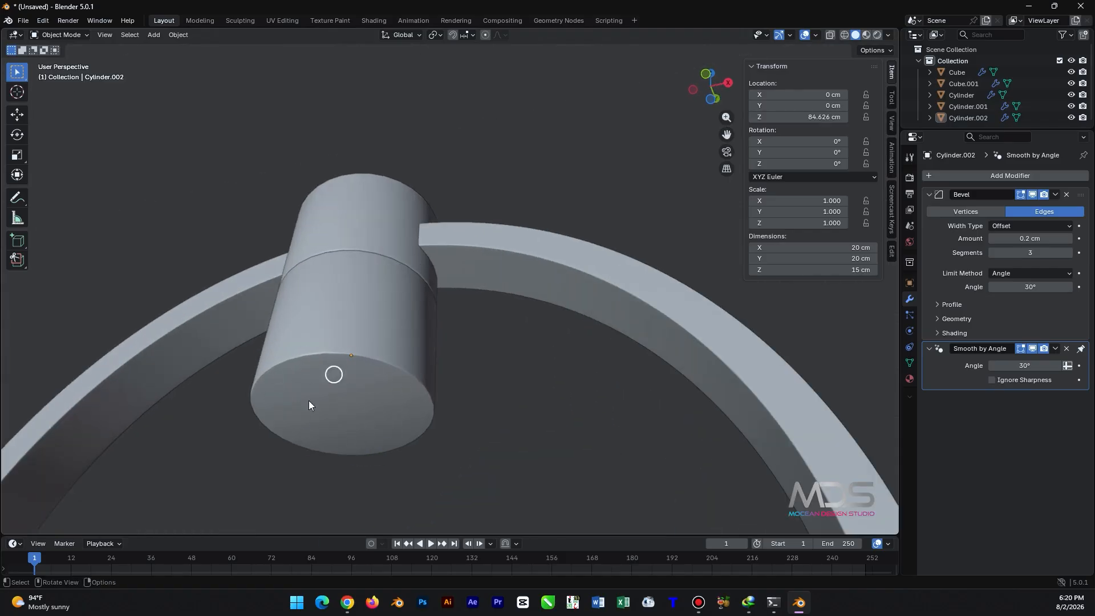
click(372, 308)
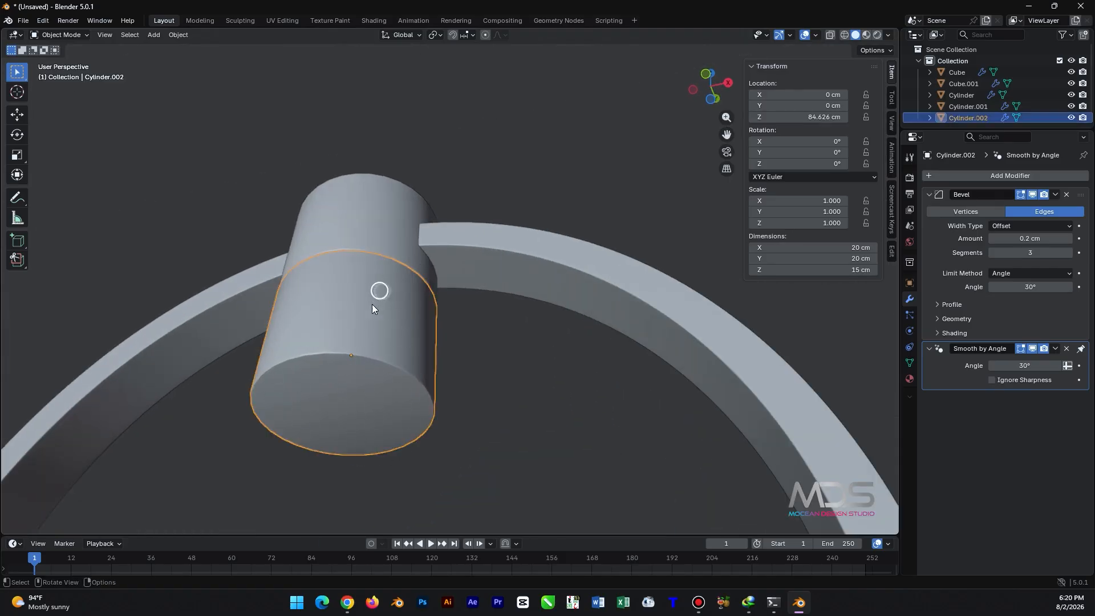
key(Tab)
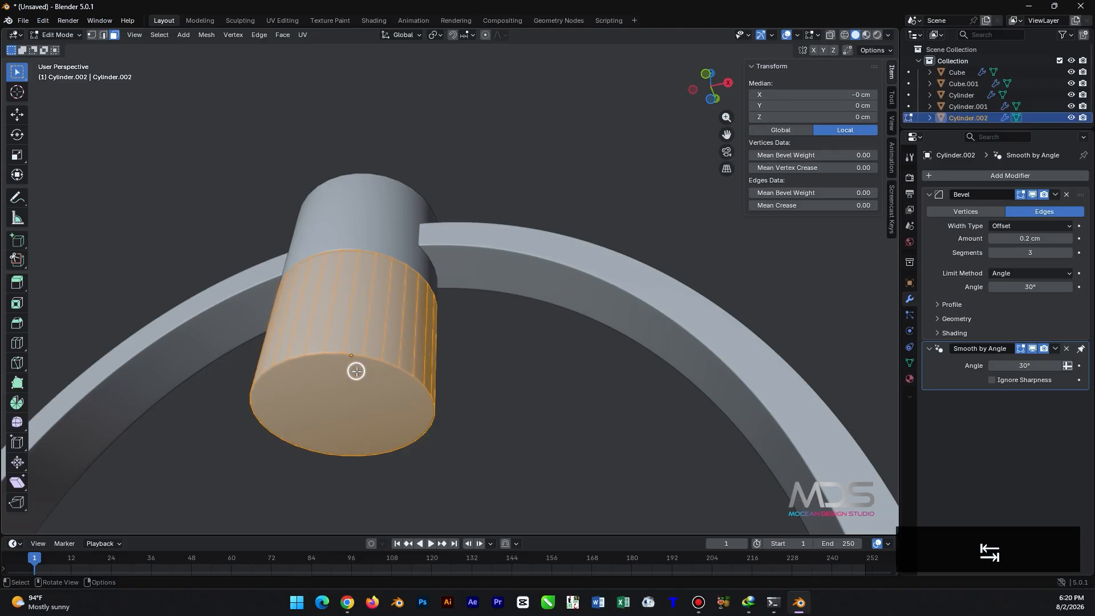
click(350, 413)
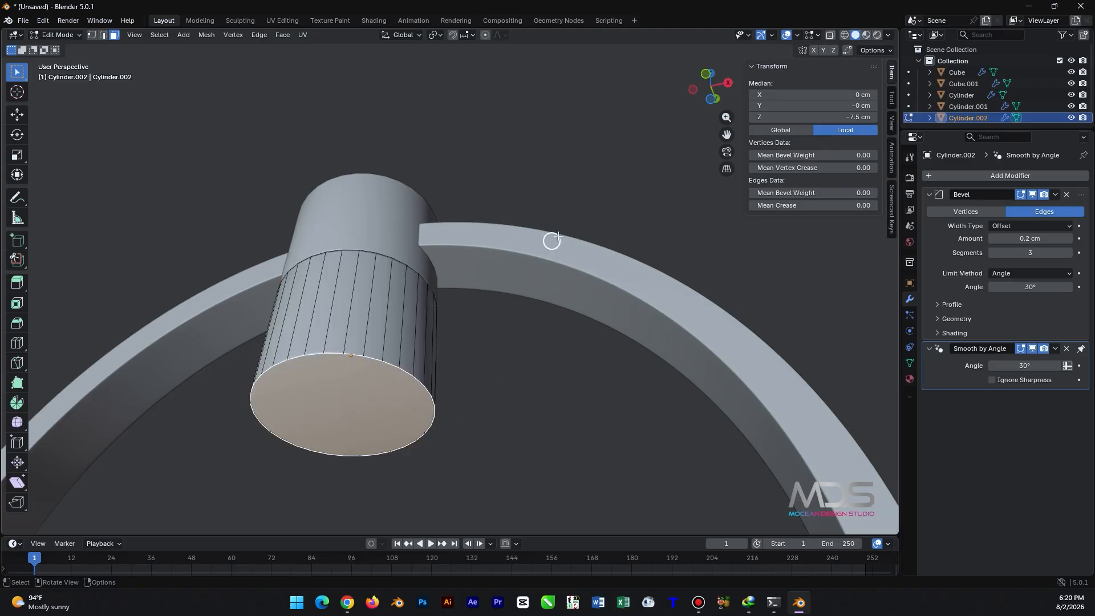
key(i)
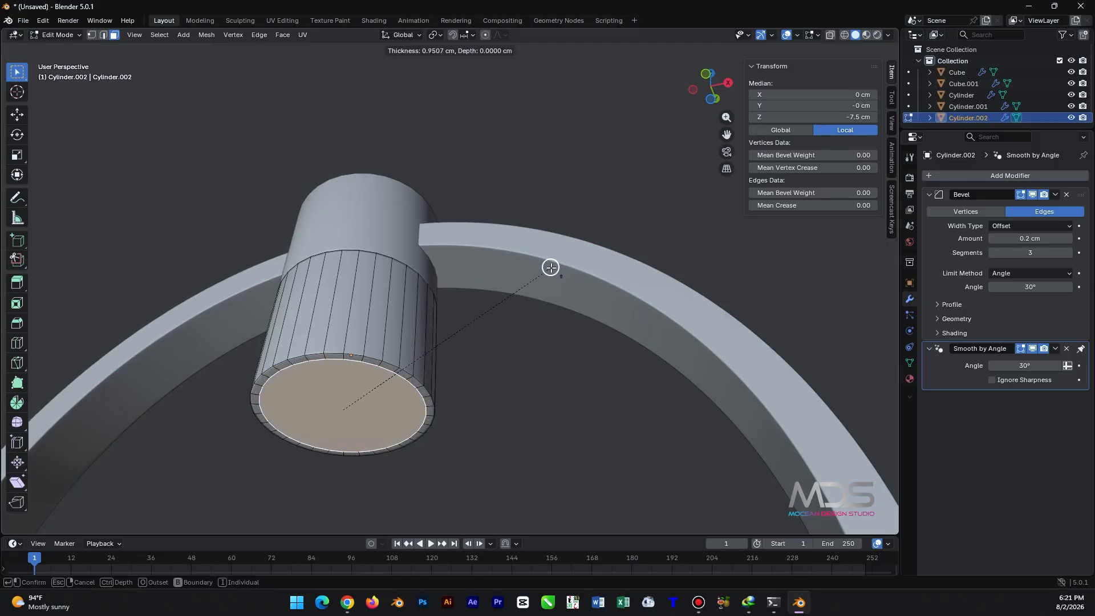
click(551, 267)
- Extrude the inset bottom face upward into the lower cylinder to hollow it, and return to object mode
key(e)
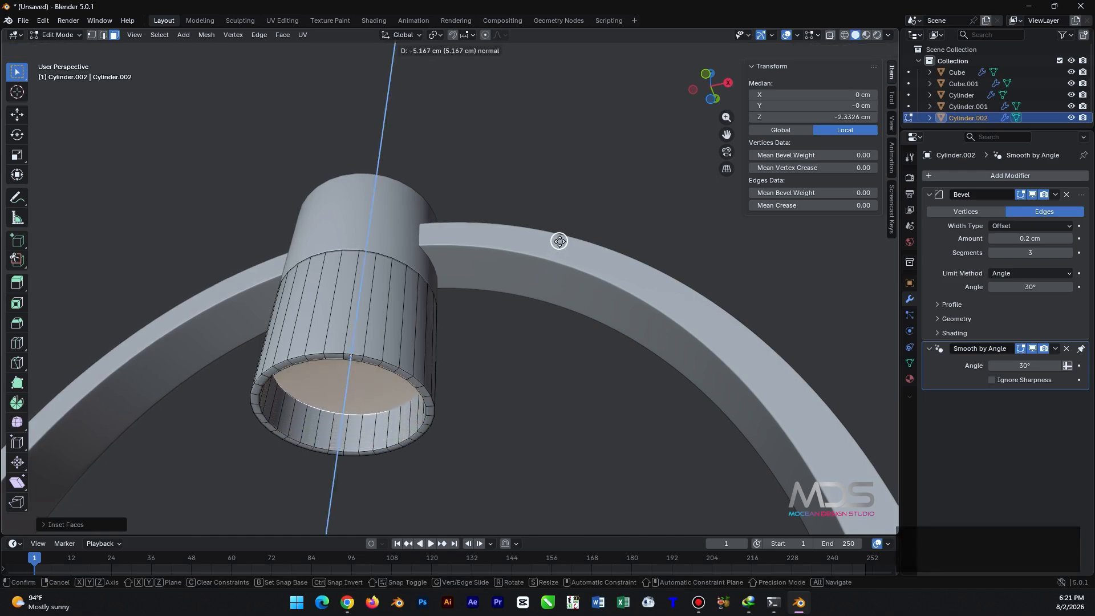
click(573, 210)
click(516, 109)
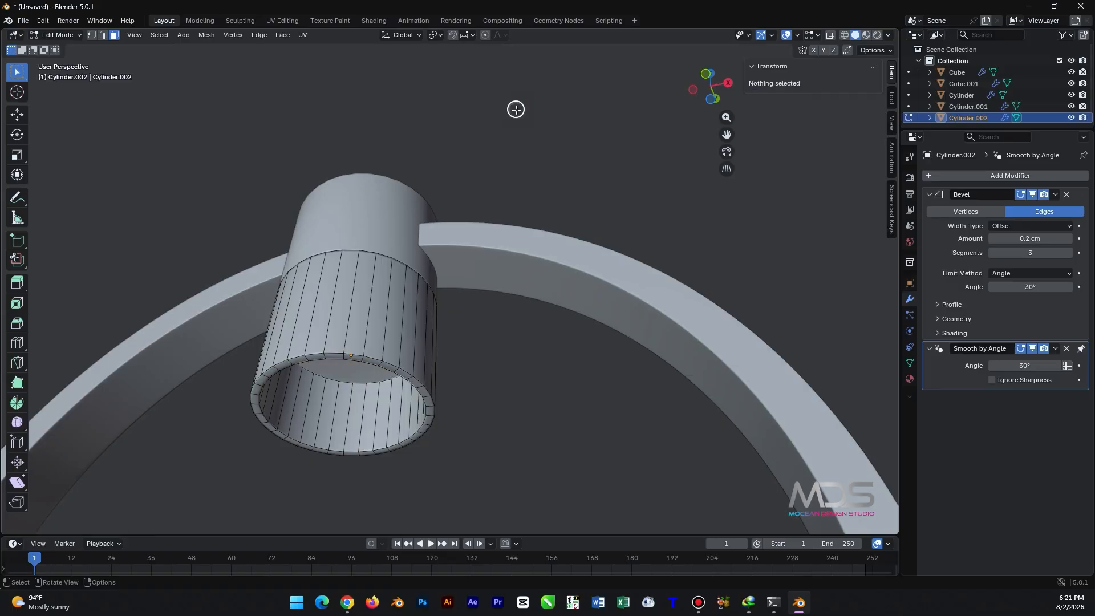
key(Tab)
click(419, 114)
- Add a UV sphere and scale it down to about 26.2 cm in diameter in front view
scroll(440, 164, down, 8)
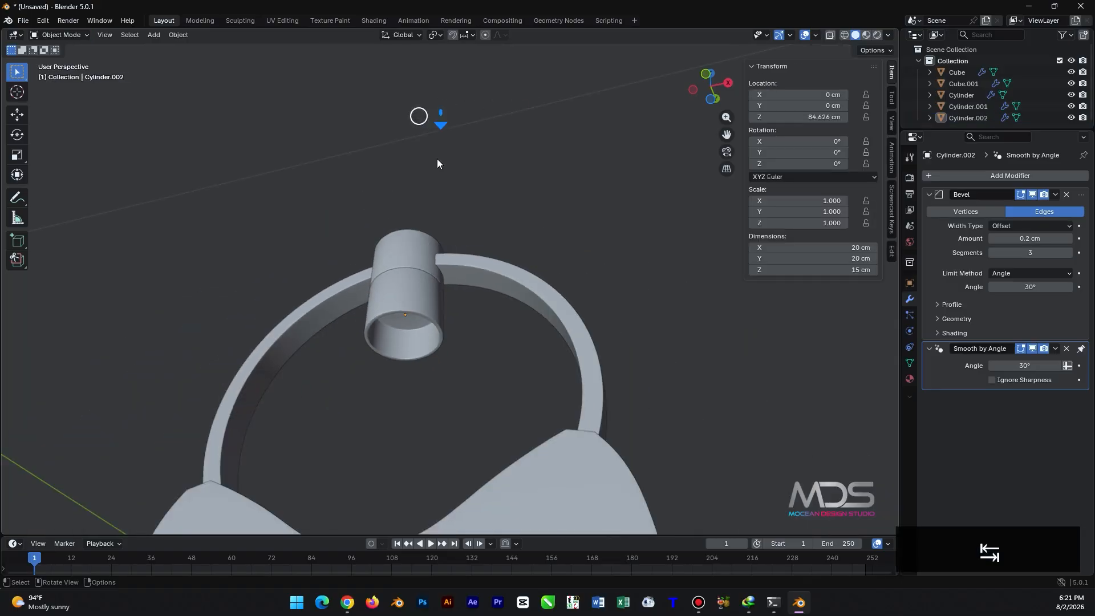
middle_drag(441, 171, 396, 347)
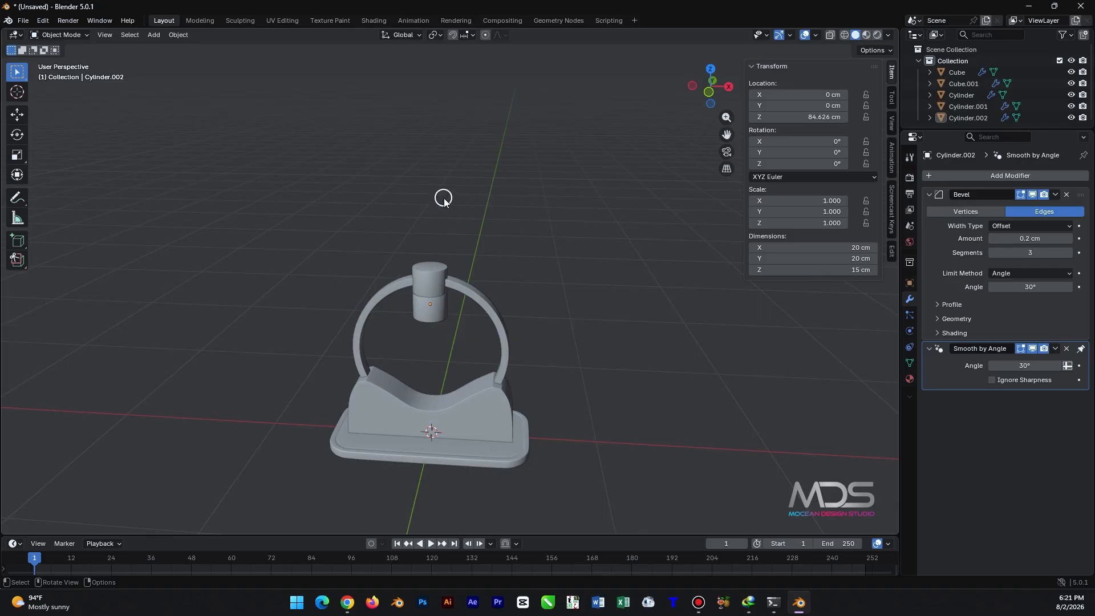
key(shift+a)
mouse_move(444, 200)
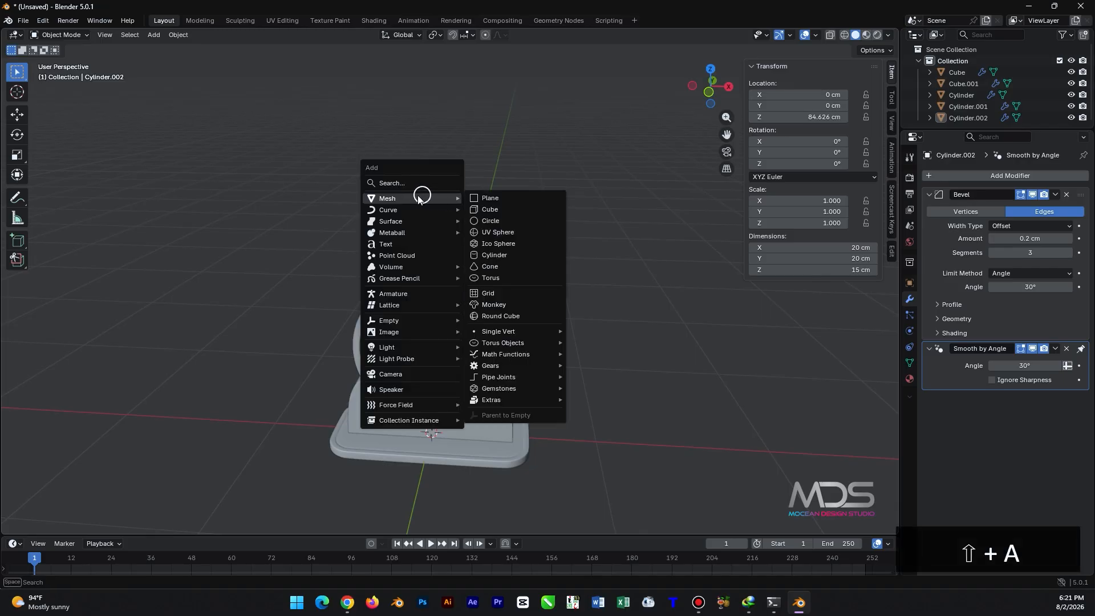
click(524, 234)
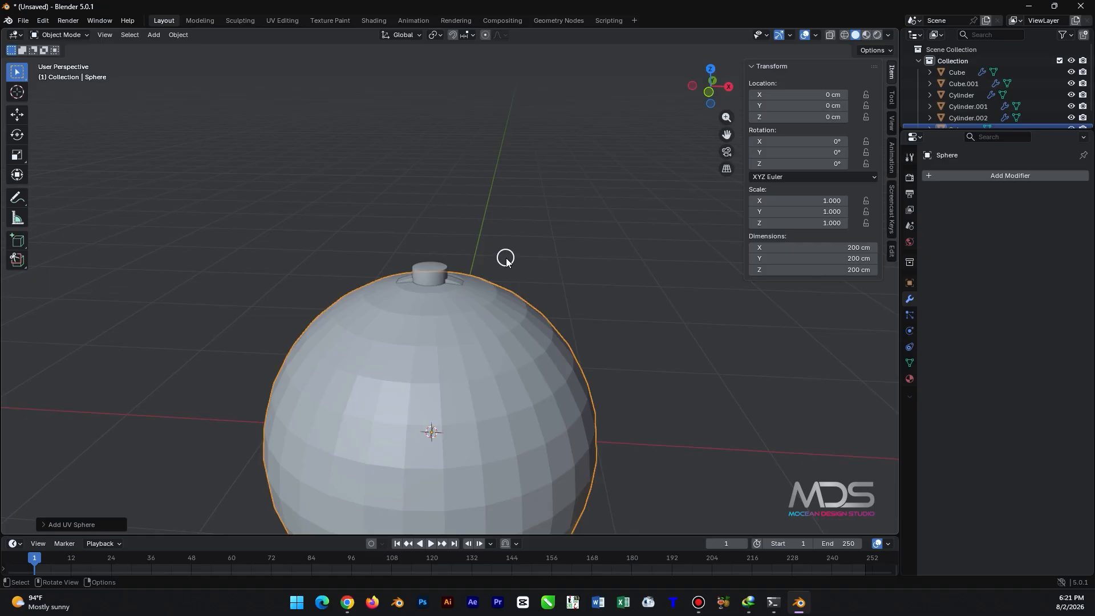
key(1)
shift+middle_drag(510, 268, 507, 201)
key(s)
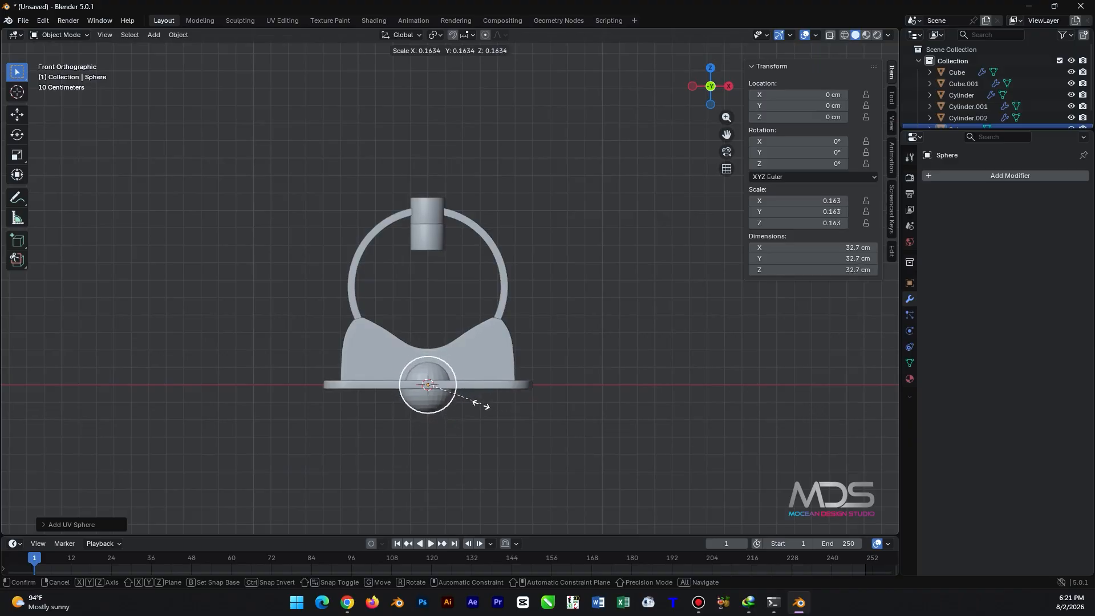
click(473, 406)
- Raise the sphere along Z to about 42.5 cm, above the block's dip, and scale it down to about 20 cm in diameter
key(g)
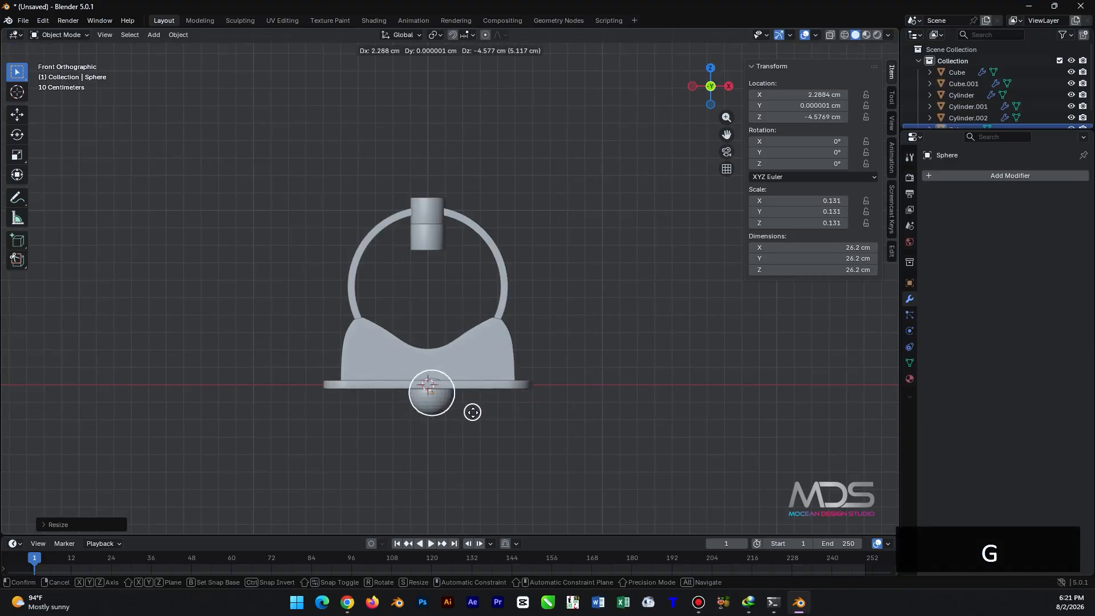
key(z)
click(470, 331)
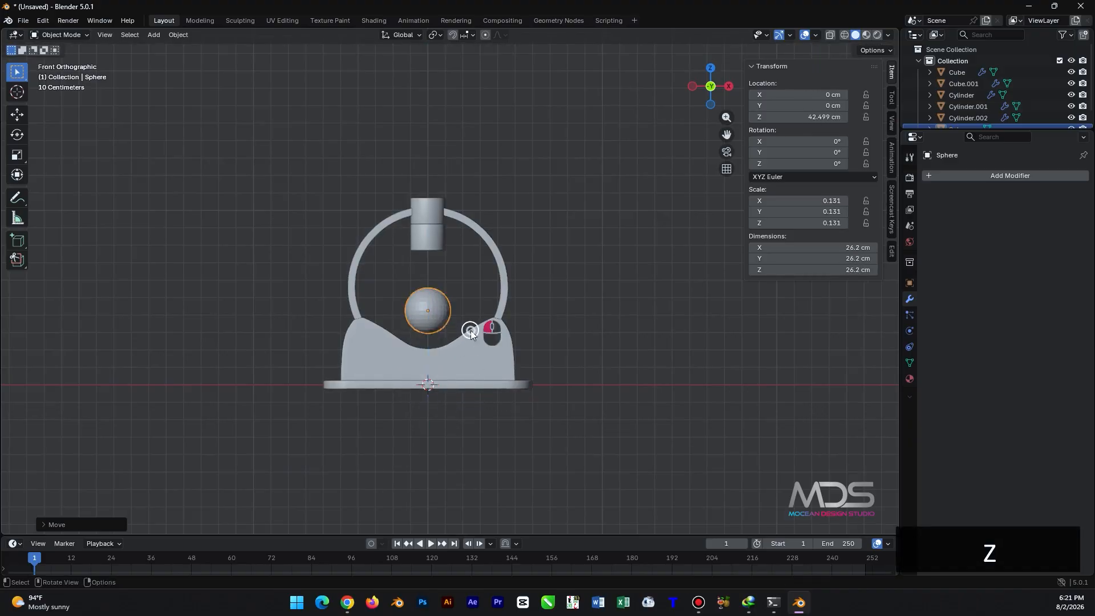
scroll(432, 308, up, 4)
shift+middle_drag(475, 374, 490, 345)
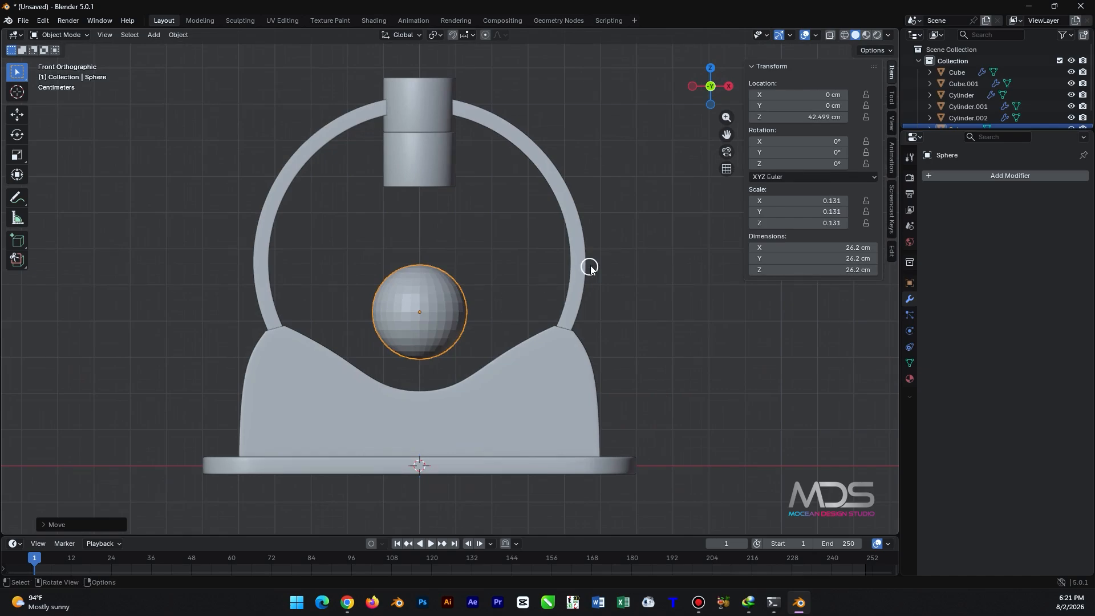
key(s)
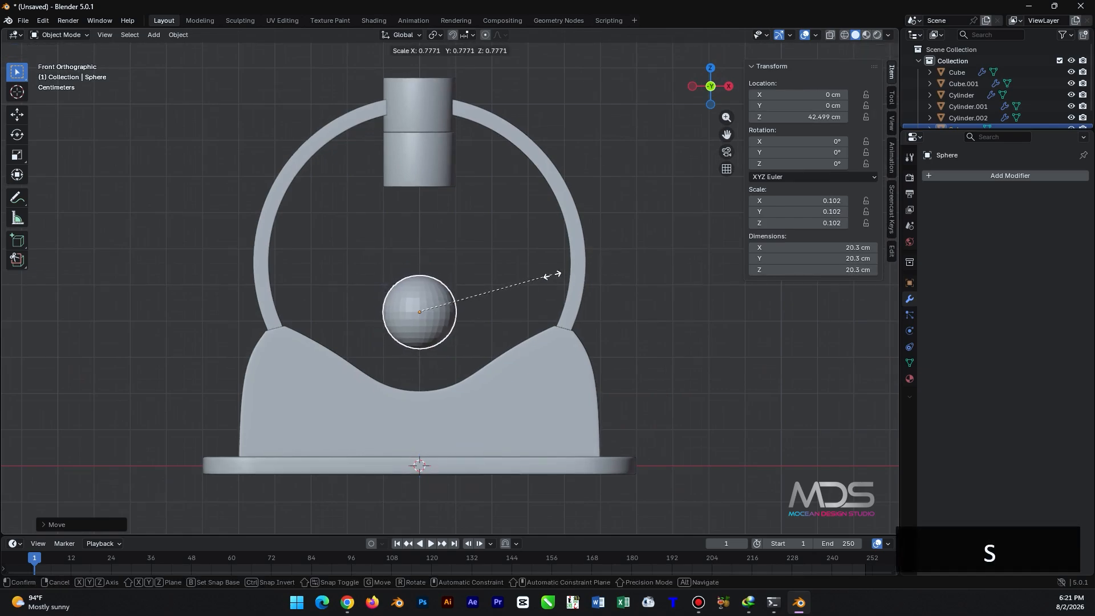
click(549, 277)
- In wireframe, select the sphere's upper half and move it up along Z into the hollow cylinder, to a local median of about 397 cm
key(Tab)
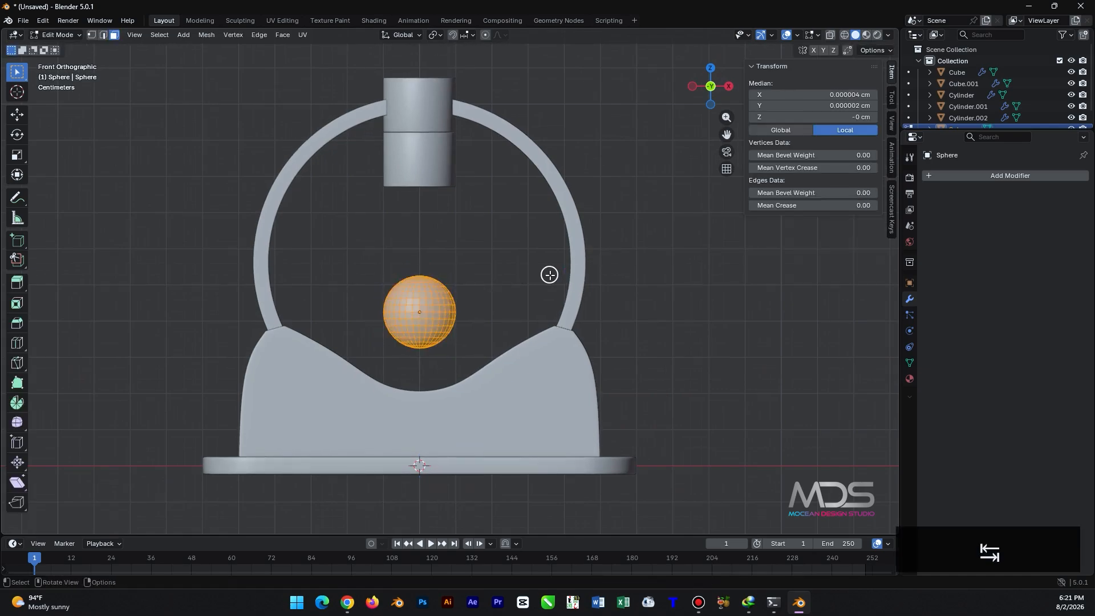
click(844, 35)
scroll(419, 291, up, 5)
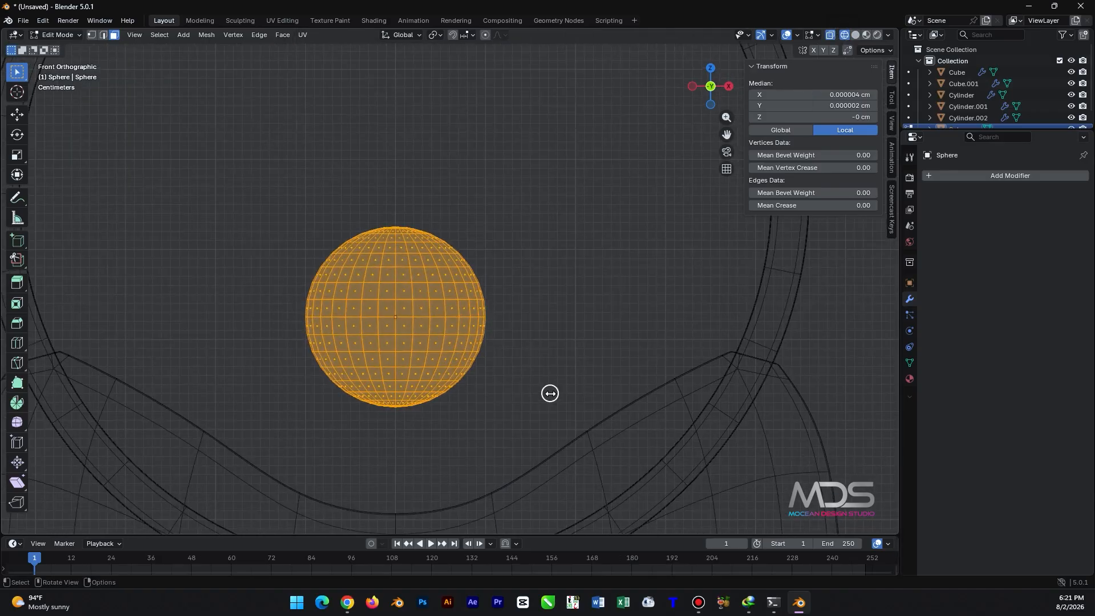
drag(204, 166, 590, 308)
shift+middle_drag(545, 301, 523, 359)
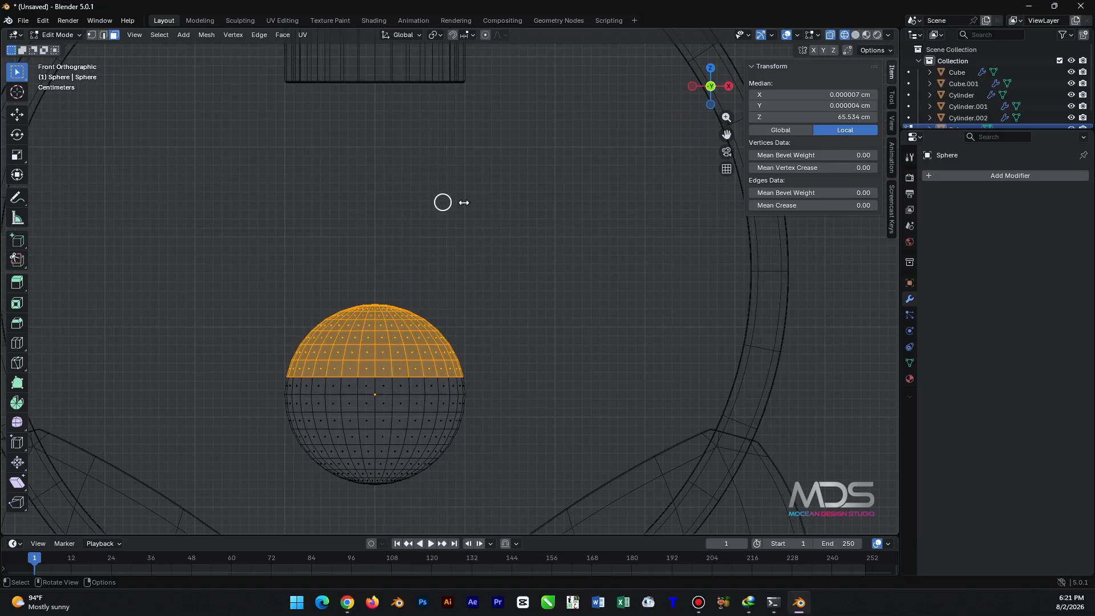
key(g)
key(z)
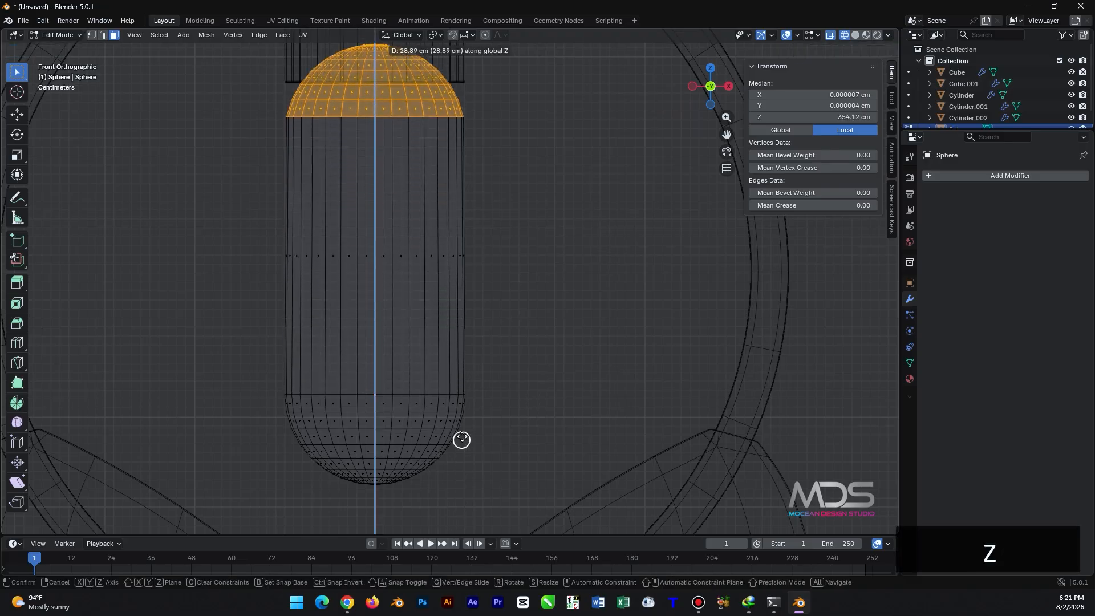
click(462, 398)
- Scale the capsule's upper dome by about 0.9 to fit inside the hollow cylinder, and return to object mode
shift+scroll(464, 166, up, 10)
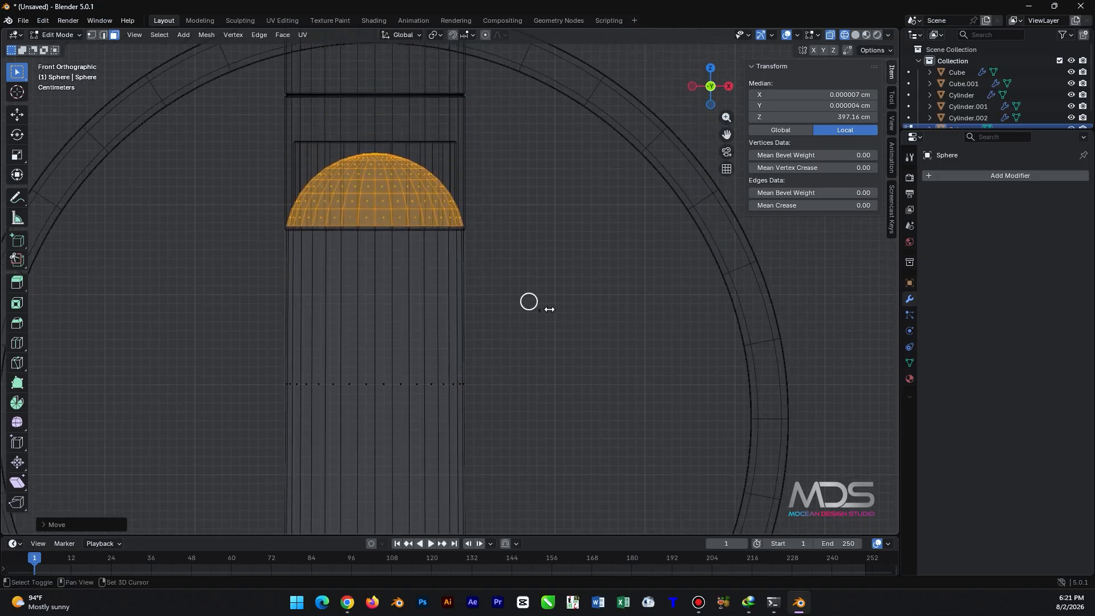
key(s)
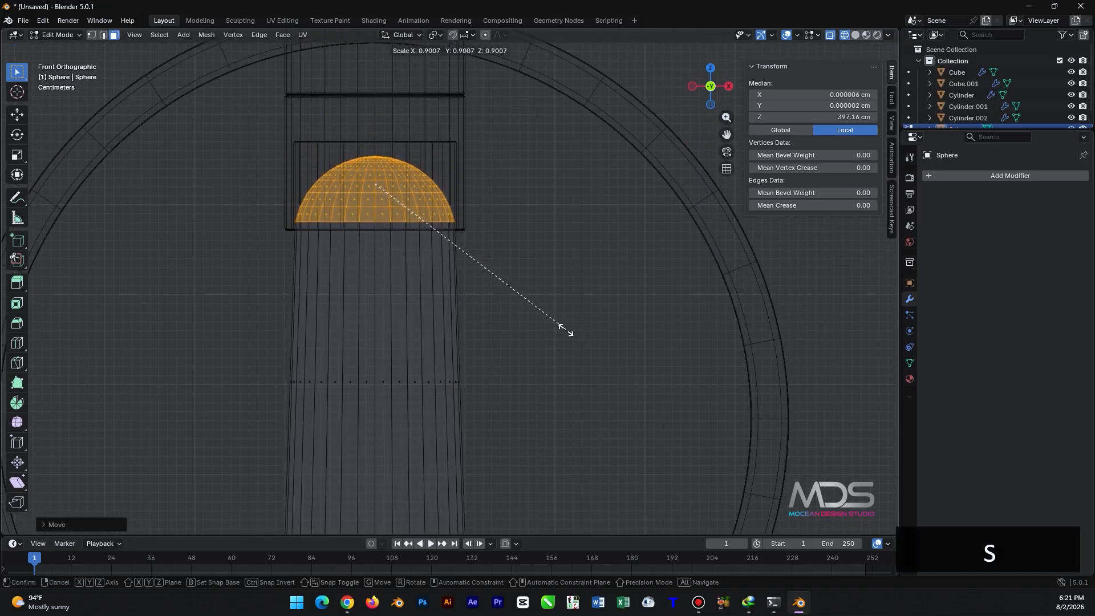
click(559, 325)
shift+middle_drag(511, 383, 501, 308)
scroll(501, 307, down, 3)
key(Tab)
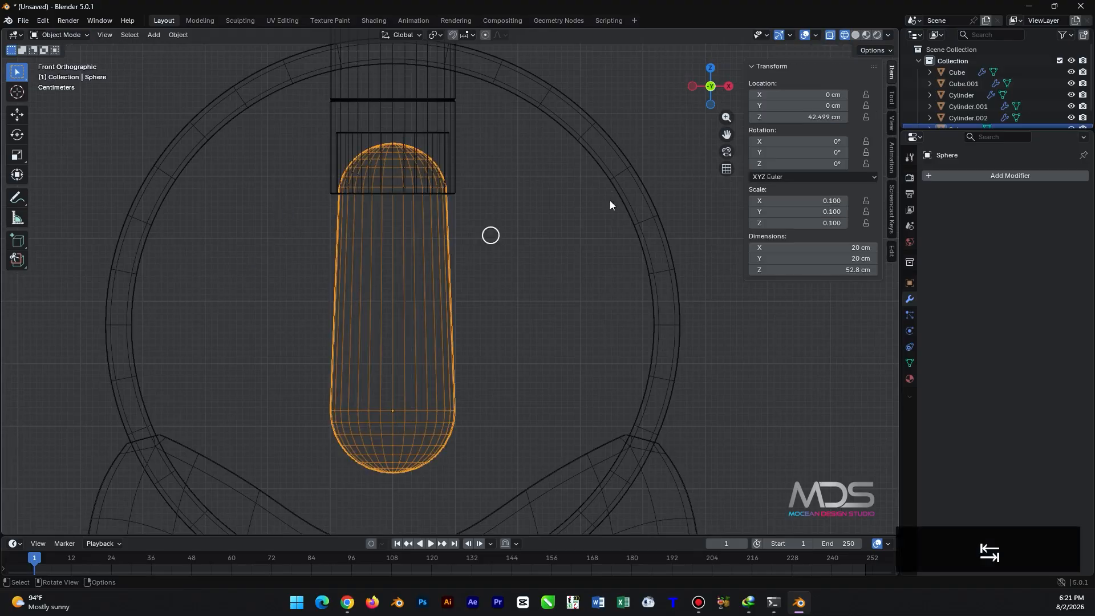
- Return to solid shading and add a Bézier circle at the world origin around the model
click(855, 34)
scroll(484, 249, down, 1)
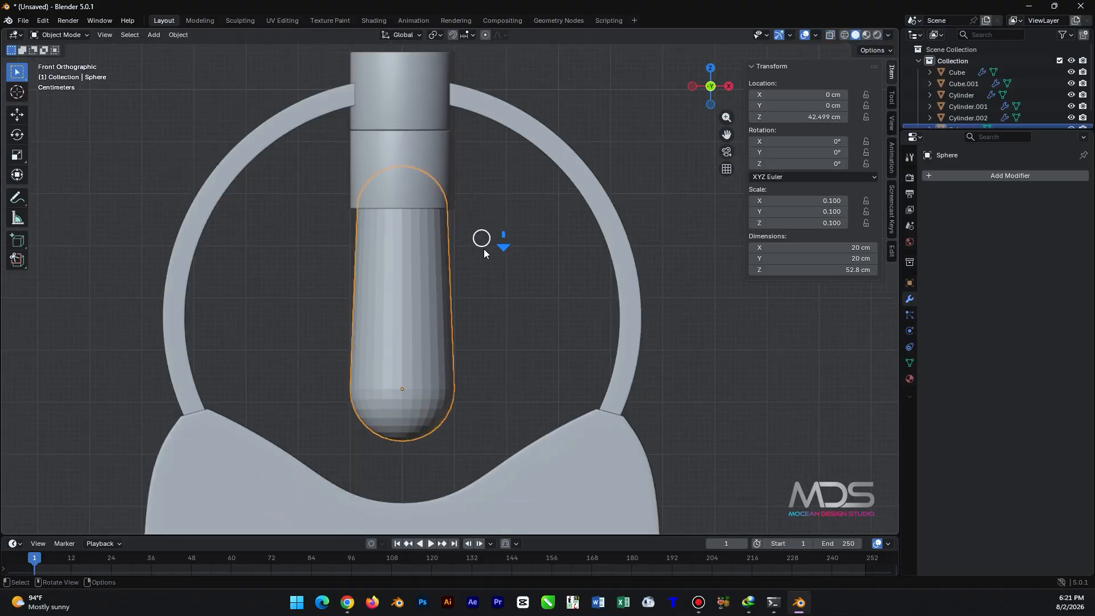
scroll(394, 311, down, 3)
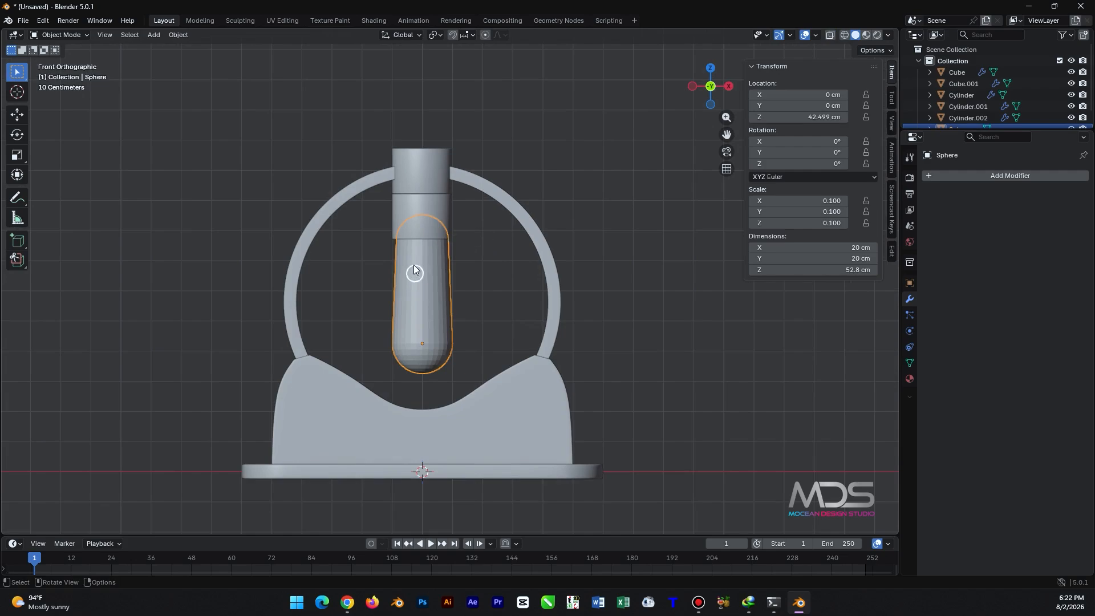
click(467, 280)
scroll(459, 297, down, 2)
middle_drag(453, 302, 395, 258)
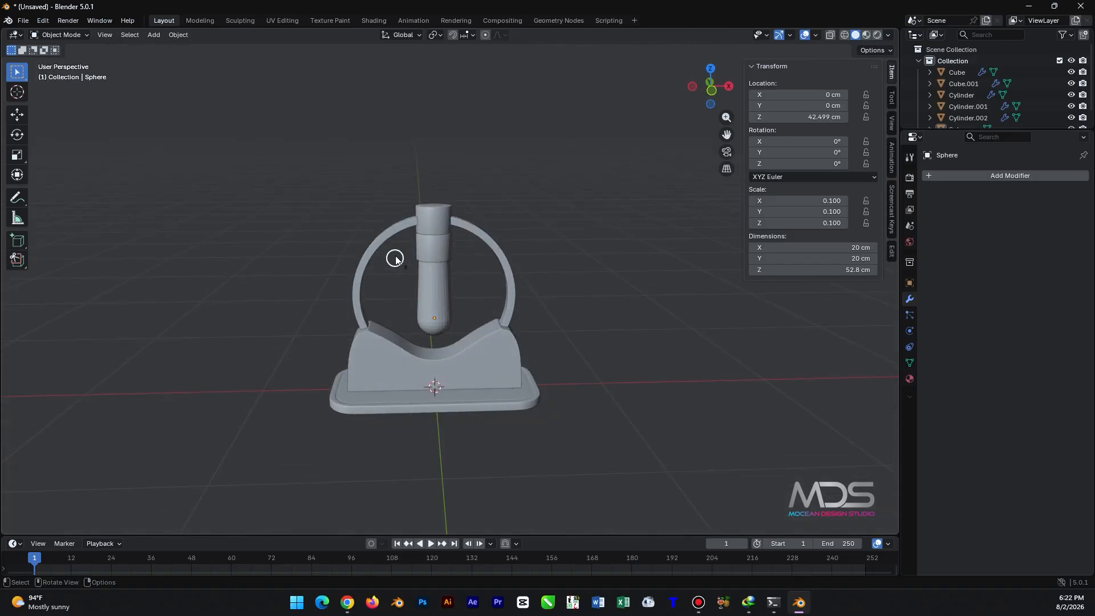
key(shift+a)
mouse_move(330, 170)
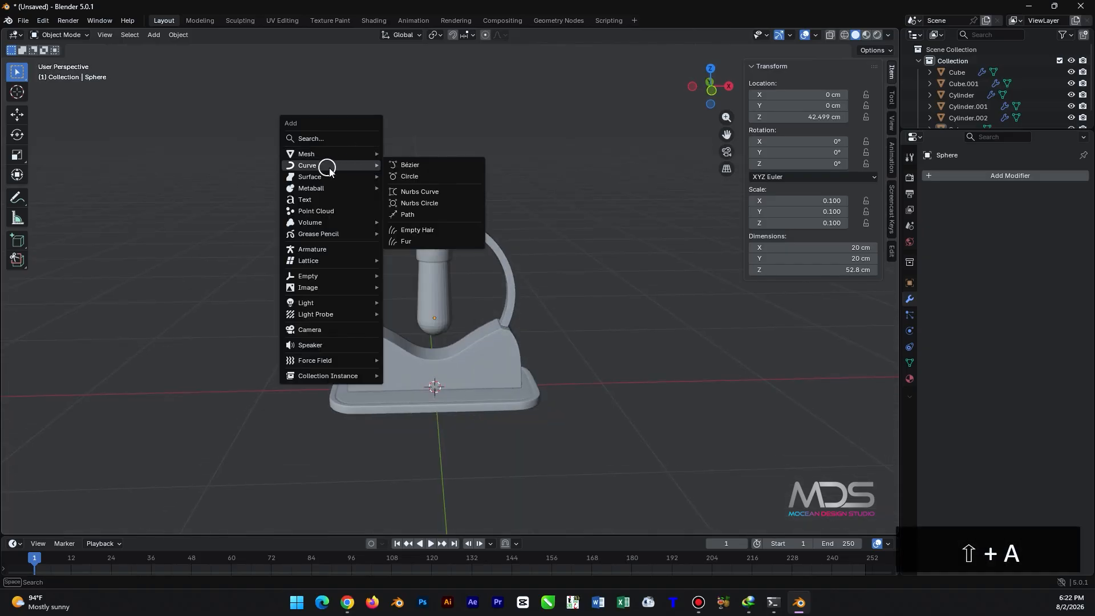
click(448, 175)
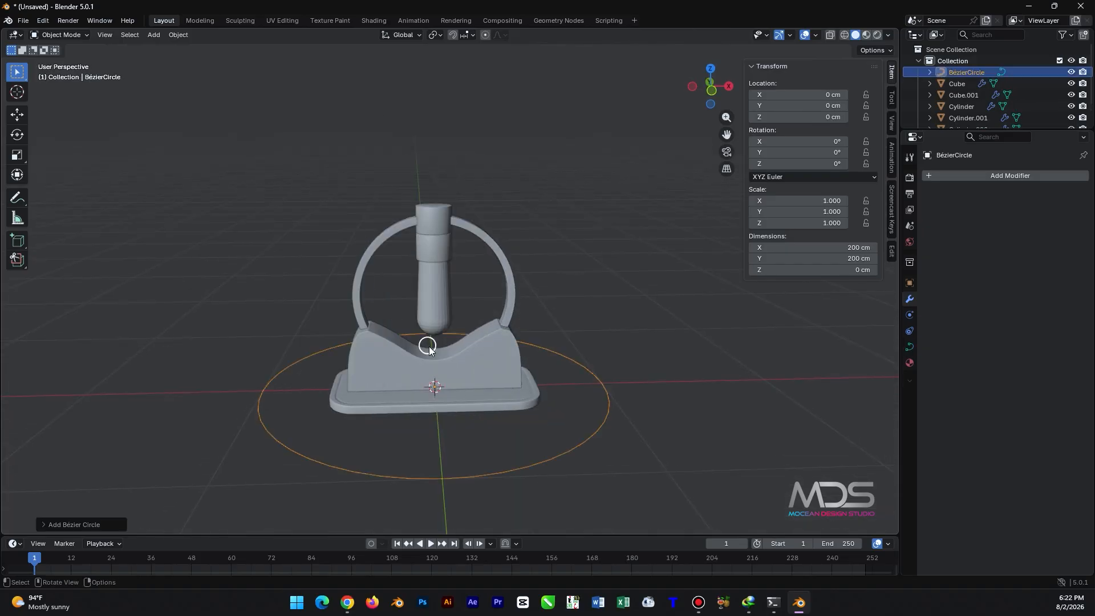
- In edit mode, subdivide the whole Bézier circle with 3 cuts
key(Tab)
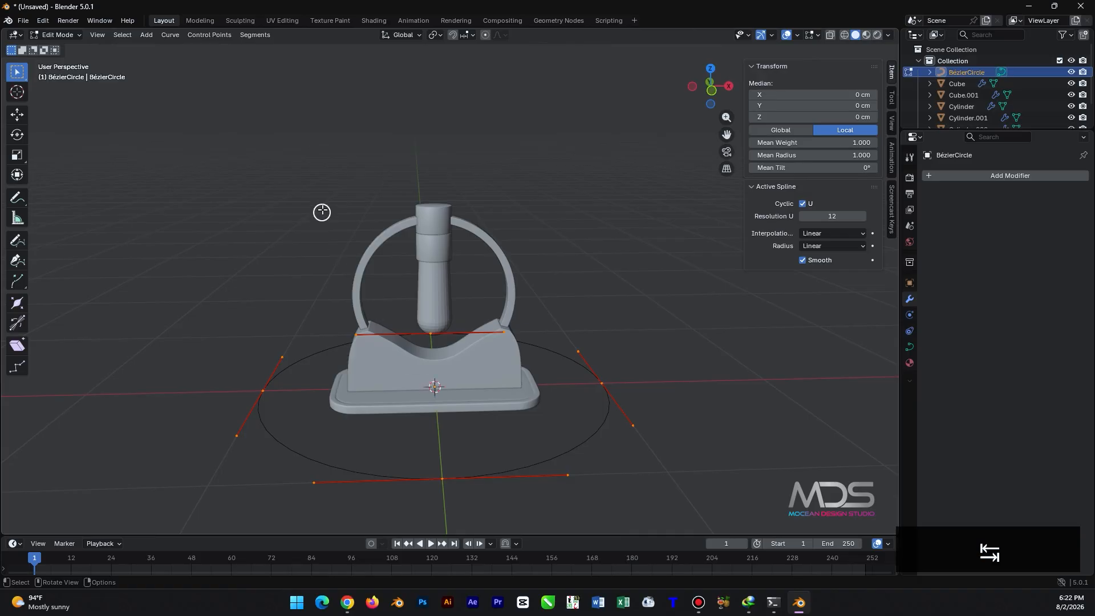
right_click(330, 160)
click(309, 161)
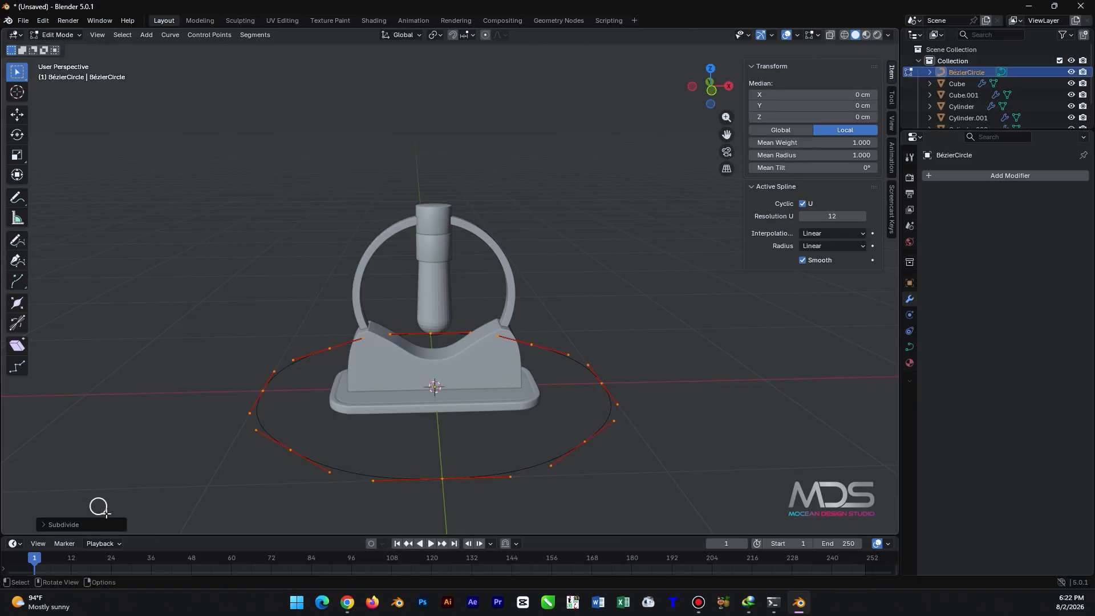
click(51, 524)
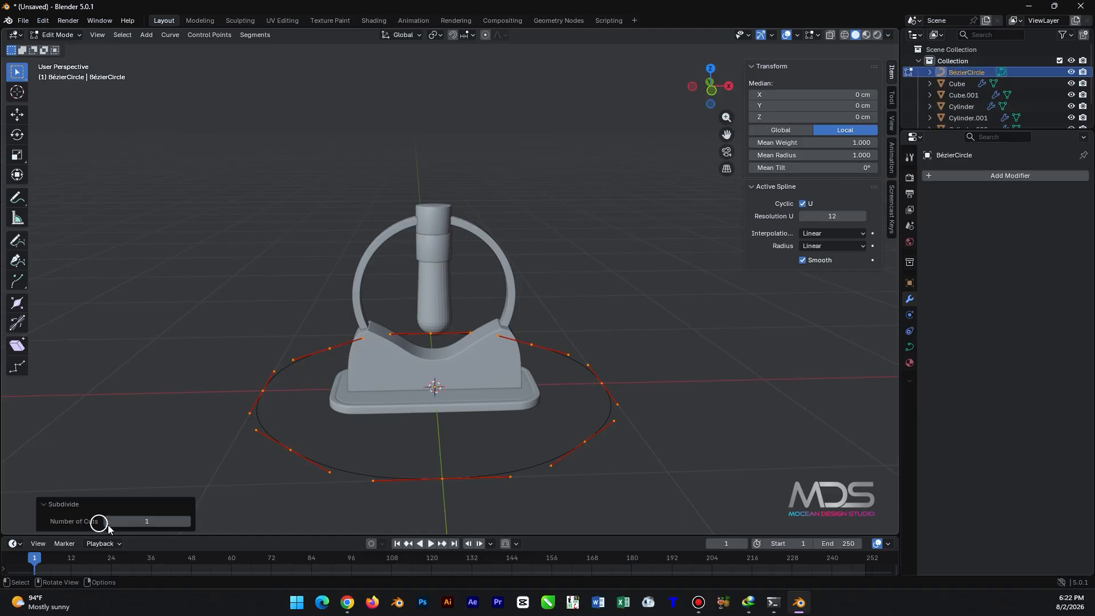
click(147, 521)
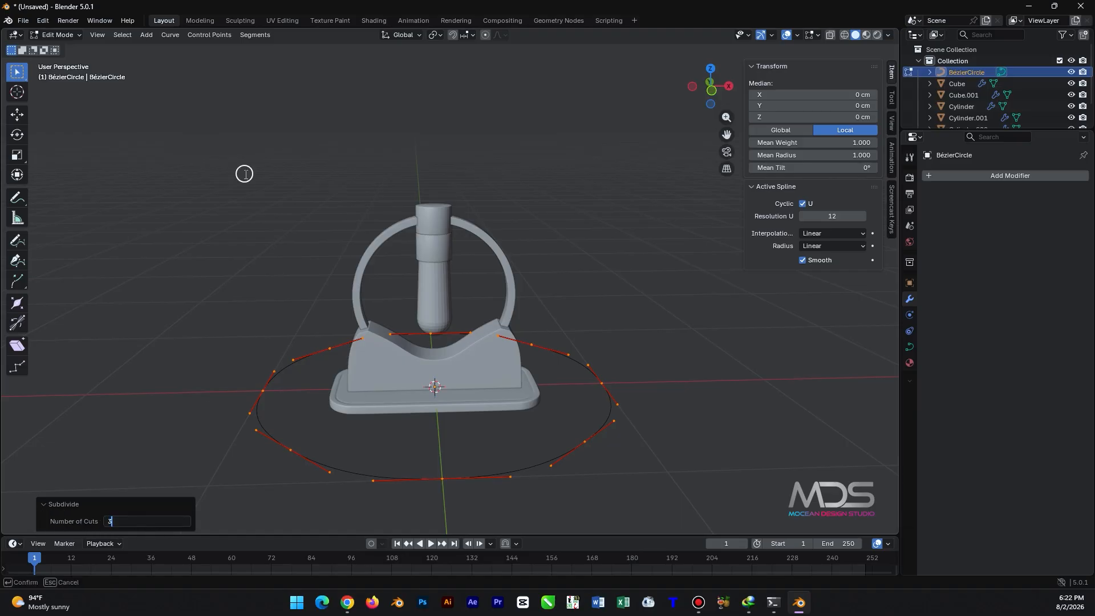
text(3)
key(Return)
- Deselect everything, then select every other control point around the subdivided circle
middle_drag(512, 428, 488, 383)
click(623, 416)
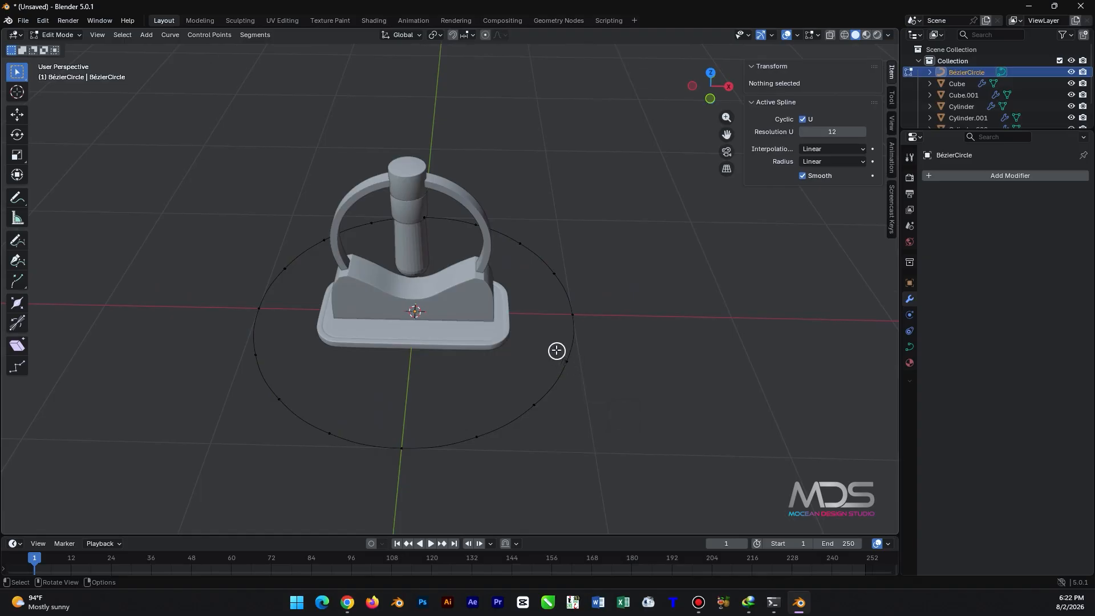
drag(556, 348, 589, 384)
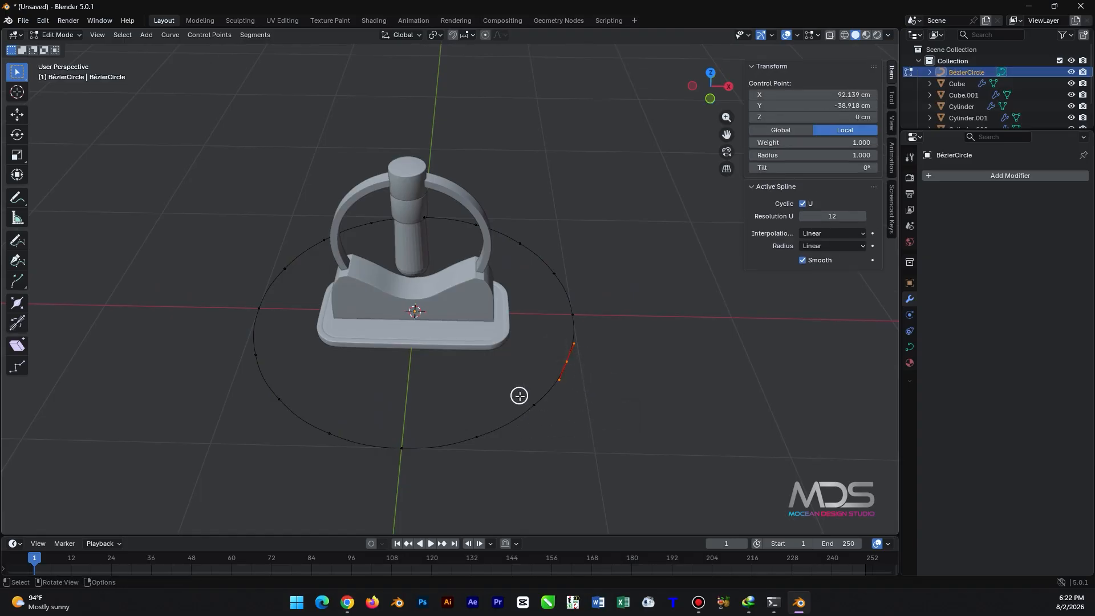
shift+drag(484, 413, 439, 475)
shift+drag(354, 409, 309, 455)
shift+drag(284, 338, 230, 365)
shift+drag(276, 254, 314, 279)
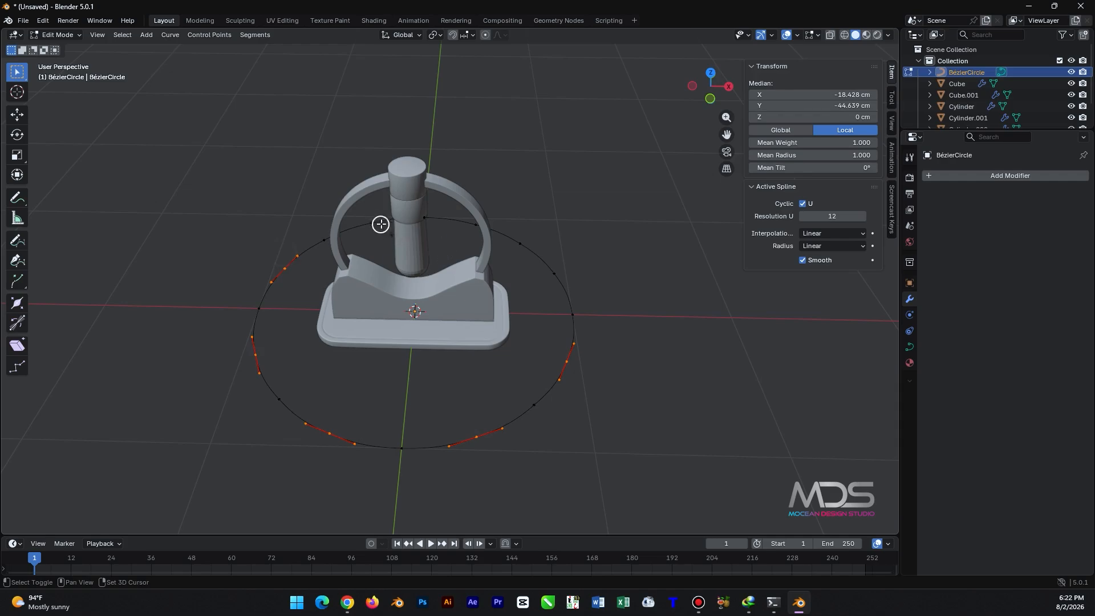
shift+drag(395, 210, 367, 236)
middle_drag(465, 197, 428, 245)
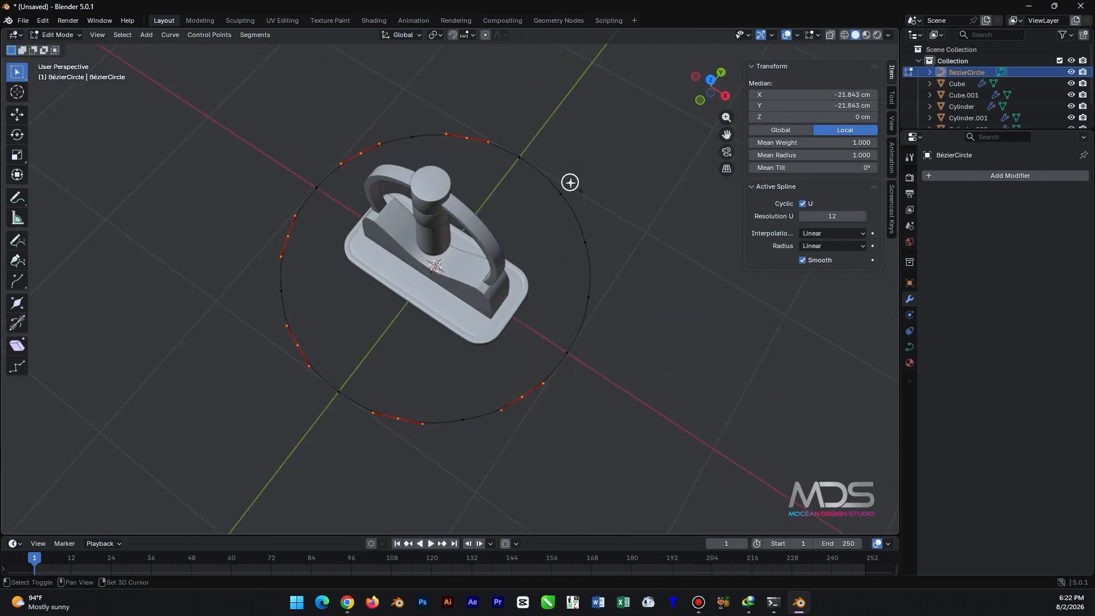
shift+drag(552, 285, 577, 300)
- Move the selected alternate control points up along Z by about 207.6 cm to form a zigzag filament
middle_drag(440, 374, 466, 298)
scroll(466, 298, down, 3)
shift+middle_drag(594, 337, 564, 367)
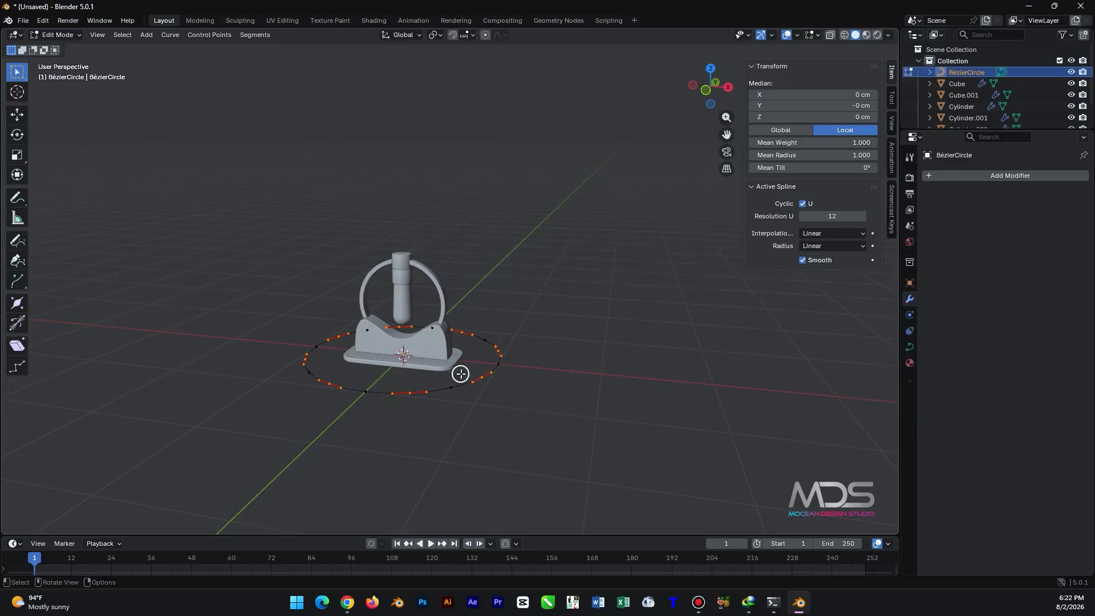
key(g)
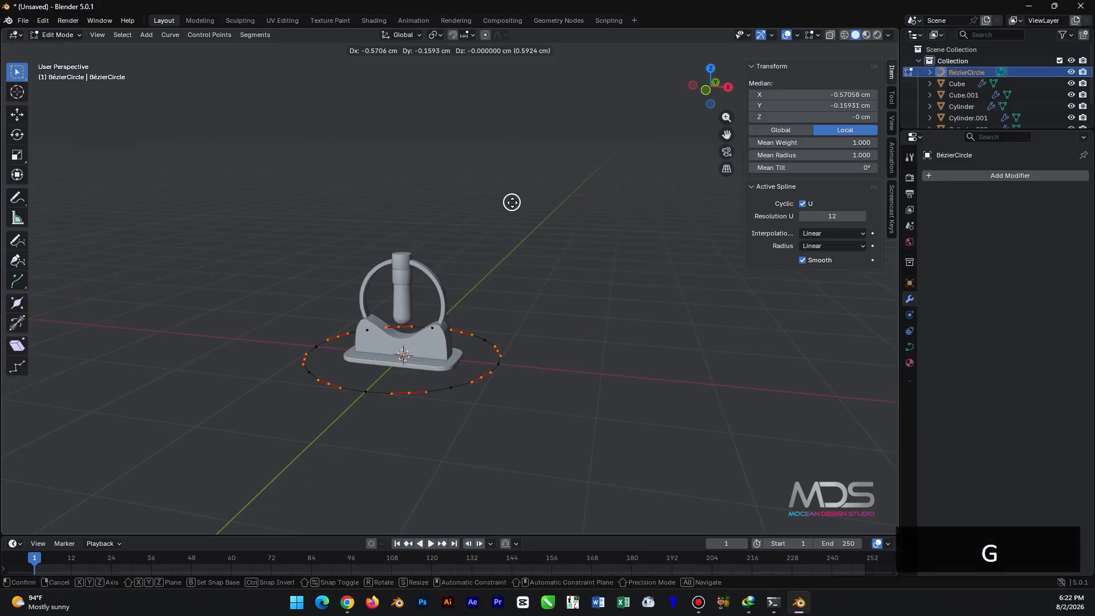
key(z)
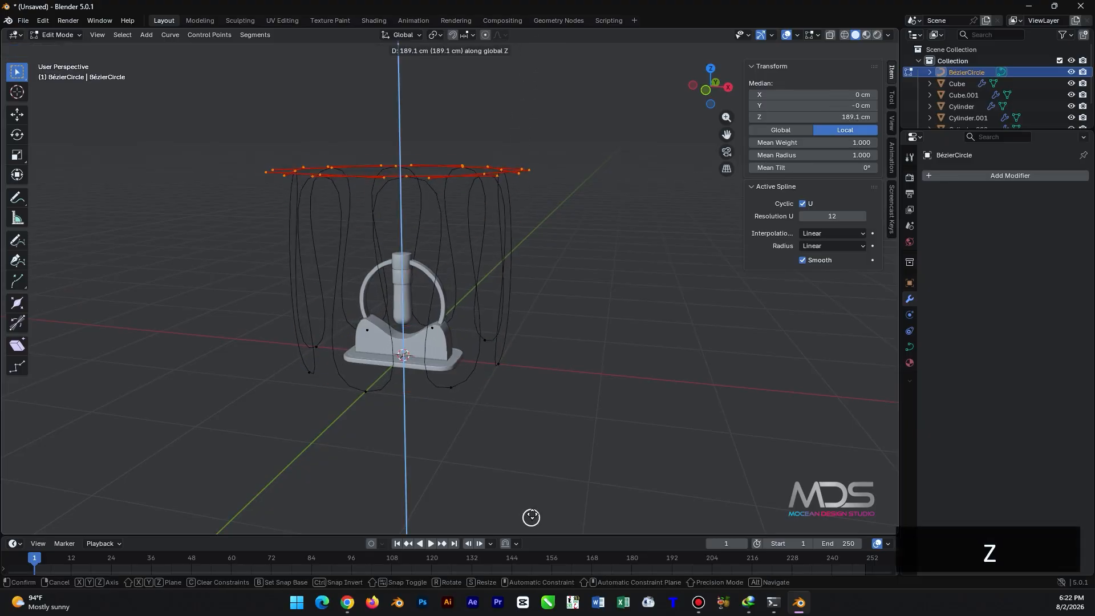
click(535, 502)
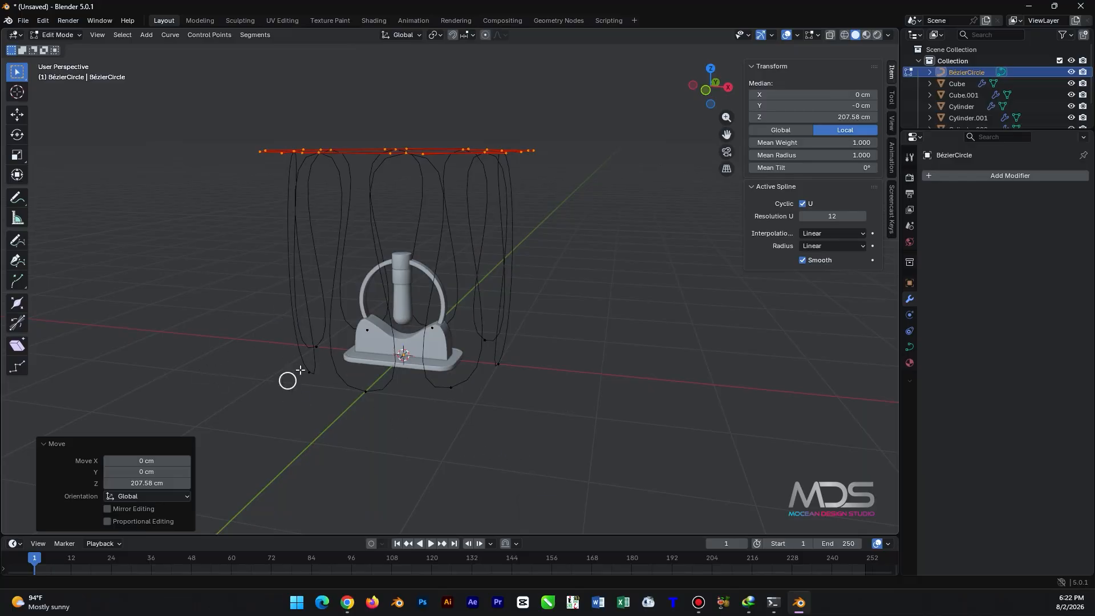
- Add the lower control points to the selection, set the pivot to Individual Origins and scale the handles by about 0.353
shift+drag(632, 480, 238, 285)
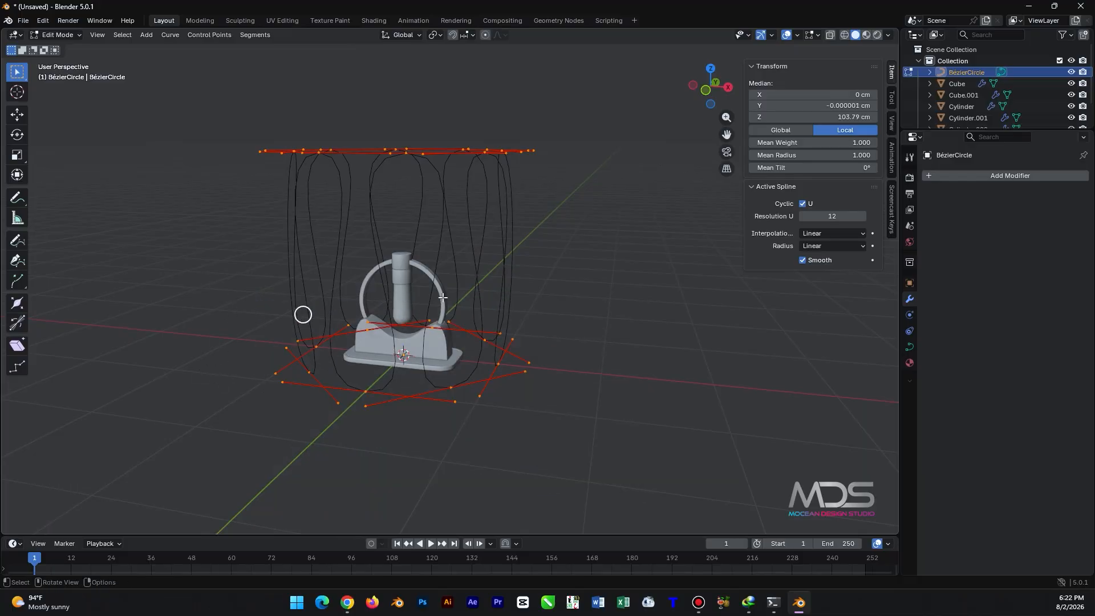
click(443, 35)
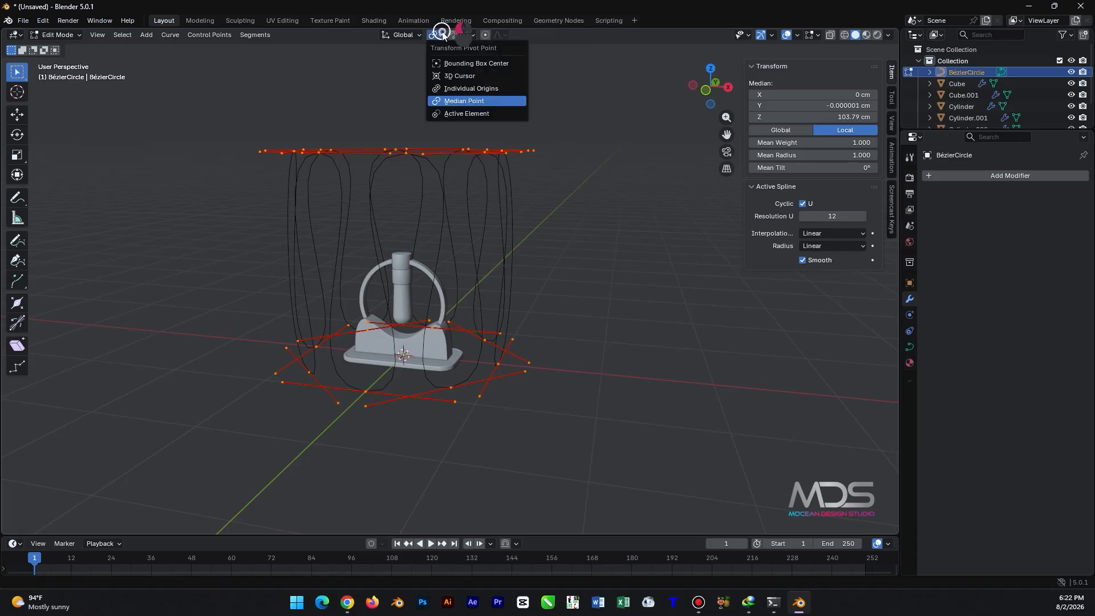
click(456, 89)
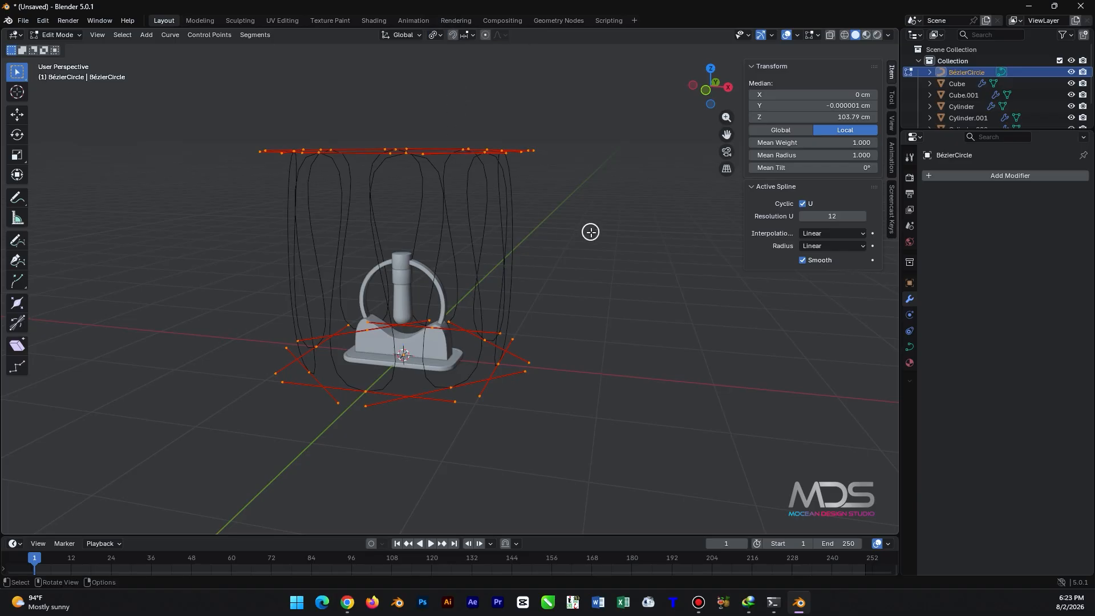
key(s)
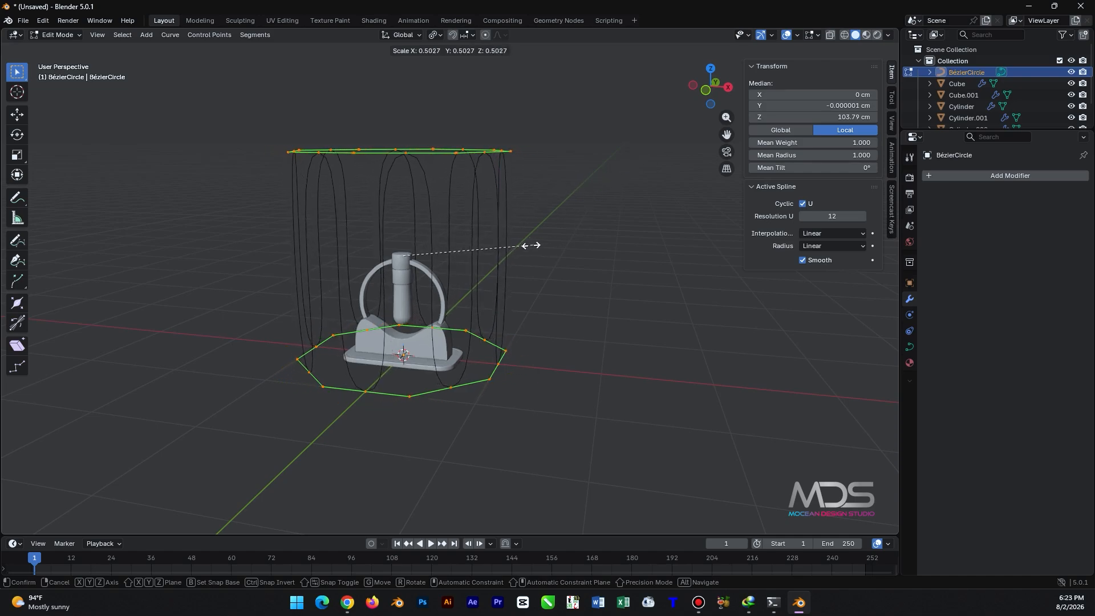
click(489, 245)
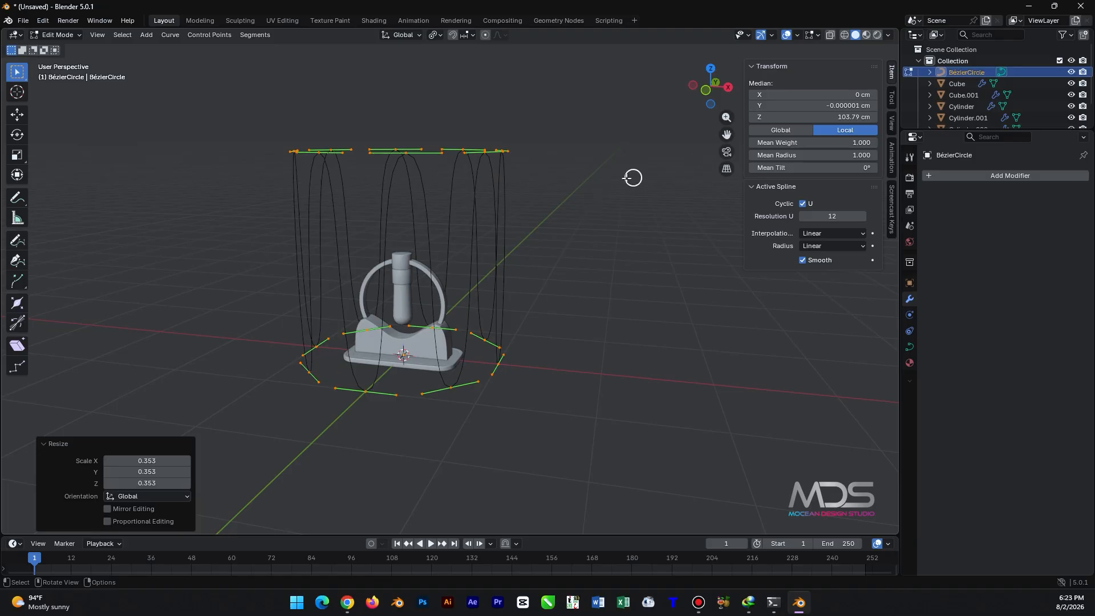
- Return to object mode and scale the zigzag curve down to 0.070, about 14 cm wide
key(Tab)
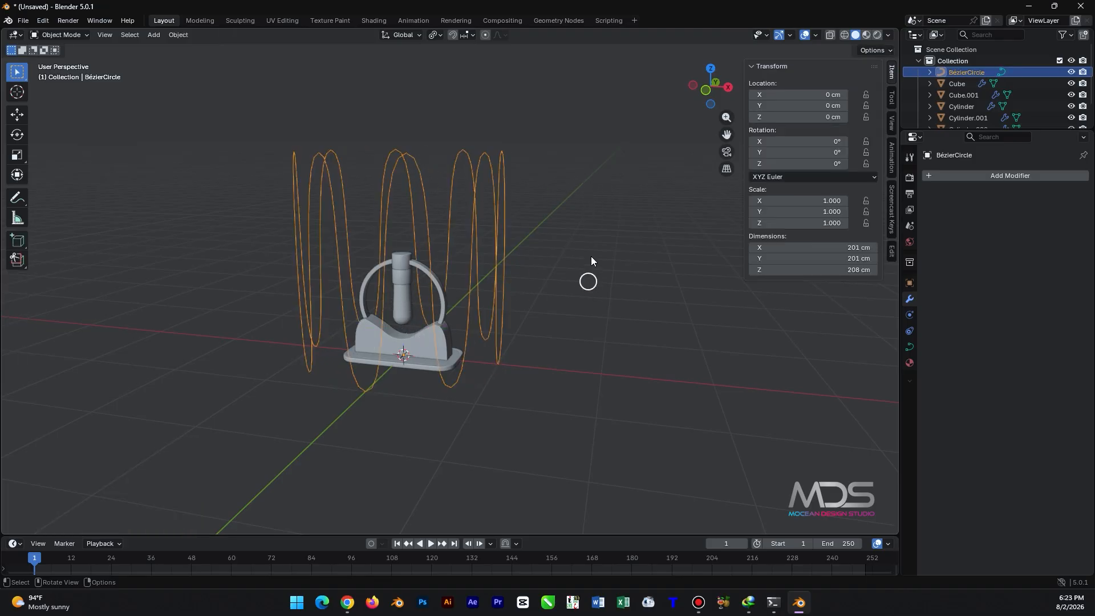
key(s)
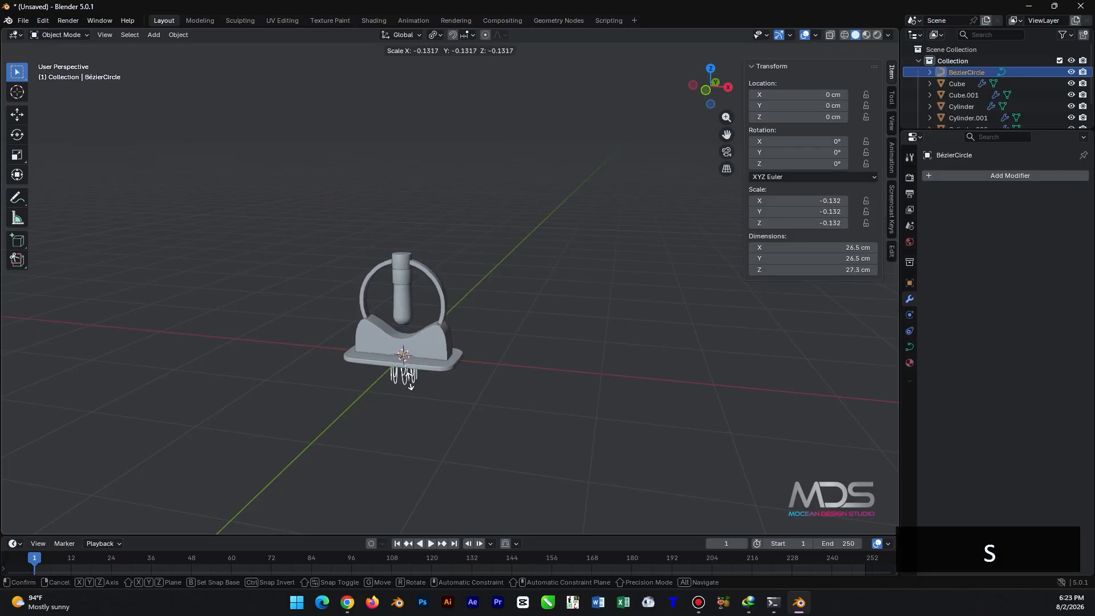
click(416, 350)
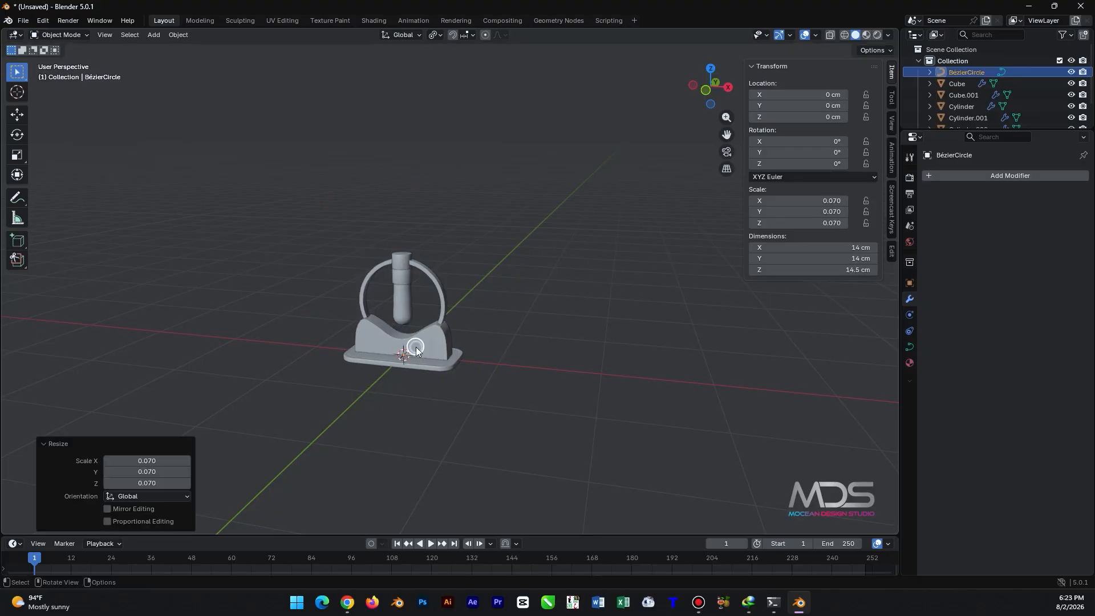
- In front wireframe view, move the zigzag curve up along Z into the capsule
key(1)
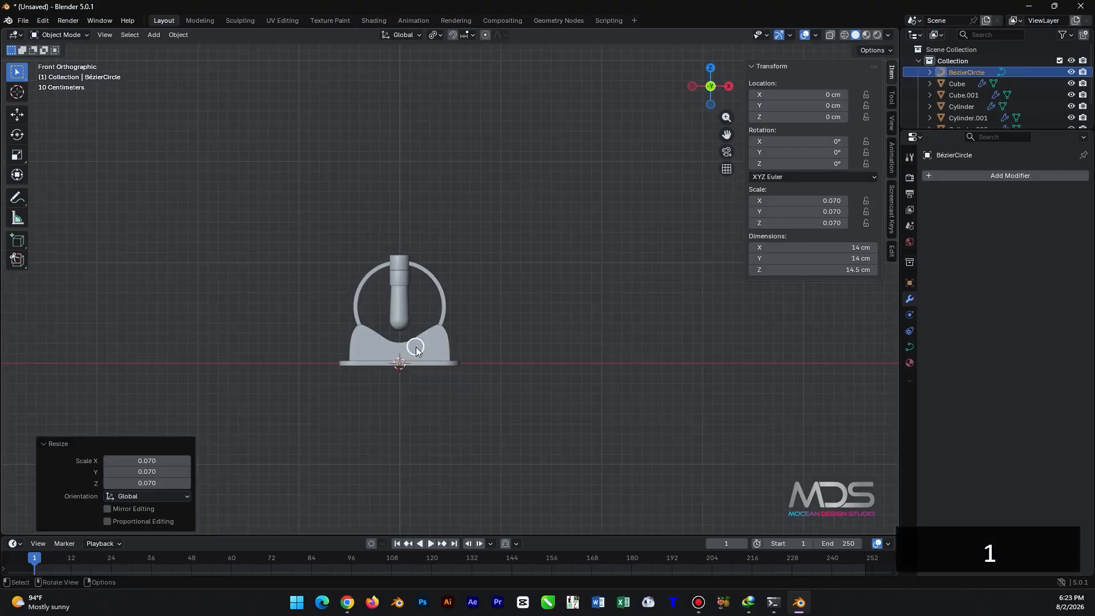
click(844, 35)
scroll(367, 400, up, 5)
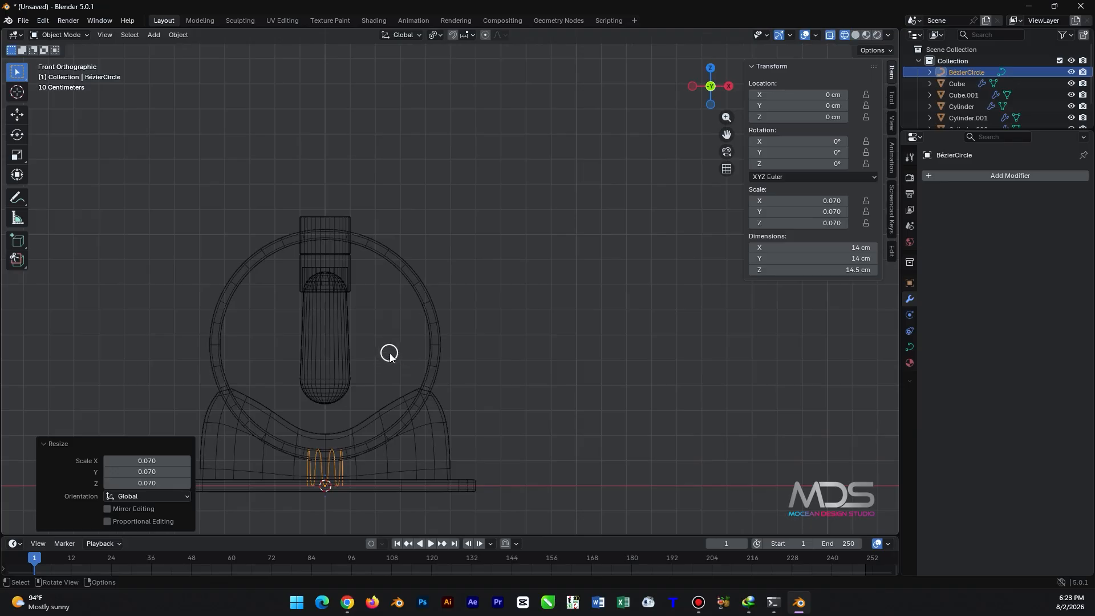
shift+middle_drag(360, 433, 435, 409)
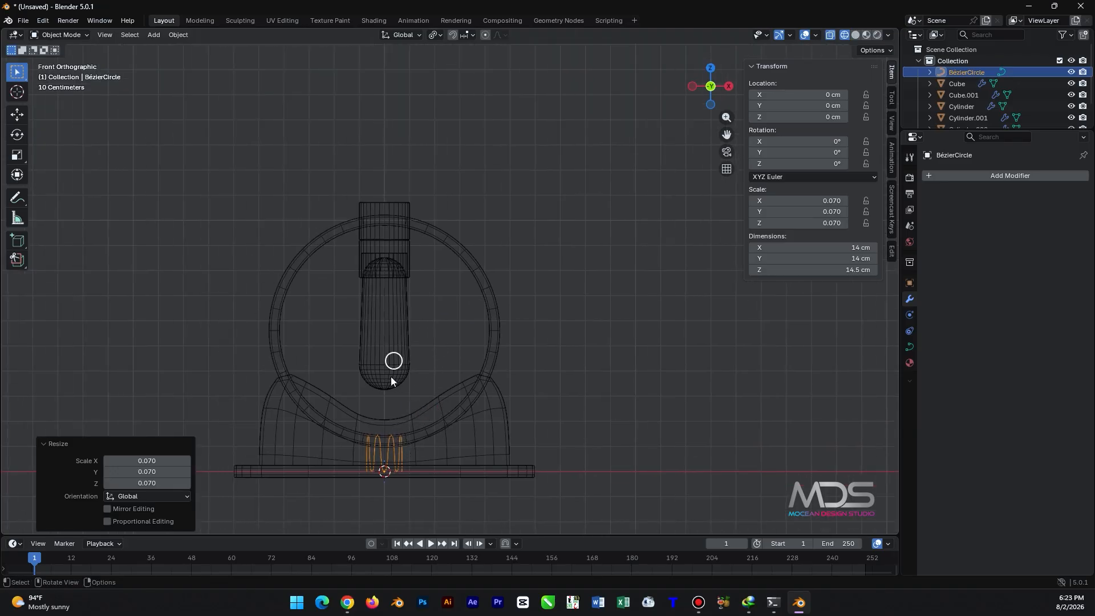
scroll(391, 378, up, 1)
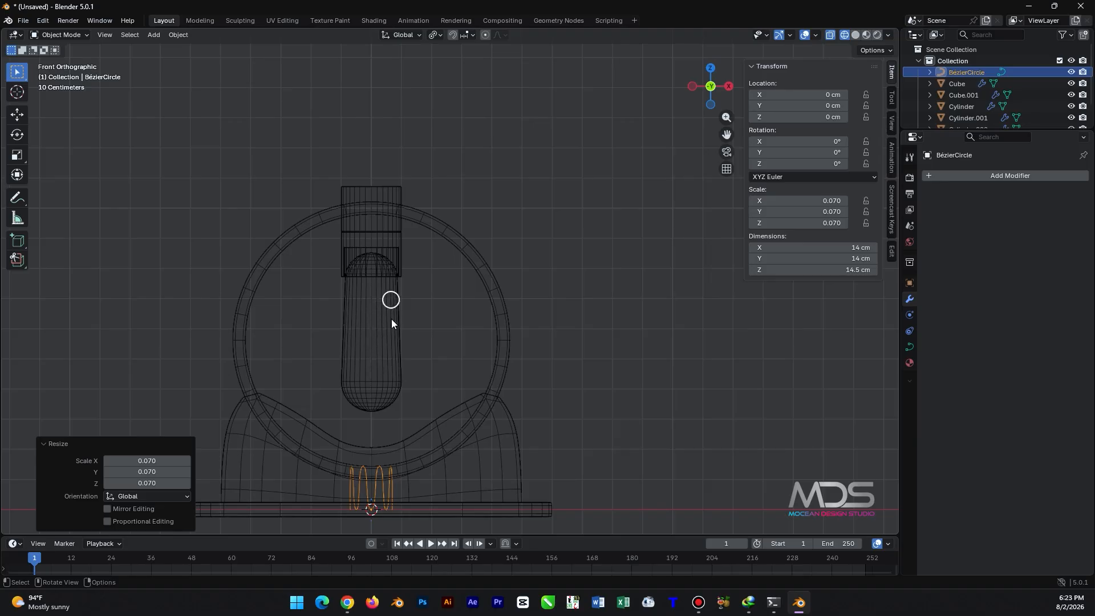
key(g)
key(z)
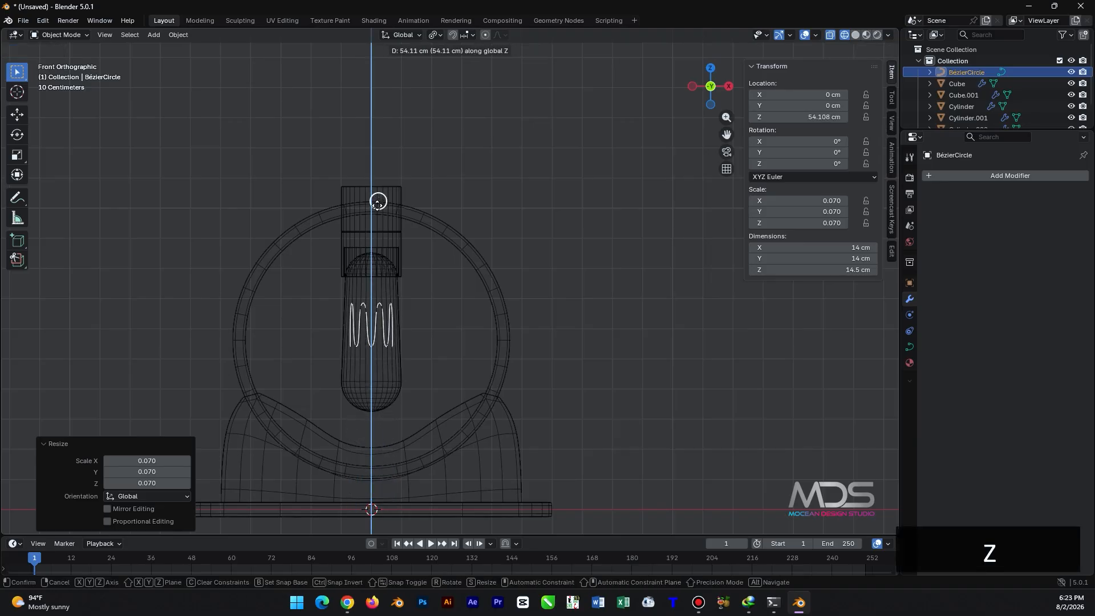
- Place the filament curve inside the bulb at about 45.8 cm along Z and stretch it along Z by about 2.22
click(377, 228)
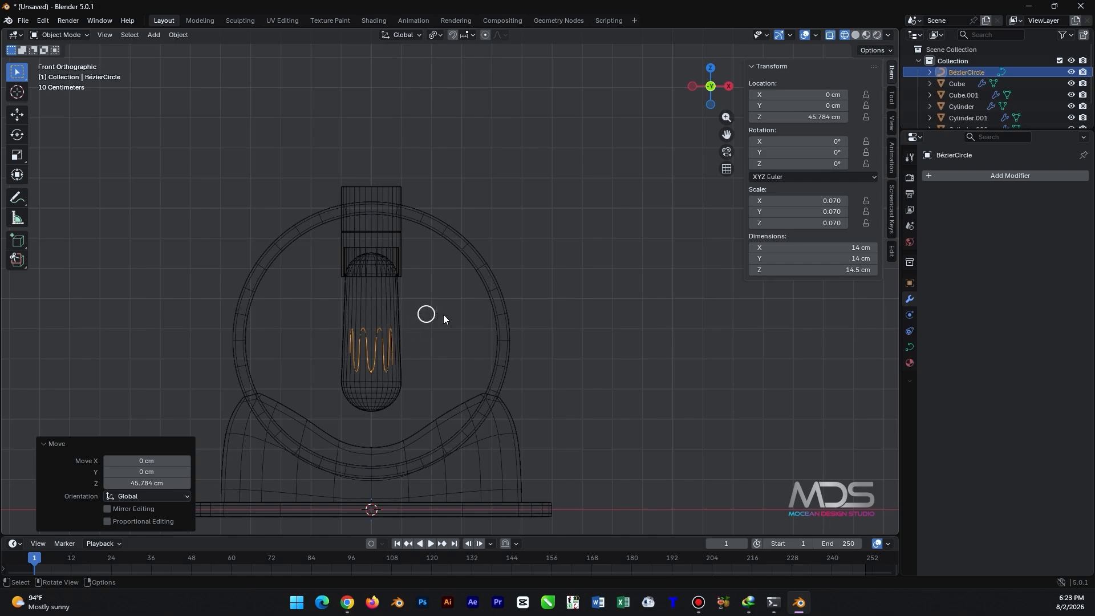
key(s)
key(z)
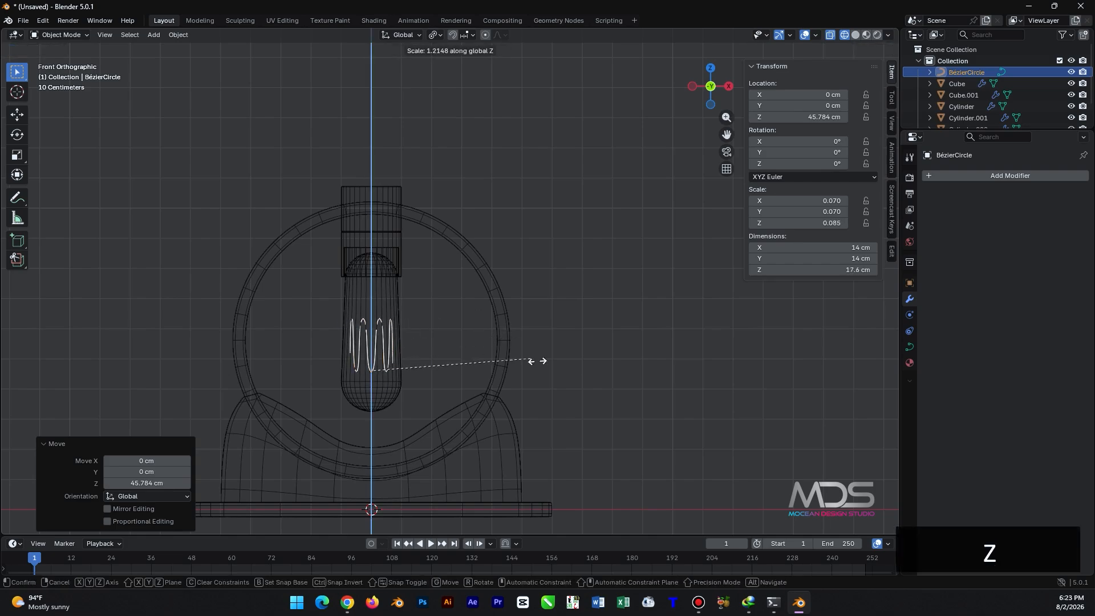
click(640, 371)
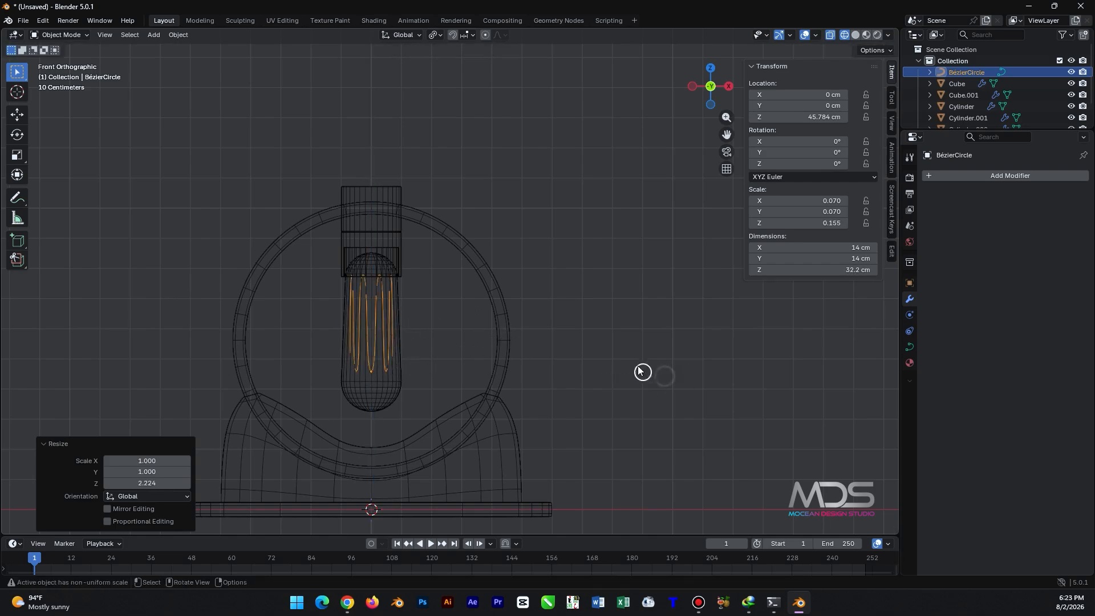
click(591, 279)
scroll(423, 212, down, 2)
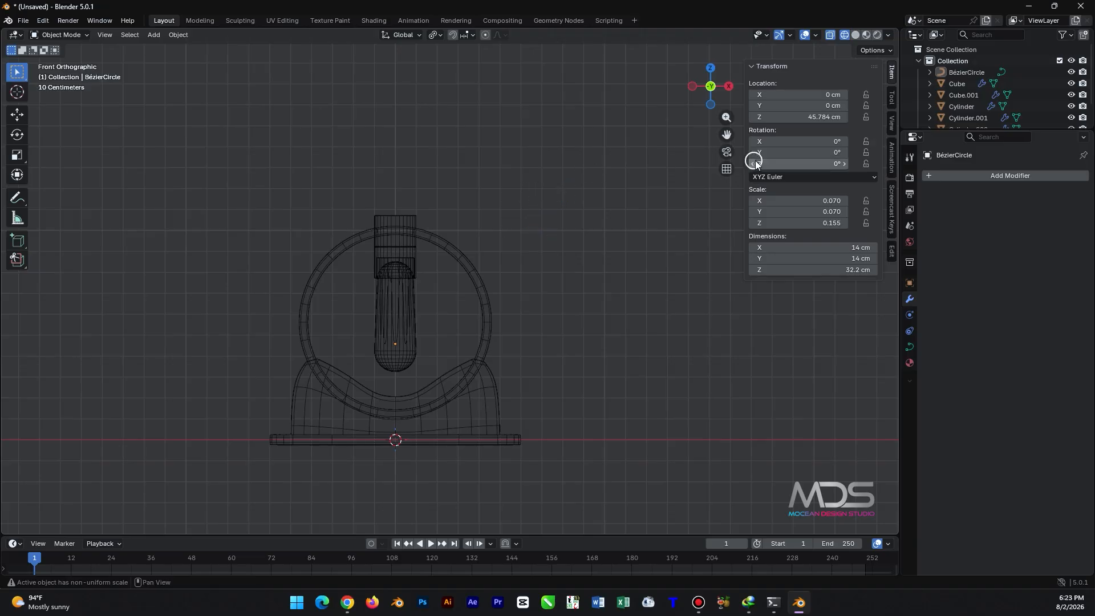
key(ctrl+z)
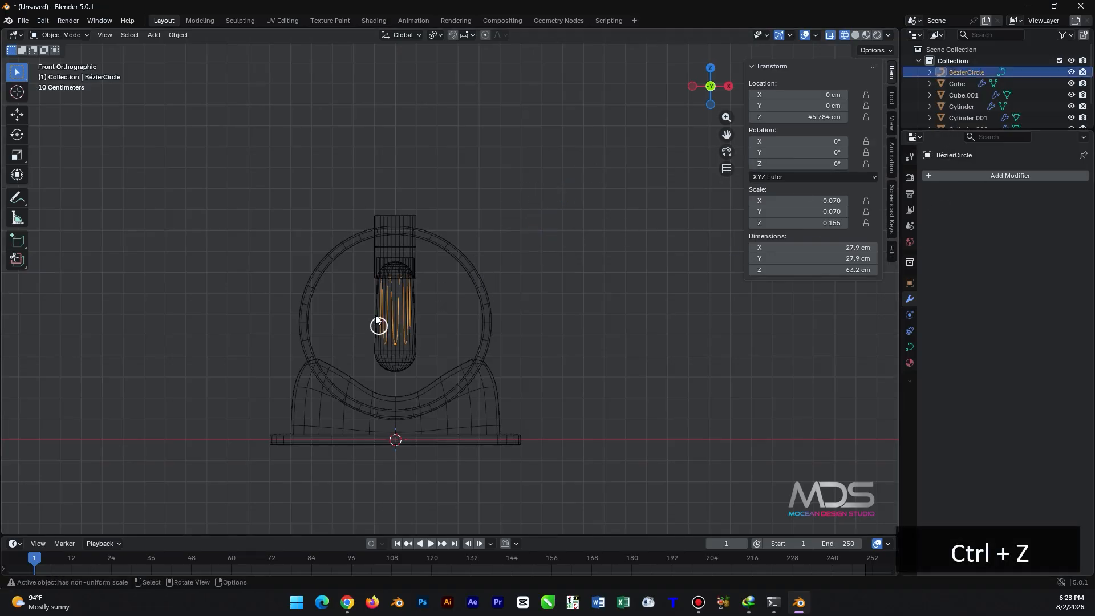
- Convert the filament object inside the bulb to a curve
scroll(410, 290, up, 3)
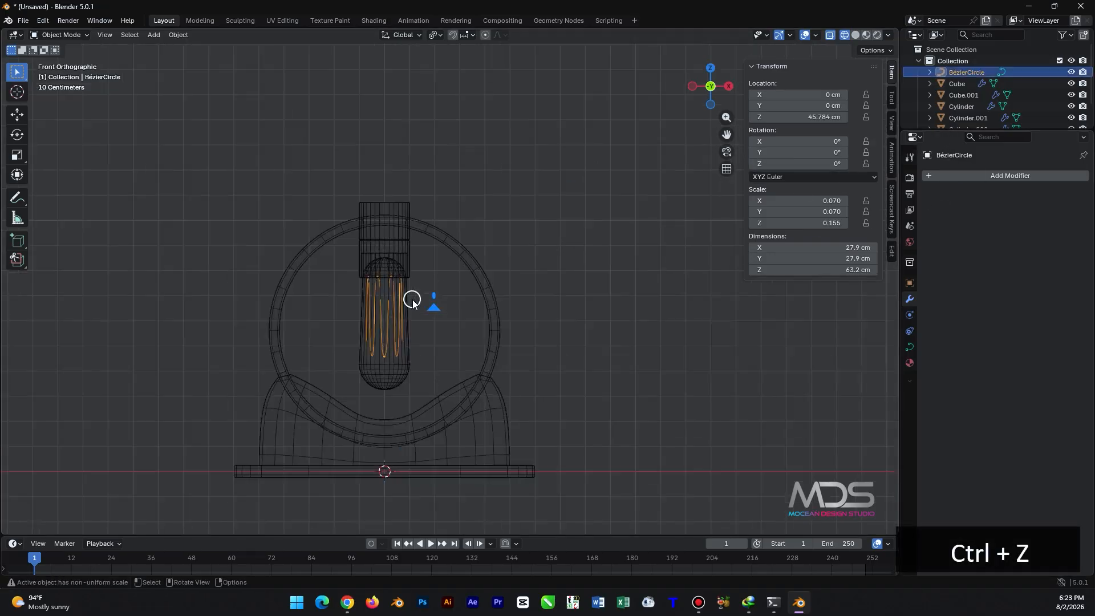
right_click(477, 159)
mouse_move(429, 212)
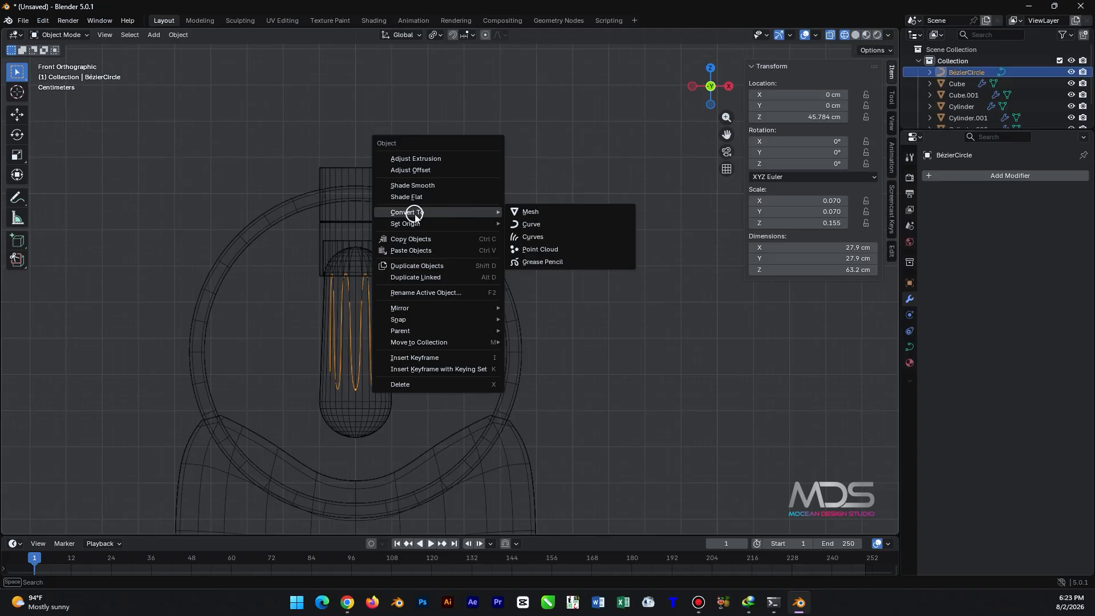
click(546, 225)
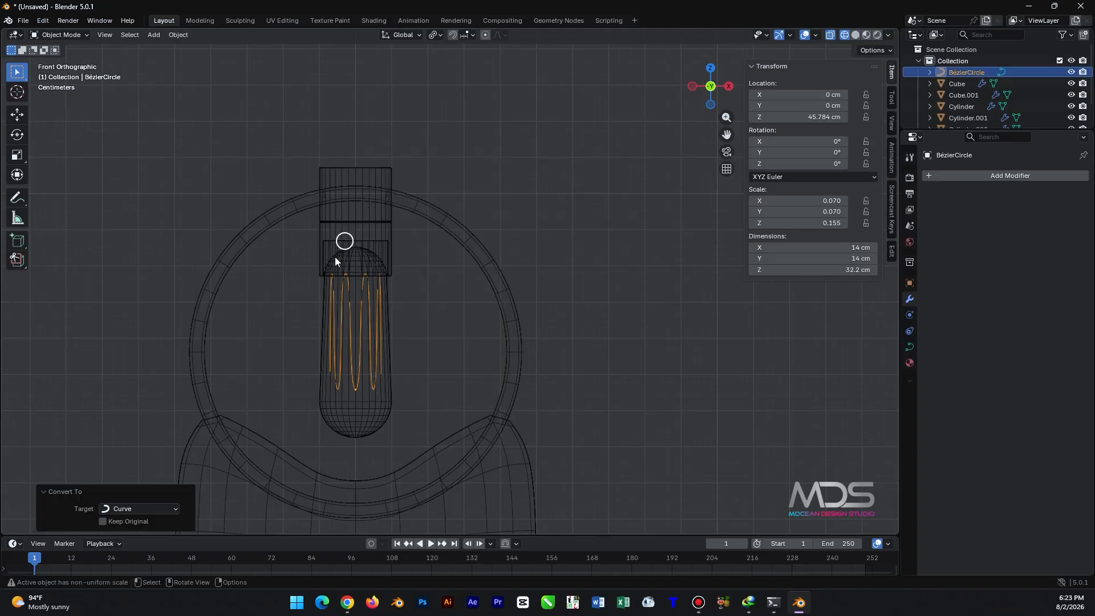
- Give the filament curve a round bevel with a depth of 1 cm
click(911, 345)
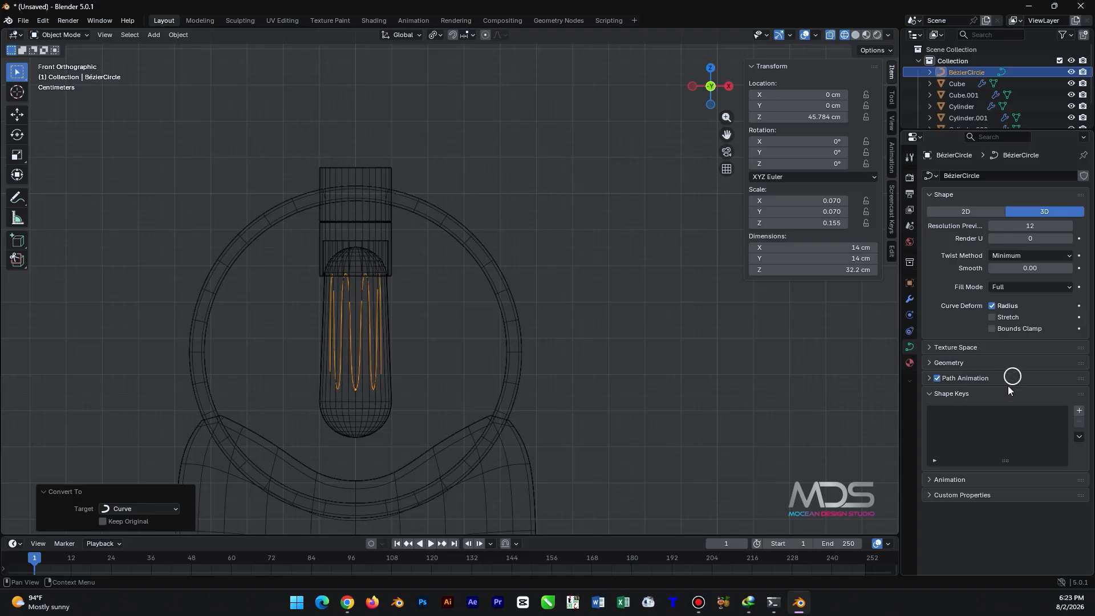
click(954, 363)
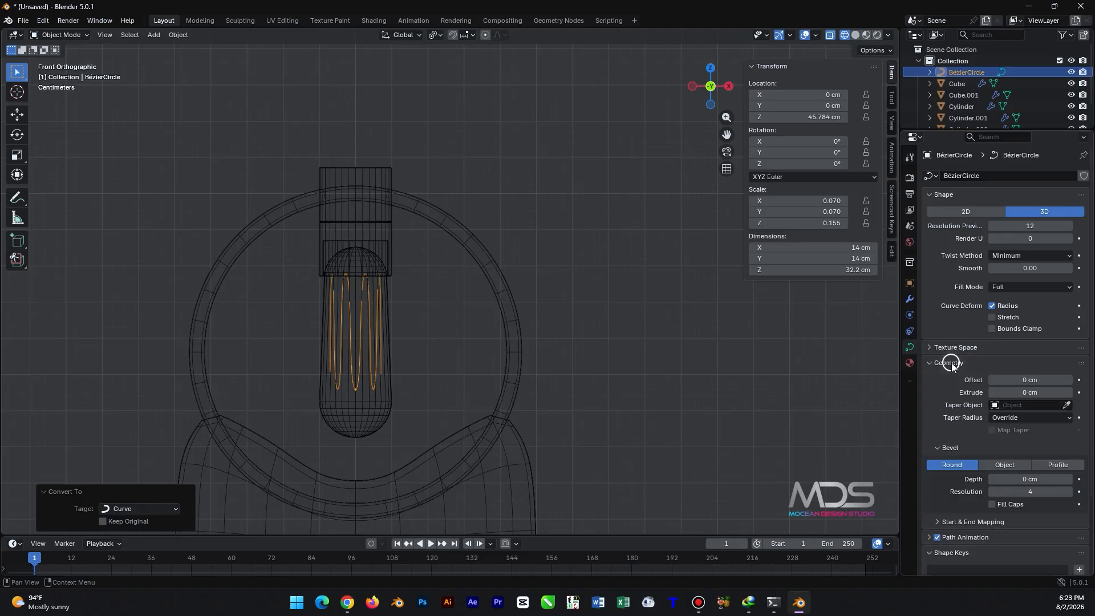
click(1028, 479)
key(Return)
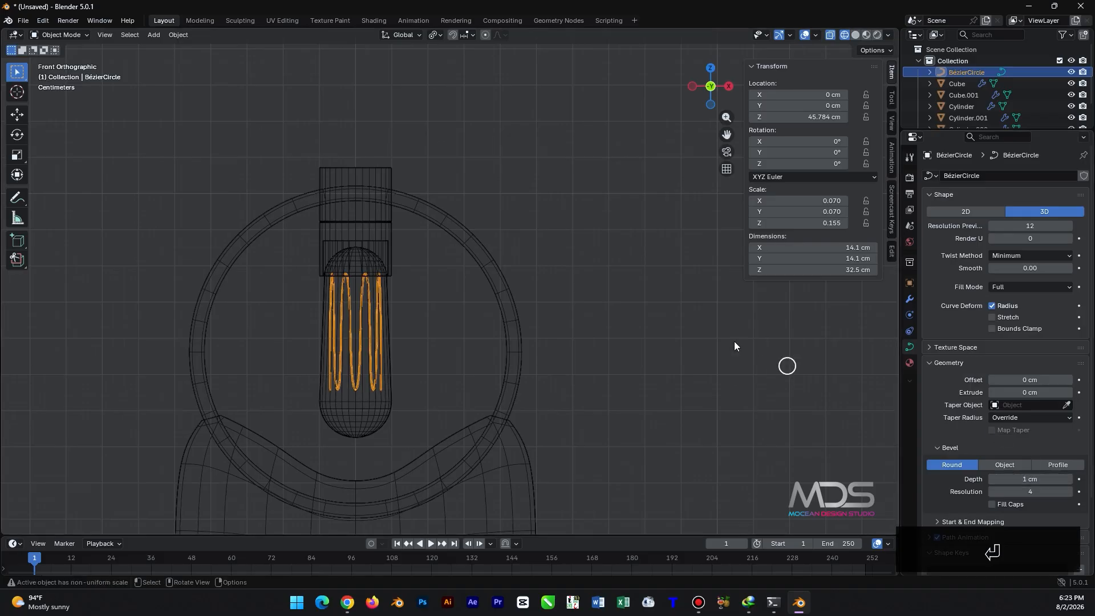
key(Tab)
click(488, 136)
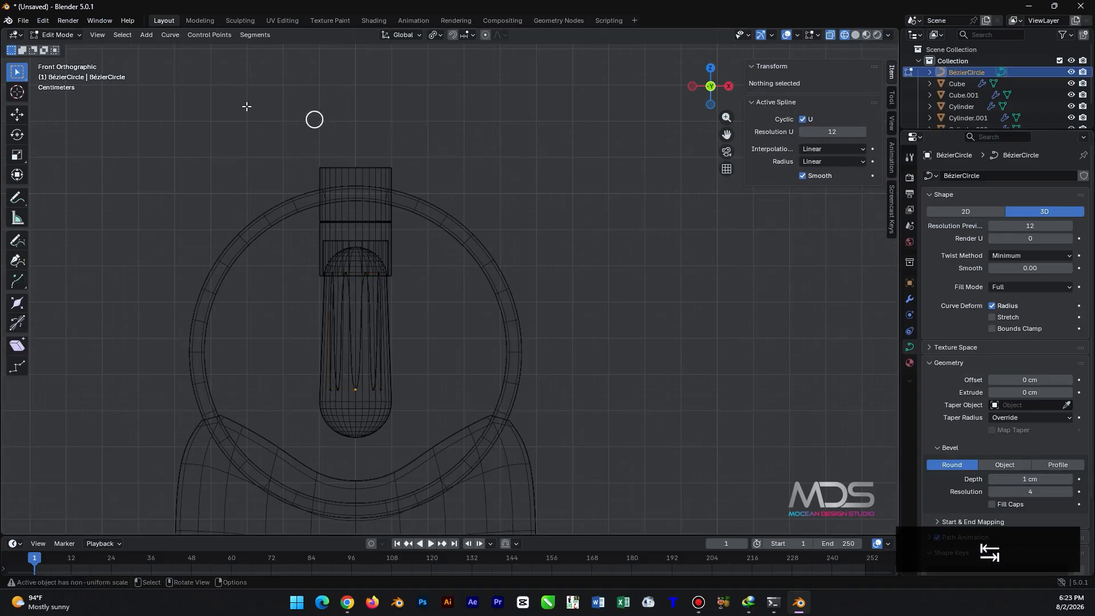
key(Tab)
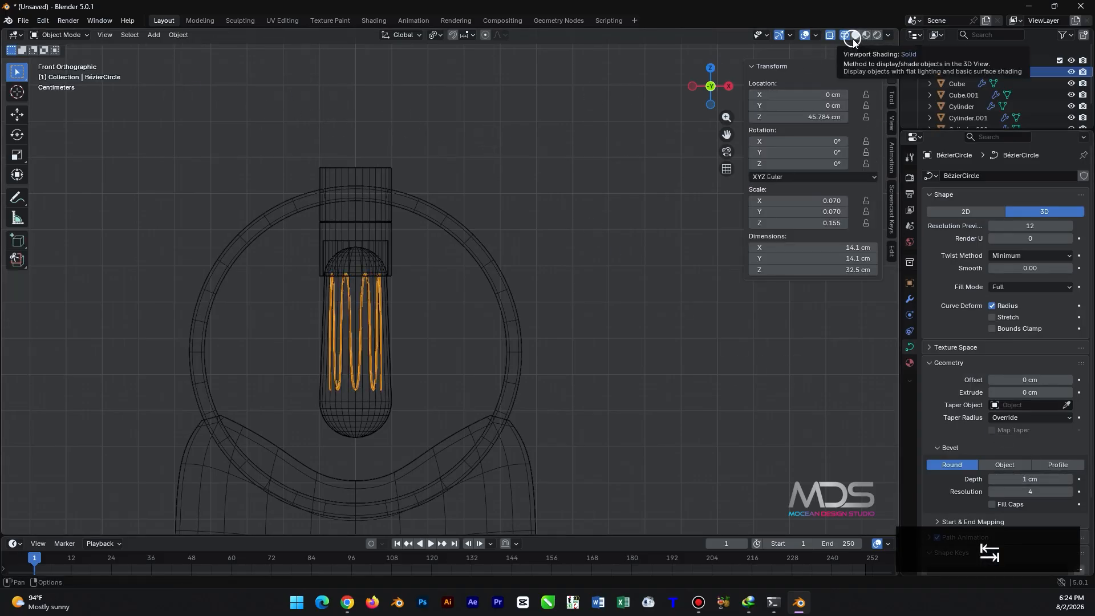
- Display the lamp in solid shading without X-ray and deselect the filament
click(830, 35)
scroll(419, 135, down, 4)
click(451, 211)
middle_drag(505, 285, 458, 393)
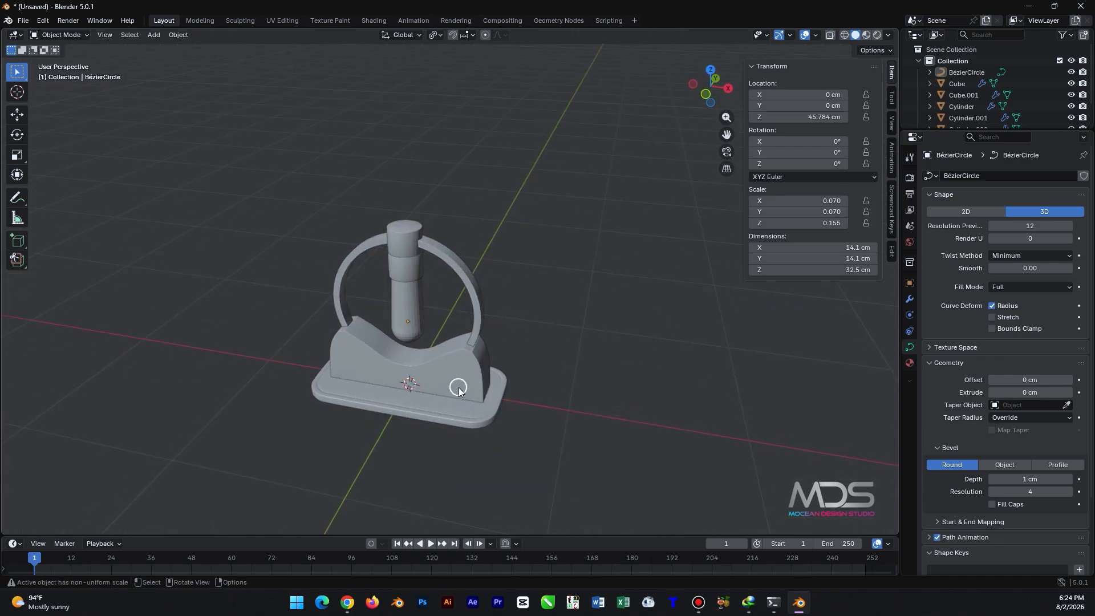
- Add a cylinder mesh and set its X, Y and Z dimensions to 10 cm
key(shift+a)
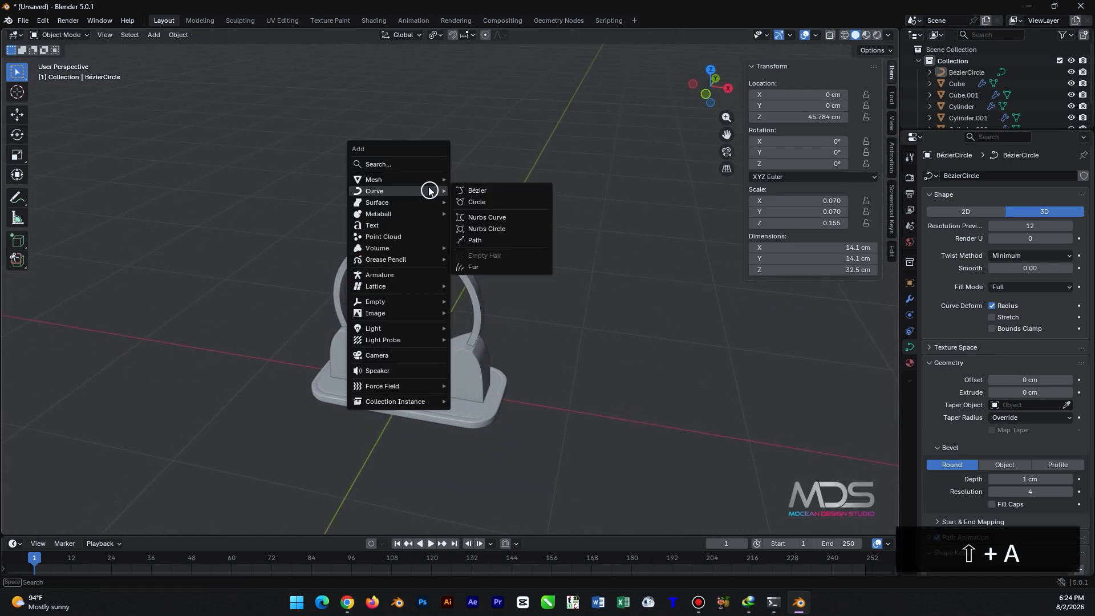
mouse_move(422, 179)
click(496, 236)
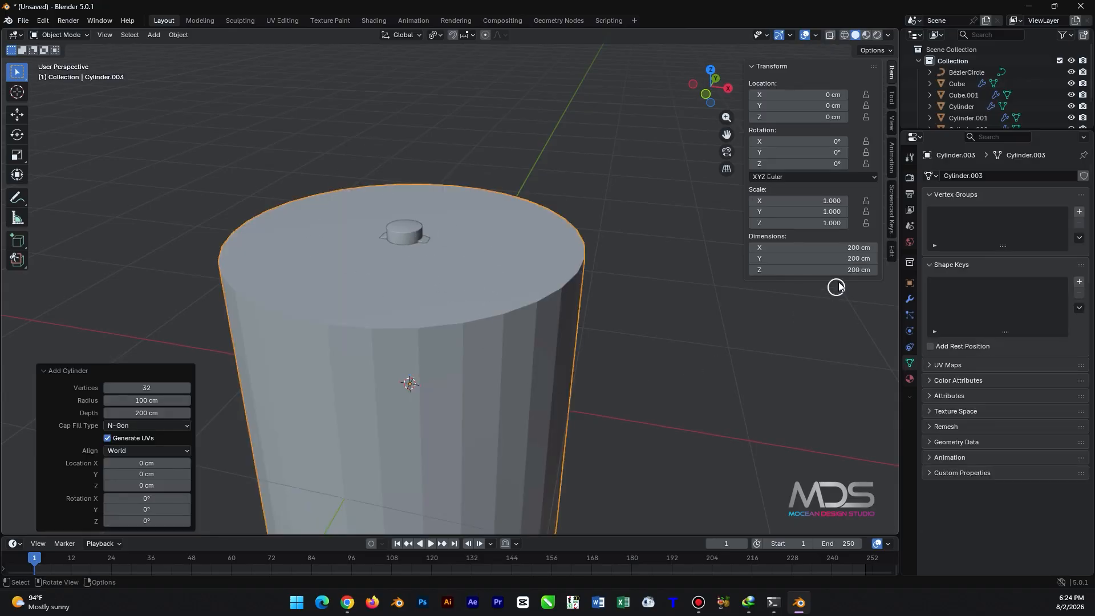
click(858, 248)
text(10)
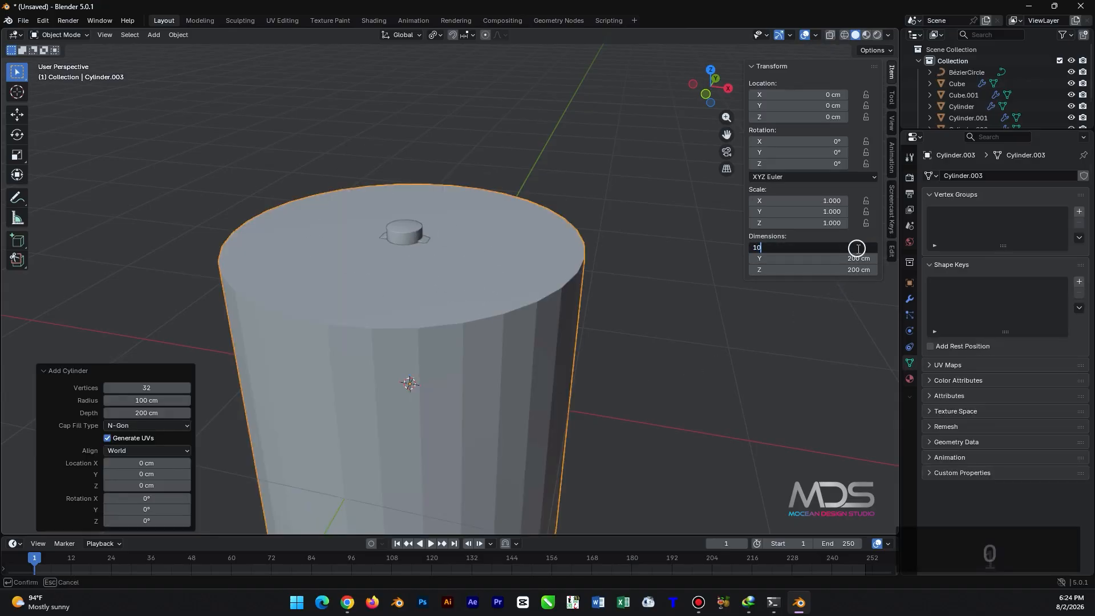
key(Tab)
text(10)
key(Tab)
text(10)
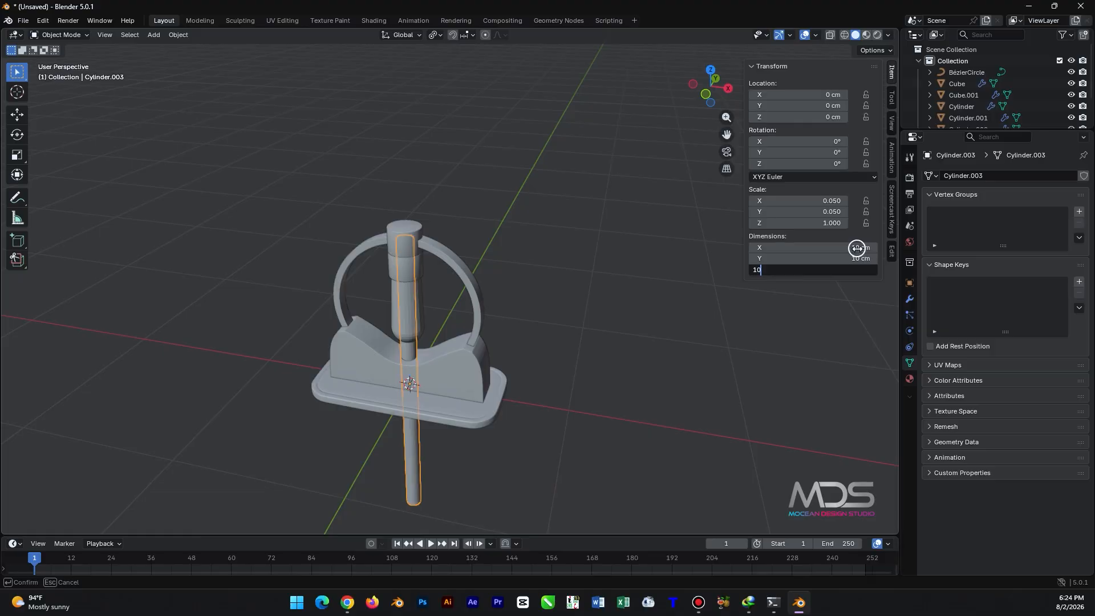
key(Return)
- In front view, move the cylinder onto the right part of the lamp body, about 34.7 cm in X and 16 cm in Z
key(KP_1)
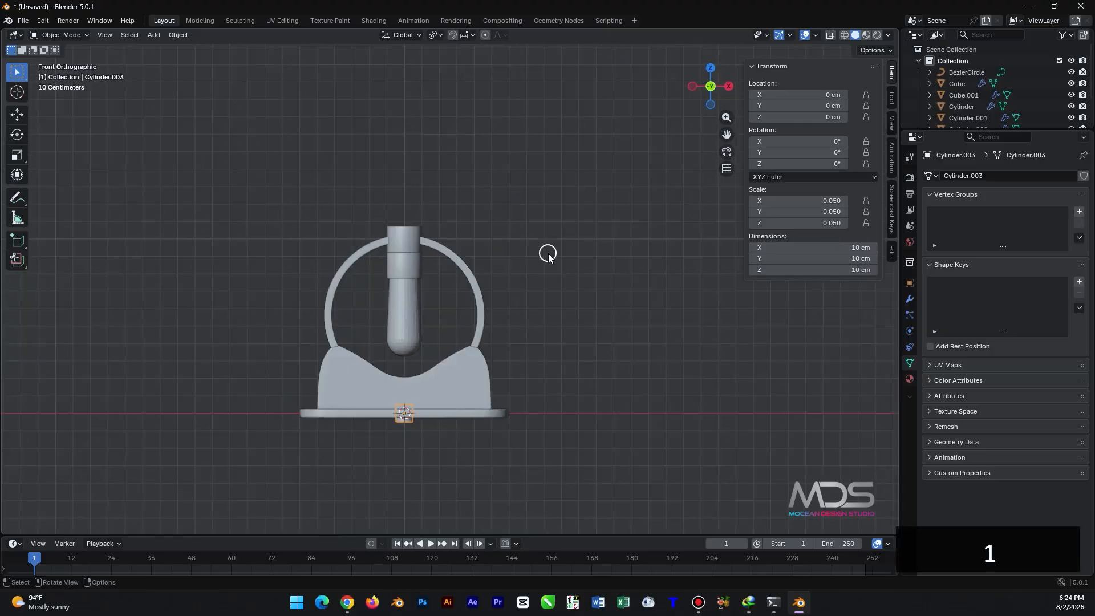
scroll(456, 420, up, 4)
scroll(434, 239, down, 2)
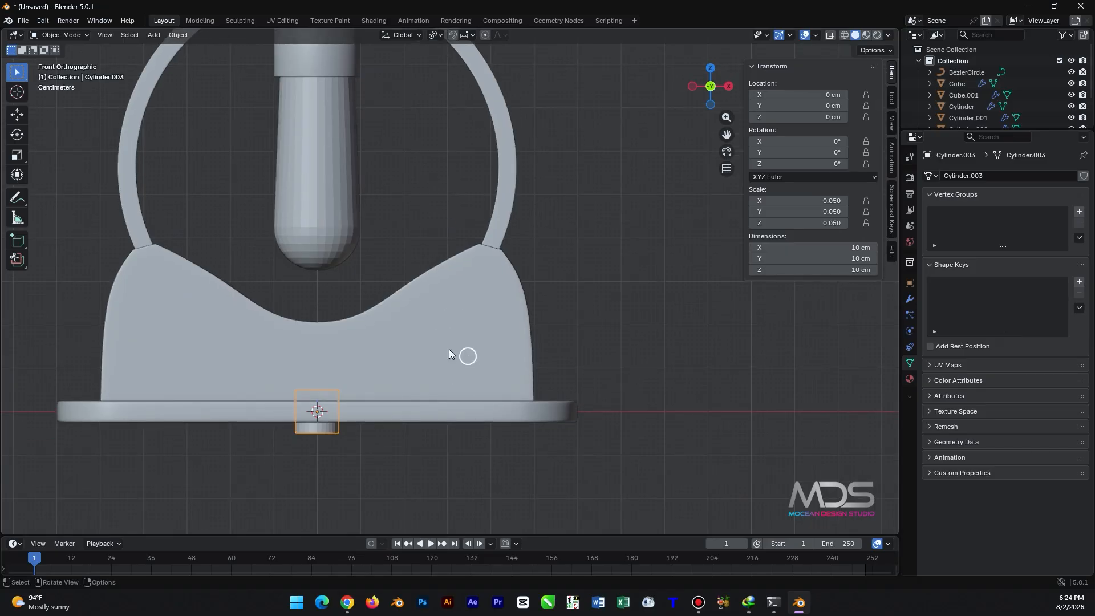
key(g)
click(586, 265)
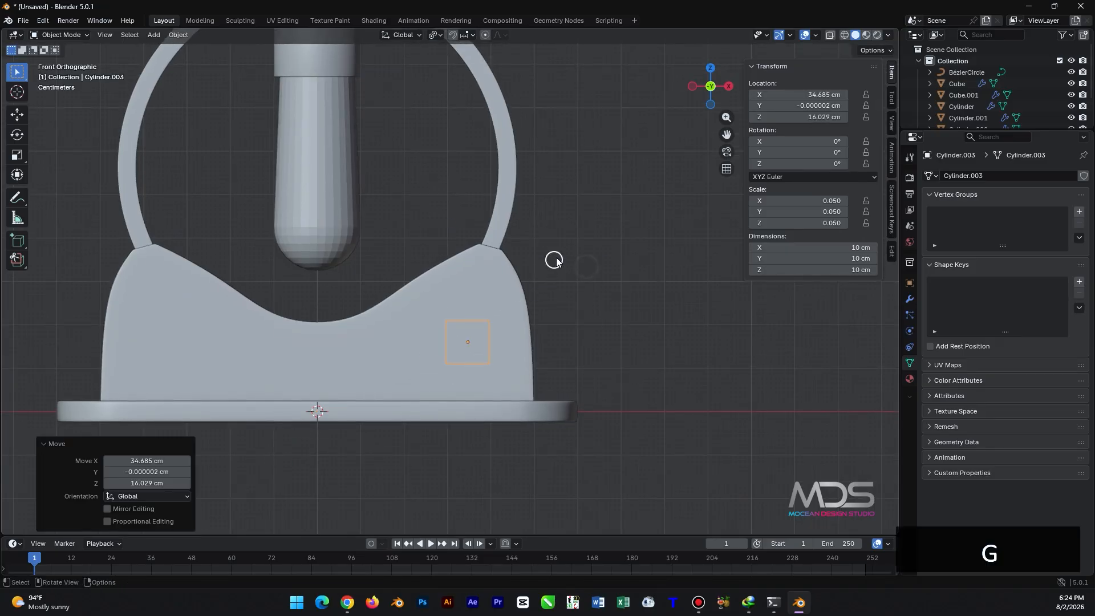
- Rotate the cylinder 90° about the X axis
key(r)
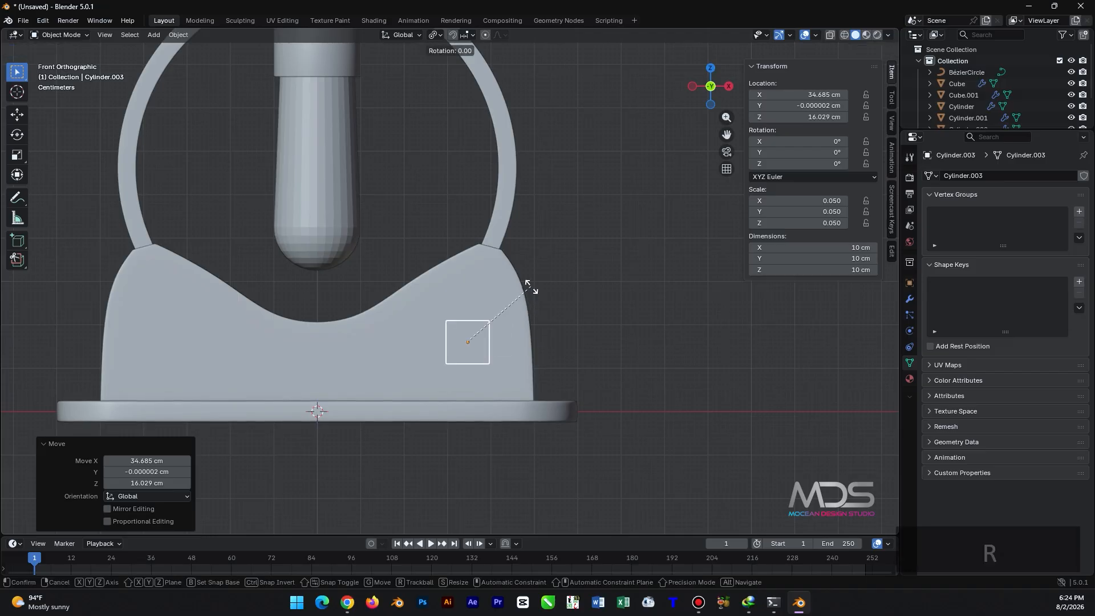
text(x)
text(90)
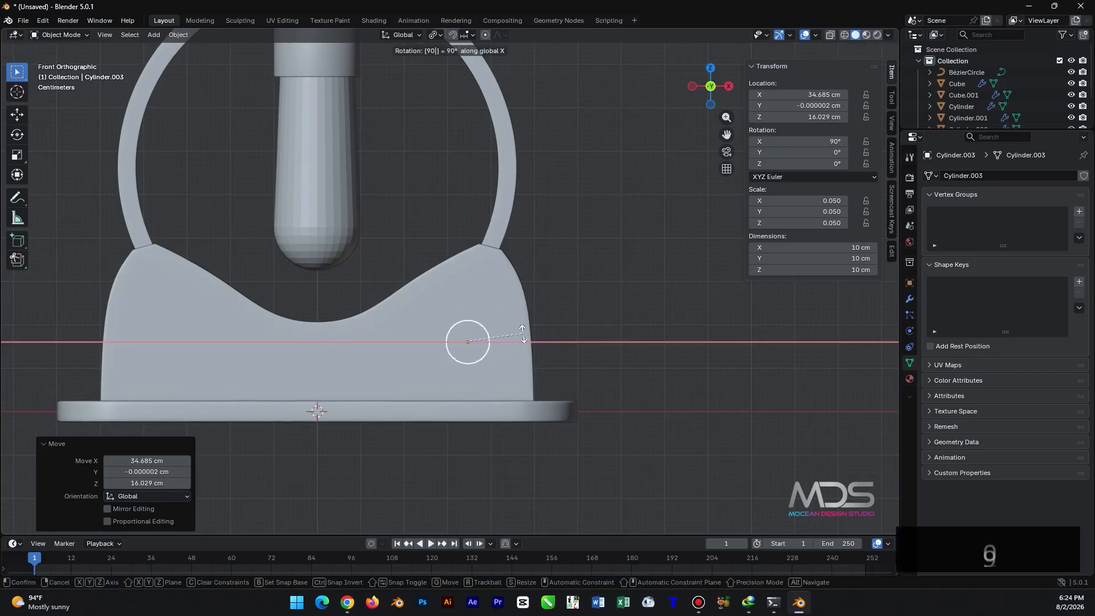
key(Return)
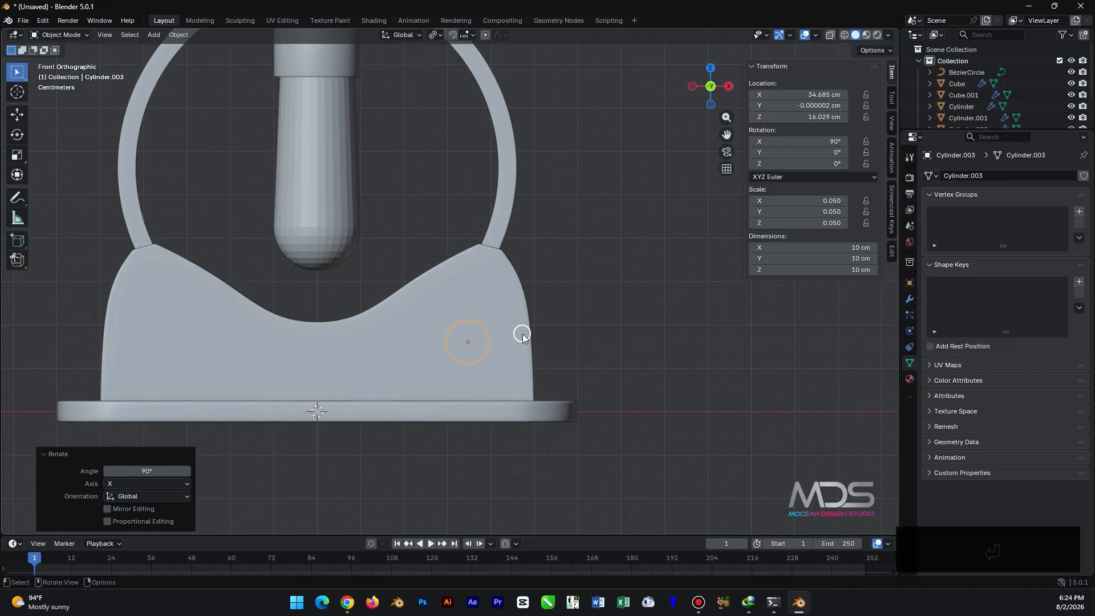
- In right view, move the cylinder about -16.2 cm along Y, out in front of the lamp body
key(KP_3)
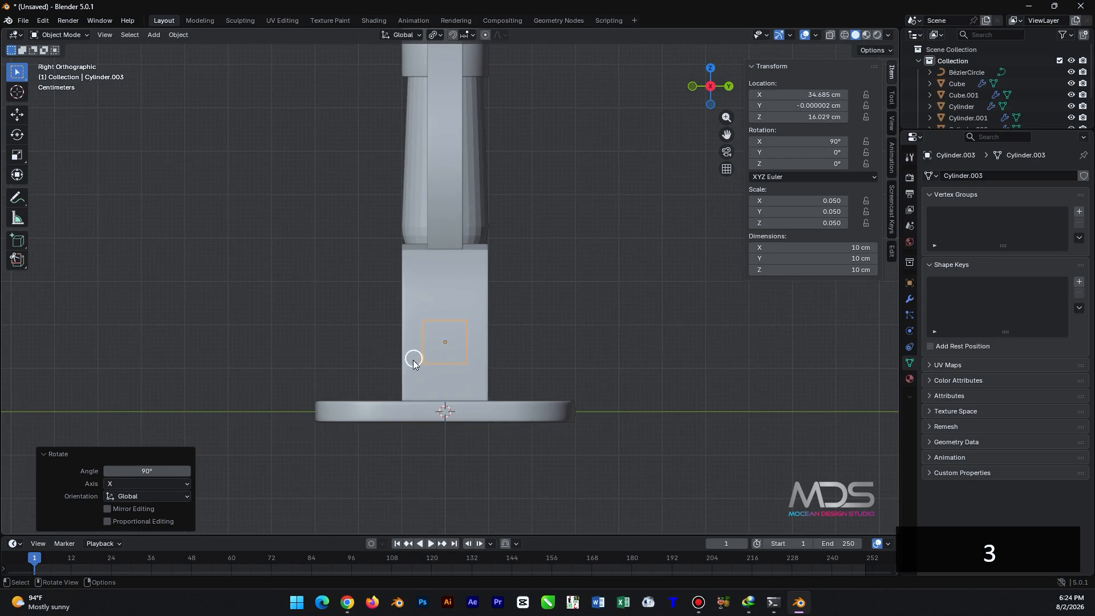
scroll(414, 365, up, 4)
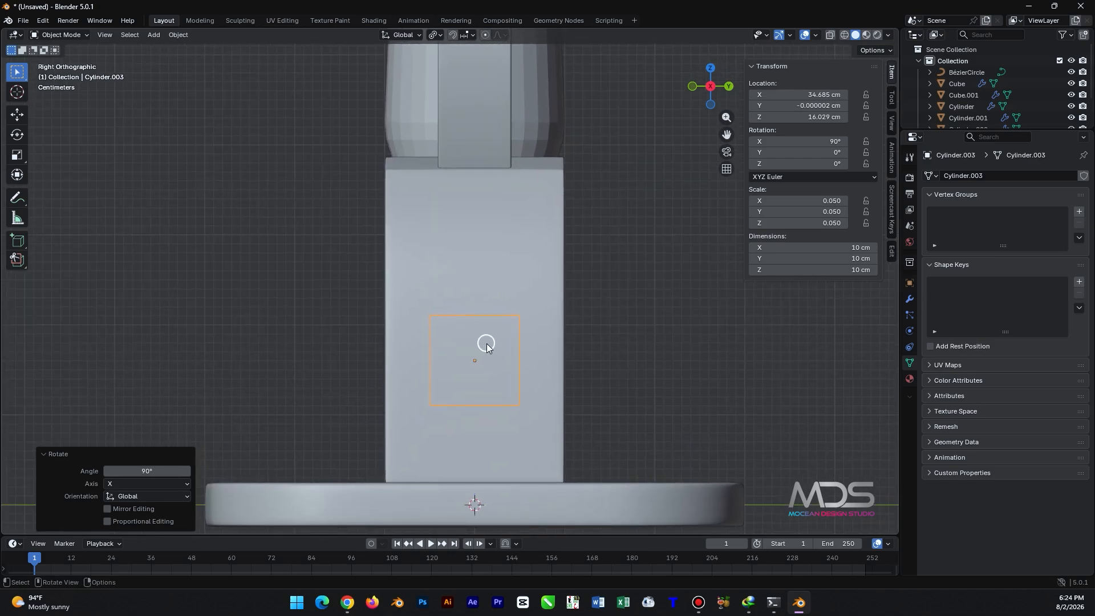
key(g)
key(y)
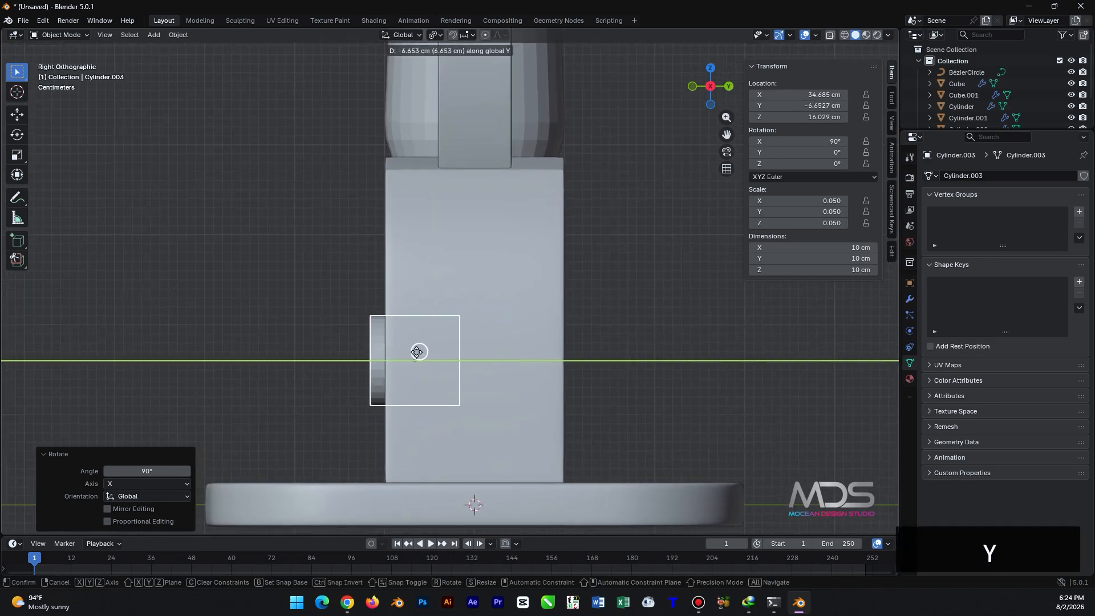
click(364, 352)
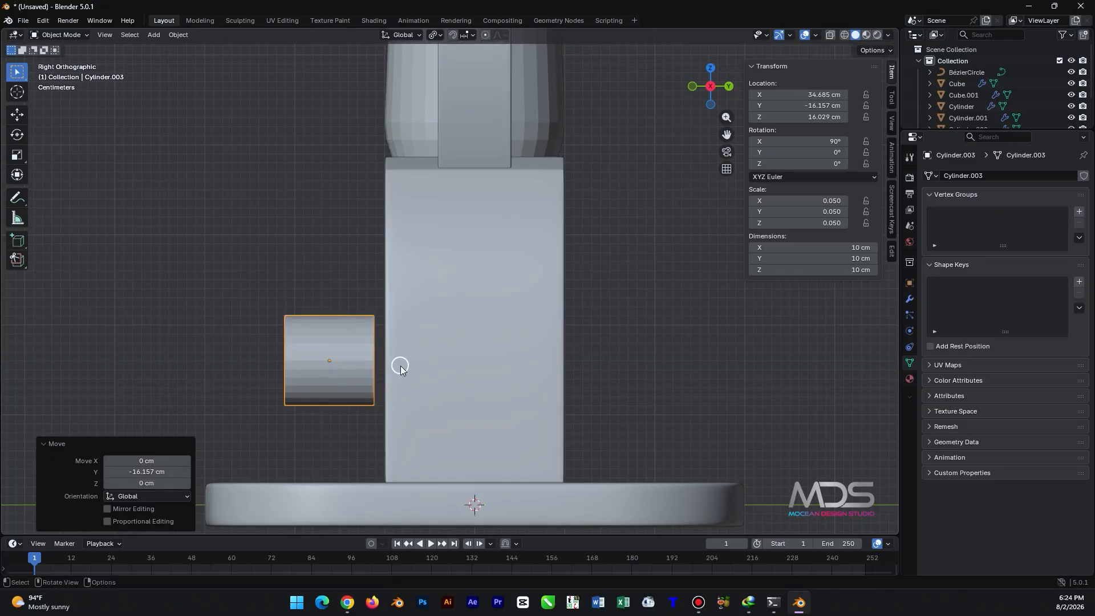
- Flatten the cylinder along Y to about 2.95 cm thick and move it about 5.1 cm along Y against the lamp body's front face
key(s)
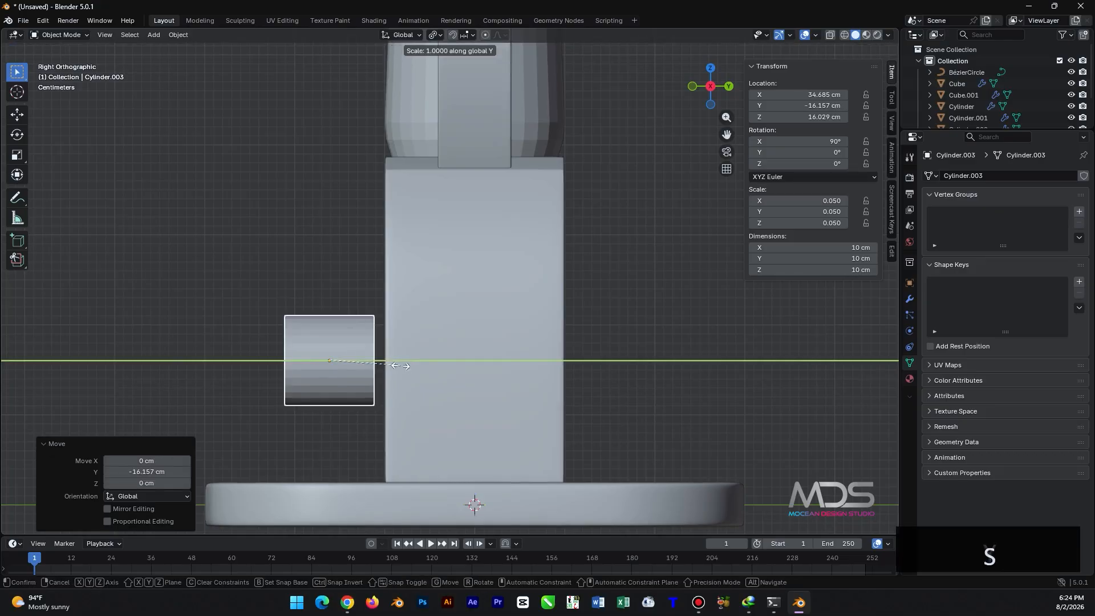
key(y)
click(351, 364)
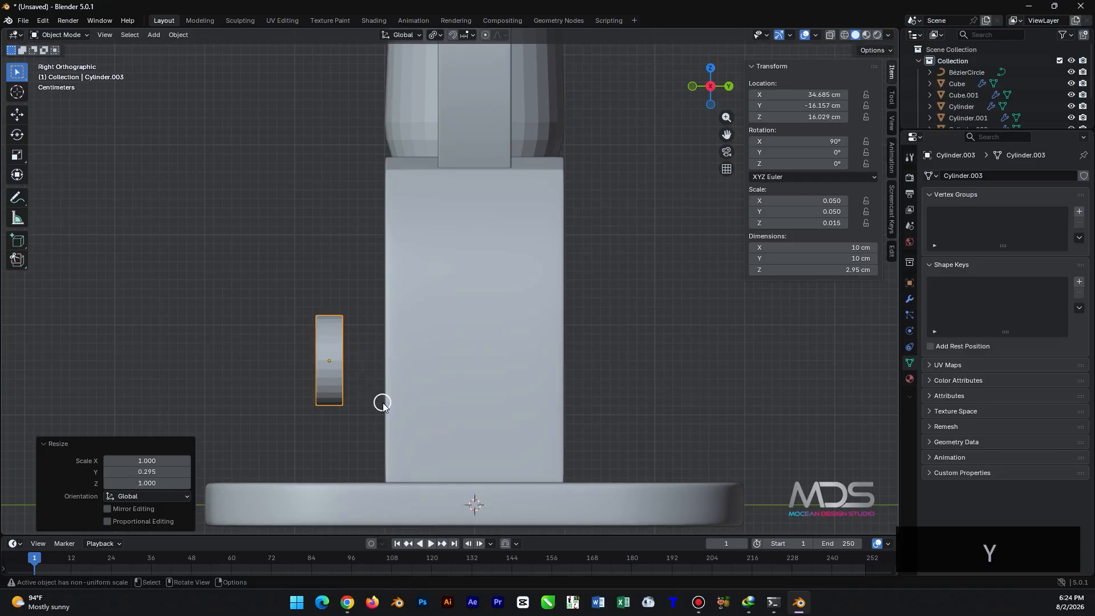
key(g)
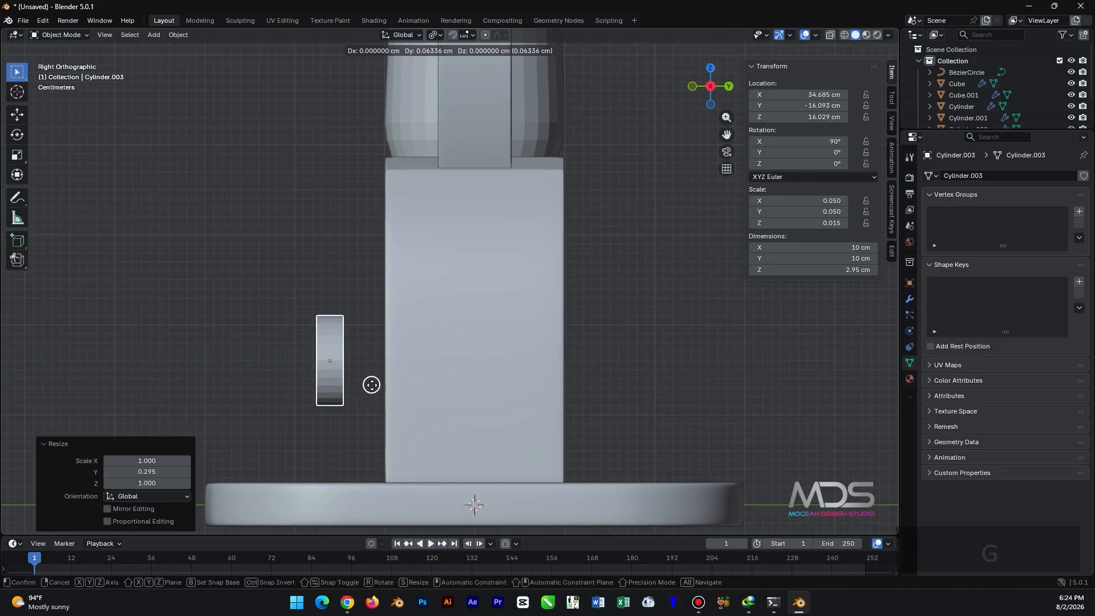
key(y)
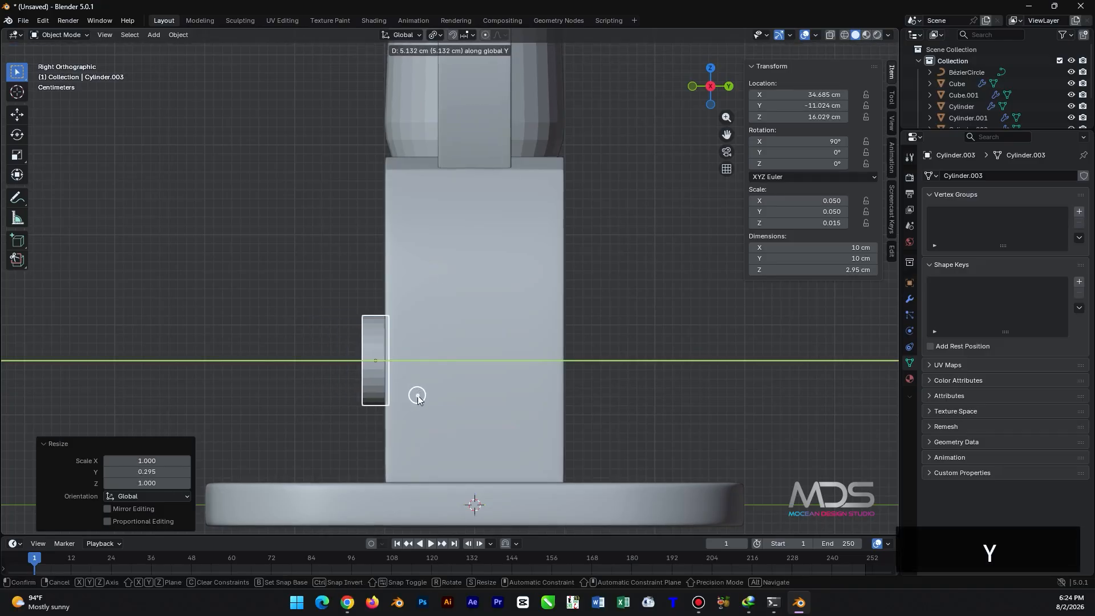
click(413, 392)
- Apply the scale of the flattened knob cylinder
key(ctrl+a)
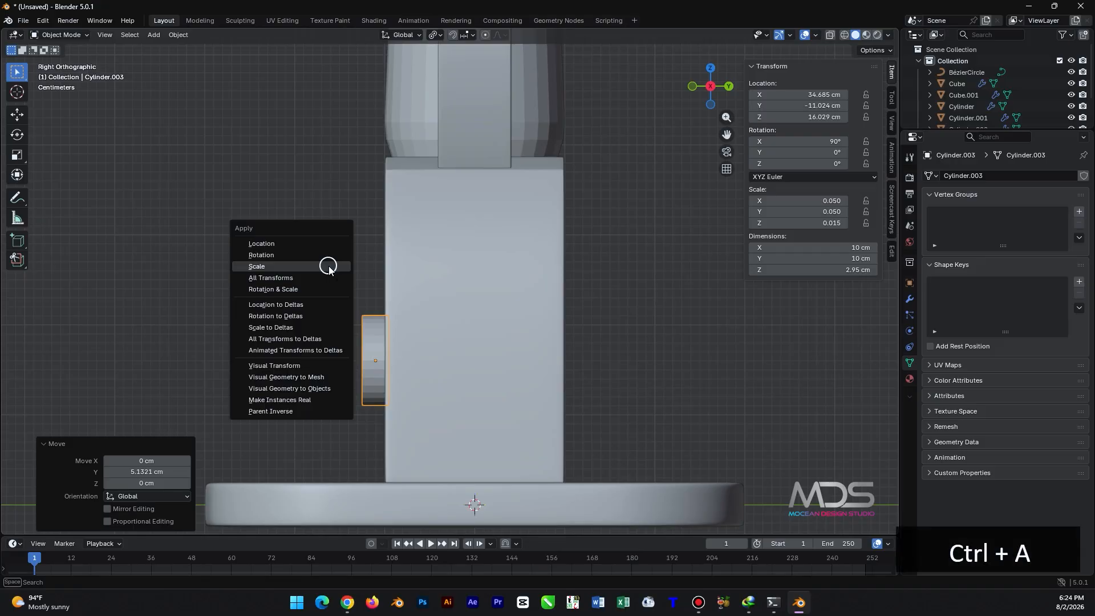
click(328, 266)
middle_drag(346, 331, 576, 374)
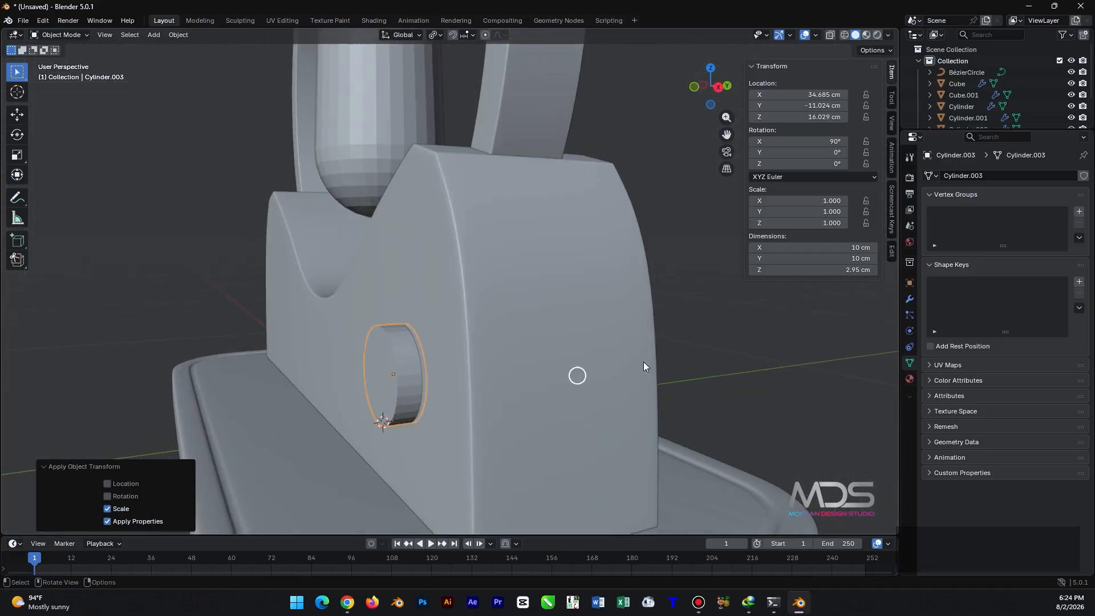
- Add a Bevel modifier to the flattened knob cylinder with a 0.2 cm amount and 3 segments
click(910, 299)
click(1007, 175)
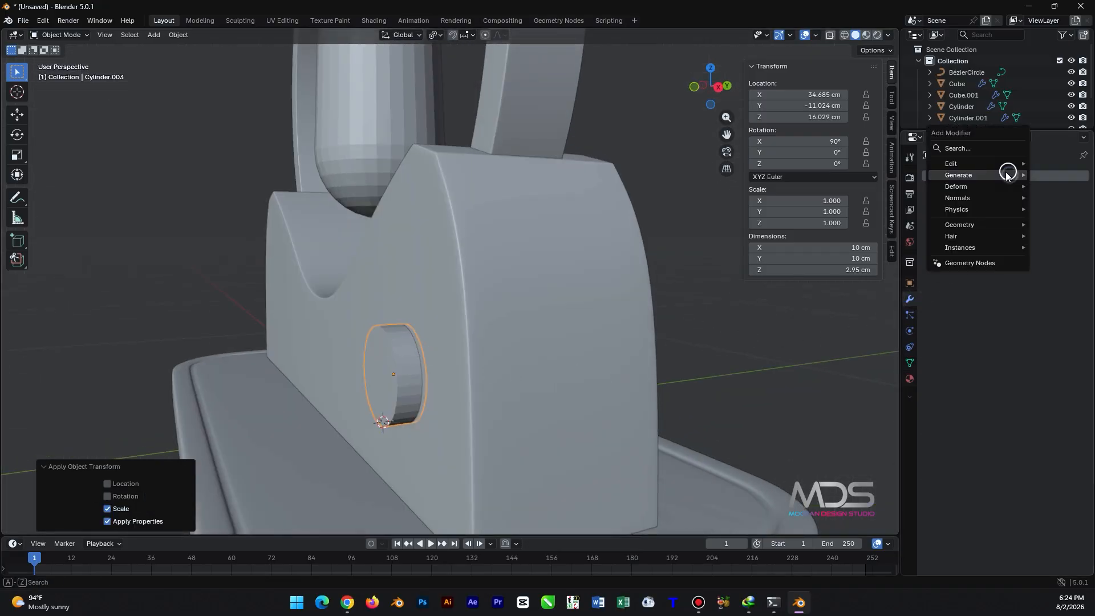
click(970, 175)
click(852, 197)
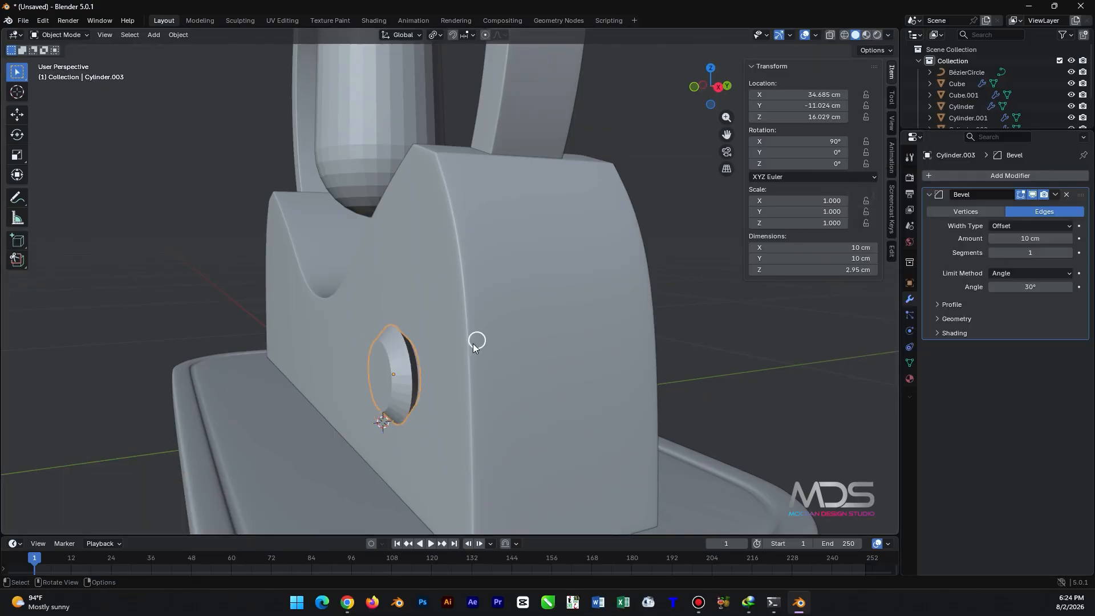
scroll(501, 336, up, 3)
click(1017, 241)
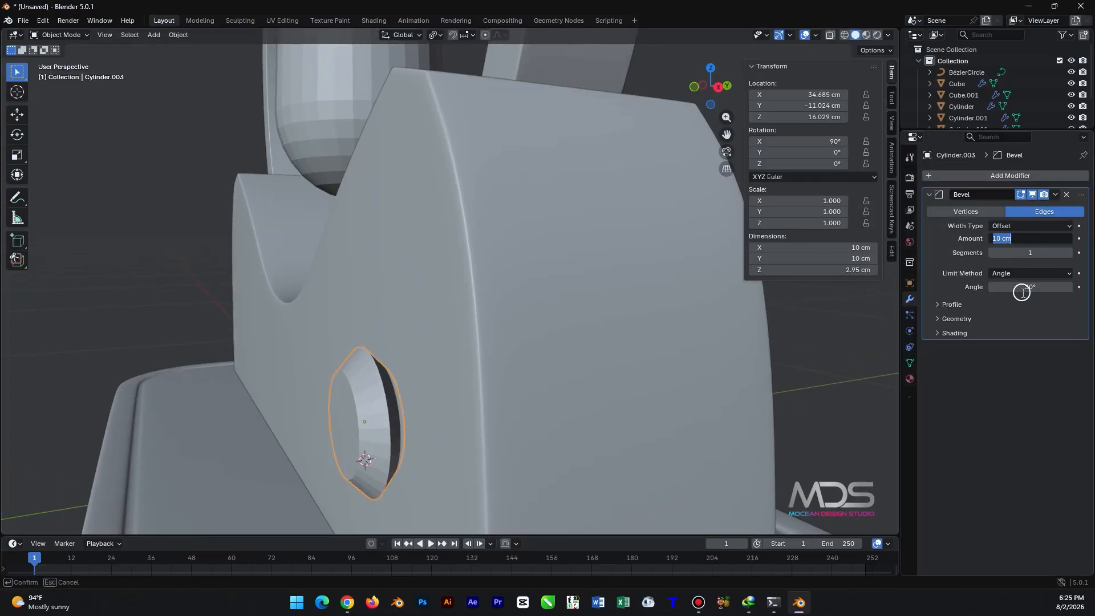
text(0.2)
key(Tab)
text(3)
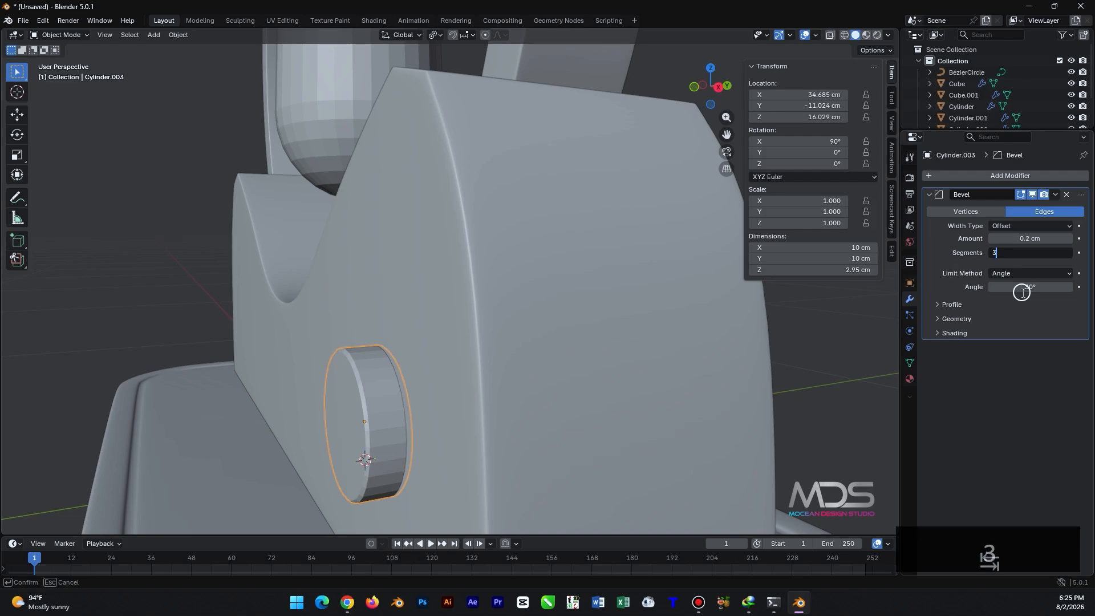
key(Return)
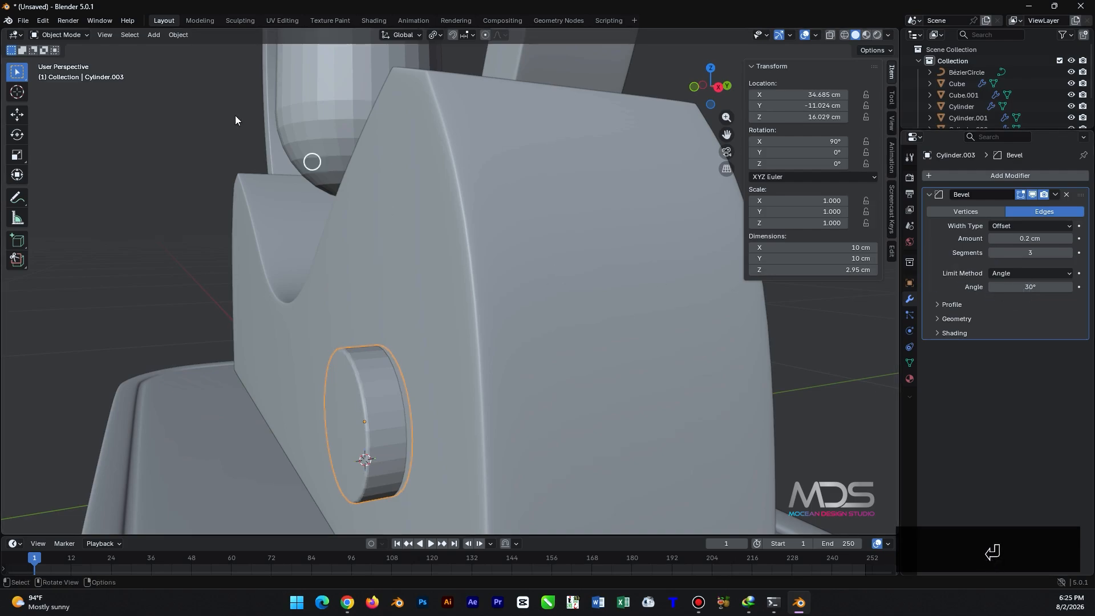
- Apply Shade Auto Smooth to the knob cylinder on the lamp body's front, then deselect it
right_click(157, 90)
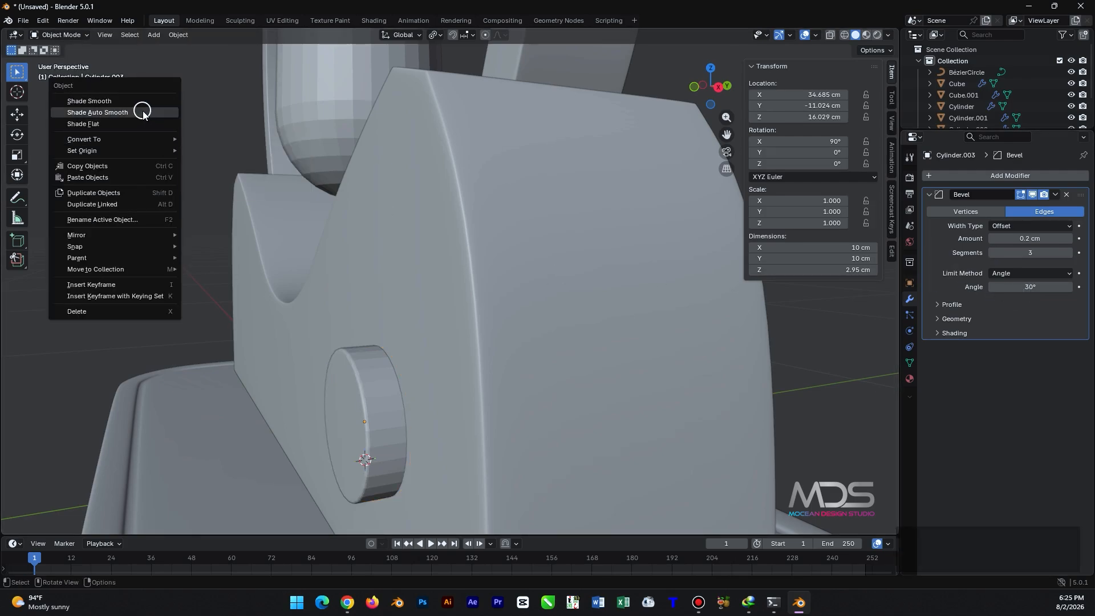
click(142, 111)
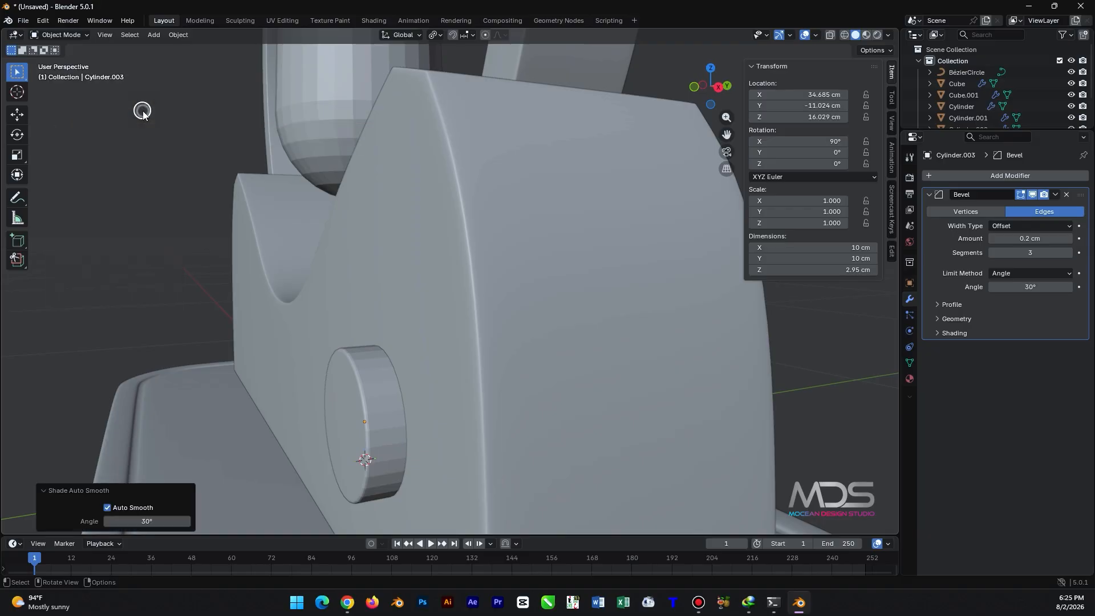
click(348, 405)
right_click(159, 155)
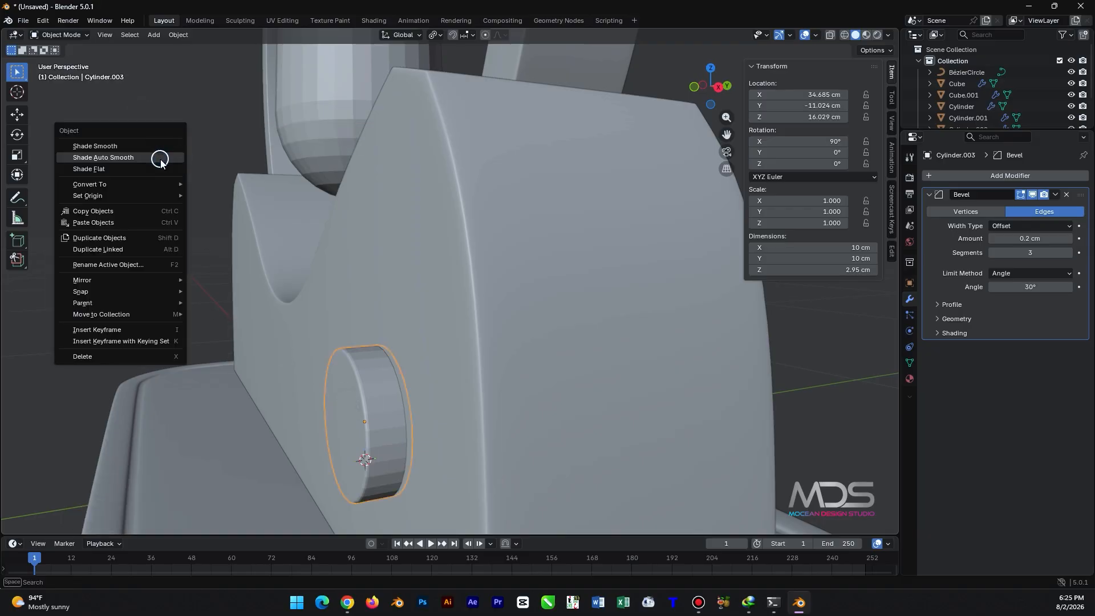
click(159, 157)
click(186, 214)
middle_drag(216, 242, 438, 316)
scroll(460, 327, down, 5)
middle_drag(444, 241, 336, 349)
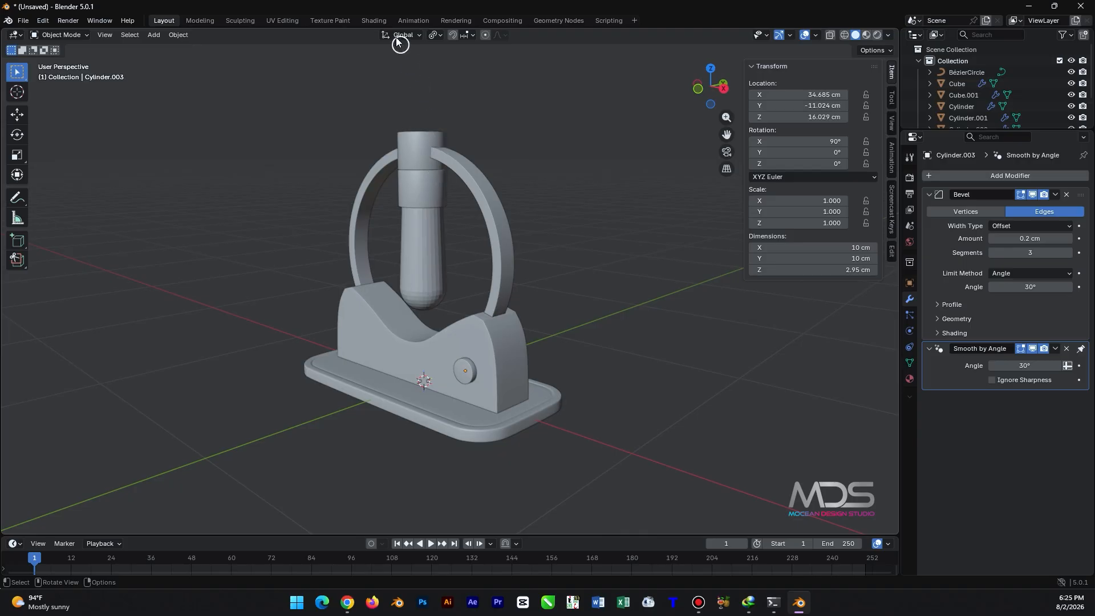
- In the Shading workspace, give the base plate a new material with a dark reddish-brown base color
click(380, 24)
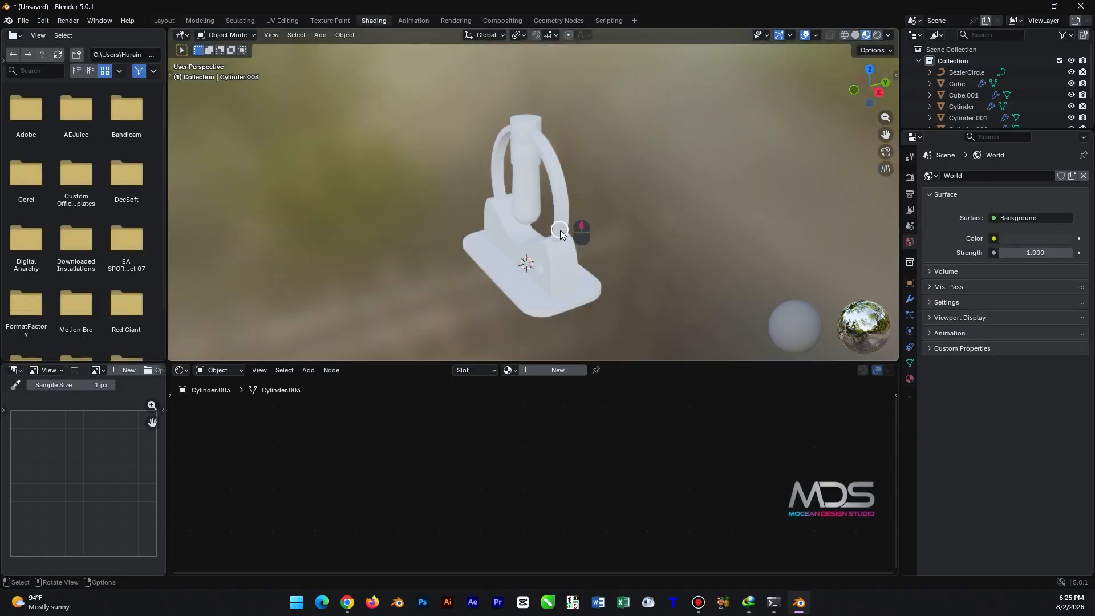
mouse_move(560, 230)
middle_down()
mouse_move(583, 276)
mouse_move(548, 256)
middle_up()
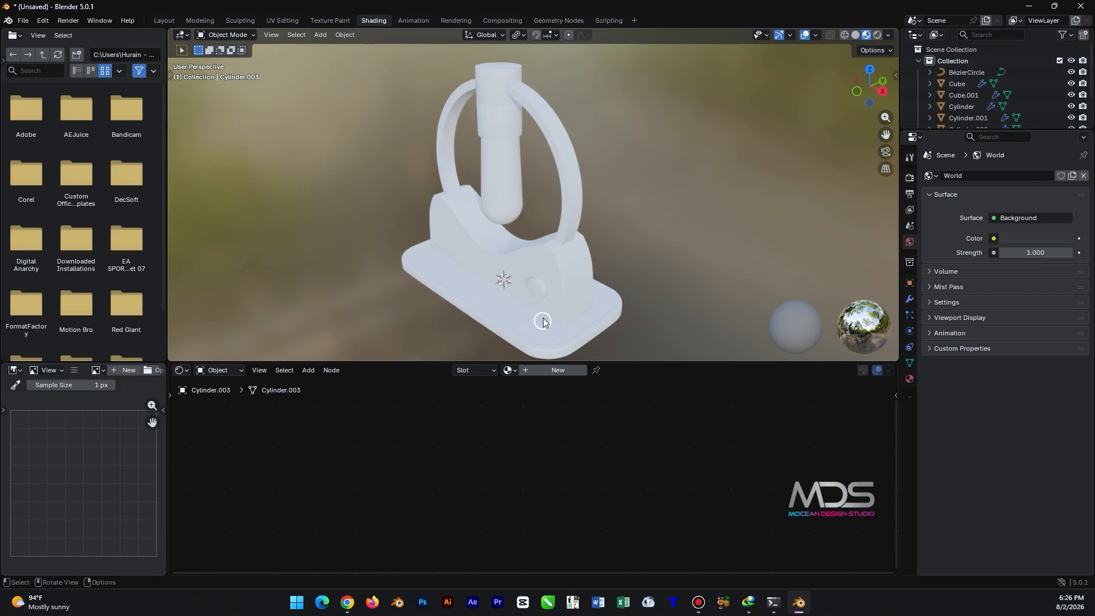
click(444, 282)
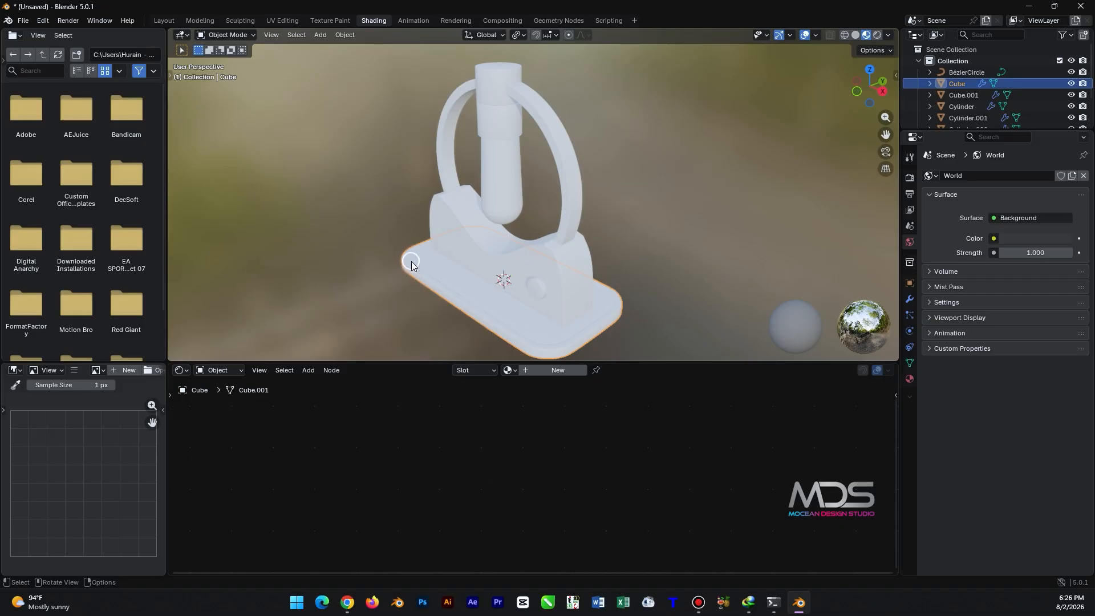
click(566, 371)
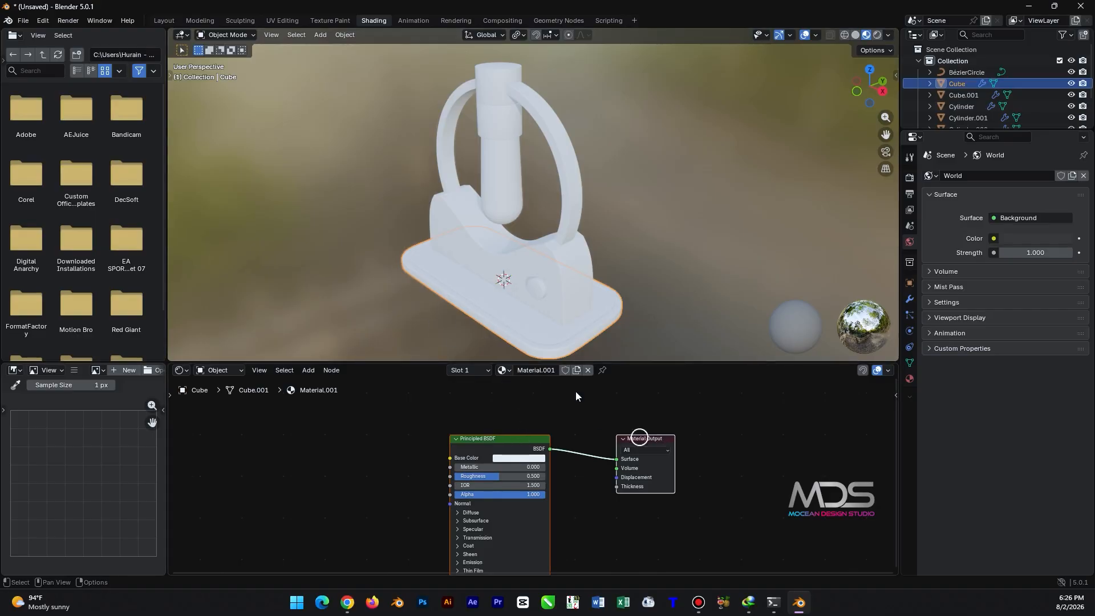
drag(508, 437, 521, 420)
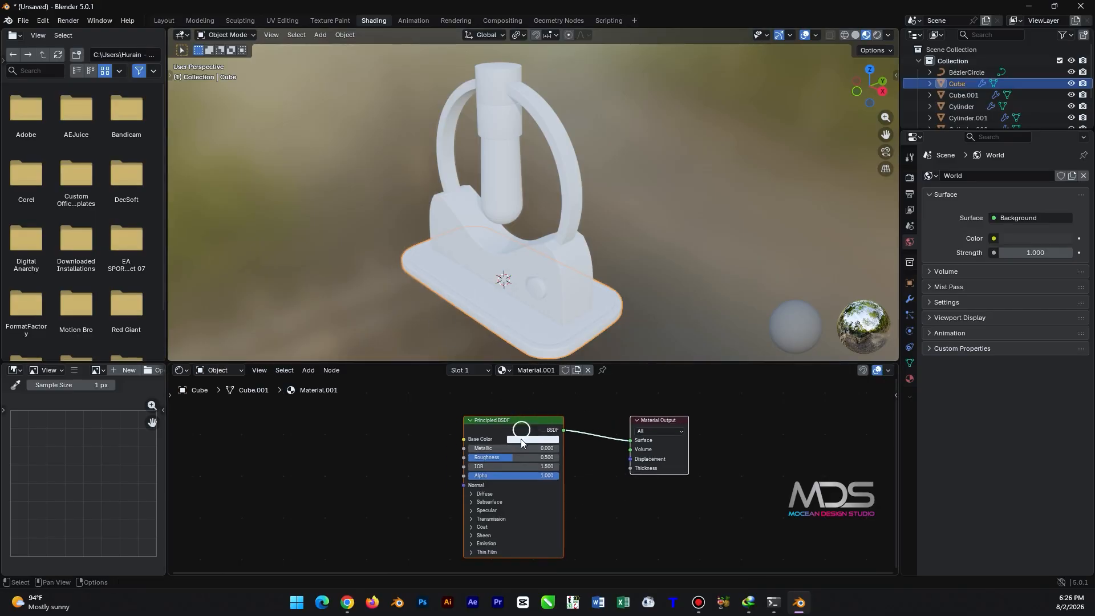
click(530, 440)
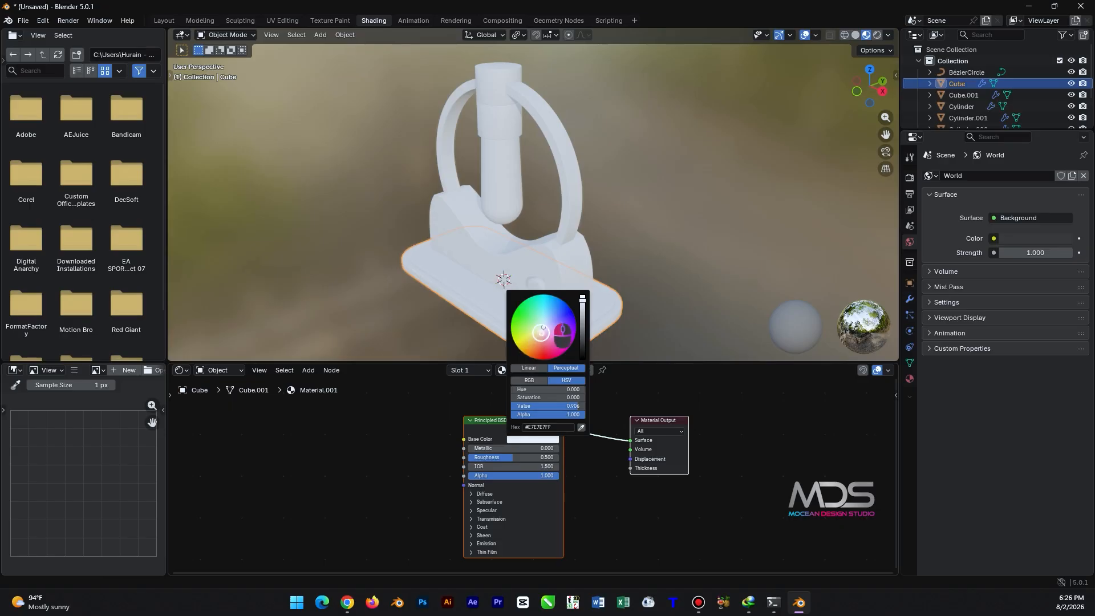
mouse_move(563, 336)
mouse_down()
mouse_move(558, 351)
mouse_move(582, 326)
mouse_move(542, 342)
mouse_move(587, 326)
mouse_move(603, 336)
mouse_move(583, 343)
mouse_up()
- Enter Edit Mode on the base plate and select the face loop of its flat top border, outside the groove
scroll(525, 313, up, 3)
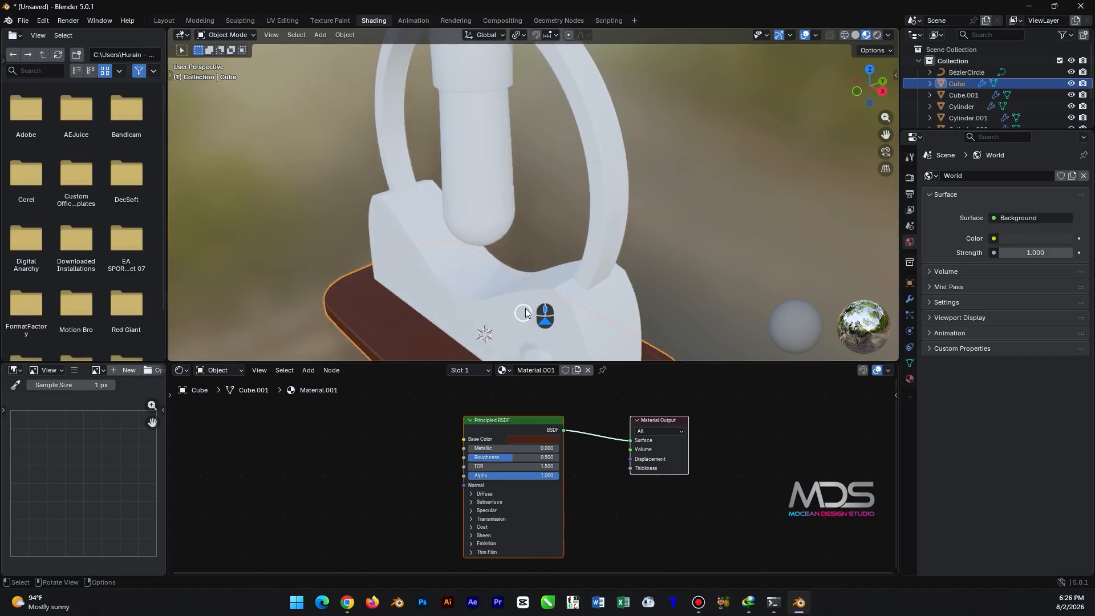
middle_drag(526, 313, 504, 279)
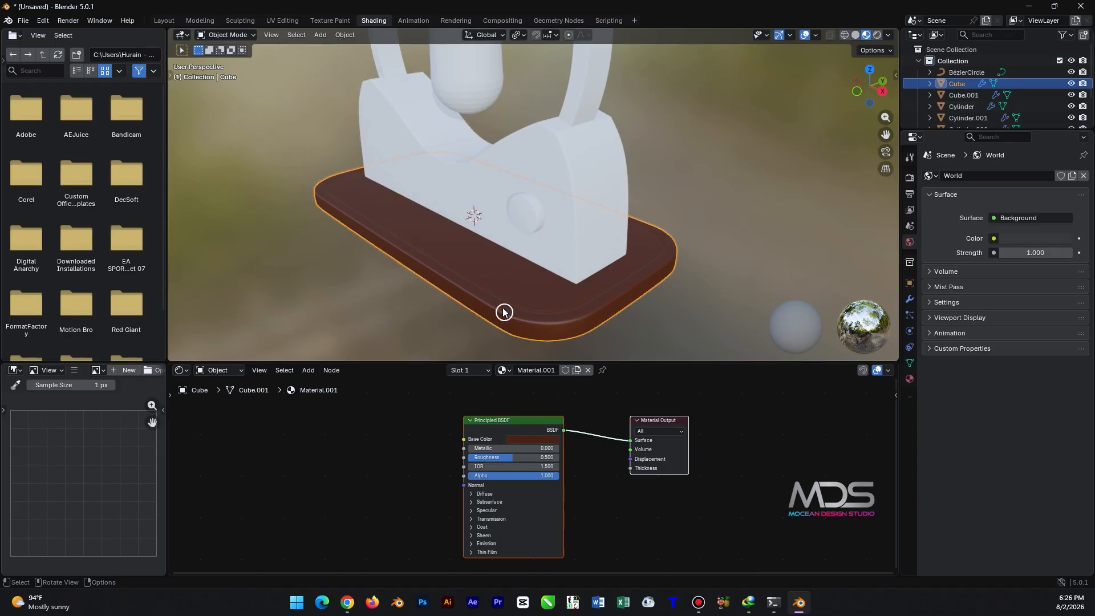
key(Tab)
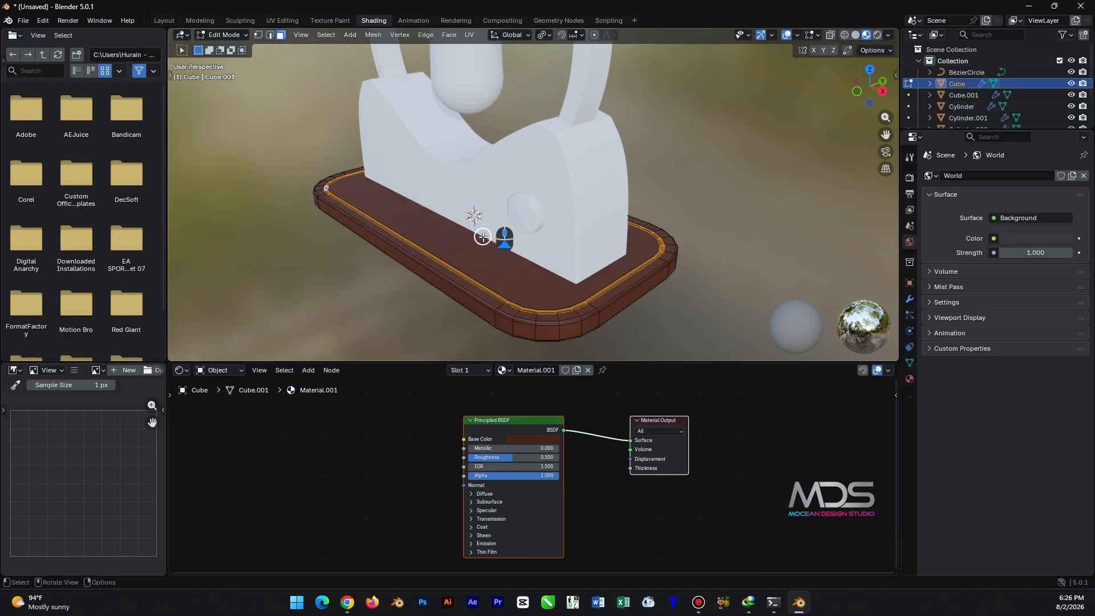
scroll(481, 232, up, 3)
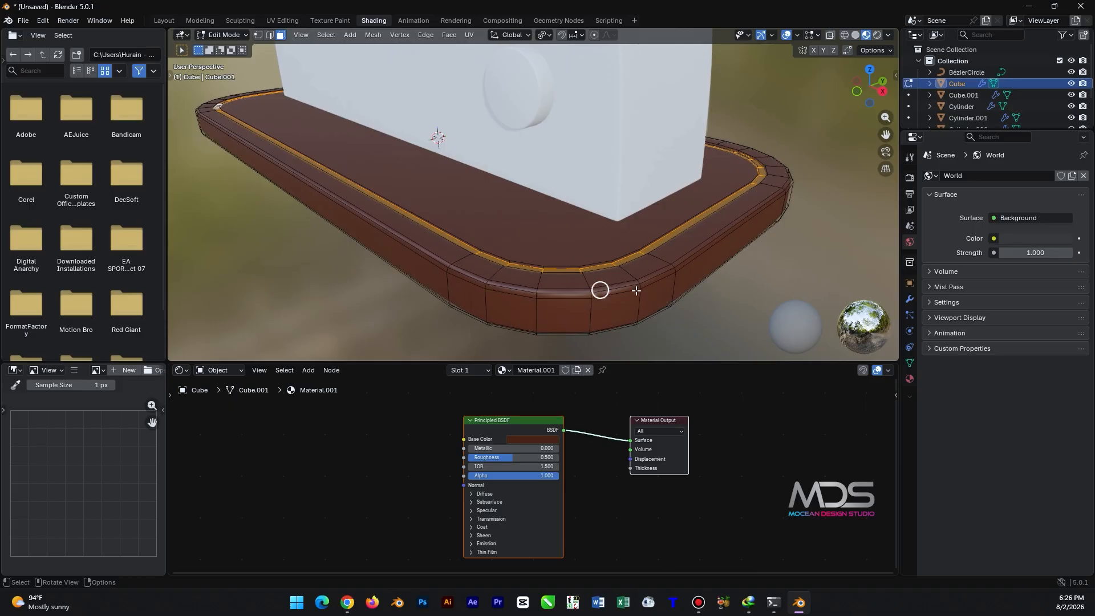
middle_drag(581, 288, 597, 309)
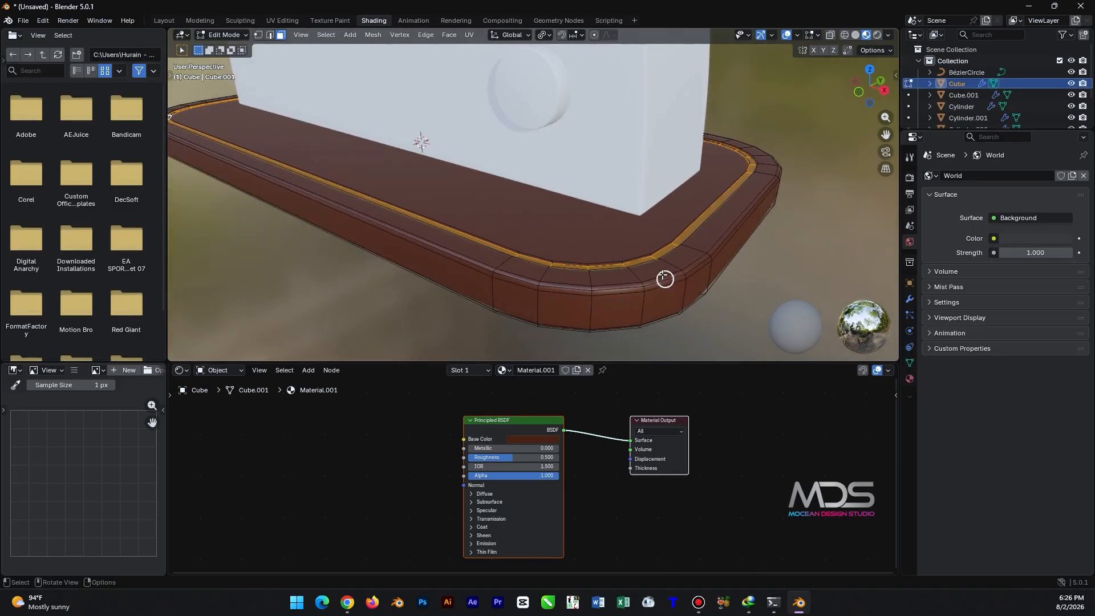
alt+click(694, 249)
scroll(713, 252, up, 4)
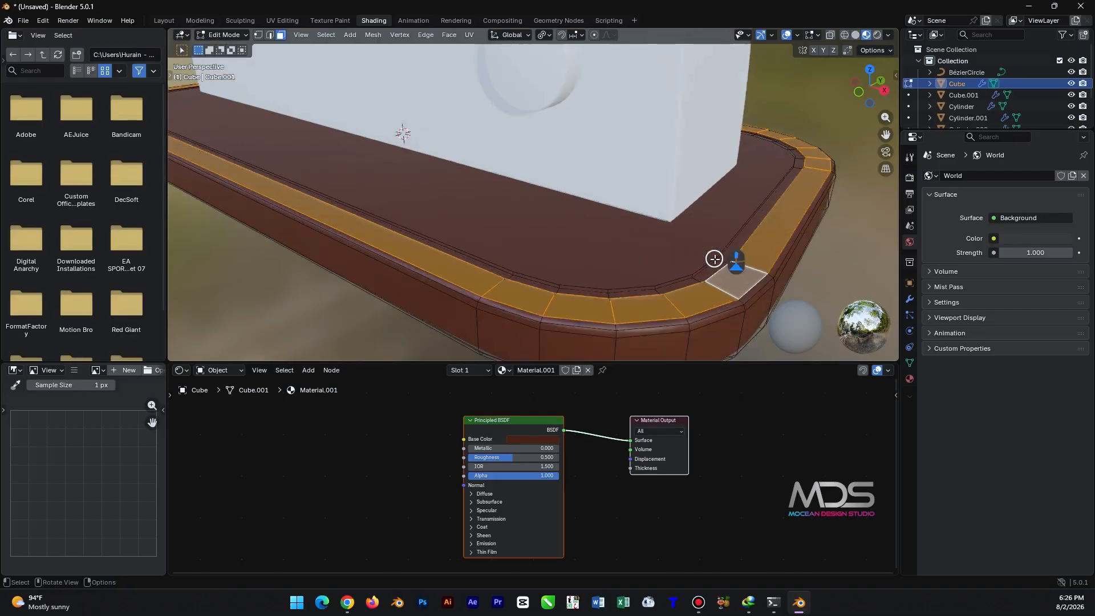
- Extend the selection with the face loops of the base plate's upper bevel, outer side wall and lower bevel
shift+middle_drag(716, 288, 601, 250)
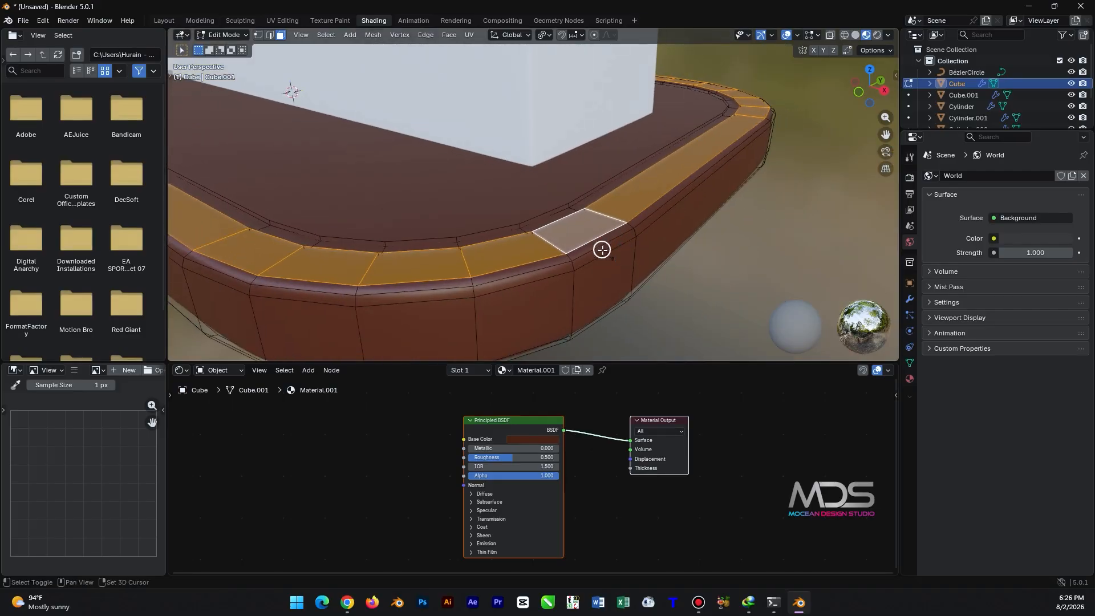
alt+shift+click(632, 227)
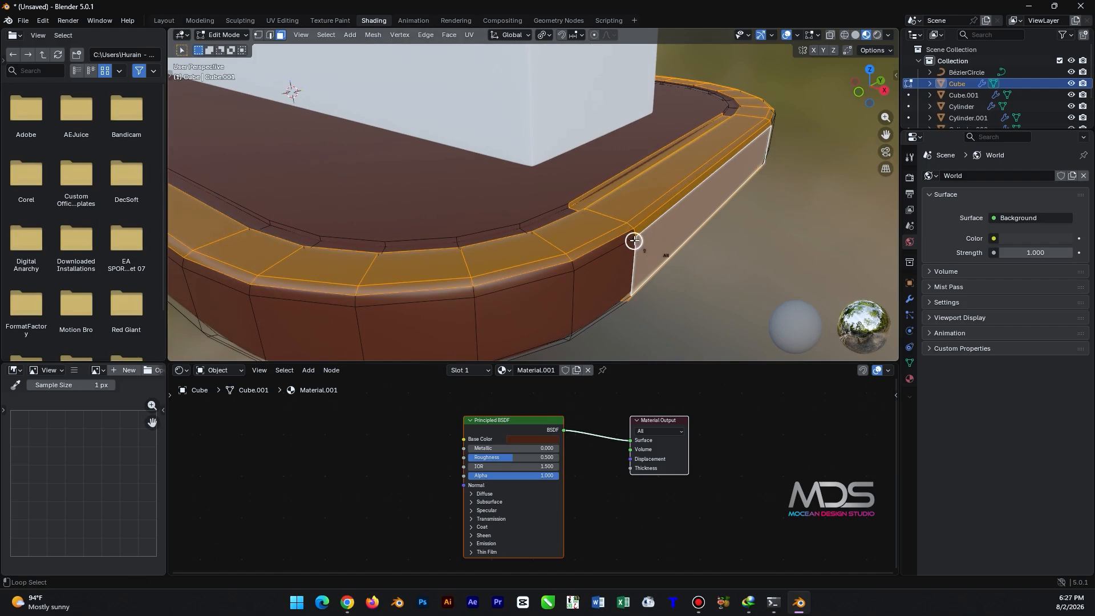
key(ctrl+z)
alt+shift+click(632, 229)
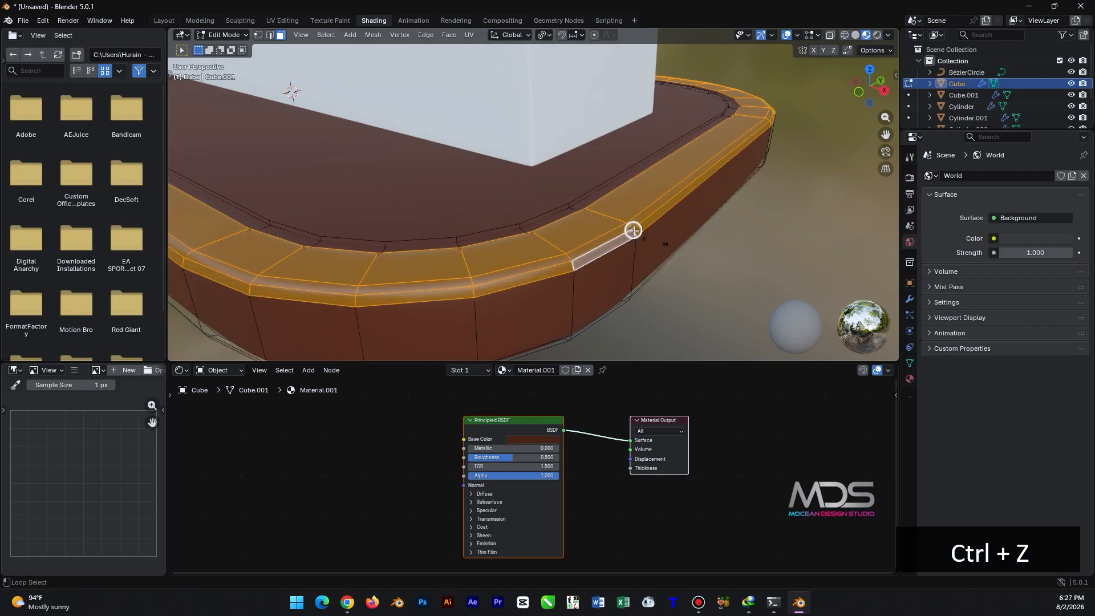
alt+shift+click(628, 259)
middle_drag(618, 279, 600, 253)
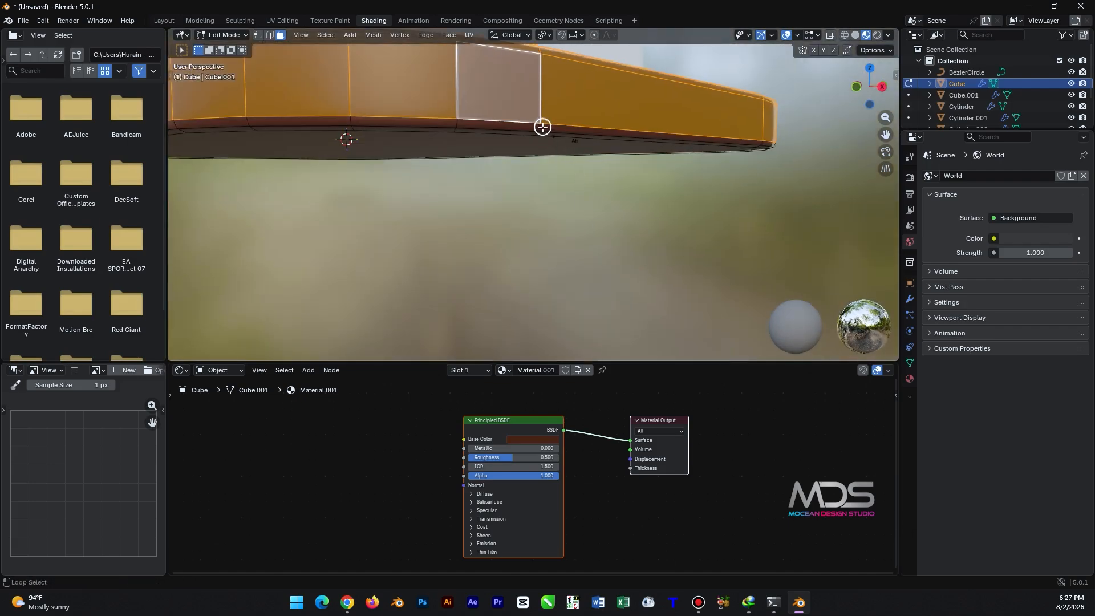
middle_drag(576, 168, 542, 203)
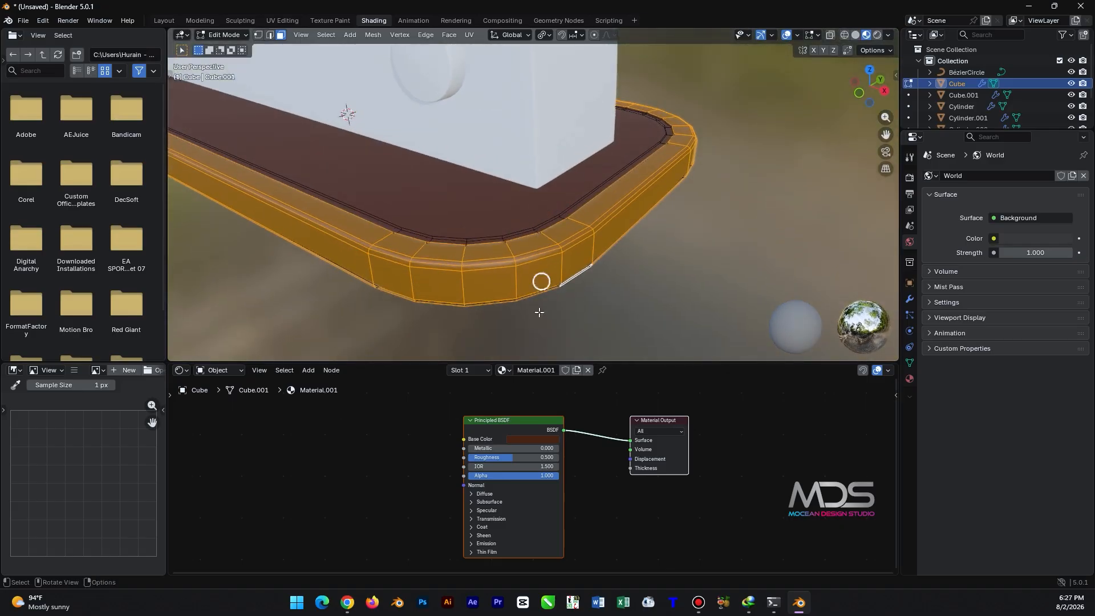
- Add a second material slot to the base plate and assign the selected border faces to it
click(490, 371)
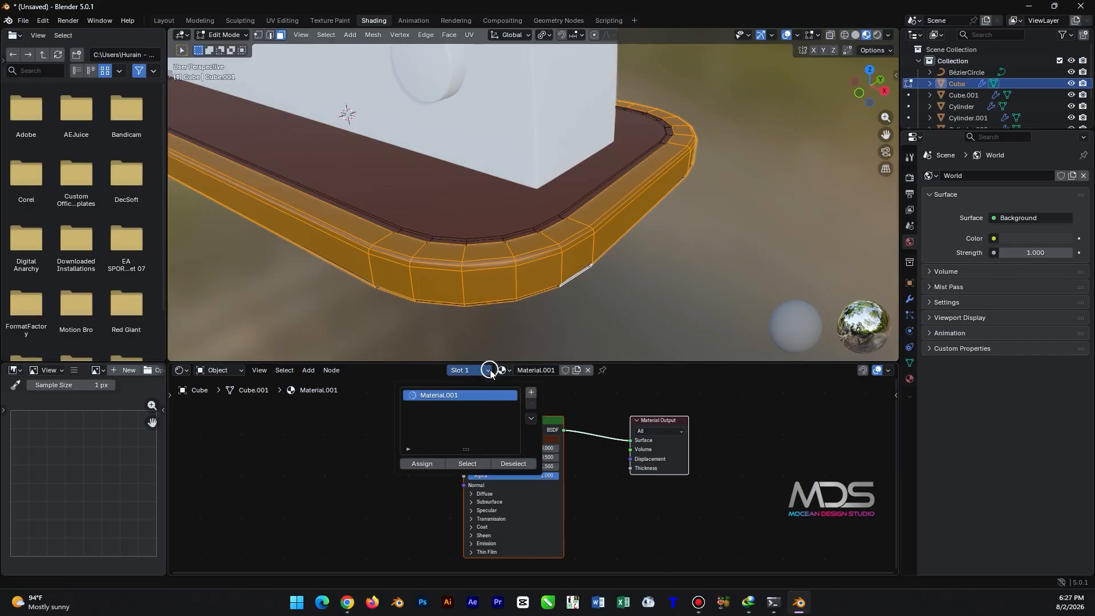
click(532, 395)
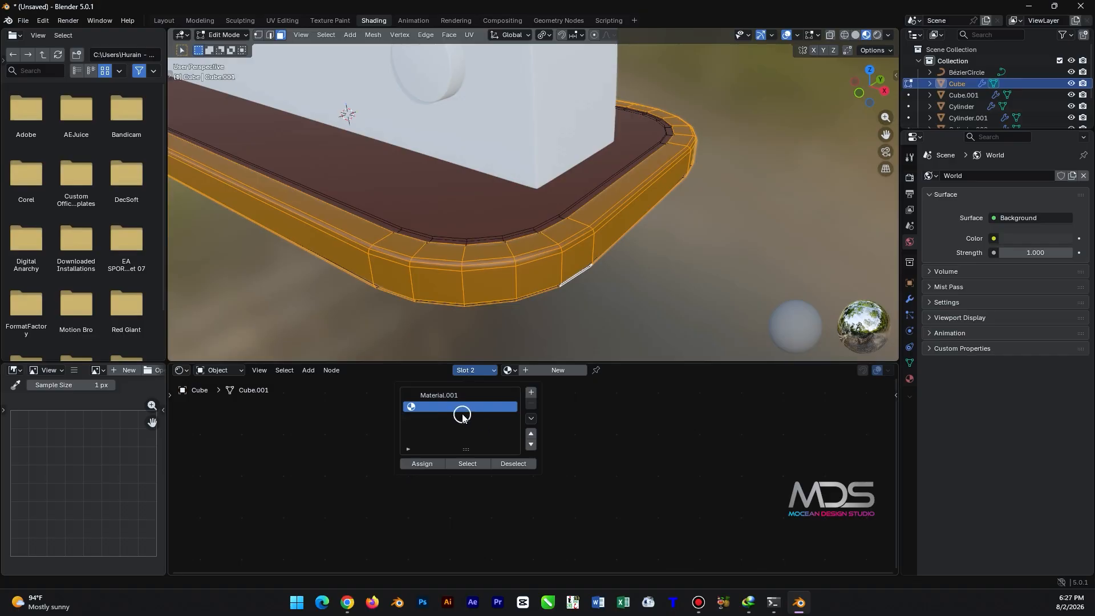
click(423, 463)
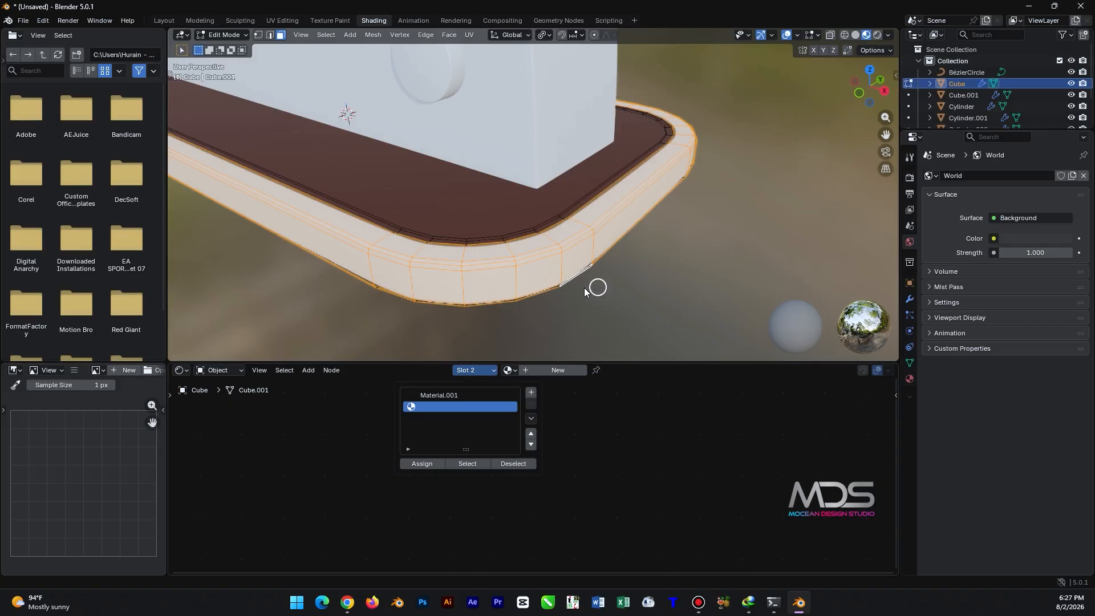
- Create a new material in the second slot with a near-black base color and return to Object Mode
click(565, 370)
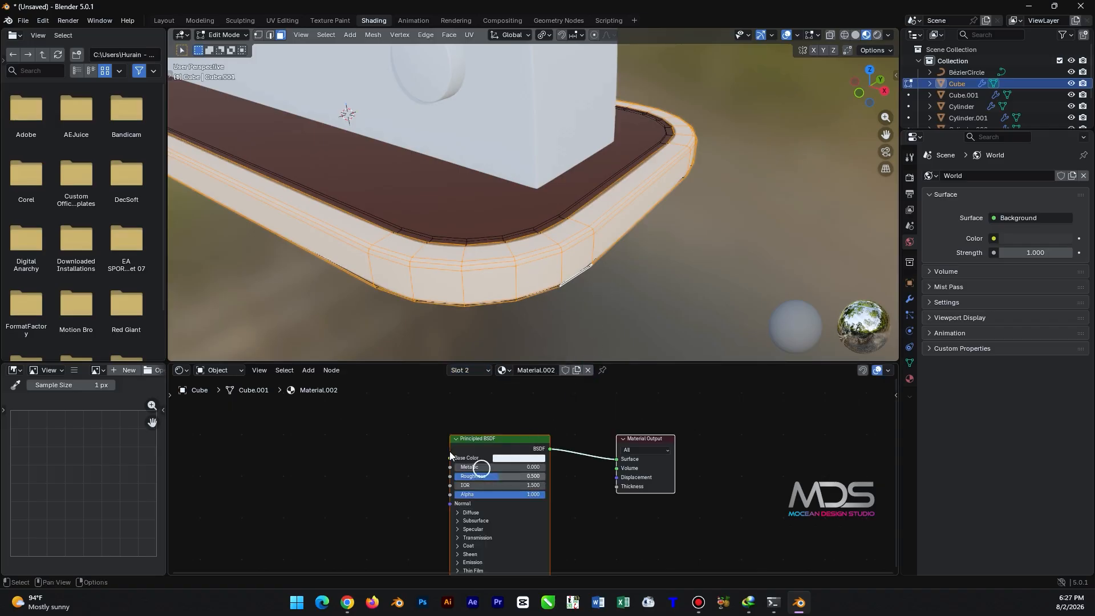
click(515, 459)
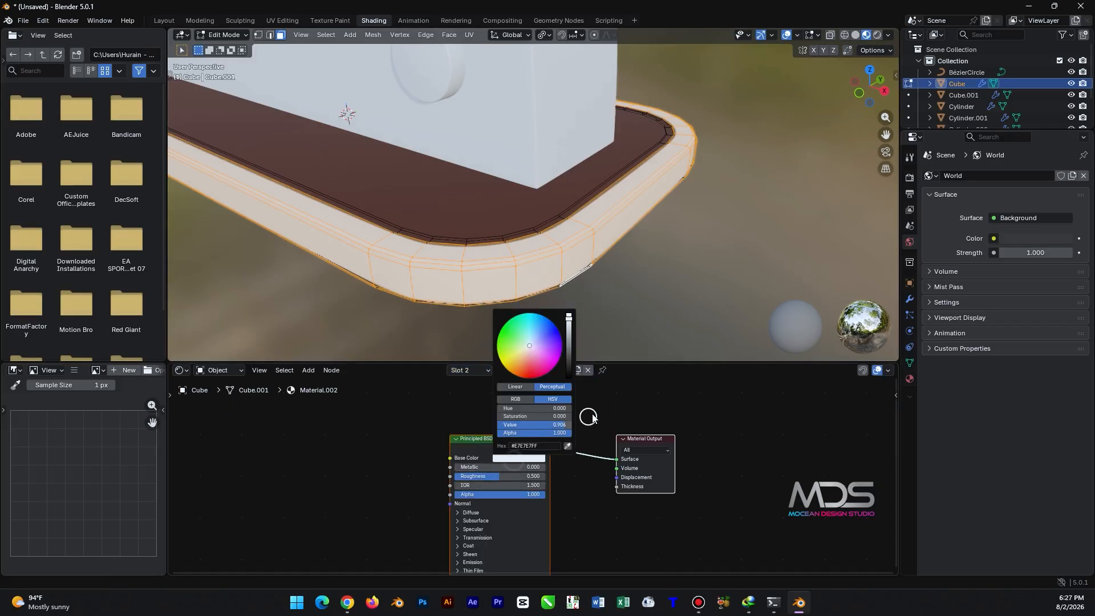
drag(568, 317, 591, 370)
key(Tab)
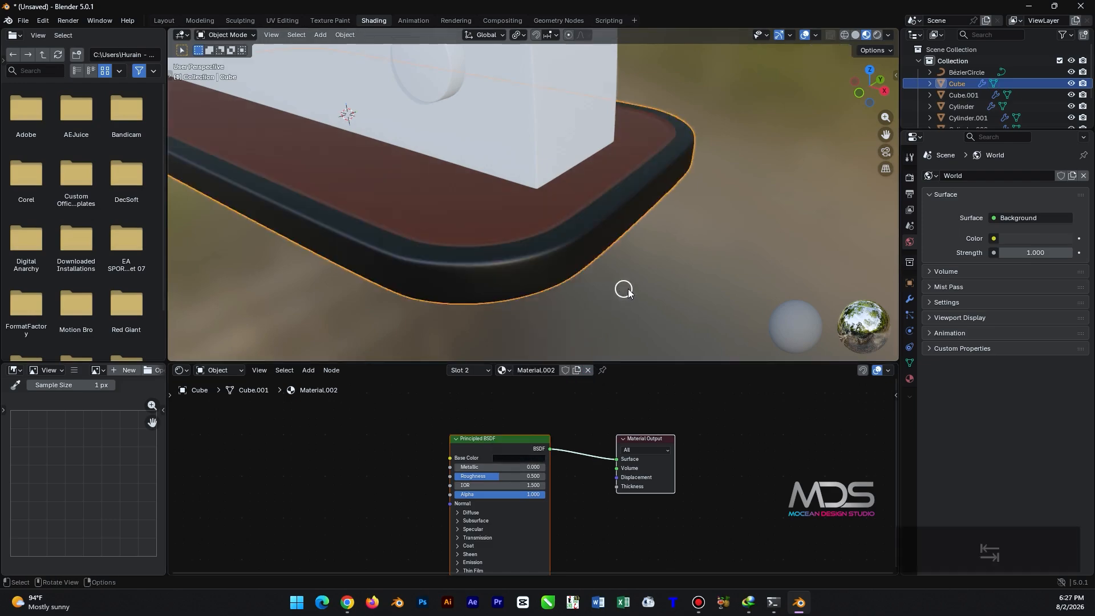
- Create a new material for the curved body block standing on the base plate
scroll(601, 288, down, 4)
shift+middle_drag(532, 161, 523, 241)
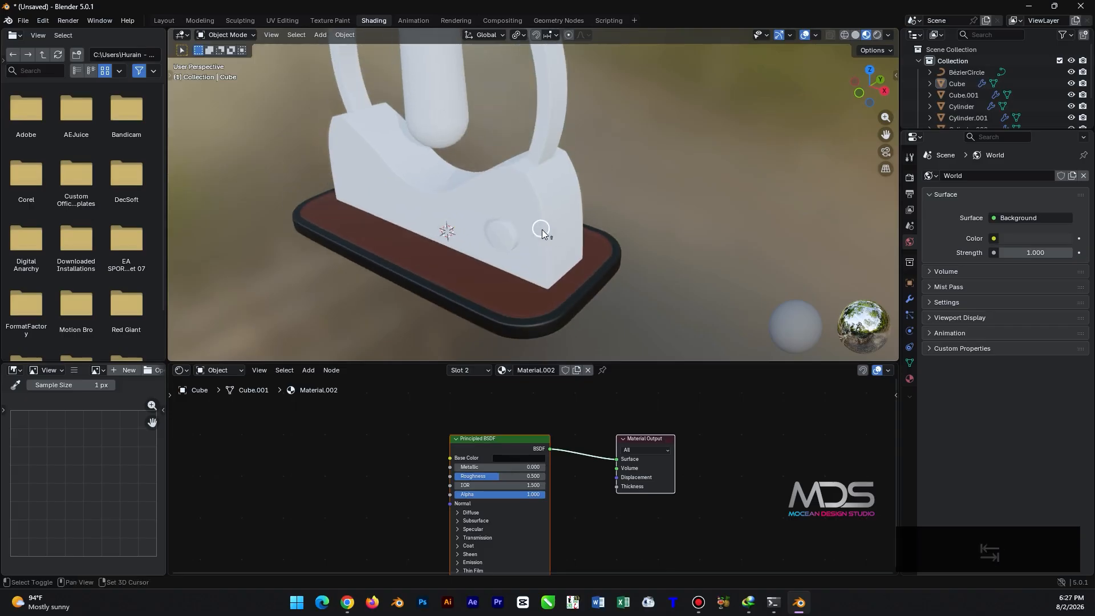
click(434, 204)
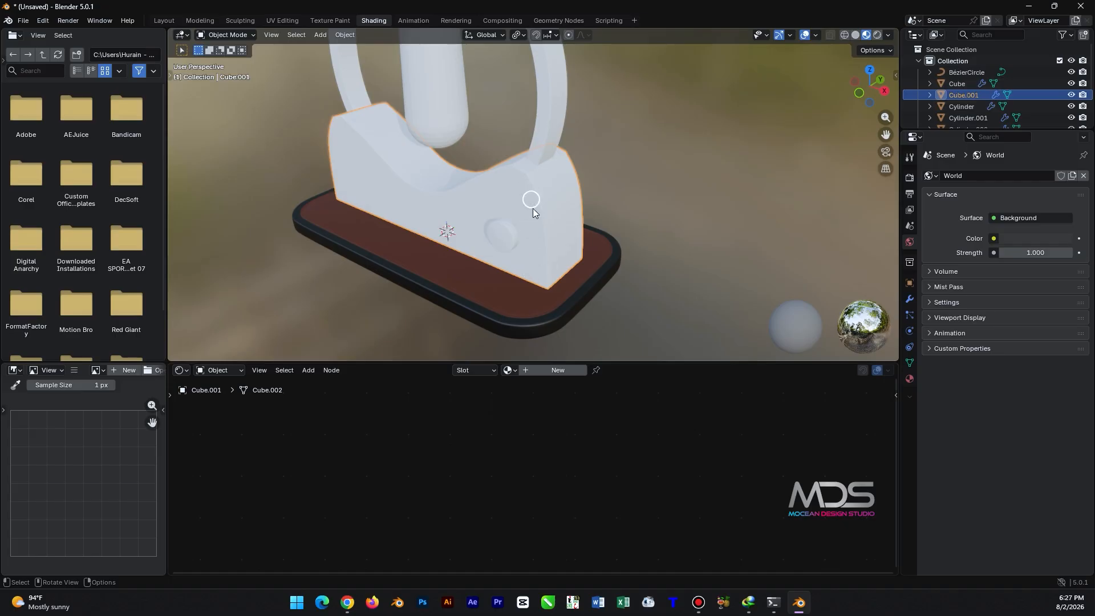
click(558, 370)
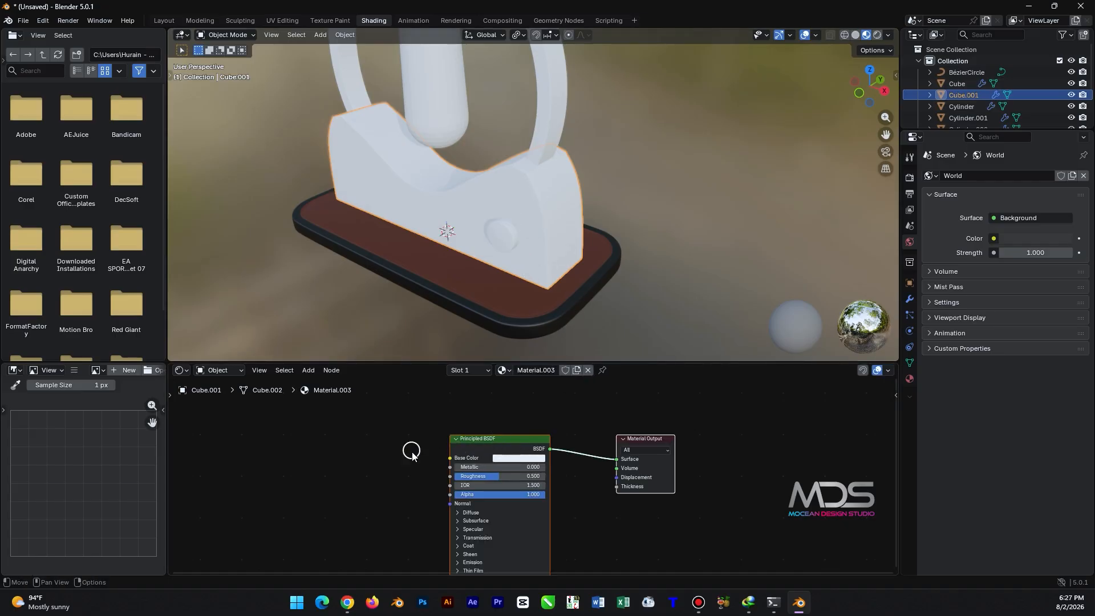
- Run Principled Texture Setup on the Principled BSDF node with all four wood_table_001 1k texture maps from the Desktop's Links folder
click(505, 442)
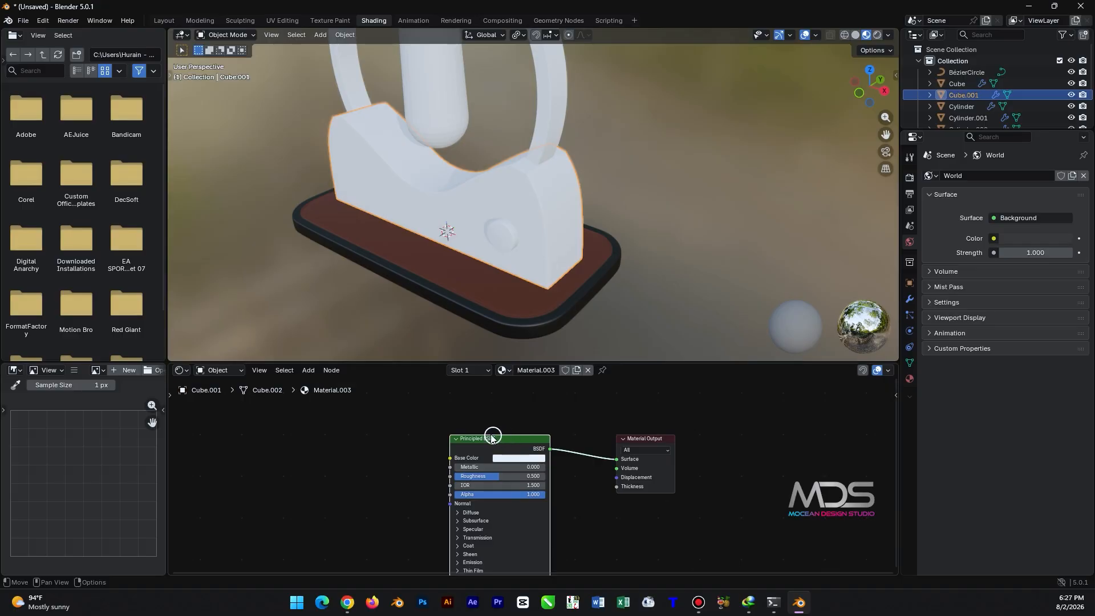
key(ctrl)
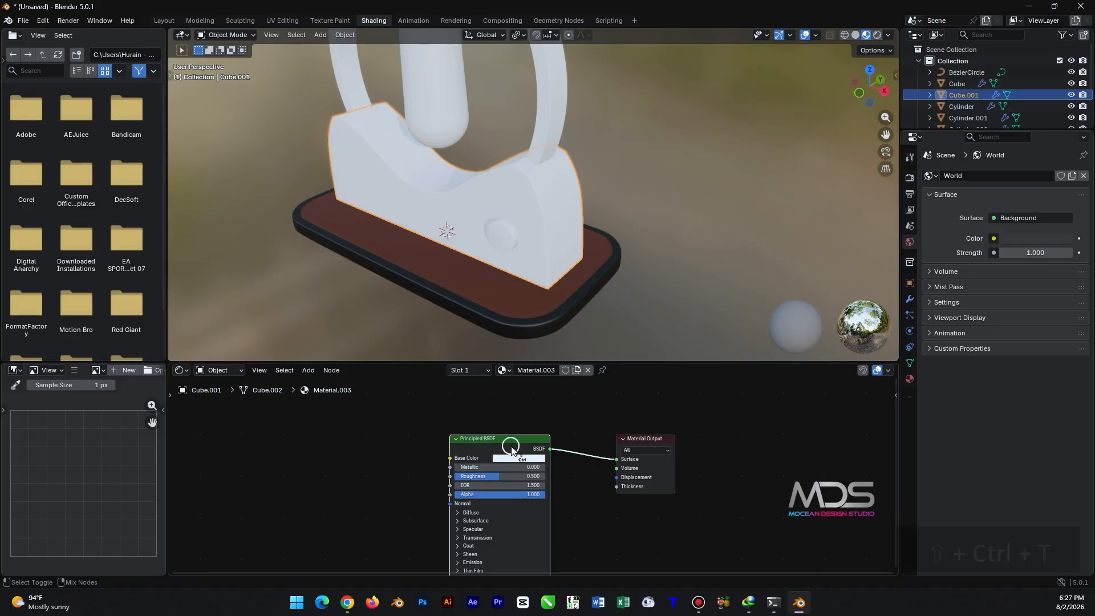
key(ctrl+shift+t)
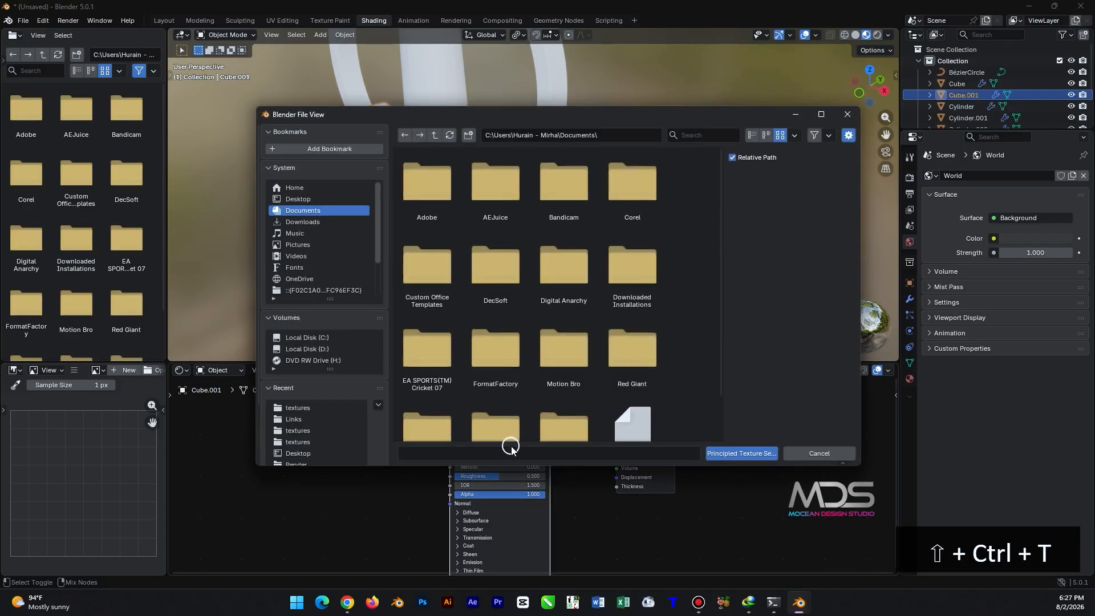
click(299, 200)
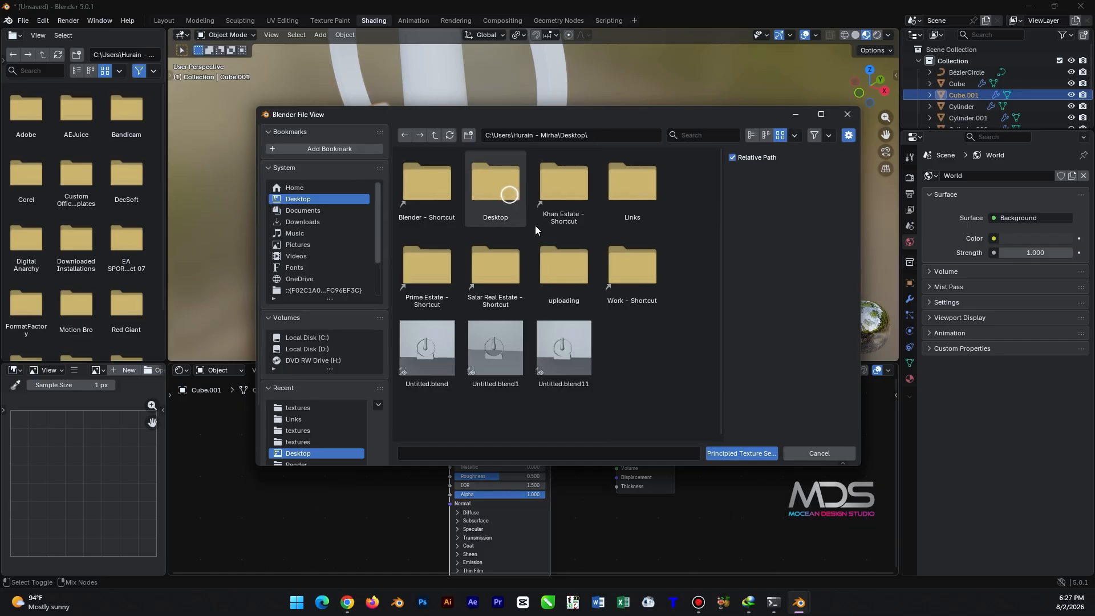
click(630, 196)
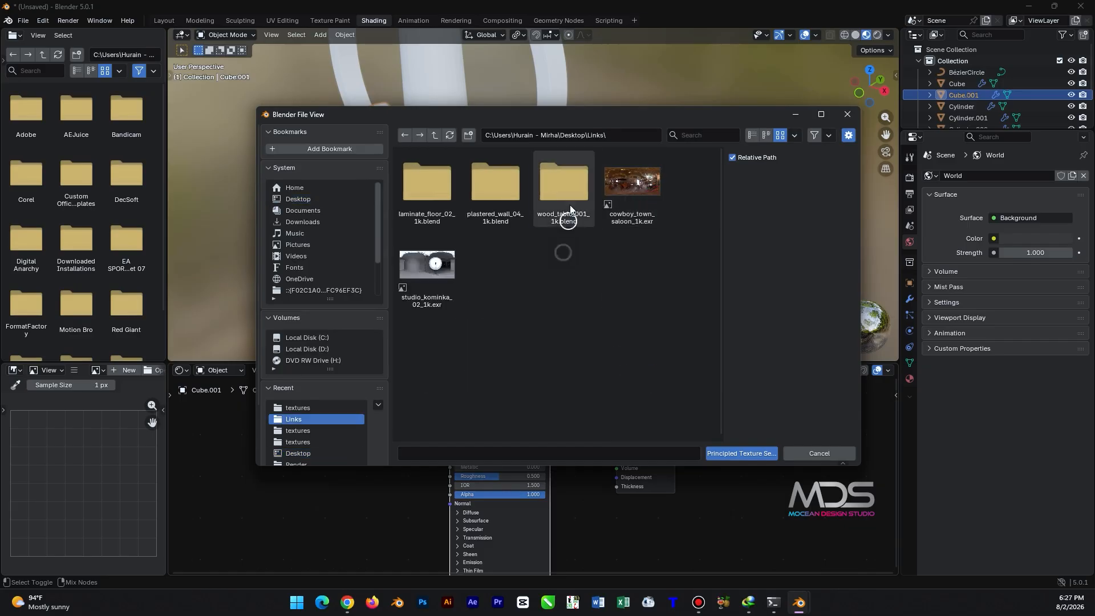
click(570, 208)
click(445, 208)
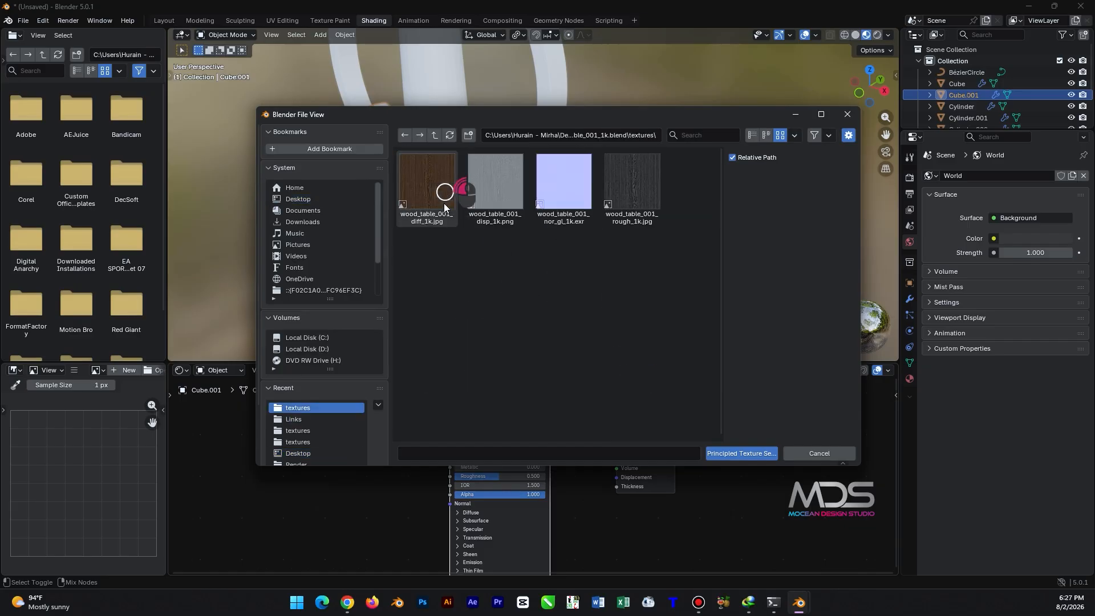
drag(659, 296, 429, 169)
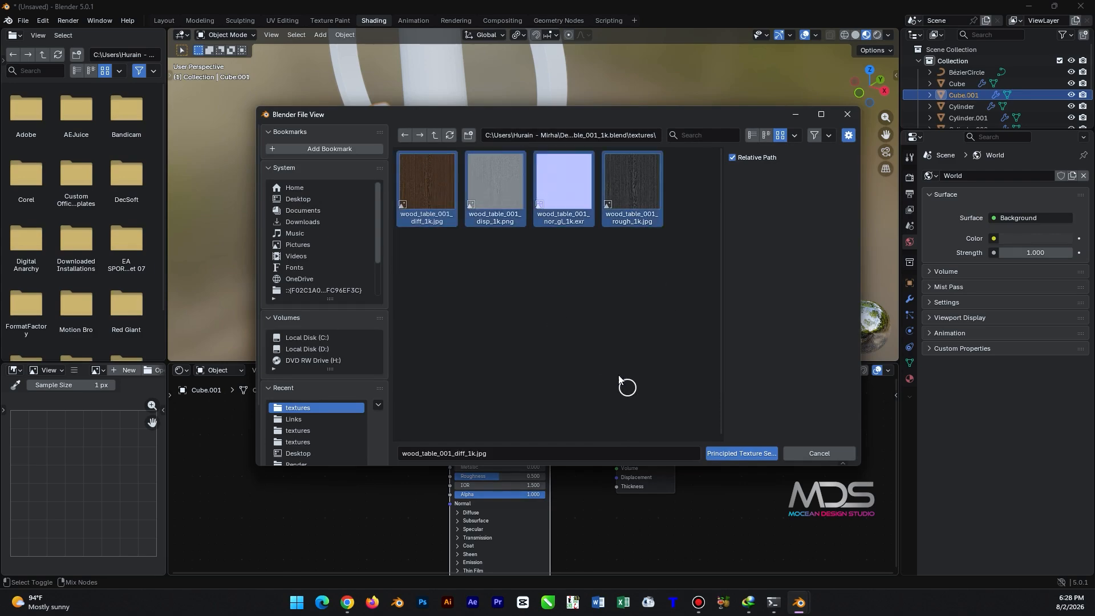
click(740, 453)
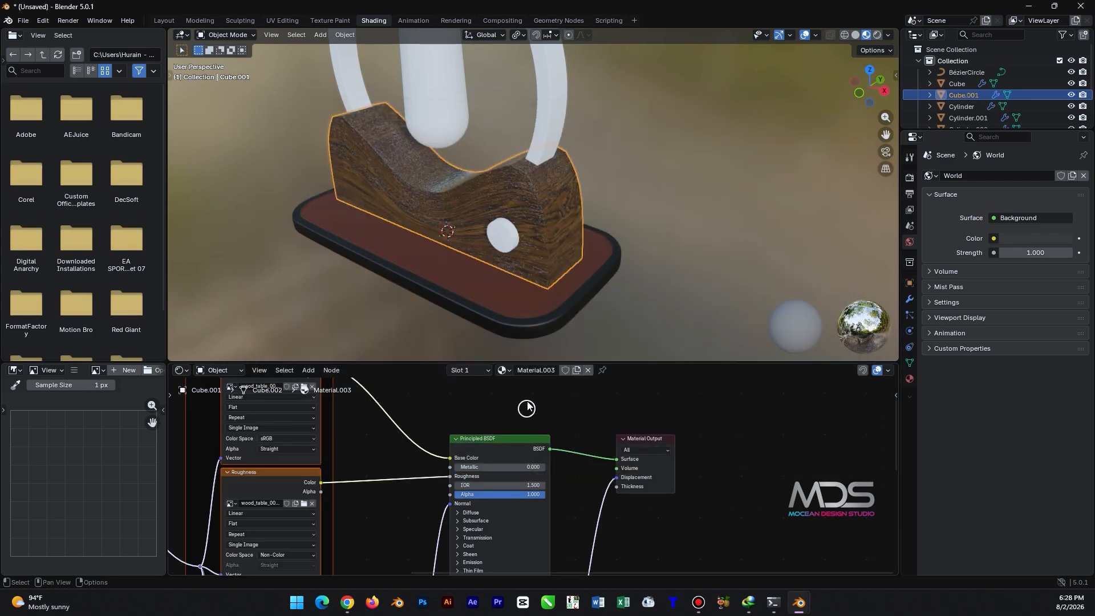
- Delete the Displacement image texture node from the curved body block's wood material
scroll(473, 410, down, 1)
scroll(473, 410, down, 2)
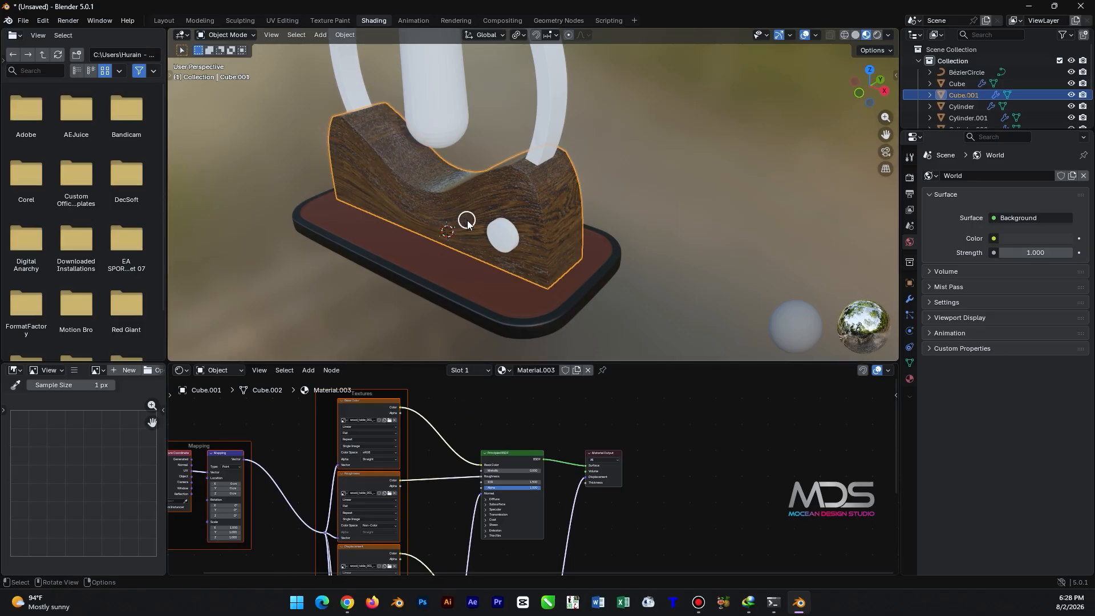
scroll(435, 204, up, 6)
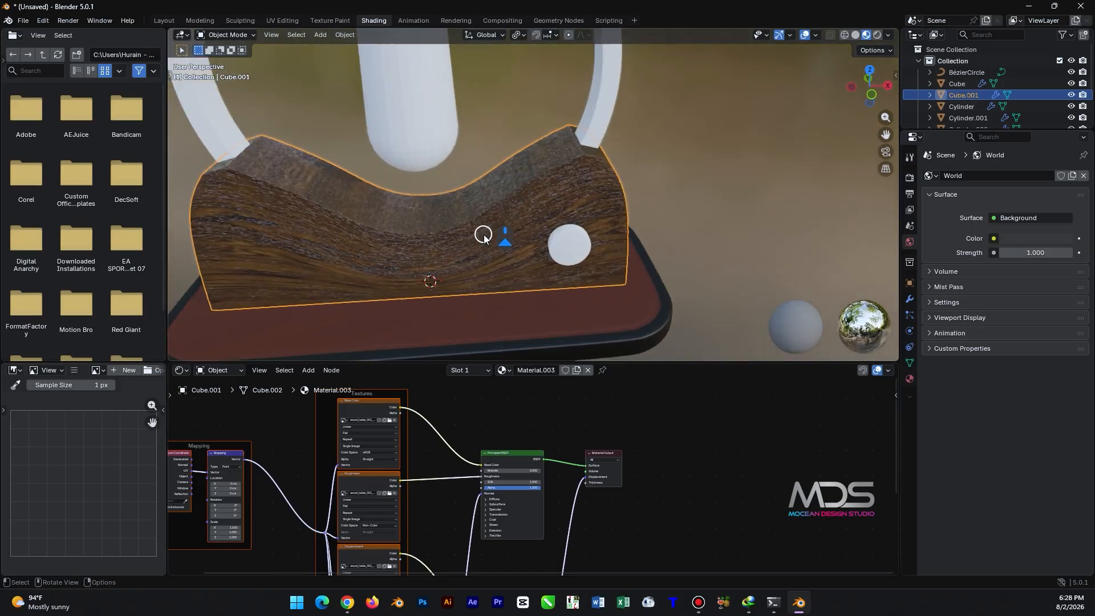
scroll(483, 231, down, 3)
scroll(457, 191, down, 3)
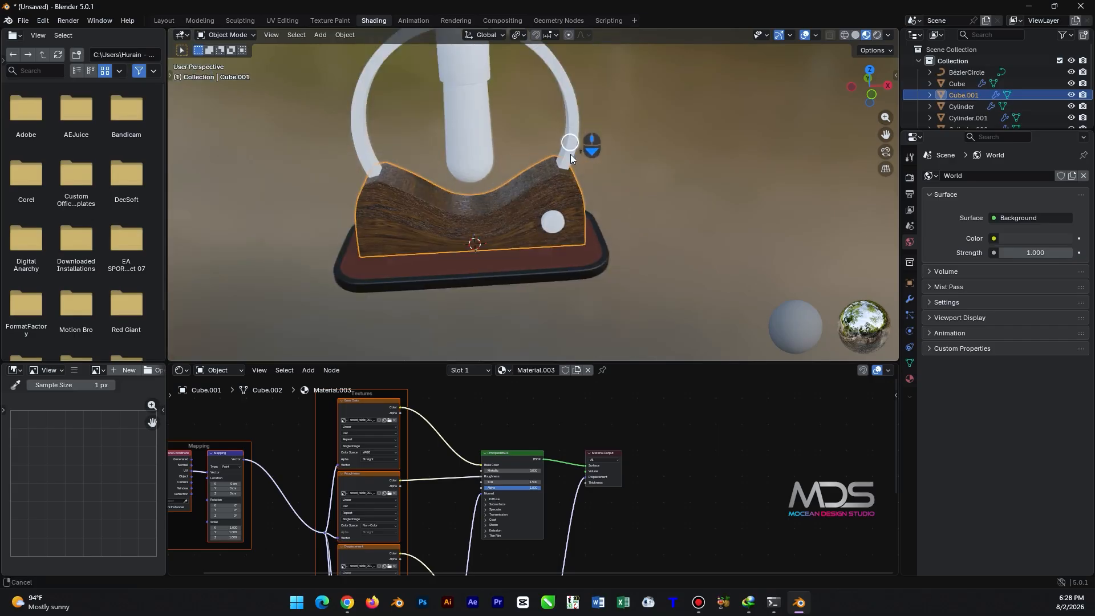
middle_drag(570, 154, 569, 191)
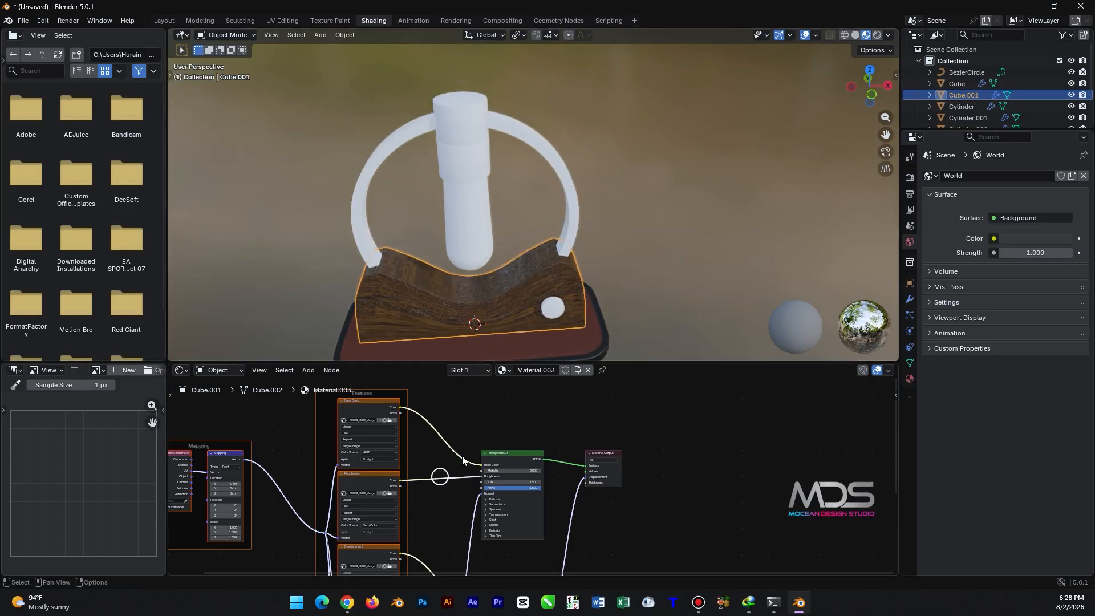
scroll(502, 308, up, 5)
middle_drag(513, 310, 521, 215)
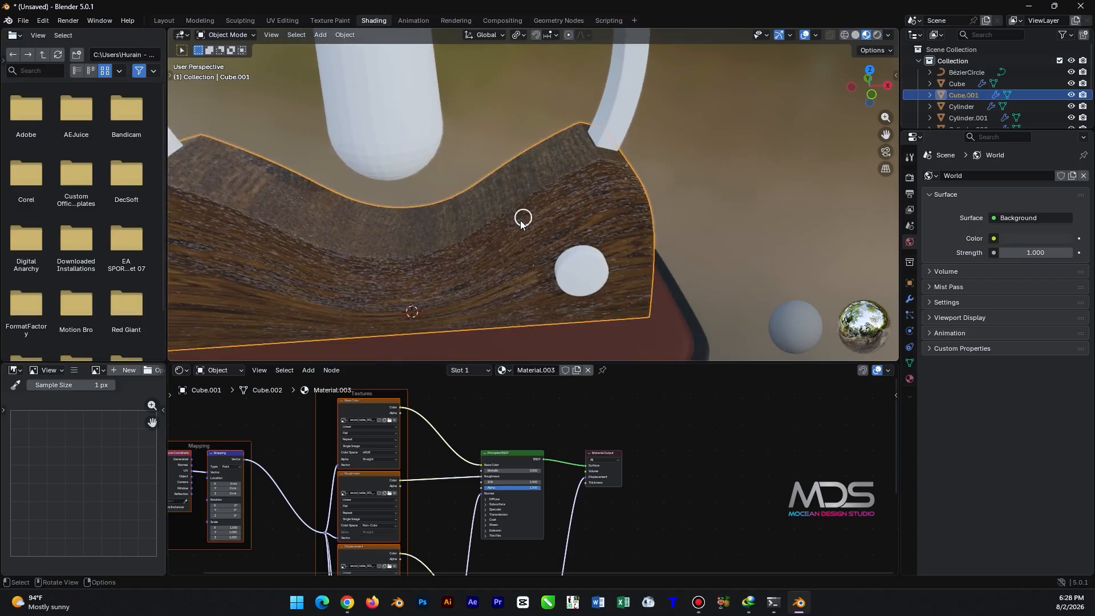
middle_drag(404, 540, 411, 430)
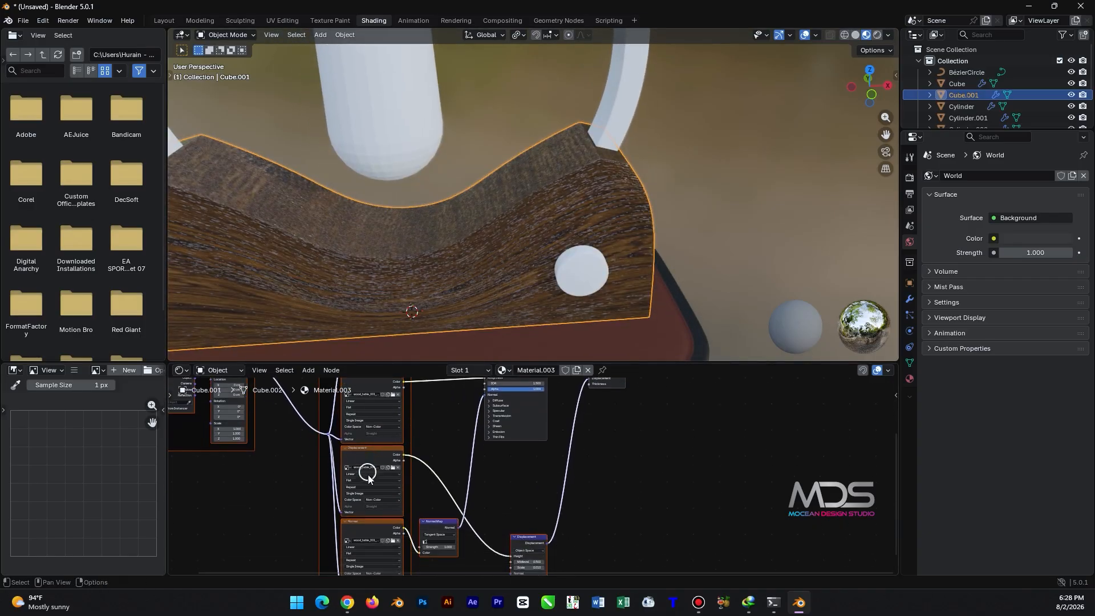
scroll(367, 476, up, 2)
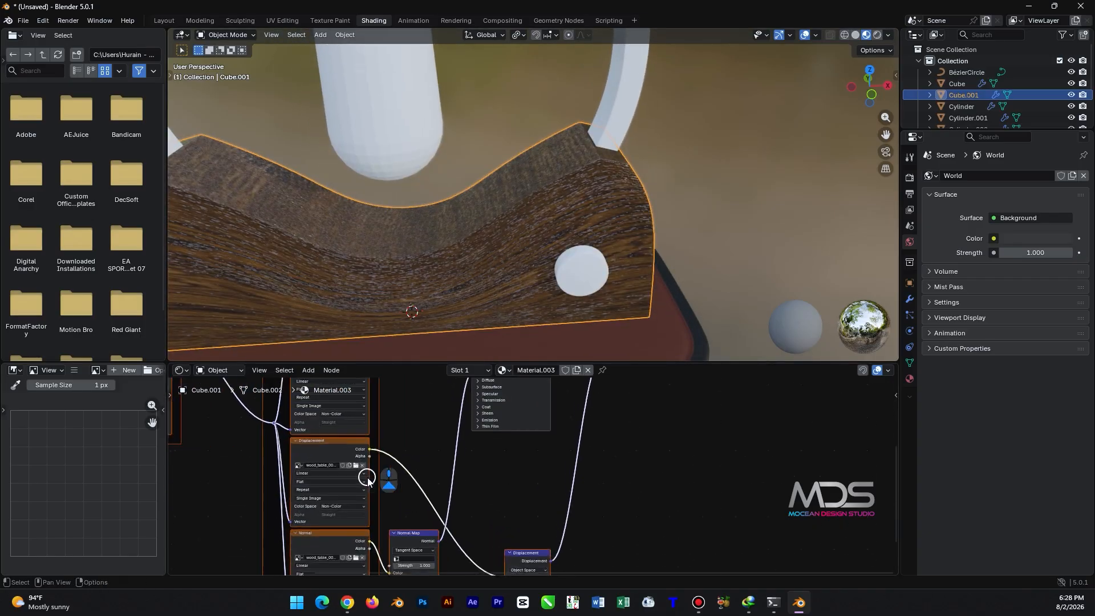
click(304, 458)
key(x)
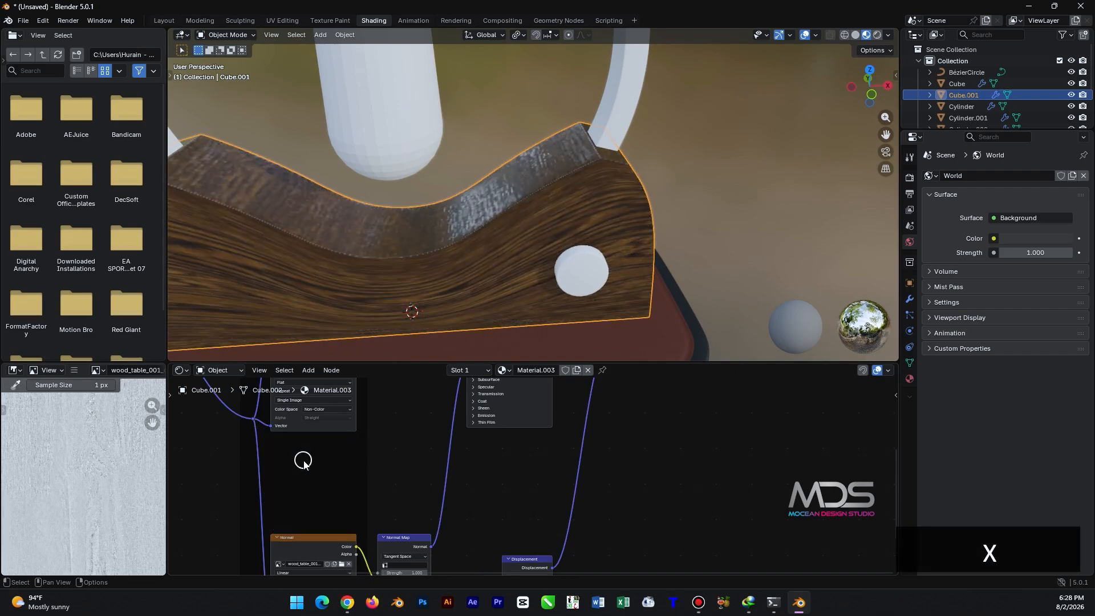
- Apply the base plate's near-black Material.002 to the ring frame
scroll(594, 237, down, 5)
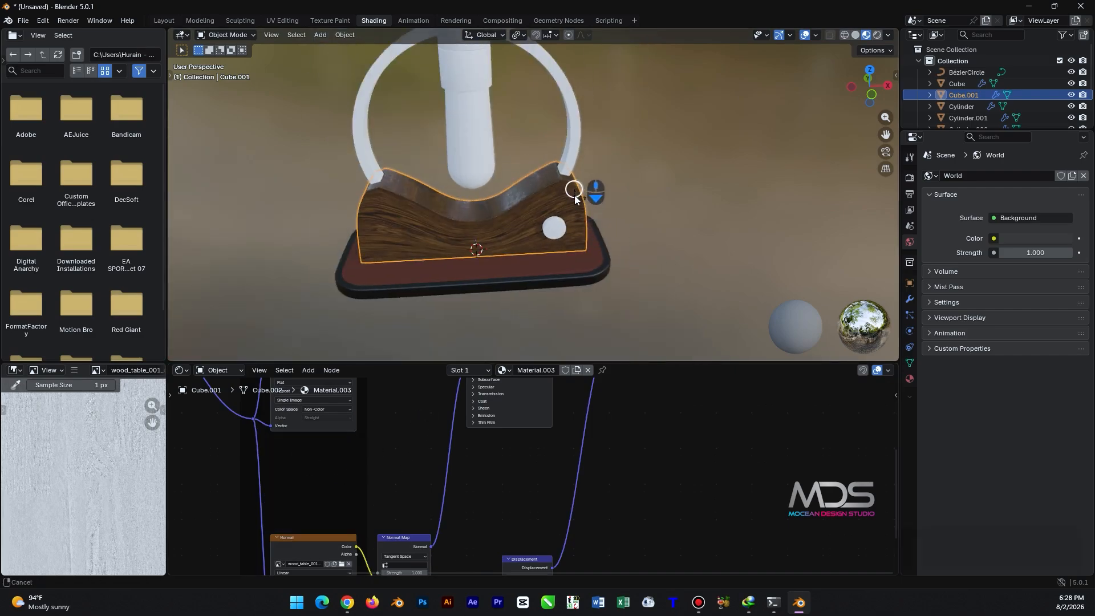
middle_drag(558, 272, 564, 313)
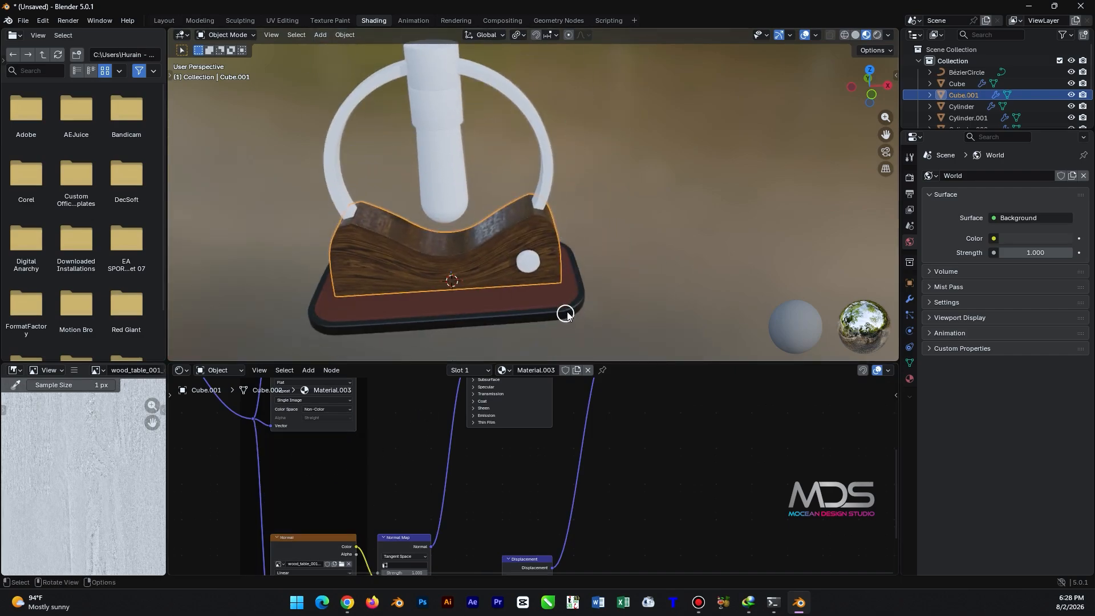
scroll(565, 313, up, 4)
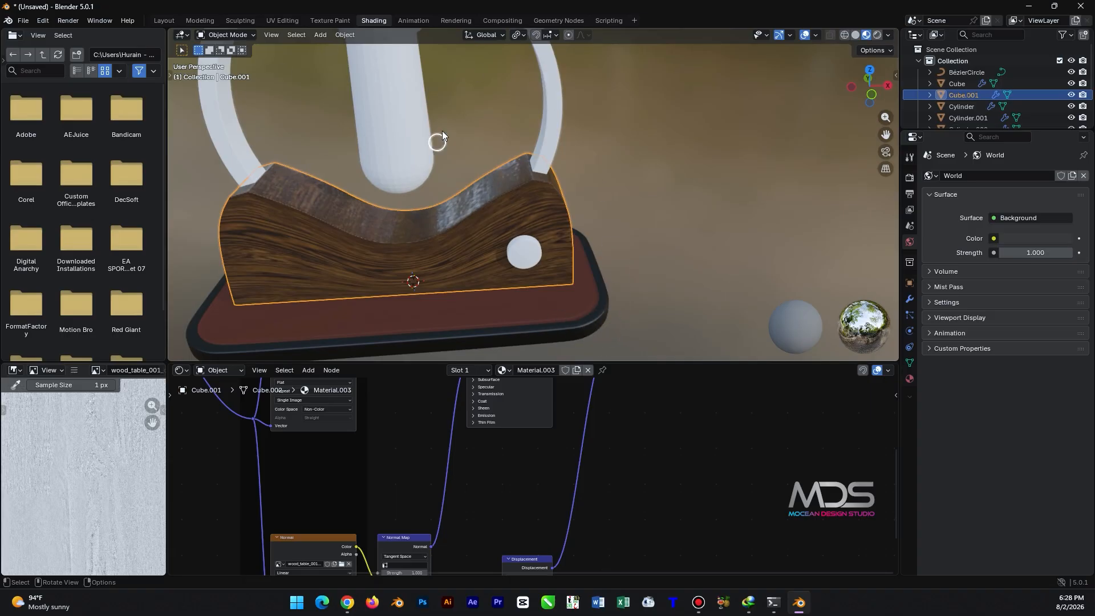
shift+middle_drag(442, 131, 426, 204)
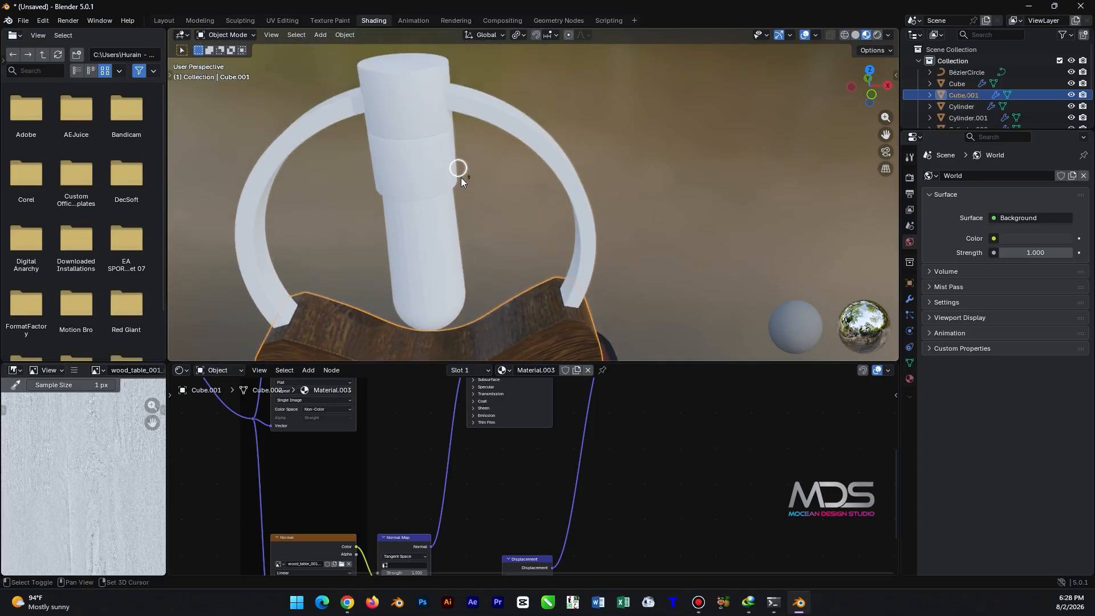
scroll(484, 205, down, 3)
shift+middle_drag(517, 281, 501, 259)
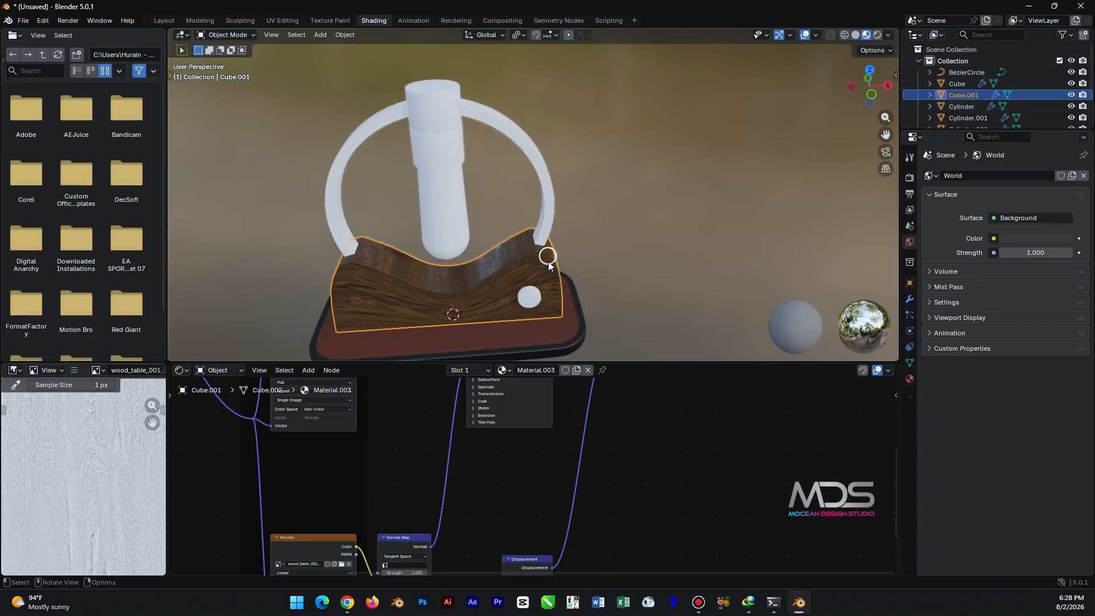
click(582, 339)
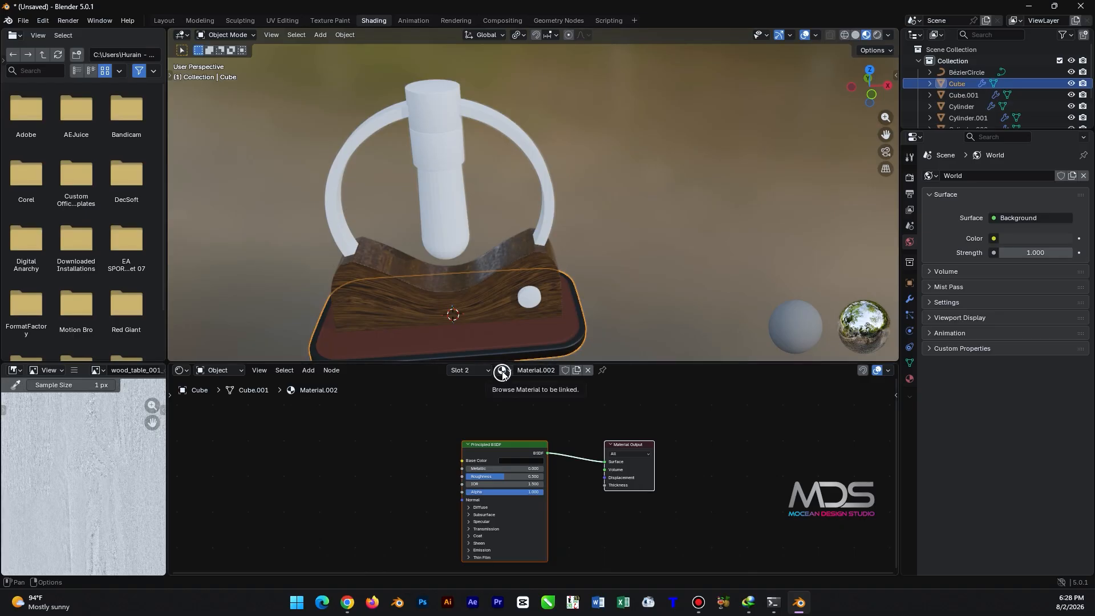
drag(503, 373, 543, 179)
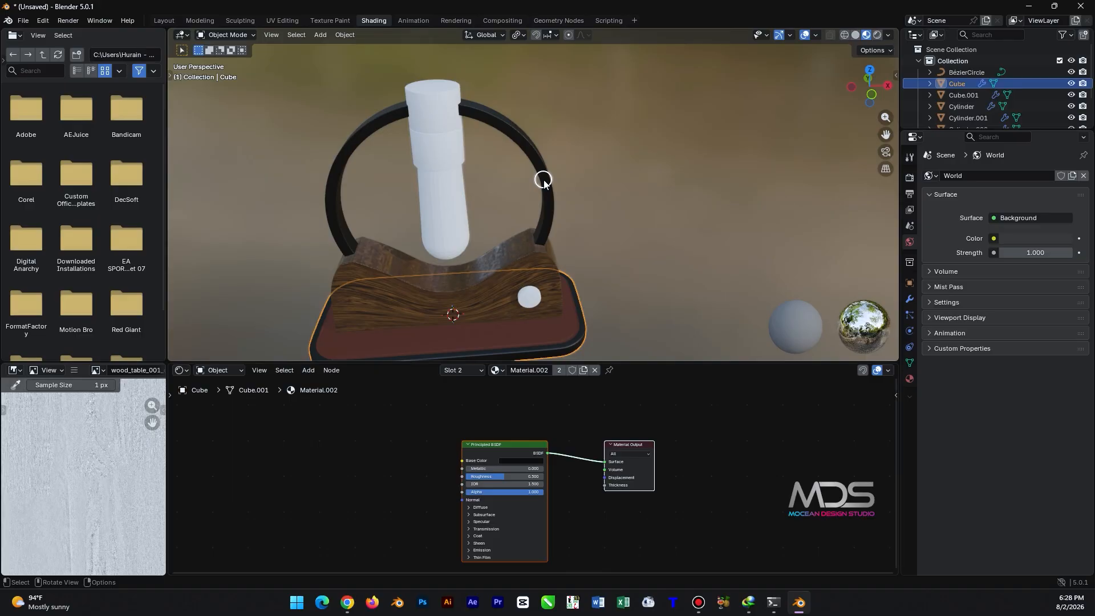
- Assign the existing Material.002 to the middle collar cylinder of the bulb holder and deselect it
click(443, 146)
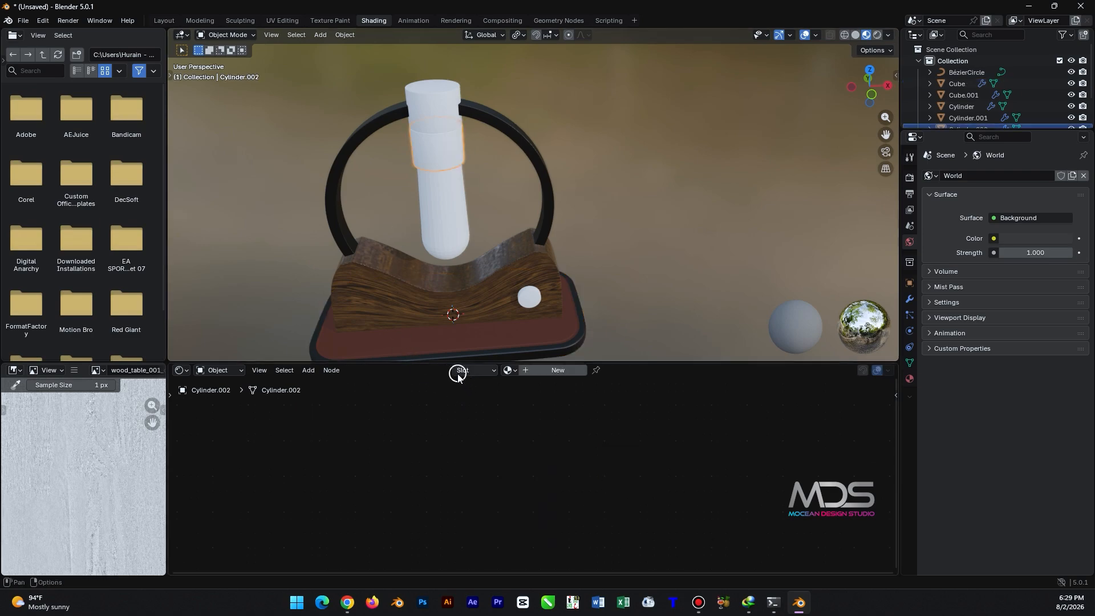
click(511, 370)
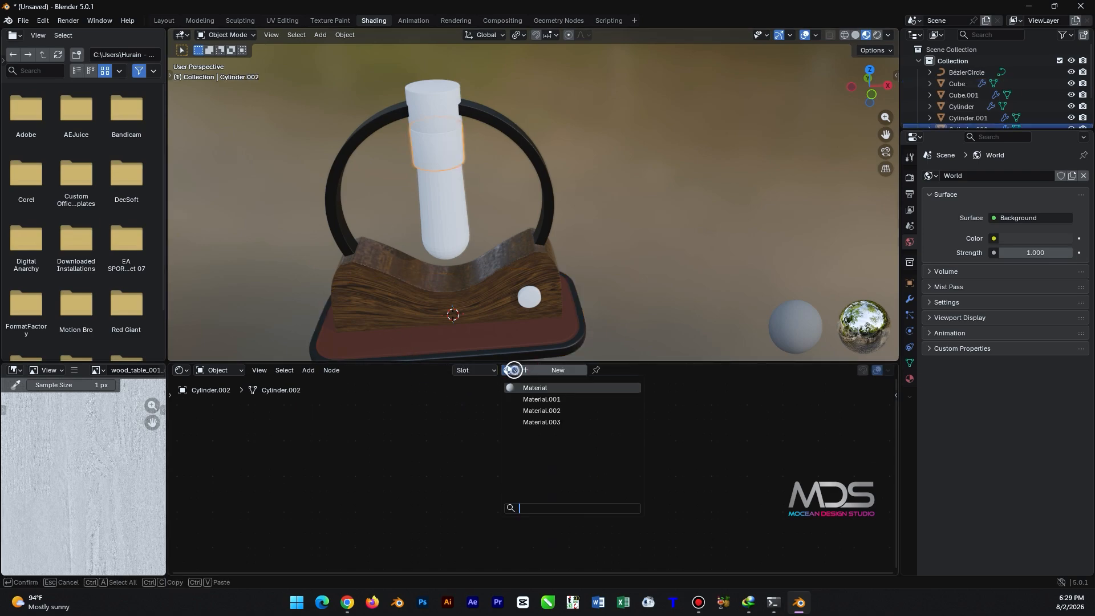
click(568, 412)
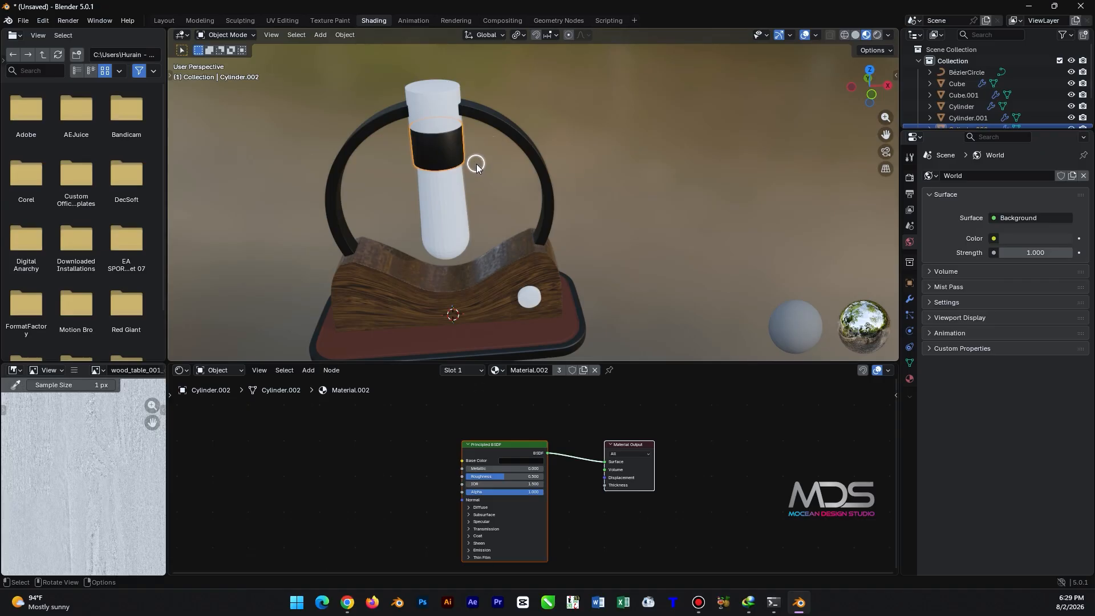
click(478, 258)
middle_drag(477, 258, 443, 128)
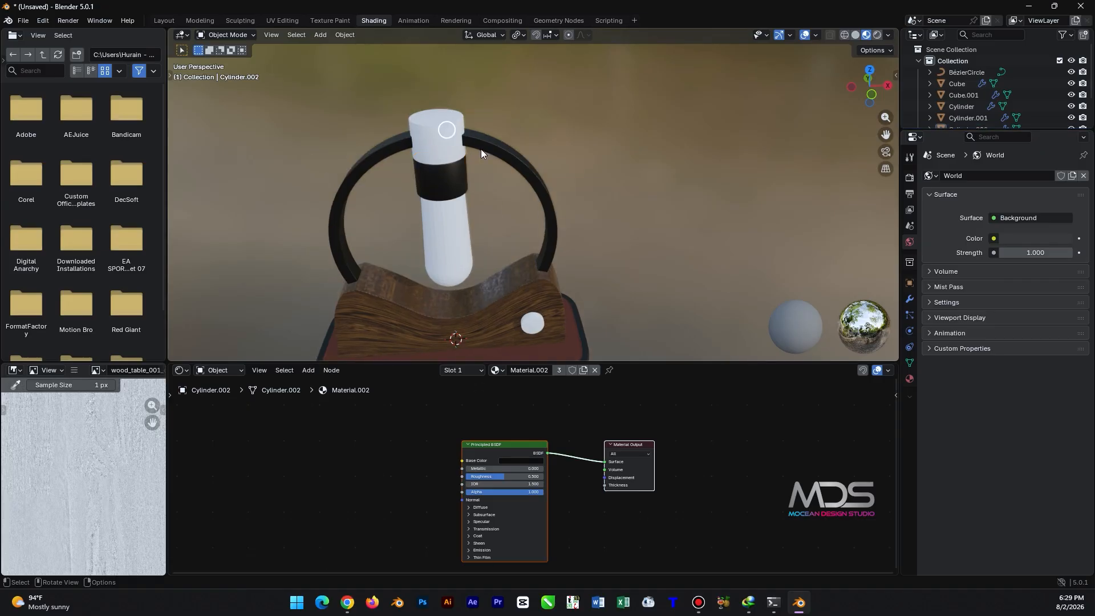
- Create a new material for the top cylinder of the bulb holder and set its base color to orange #E78F32FF
click(441, 128)
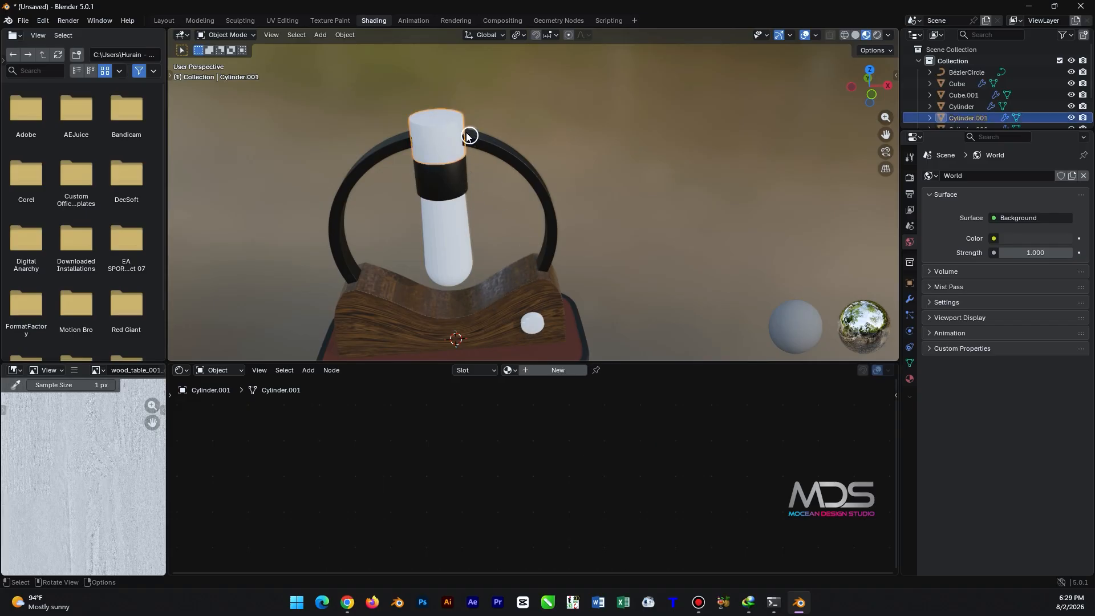
scroll(464, 154, up, 5)
middle_drag(465, 159, 476, 228)
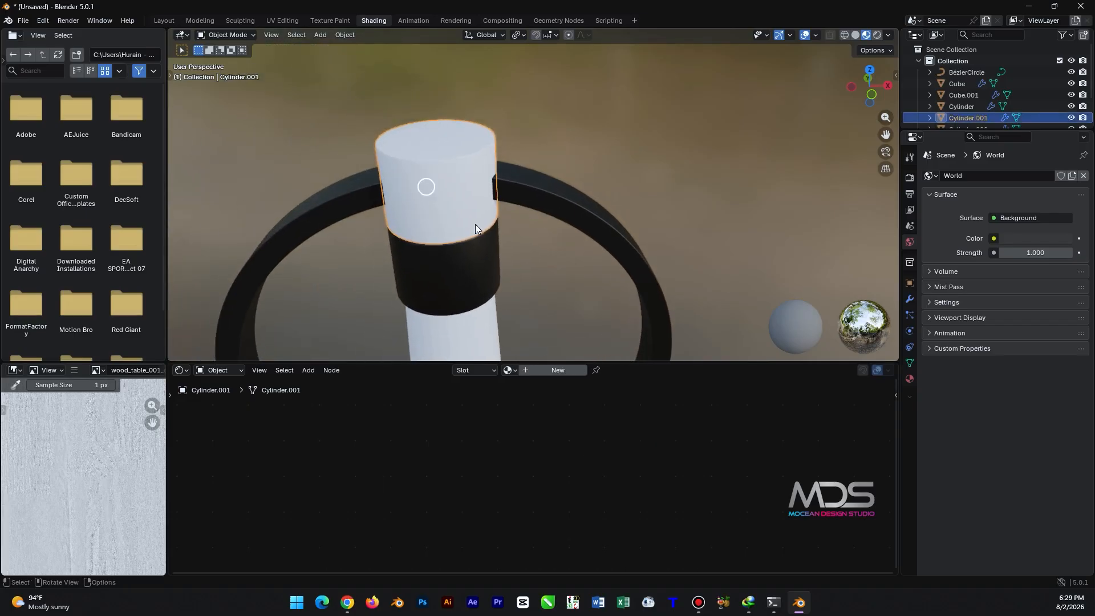
click(560, 371)
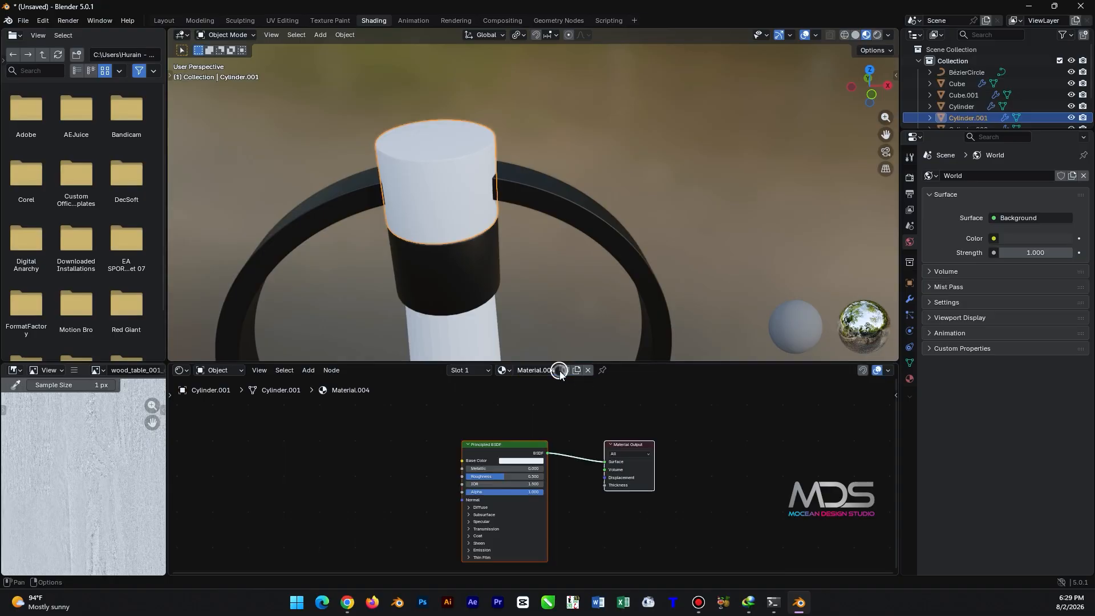
scroll(556, 456, up, 3)
scroll(541, 463, up, 2)
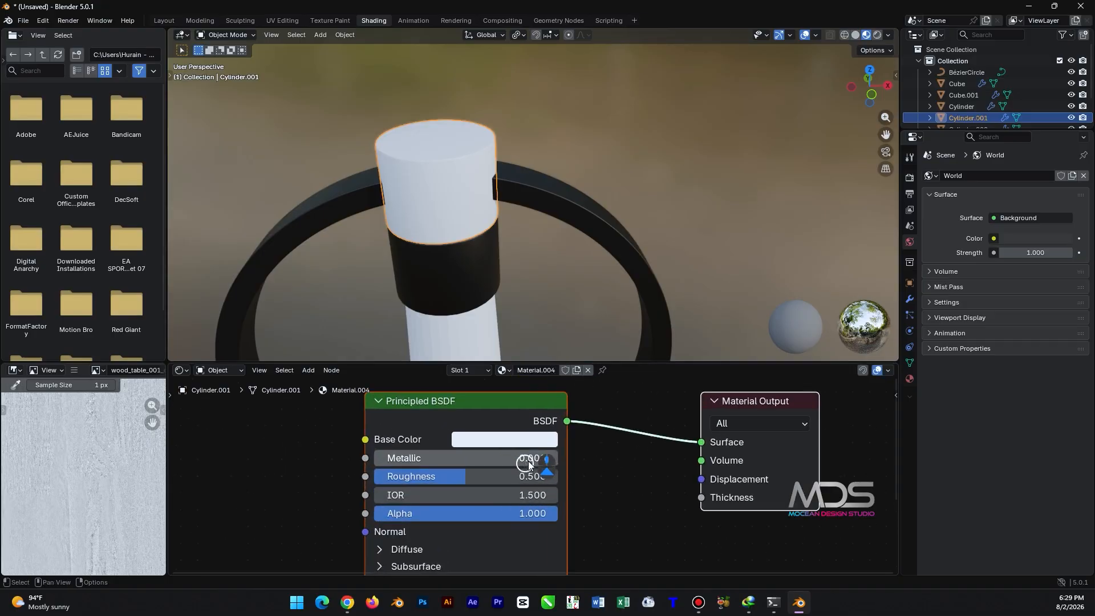
click(513, 440)
drag(519, 216, 521, 260)
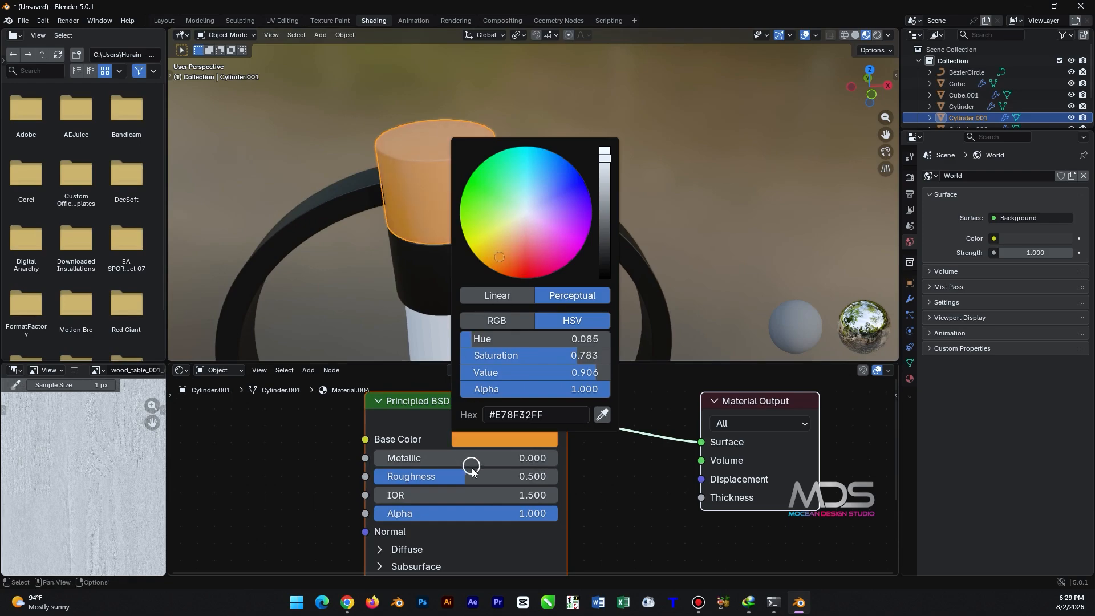
- Set the orange top cylinder's material to metallic 0.505 and roughness 0.241, and deselect the cylinder
drag(477, 474, 507, 456)
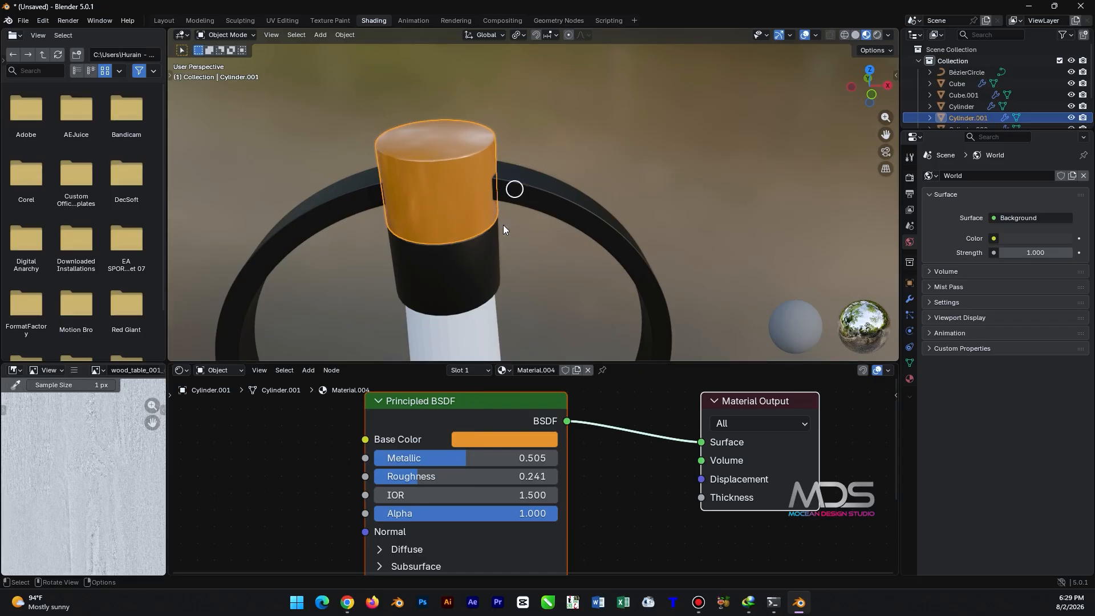
shift+right_drag(476, 264, 477, 194)
click(603, 125)
- Create a new material for the bulb's glass envelope below the black collar
scroll(535, 186, down, 5)
shift+middle_drag(490, 254, 432, 197)
middle_drag(390, 286, 449, 179)
scroll(389, 190, up, 4)
click(391, 139)
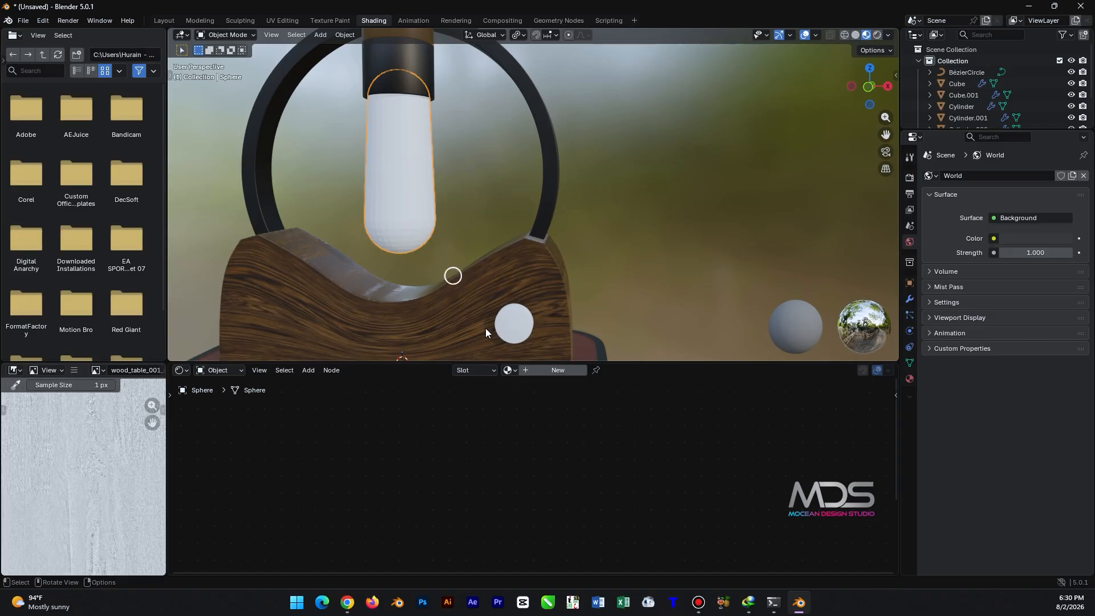
click(553, 370)
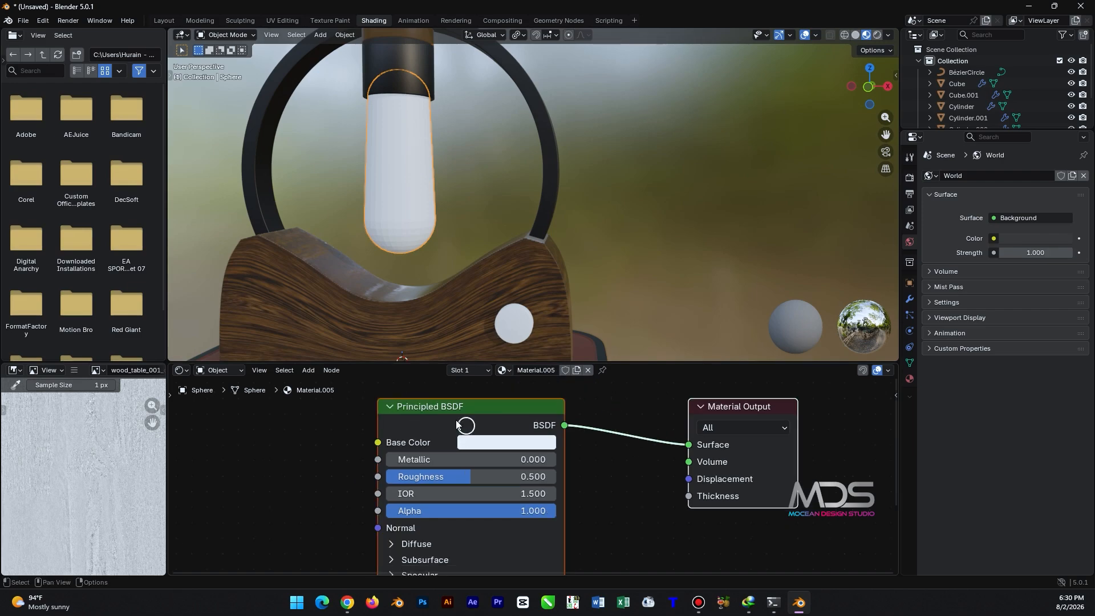
- Swap the bulb material's Principled BSDF for a Glass BSDF with roughness 0.231 and IOR 2.000
click(485, 407)
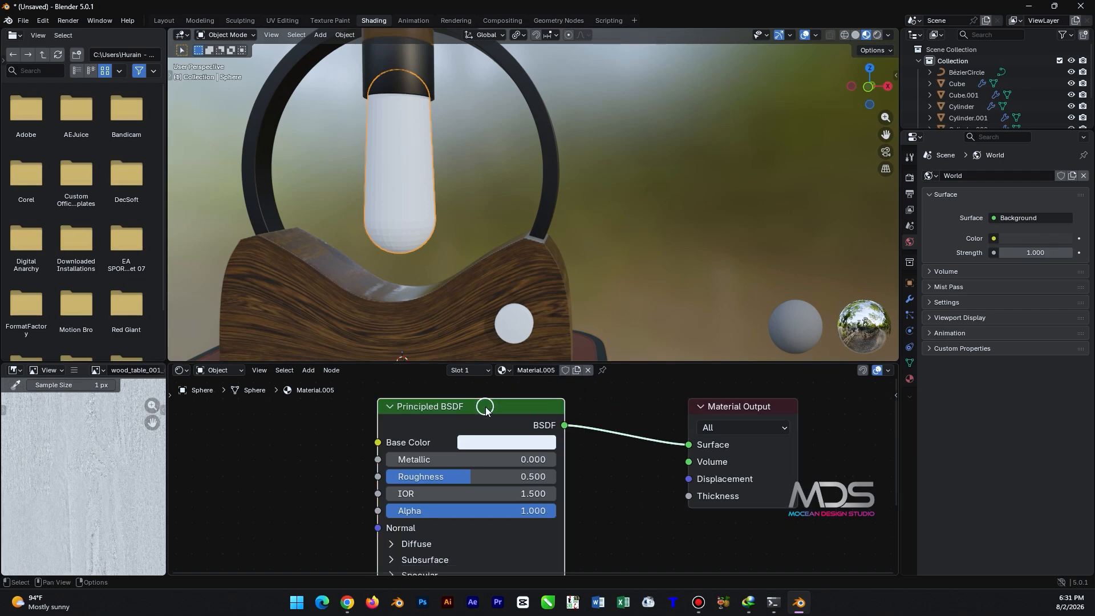
key(shift+s)
click(485, 408)
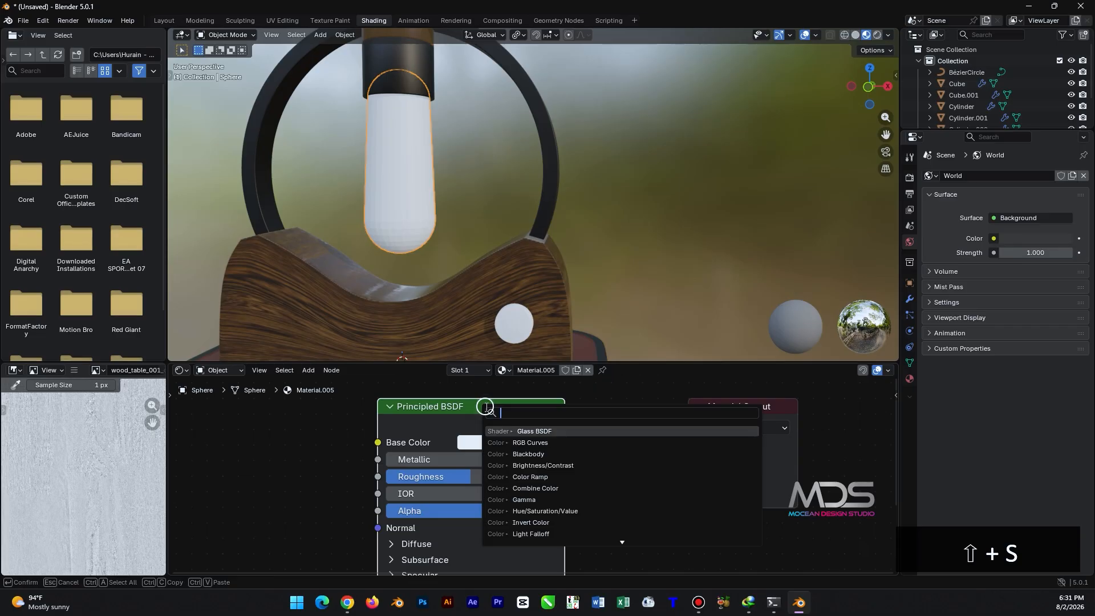
text(g)
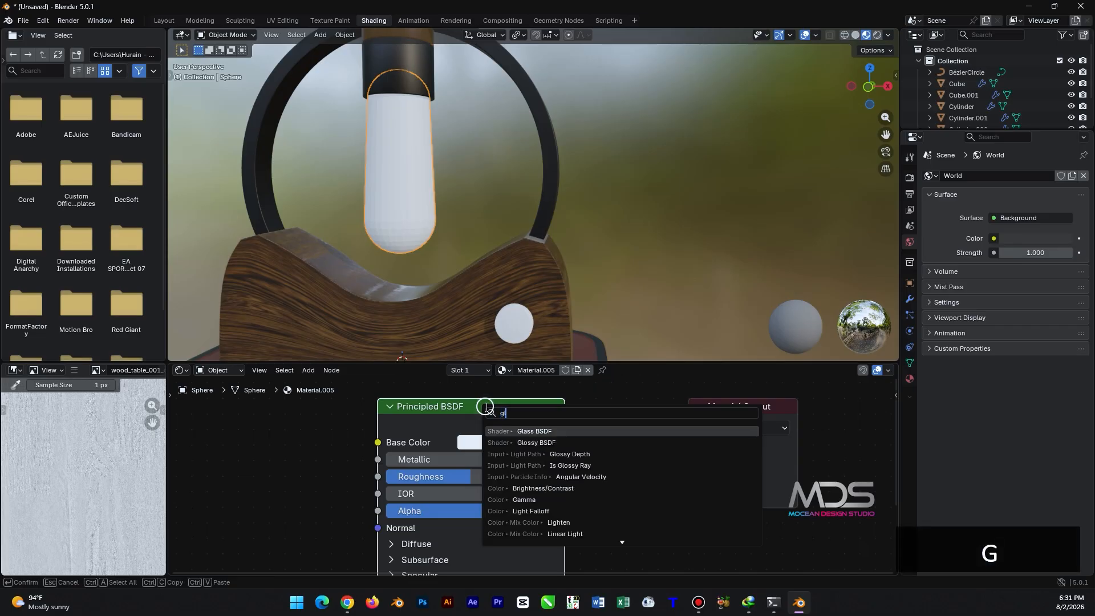
text(lass)
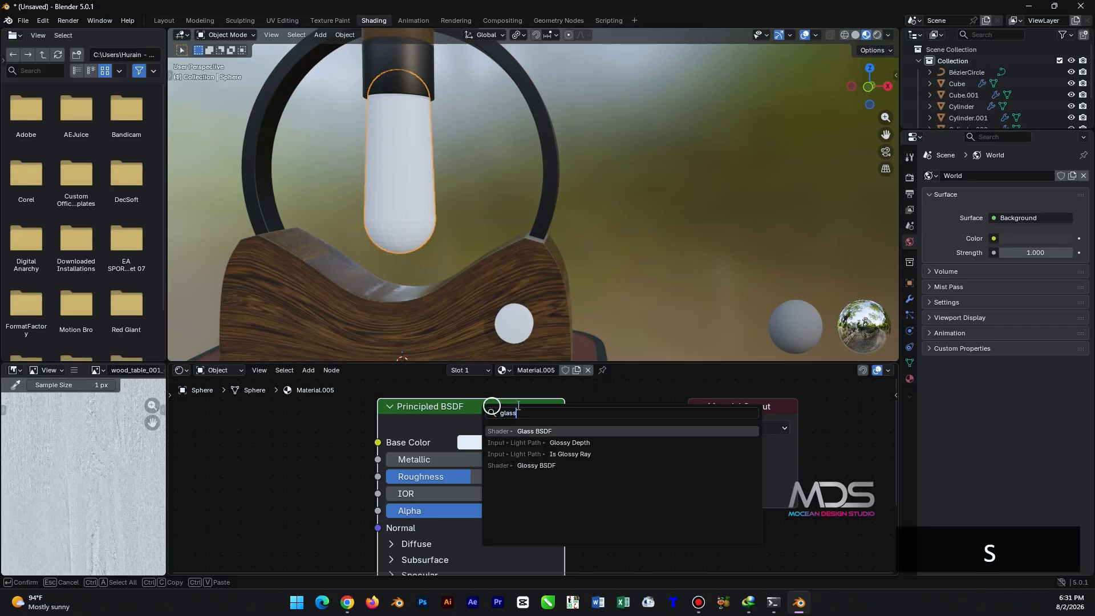
click(557, 432)
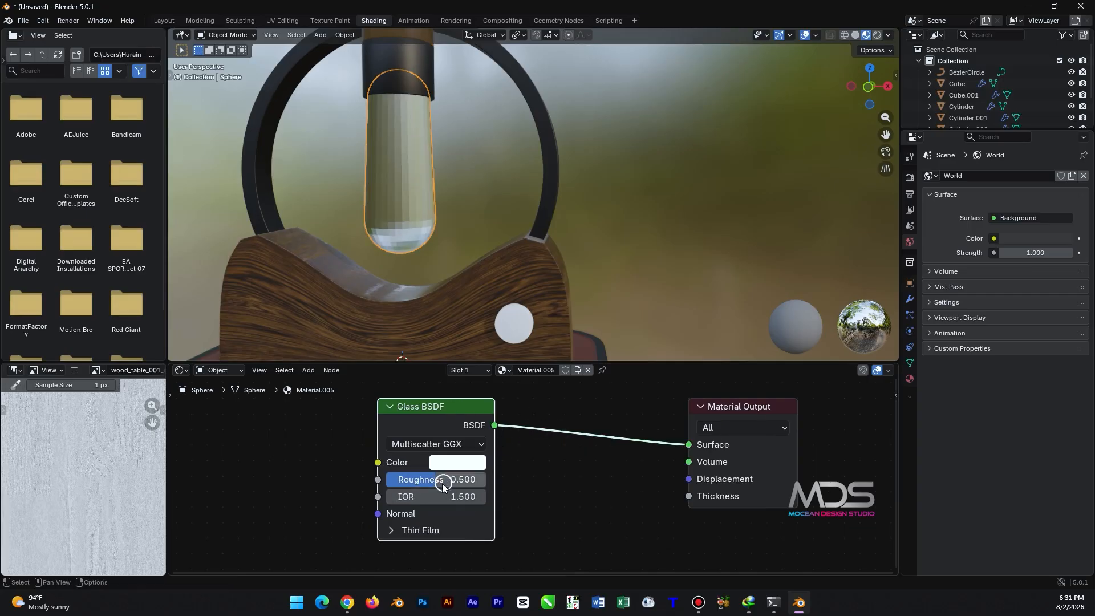
mouse_move(431, 482)
mouse_down()
mouse_move(405, 483)
mouse_move(434, 496)
mouse_up()
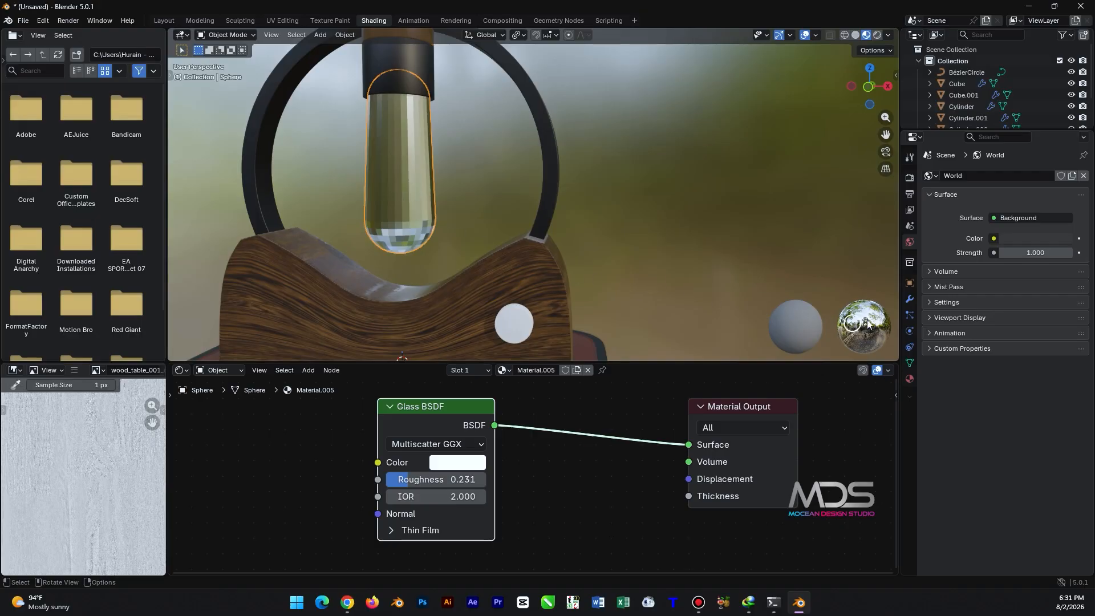
- Add a Subdivision Surface modifier with 3 viewport levels to the glass bulb and apply Shade Auto Smooth
click(909, 298)
click(1029, 175)
mouse_move(1036, 175)
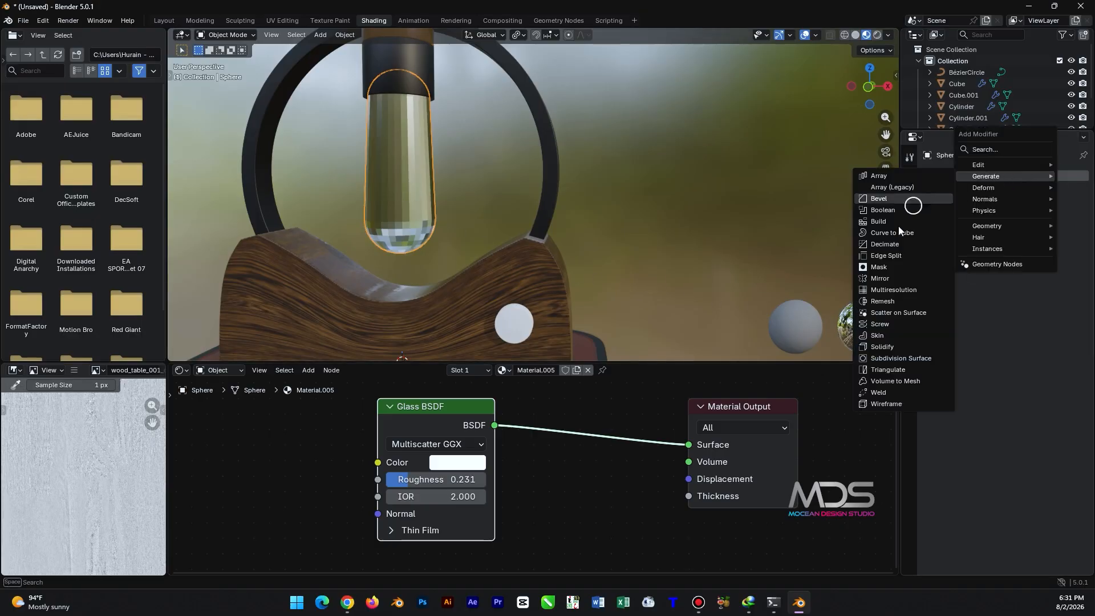
click(906, 358)
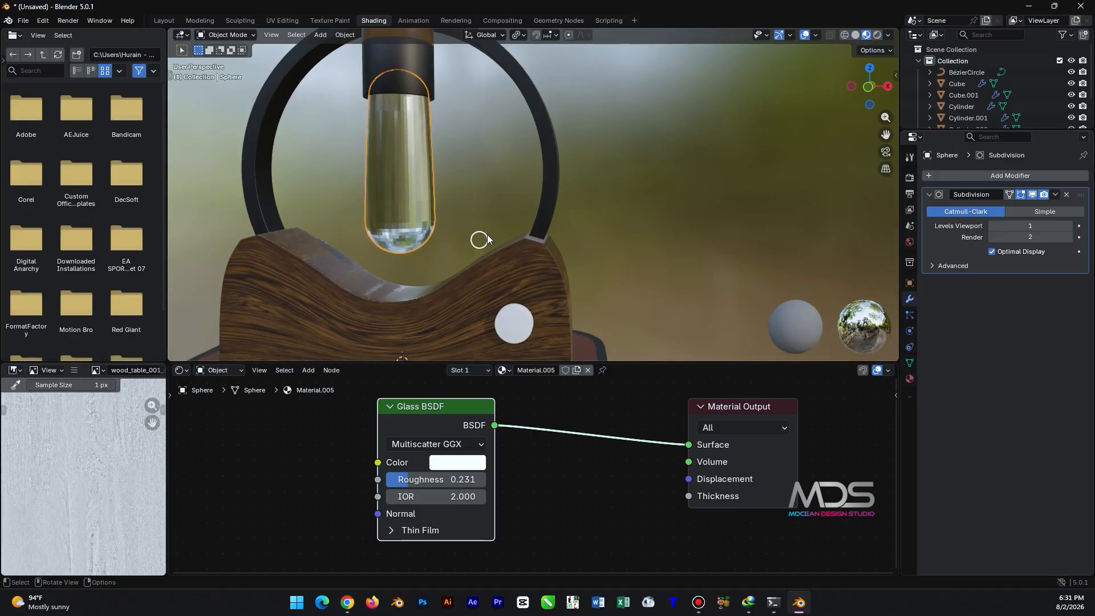
drag(1046, 225, 1029, 226)
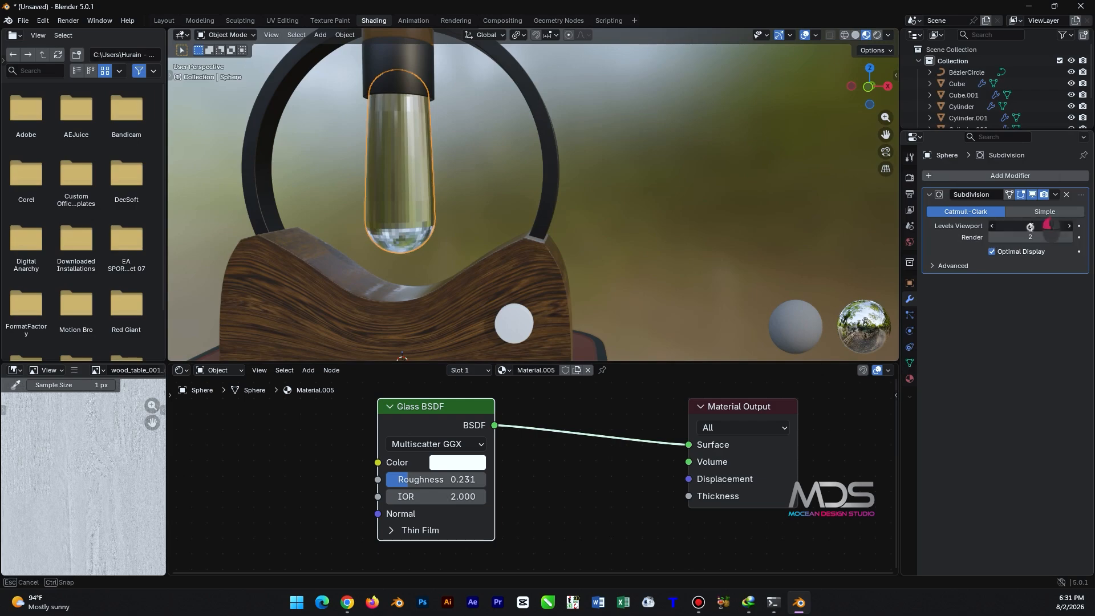
text(3)
key(Return)
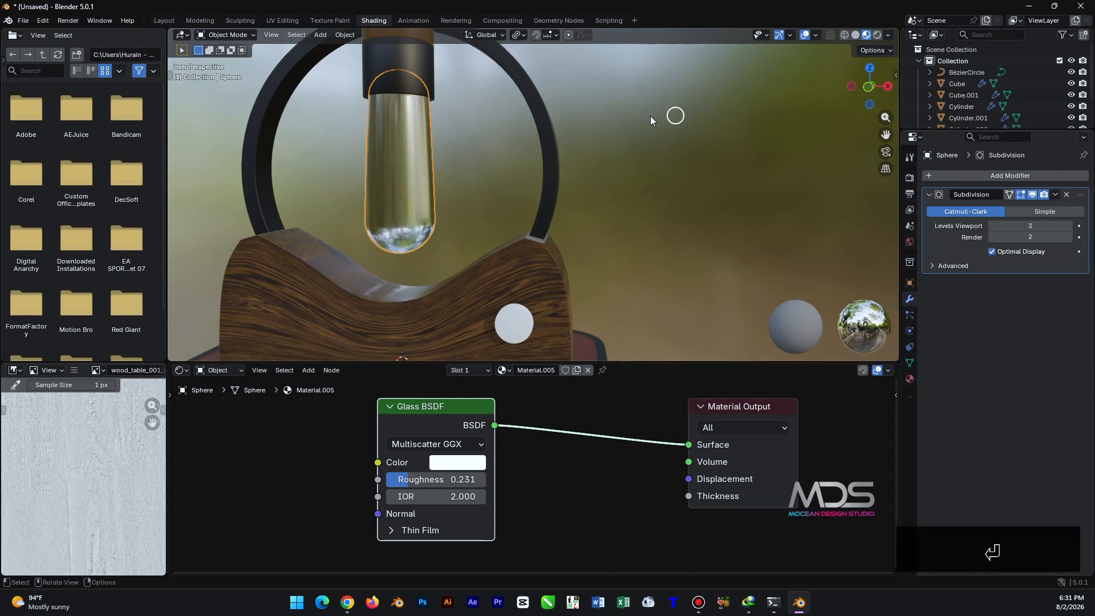
right_click(650, 121)
click(646, 117)
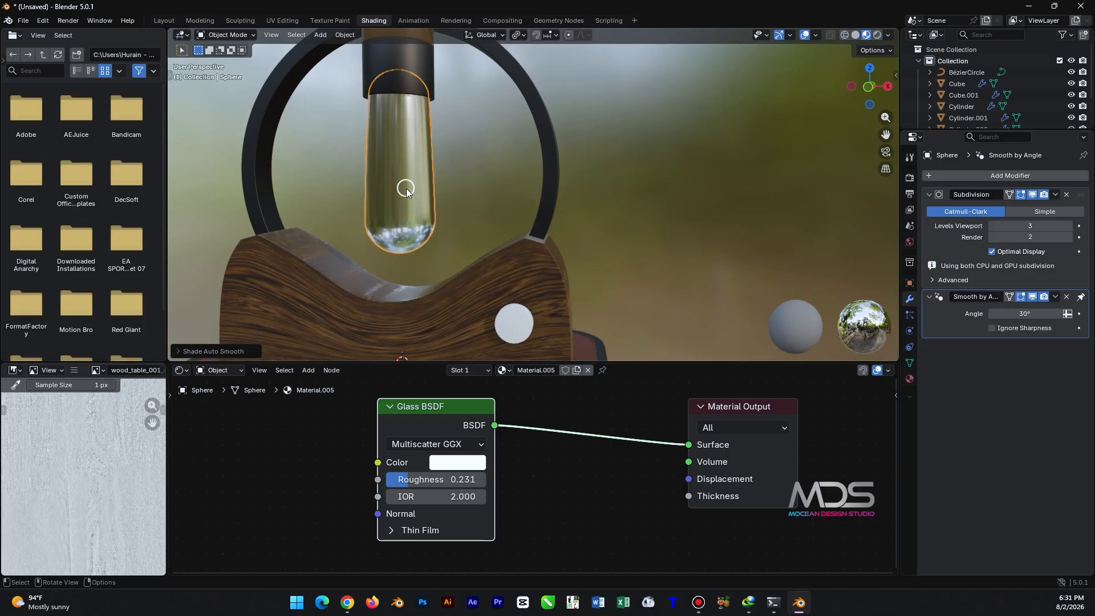
- Hide the glass bulb and create a new material for the filament curve inside it
key(h)
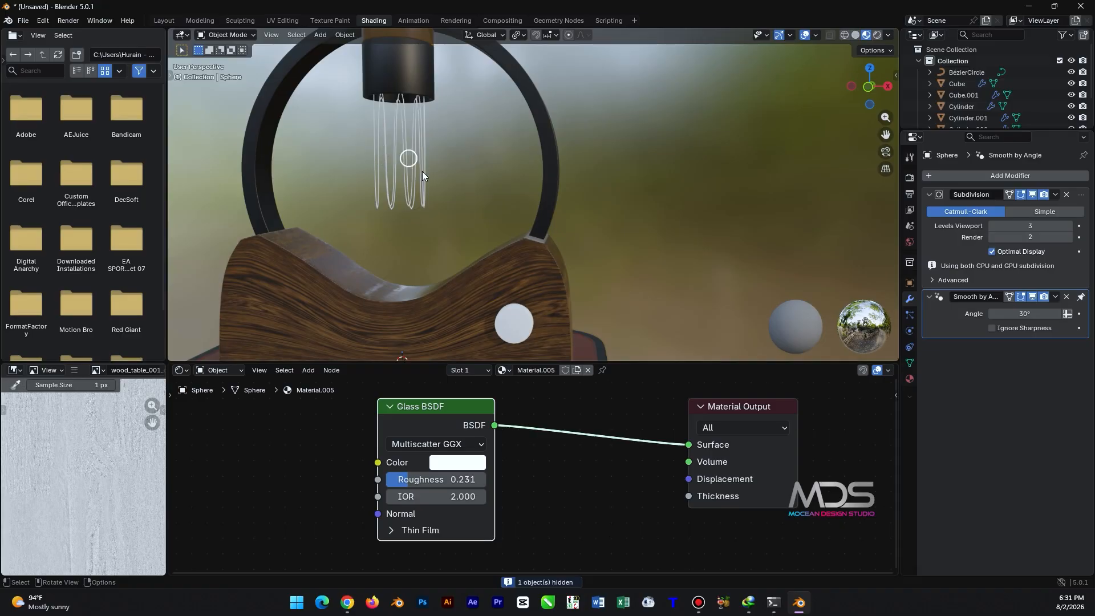
click(401, 176)
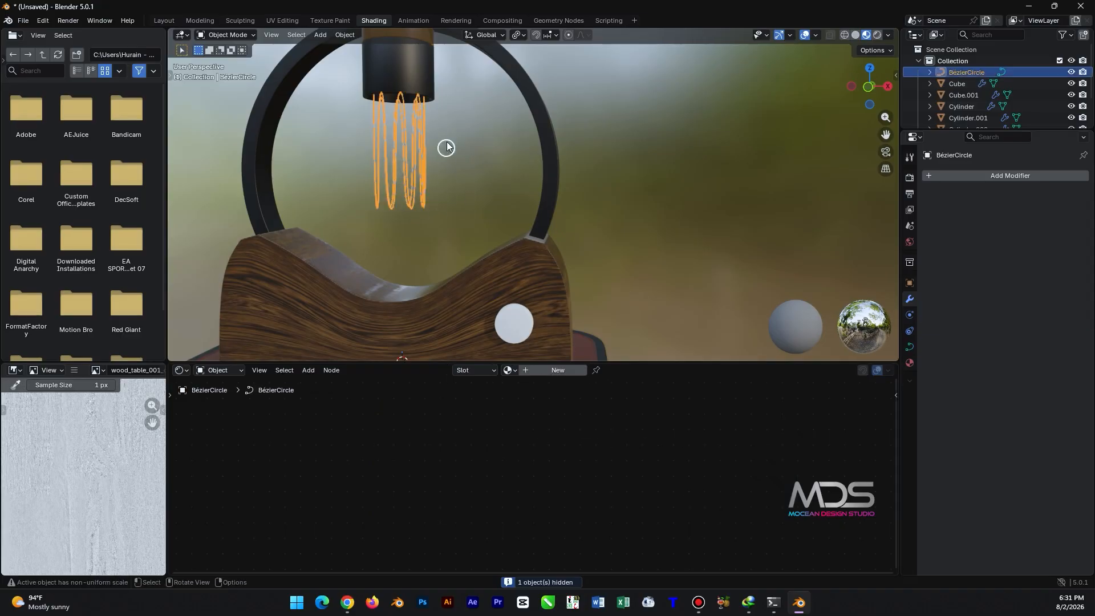
click(550, 371)
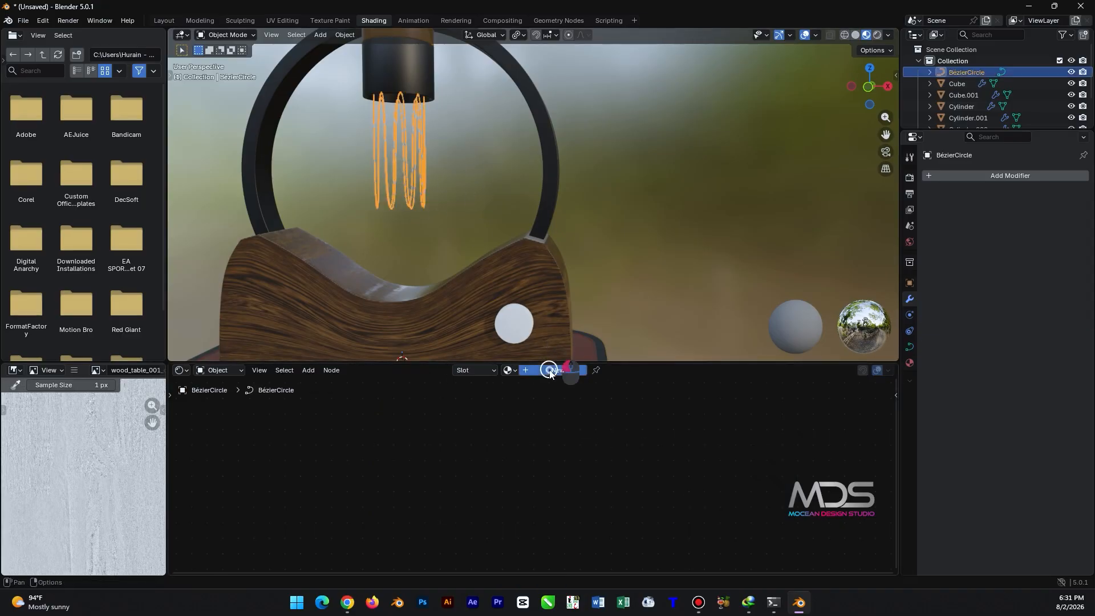
- Swap the filament material's Principled BSDF for an Emission shader
click(529, 409)
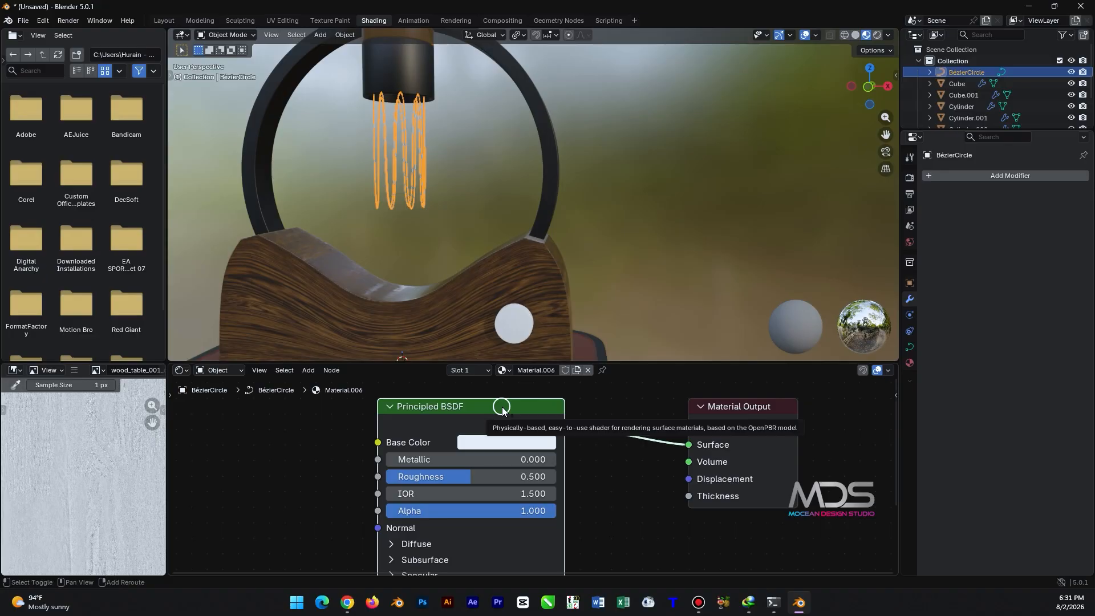
key(shift+s)
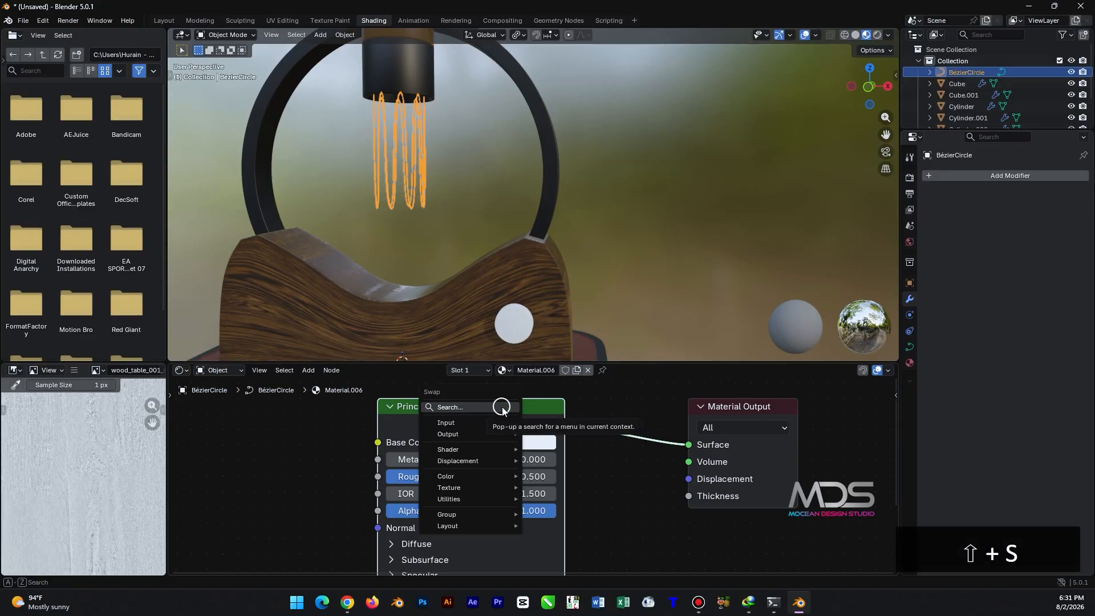
click(503, 407)
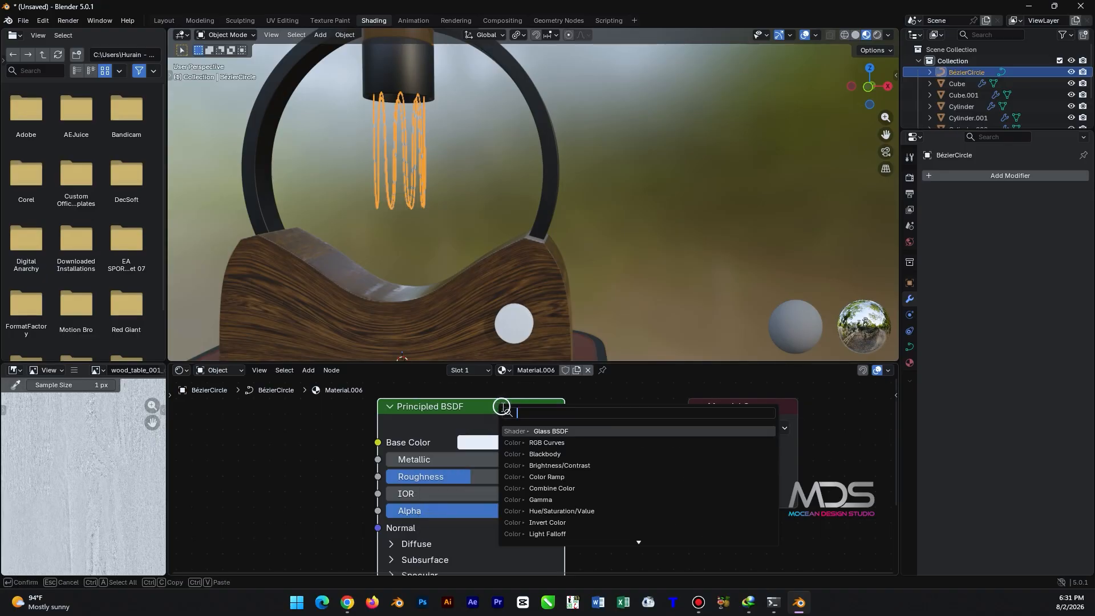
text(em)
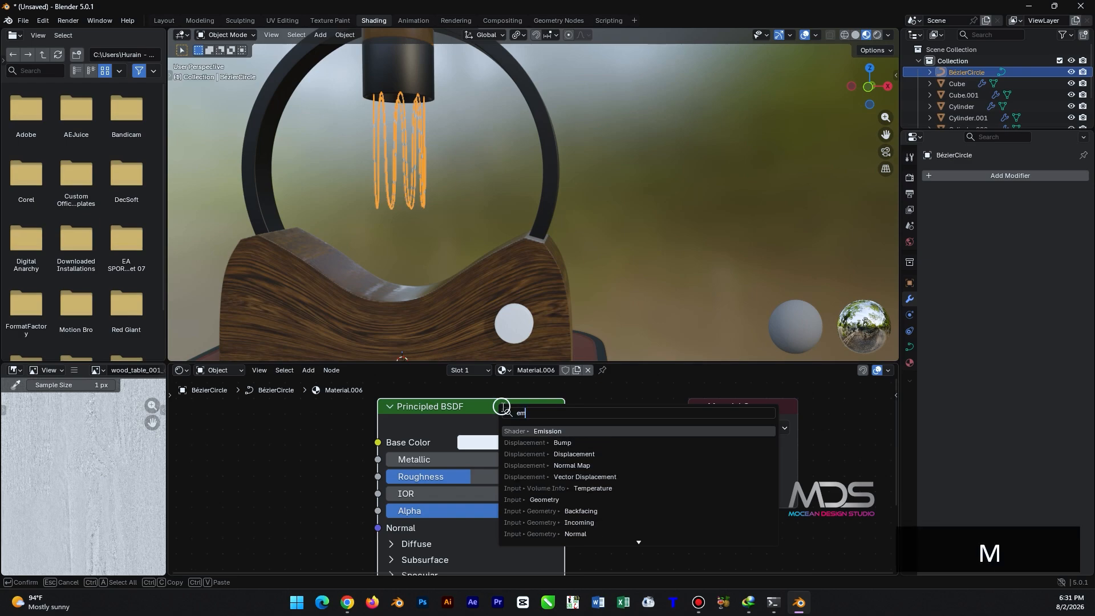
text(issio)
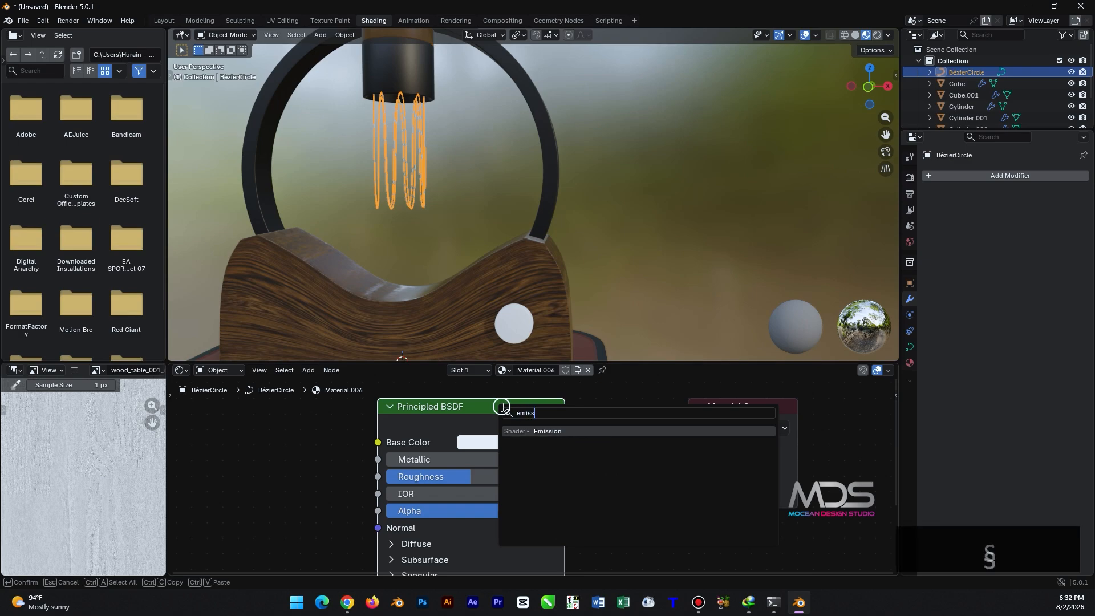
click(550, 431)
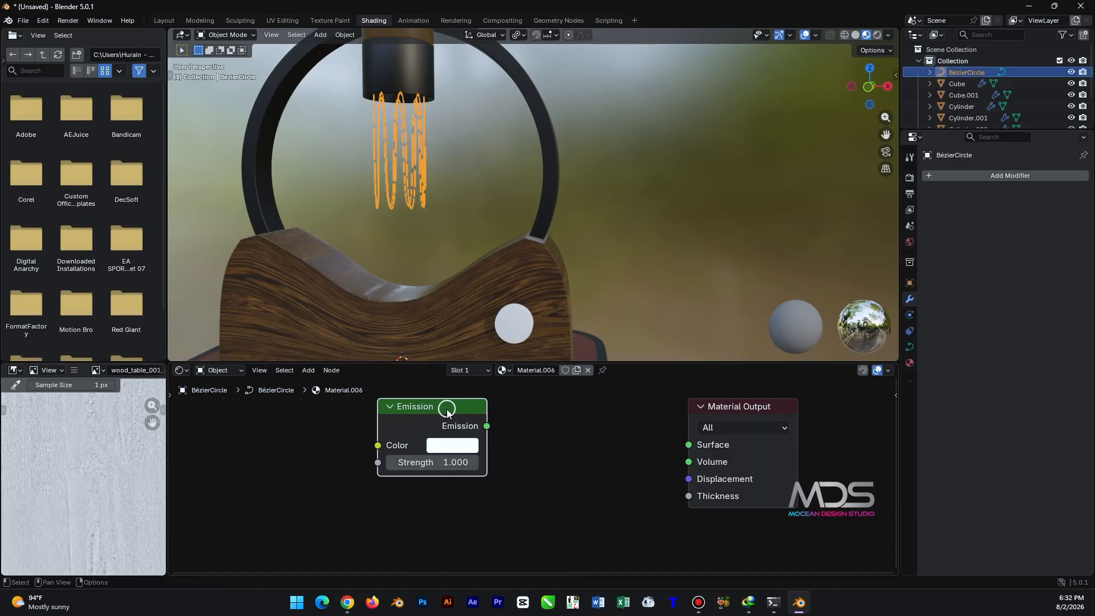
click(453, 413)
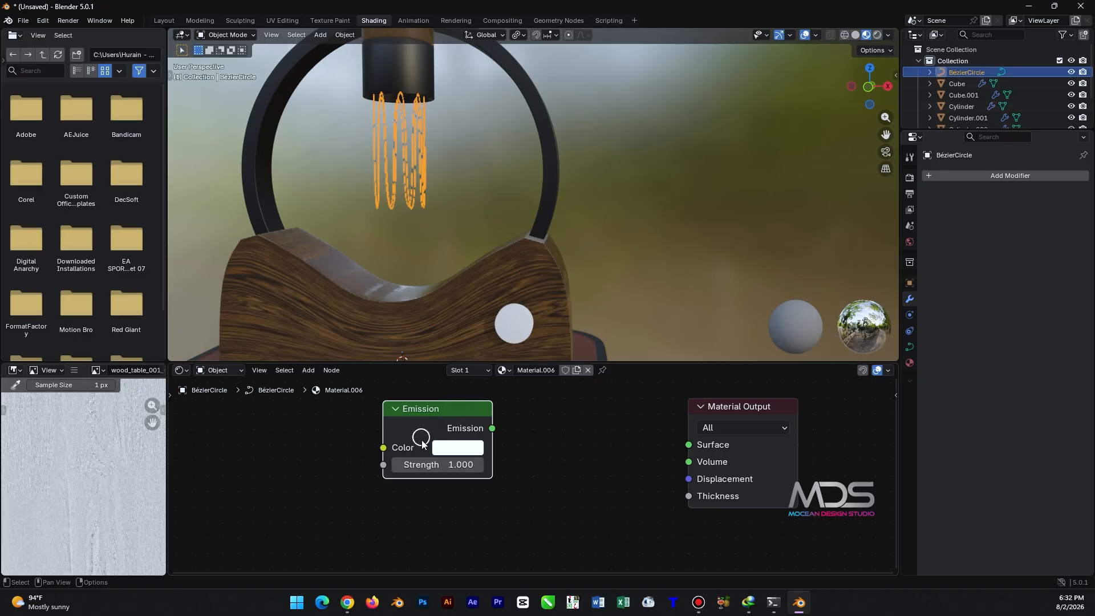
- Set the filament's emission strength to 50 and its color to a pale warm yellow, and deselect the filament
click(452, 468)
text(50)
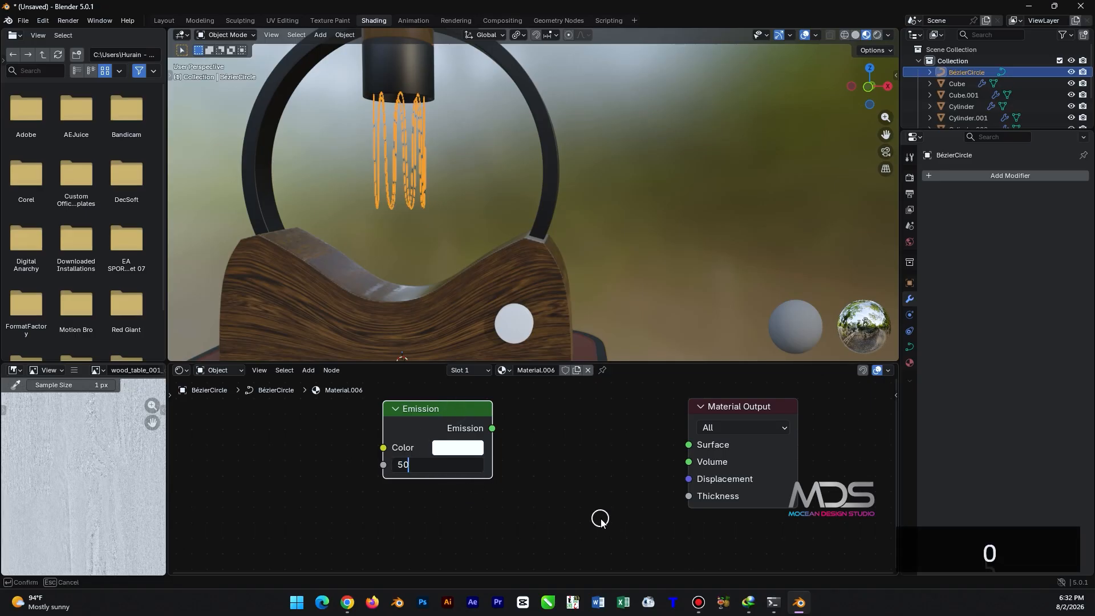
key(Return)
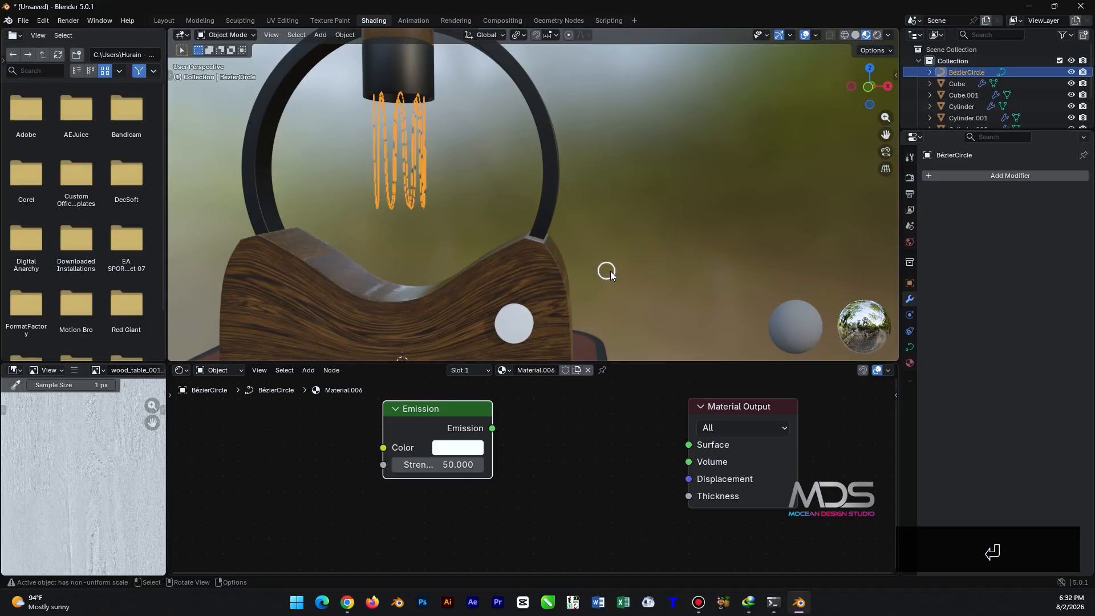
click(461, 450)
drag(502, 242, 487, 255)
click(666, 221)
- Unhide the glass bulb and view the whole lamp from an angle
scroll(597, 202, down, 5)
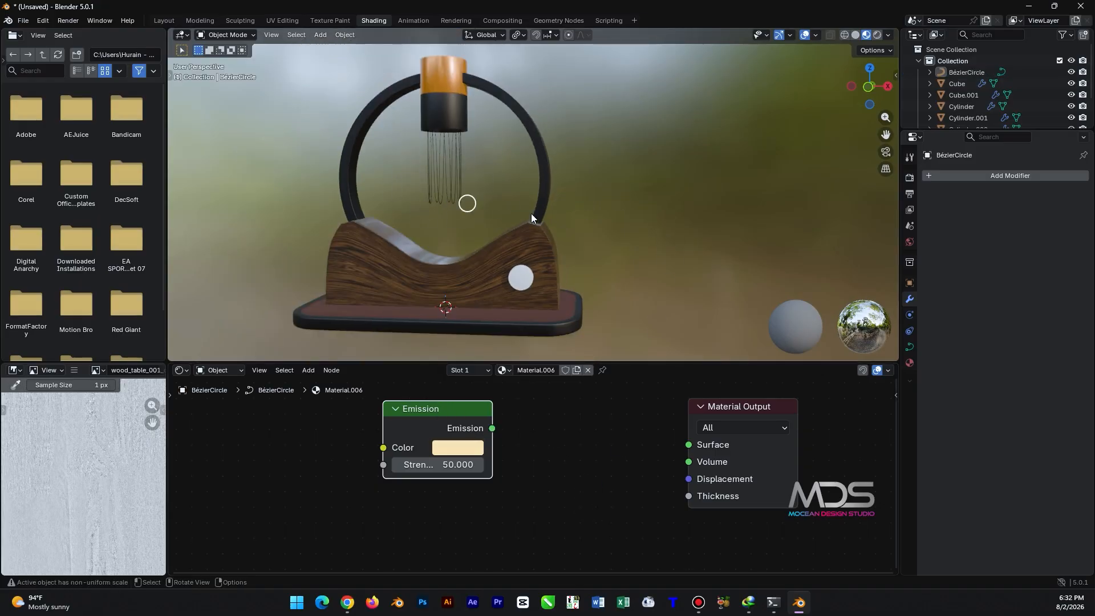
key(alt+h)
scroll(546, 262, down, 3)
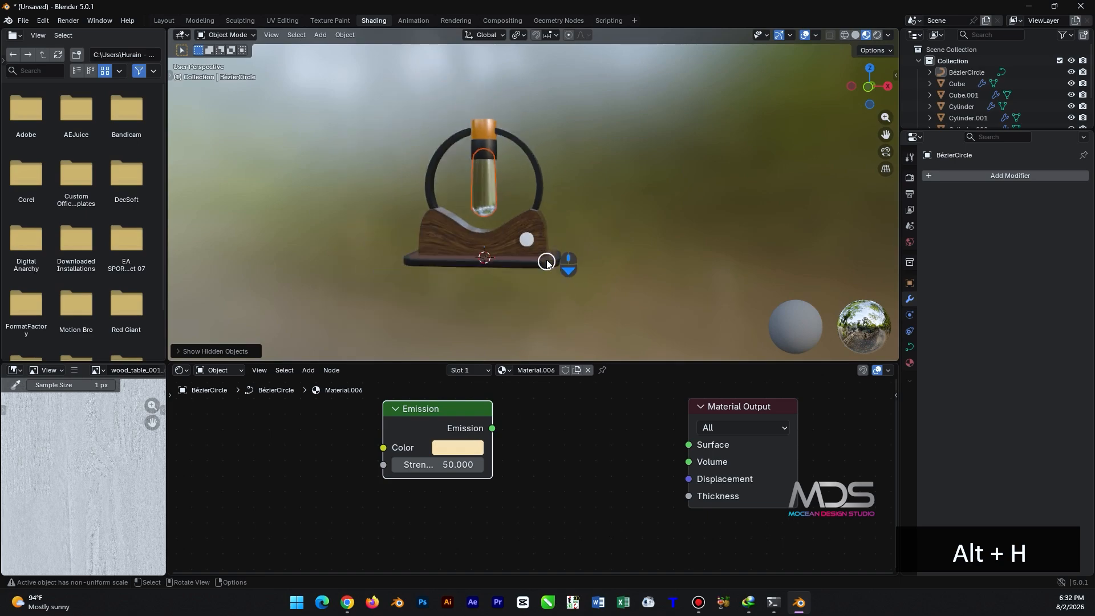
middle_drag(626, 205, 594, 227)
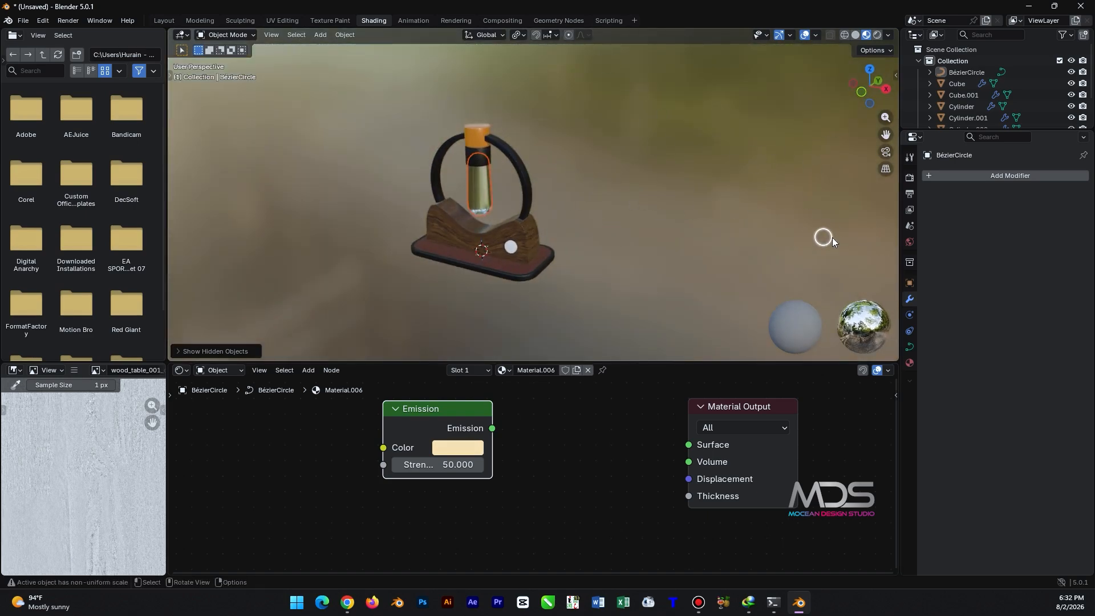
- Use an Environment Texture as the world color and load cowboy_town_saloon_1k.exr from the Links folder on the Desktop
click(909, 241)
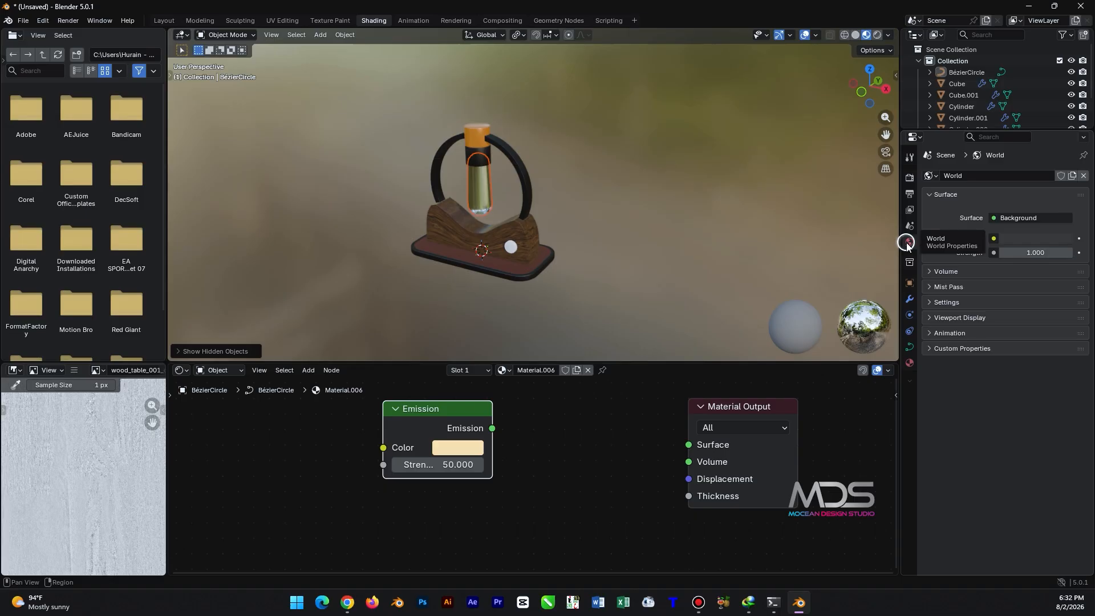
click(994, 238)
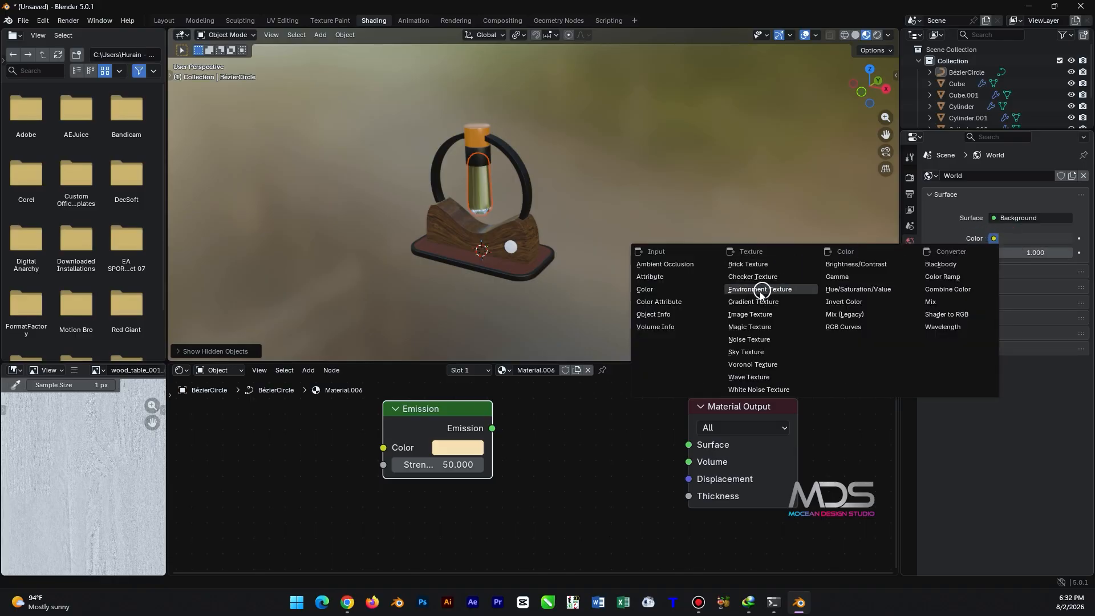
click(779, 289)
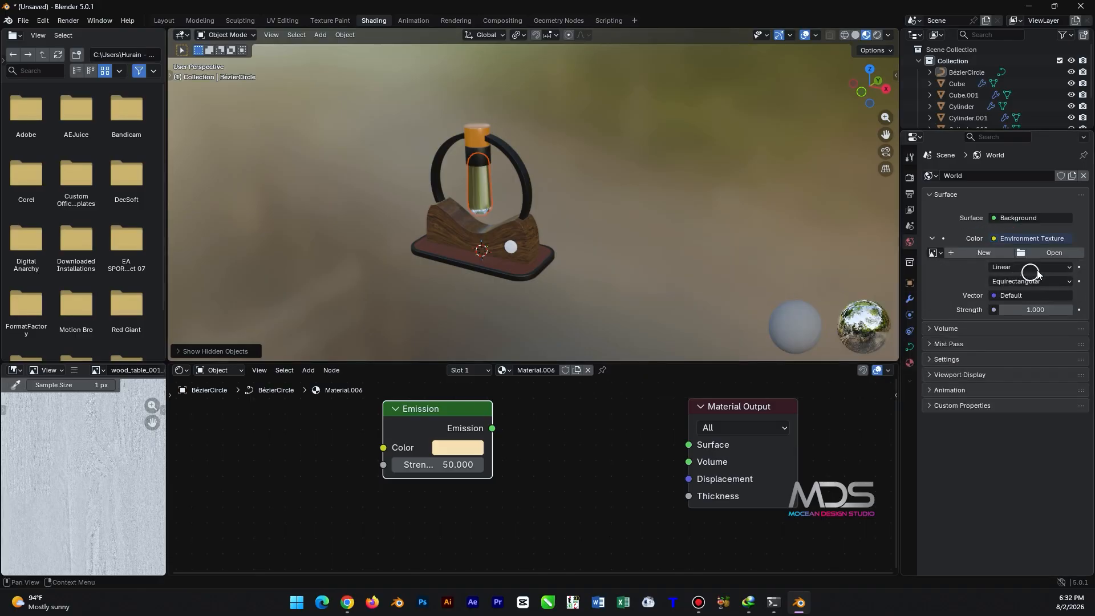
click(1058, 252)
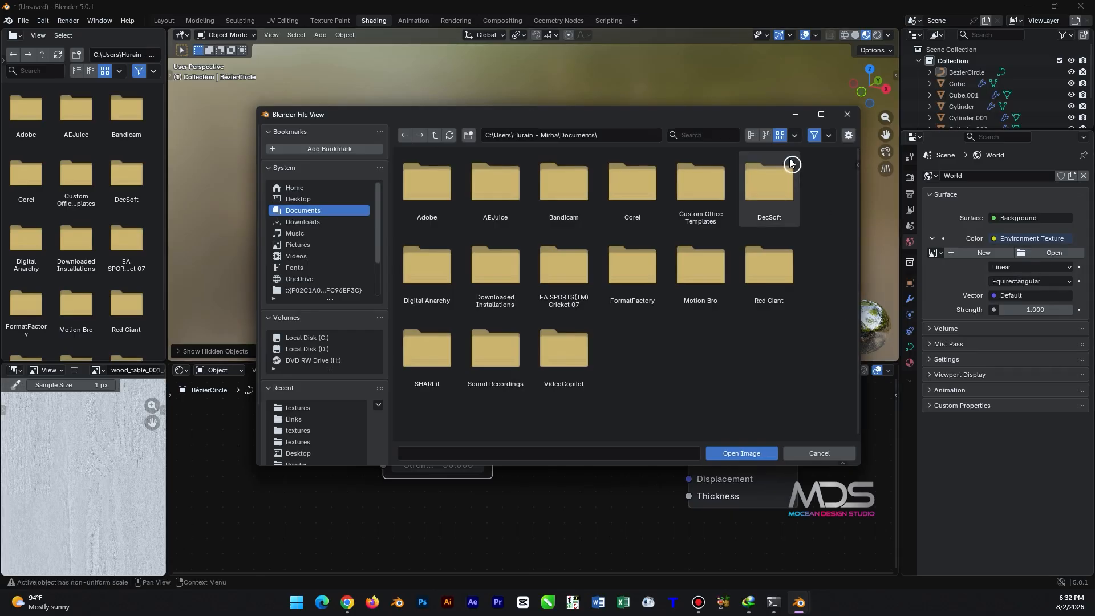
click(319, 198)
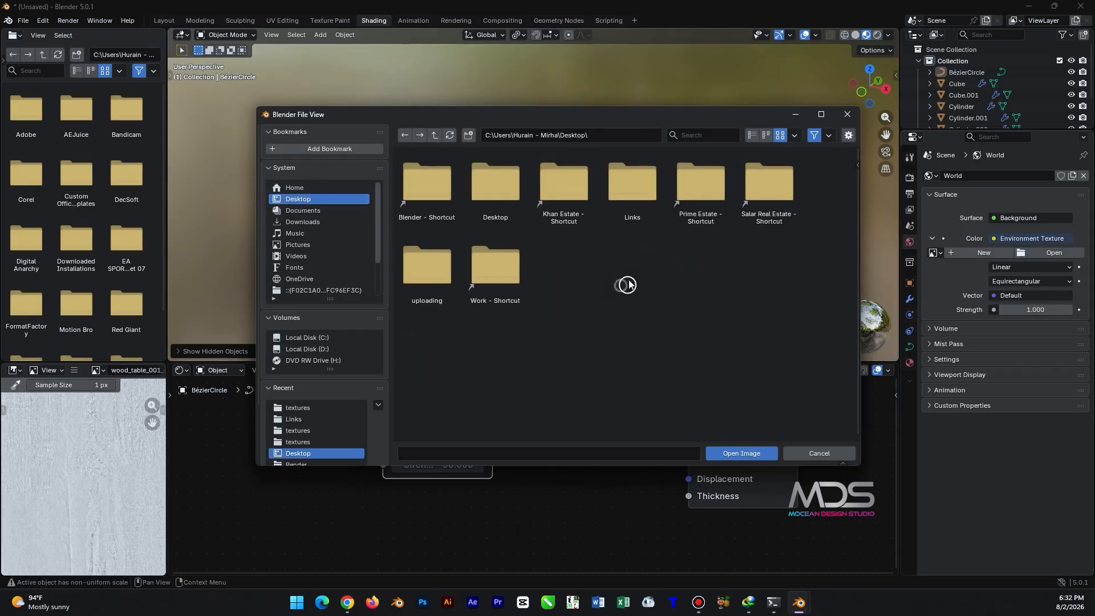
double_click(628, 194)
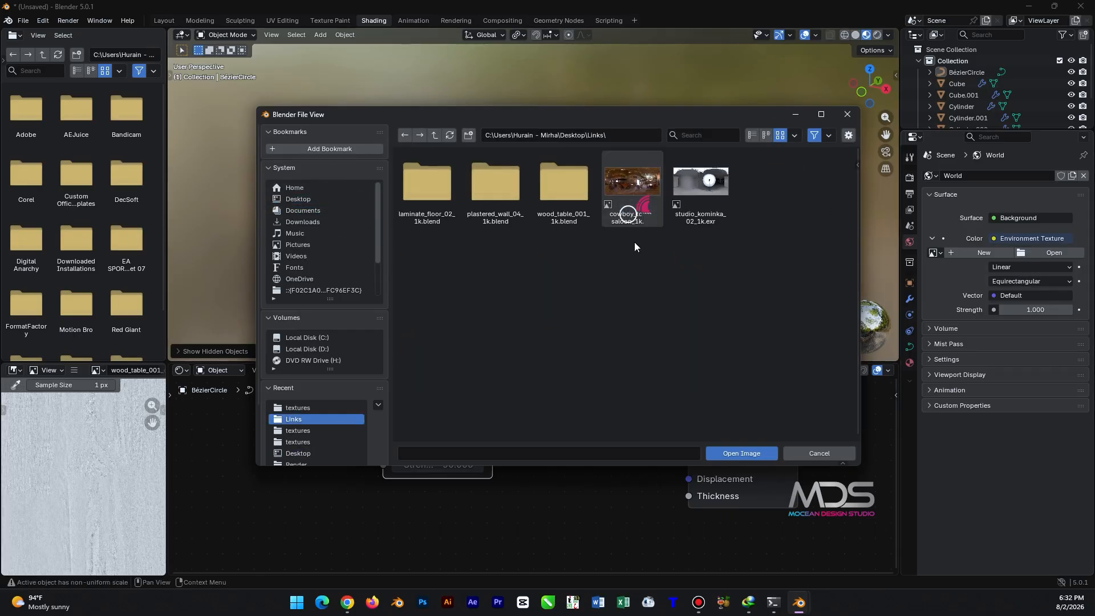
double_click(643, 177)
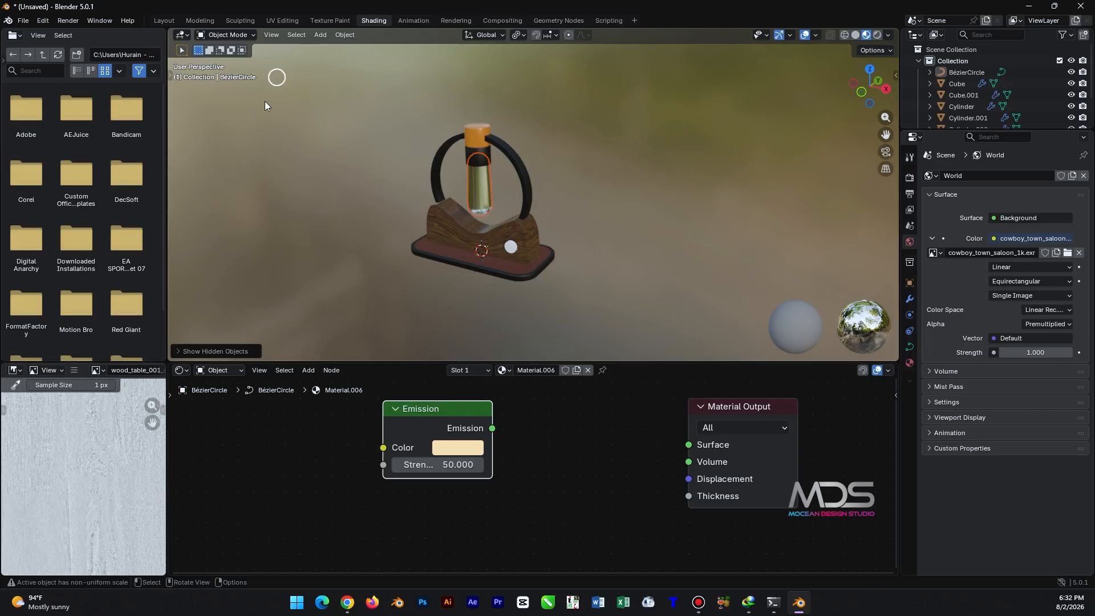
- Switch the render engine to Cycles and set its device to GPU Compute
click(909, 177)
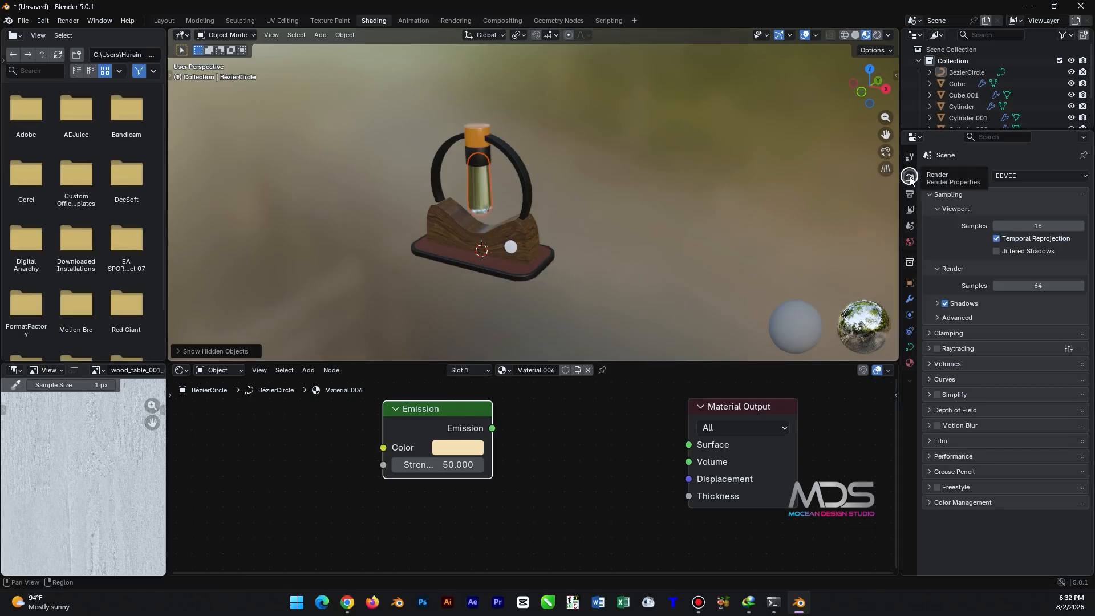
click(1021, 176)
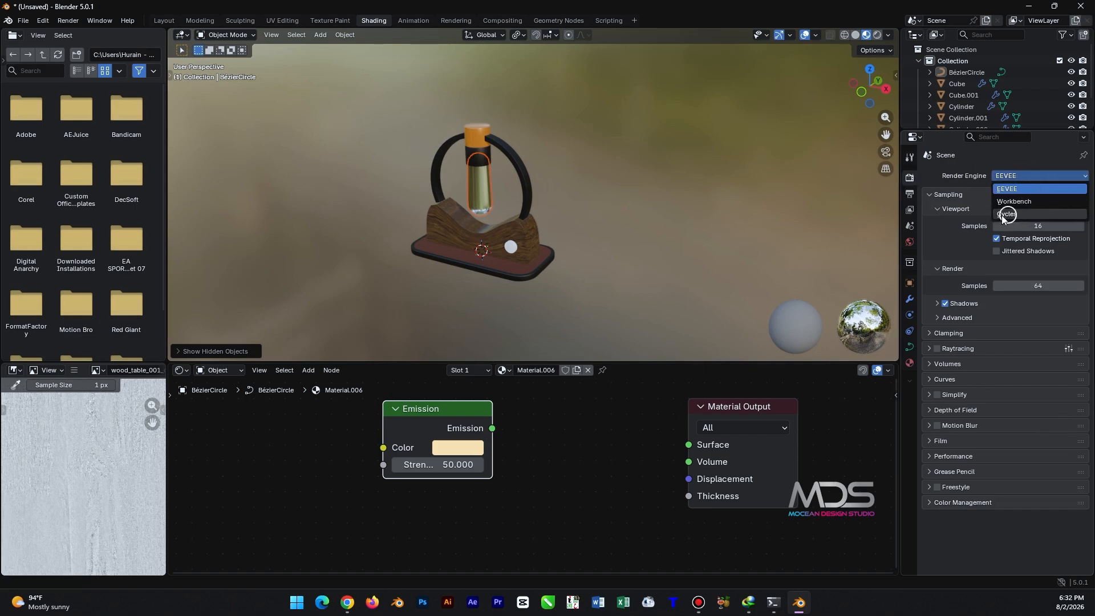
click(1028, 215)
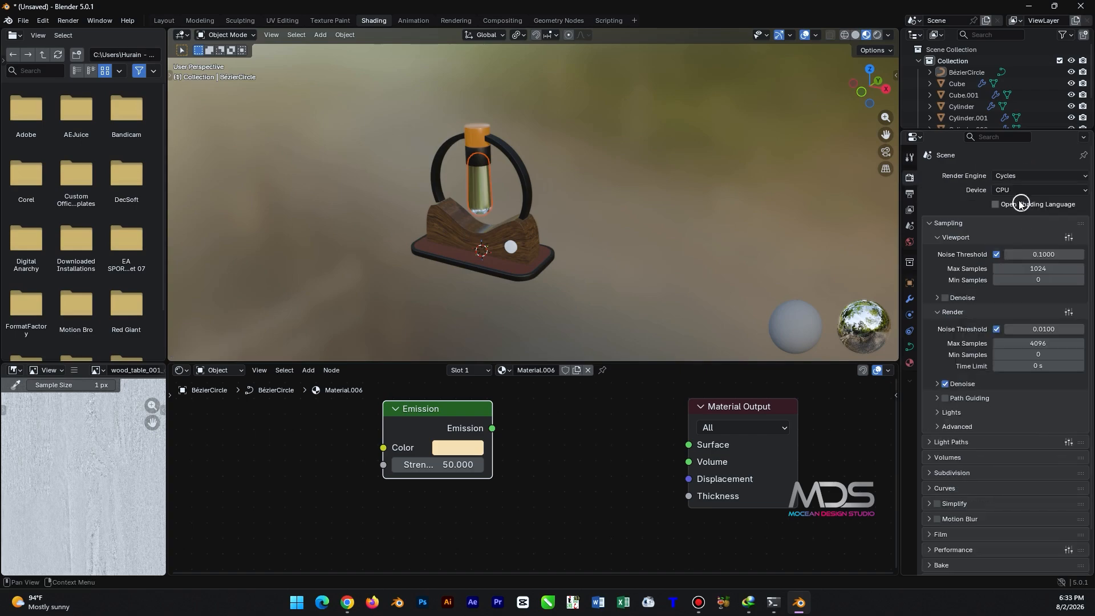
click(1021, 189)
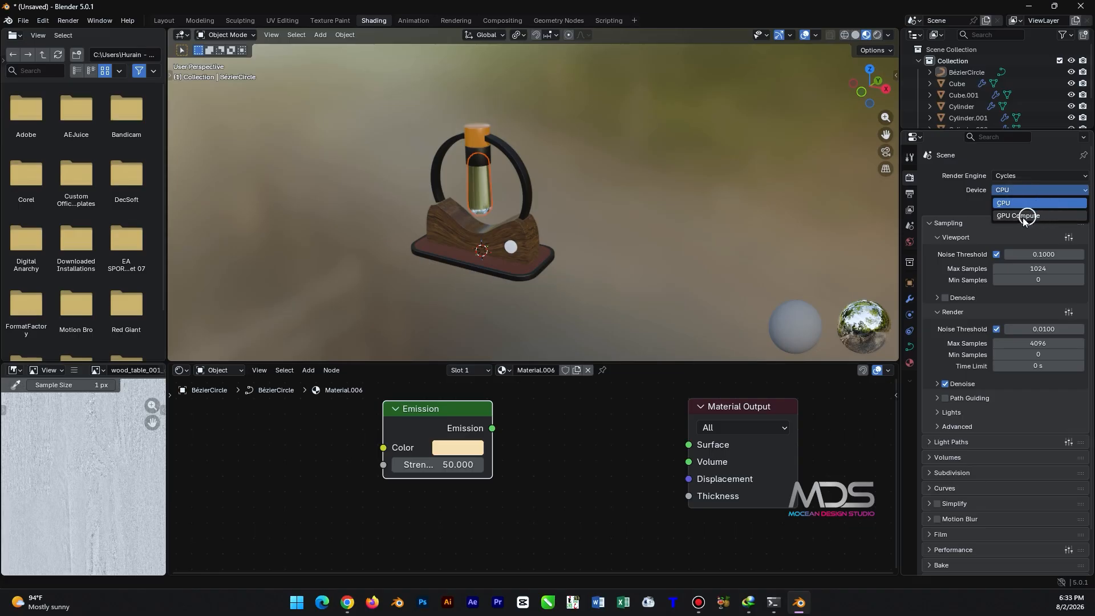
click(1021, 216)
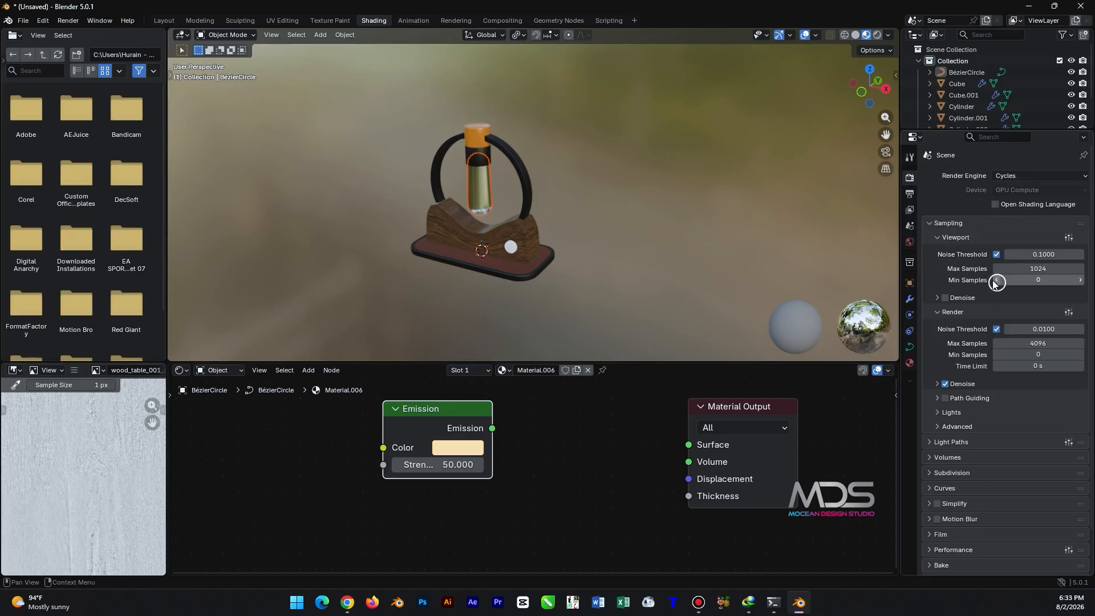
- Set the viewport's maximum samples to 100
click(1038, 270)
text(10)
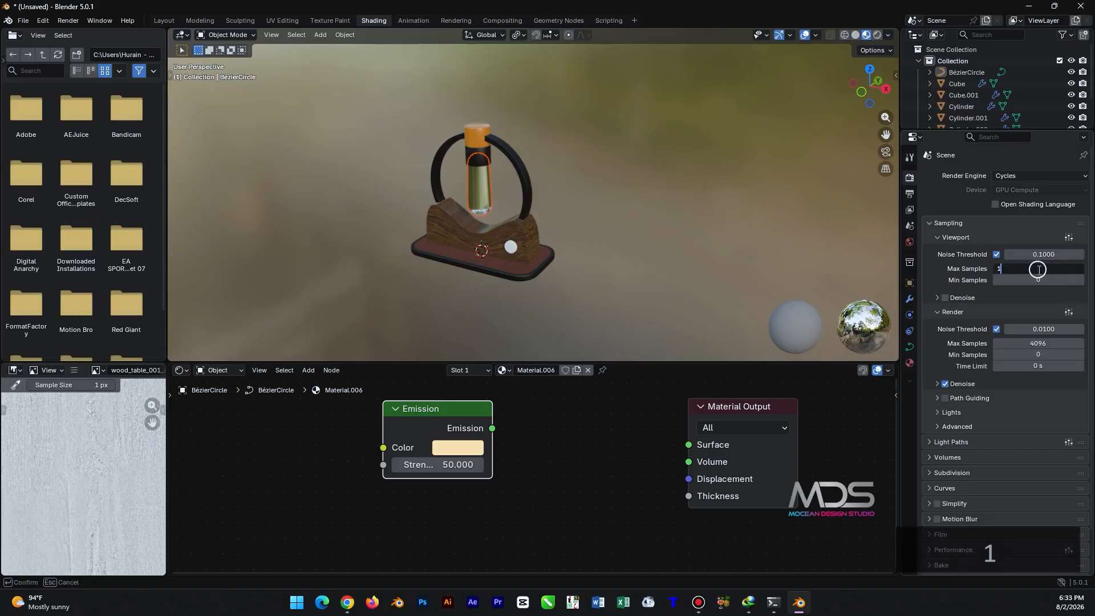
key(Return)
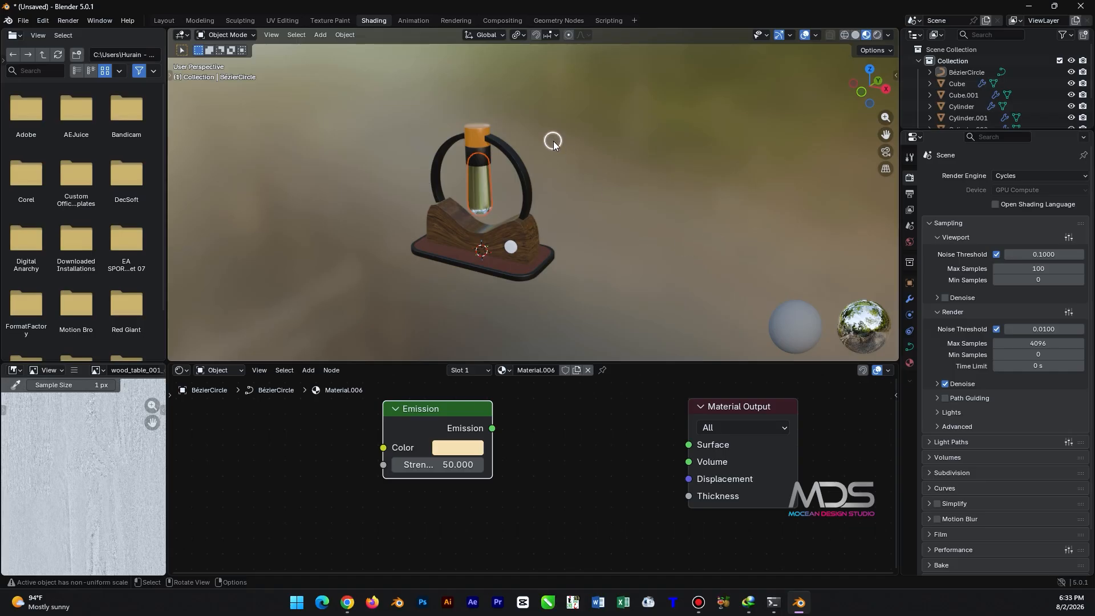
- Switch to the UV Editing workspace, leave the filament curve's Edit Mode and select the curved wooden block
scroll(470, 210, up, 3)
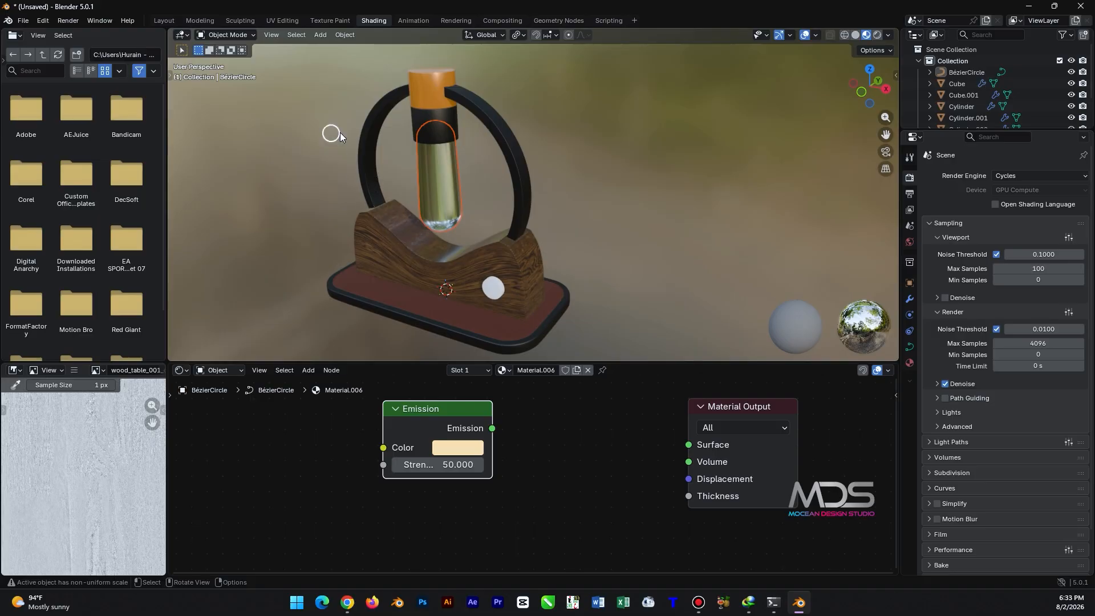
click(292, 21)
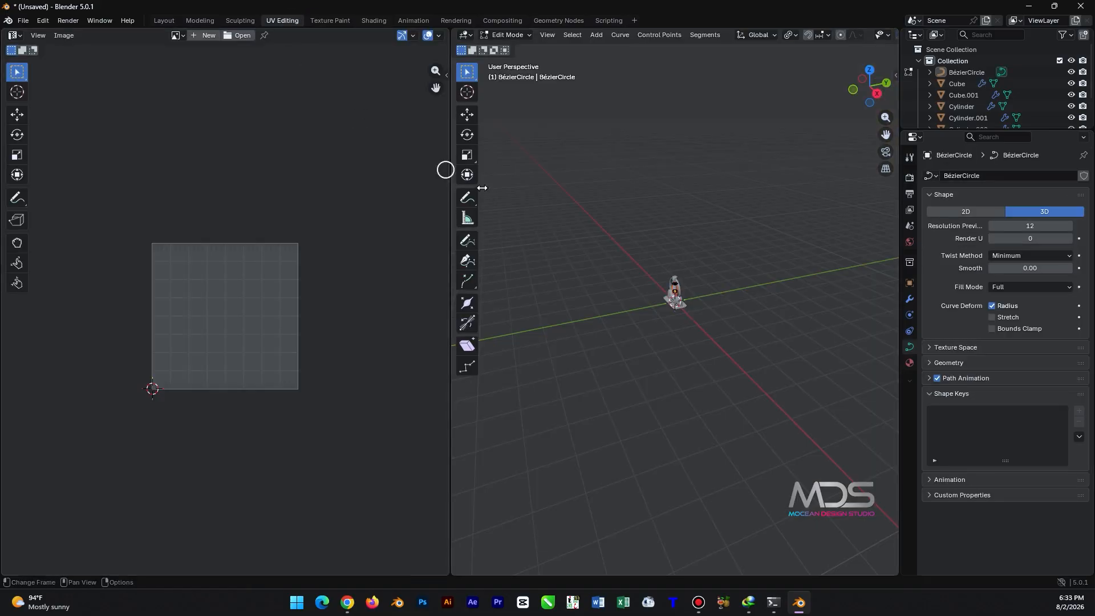
scroll(698, 303, up, 10)
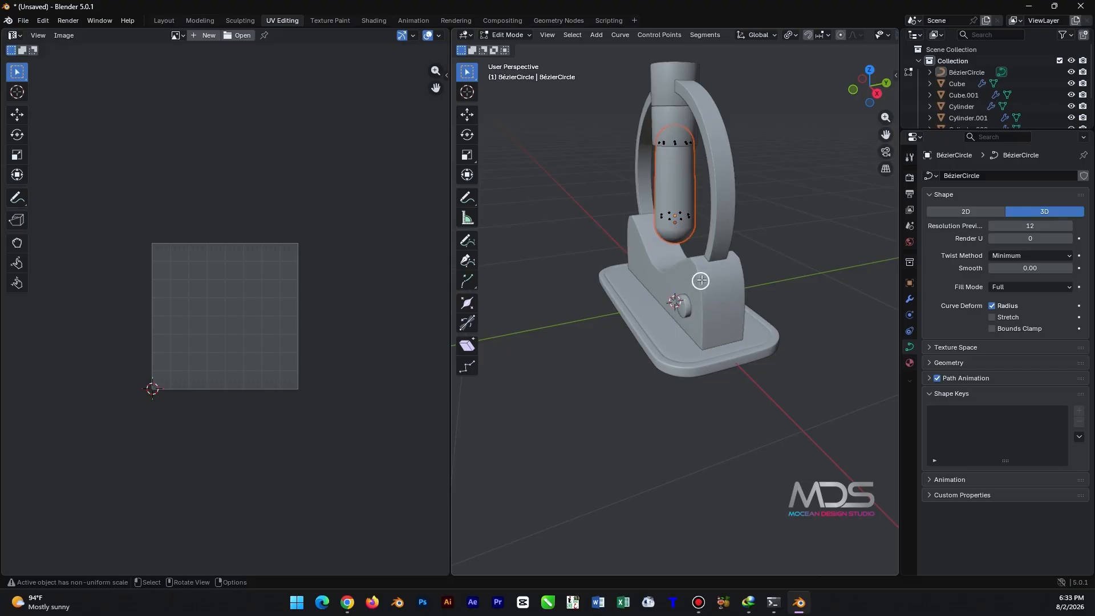
key(Tab)
click(656, 259)
middle_drag(674, 283, 767, 207)
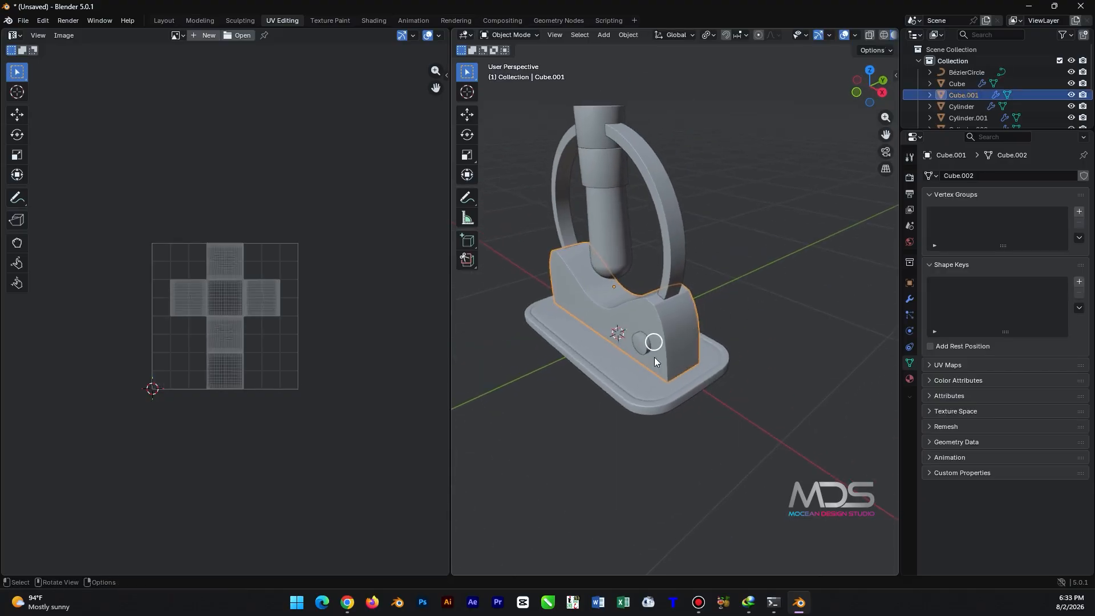
- Unwrap all faces of the wooden block with Smart UV Project, using a 66° angle limit and Scaled margin method
key(Tab)
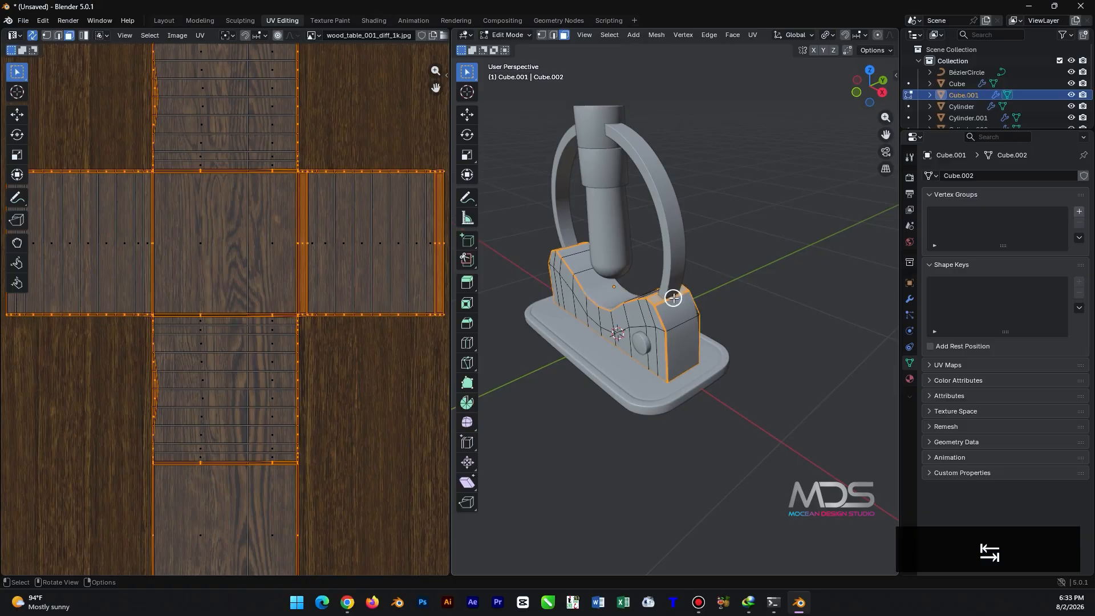
key(a)
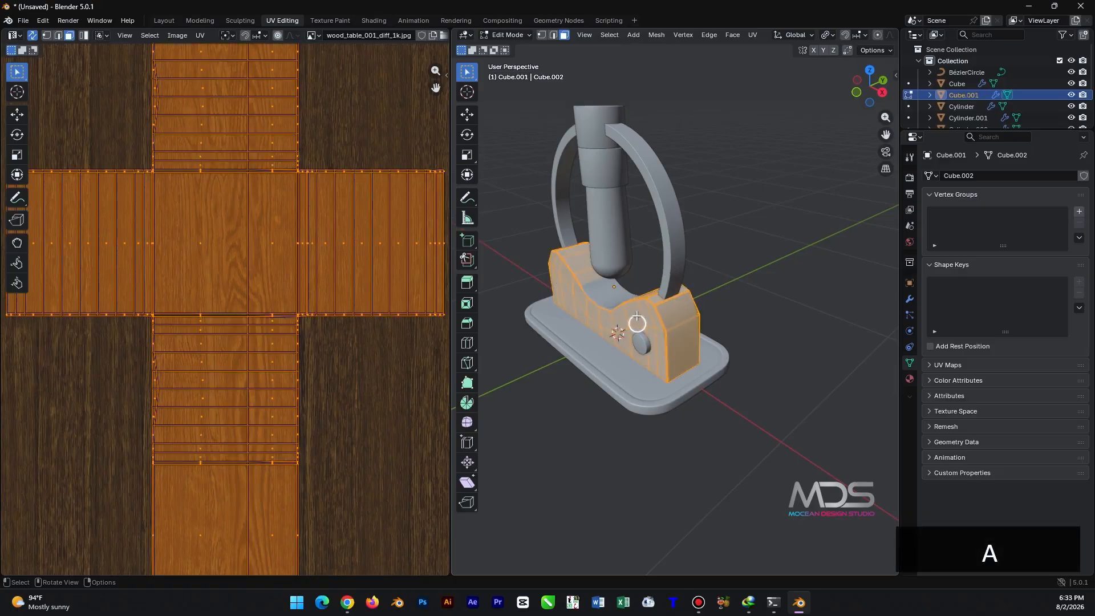
scroll(636, 323, down, 5)
scroll(713, 308, up, 6)
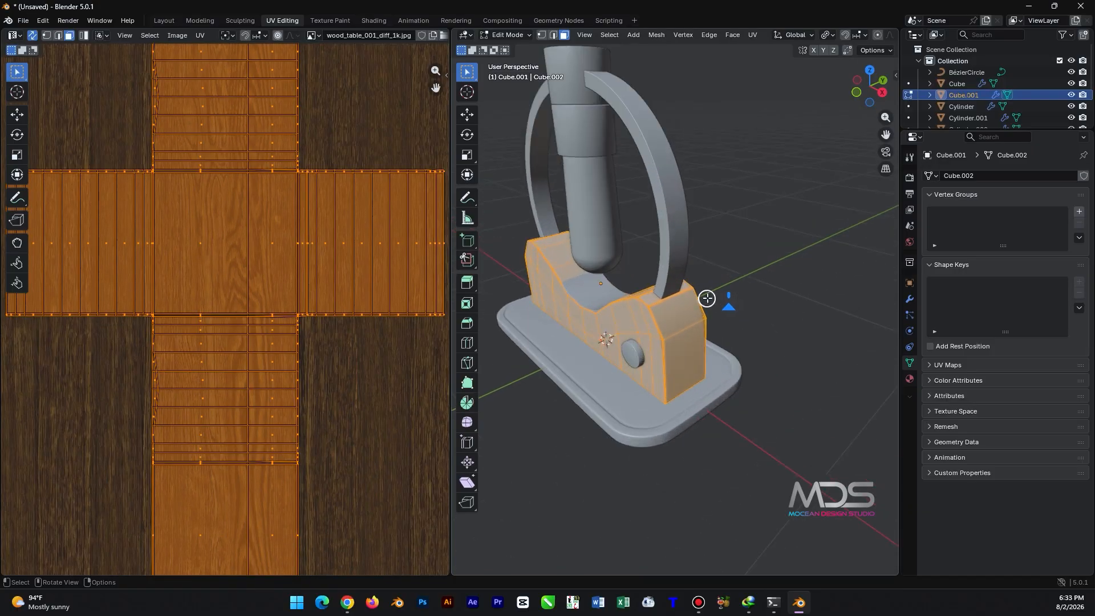
key(u)
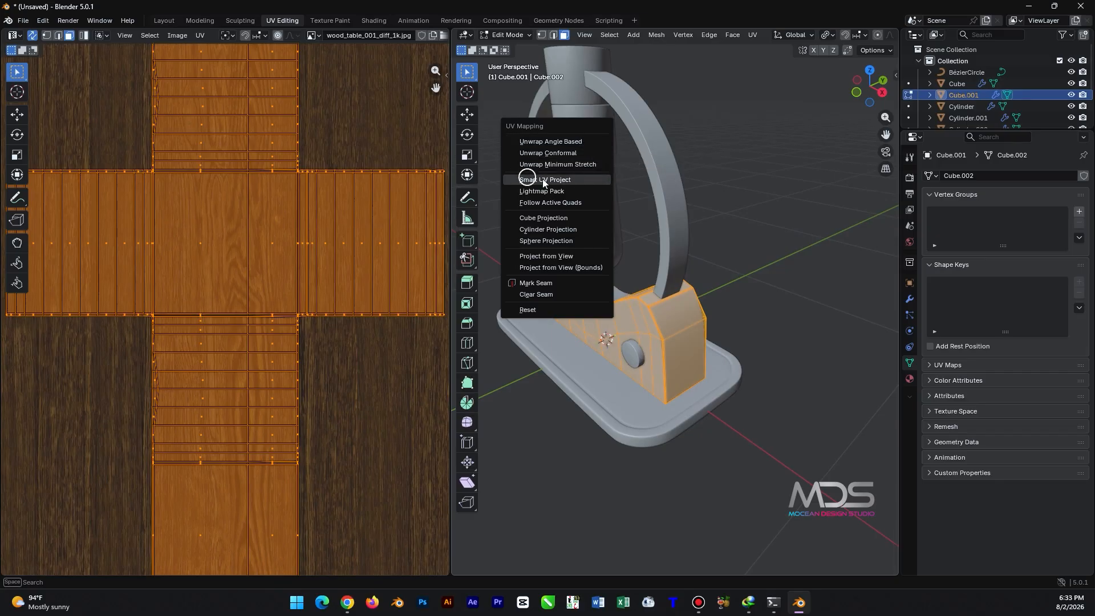
click(583, 181)
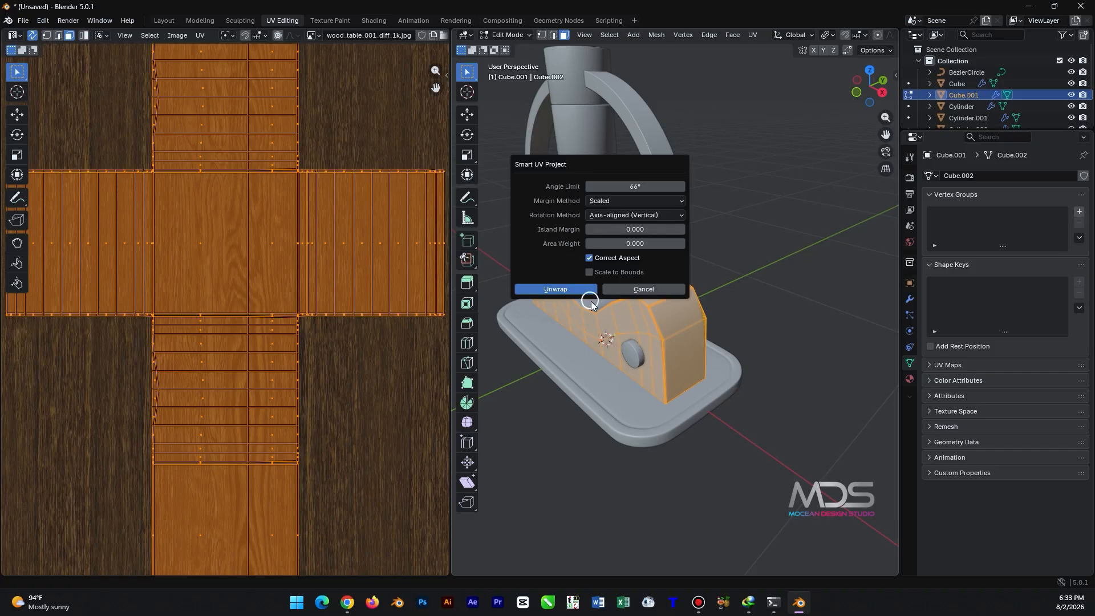
click(577, 291)
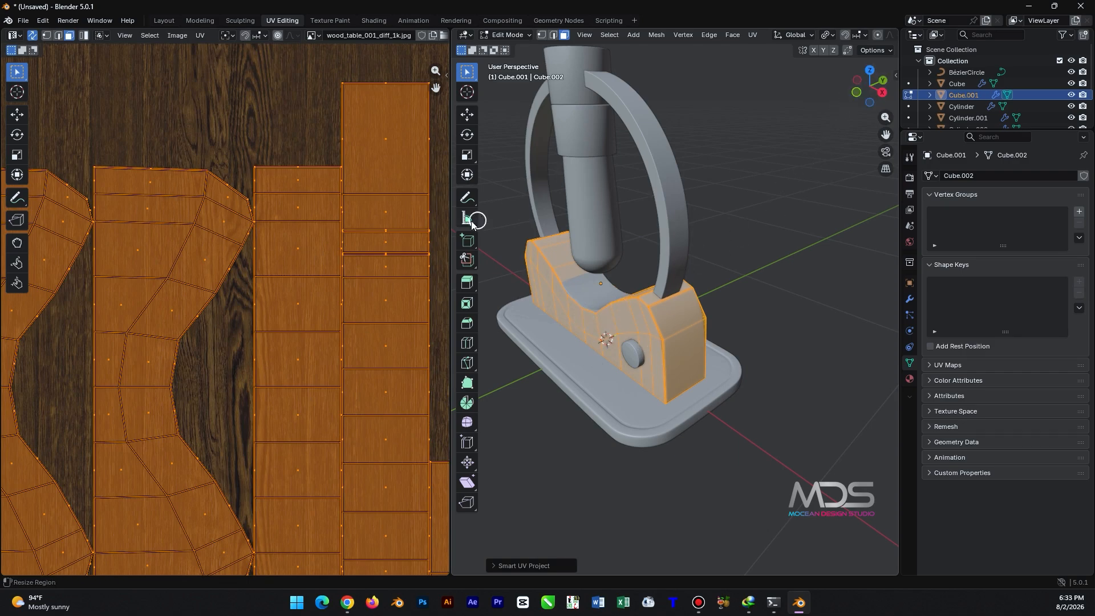
- Enlarge the 3D viewport, show it in Rendered shading and return the wooden block to Object Mode to check the grain
drag(451, 196, 277, 196)
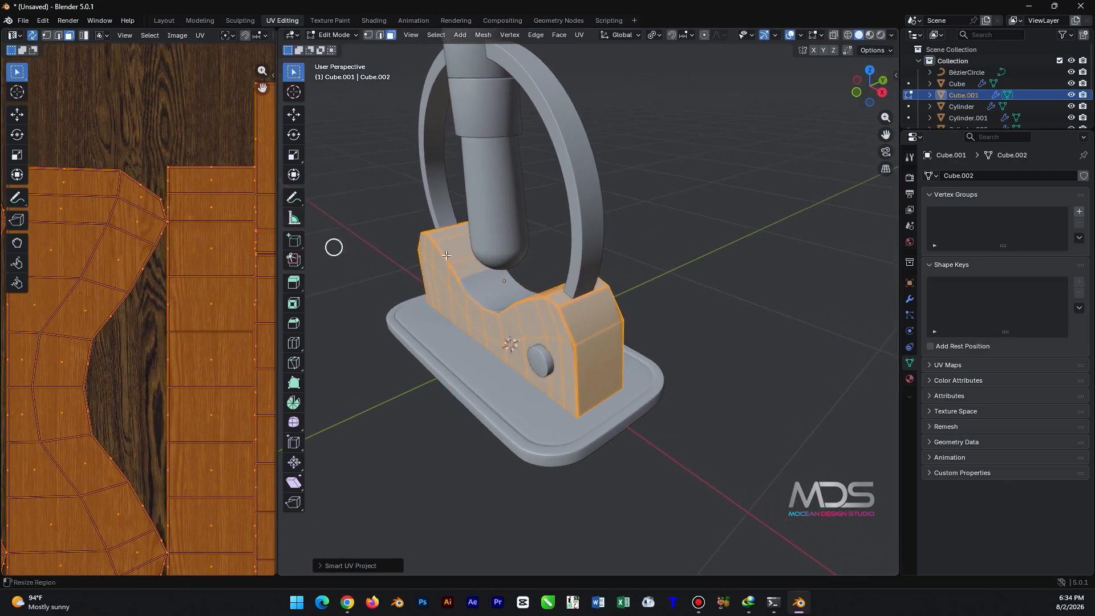
click(880, 35)
middle_drag(543, 331, 584, 322)
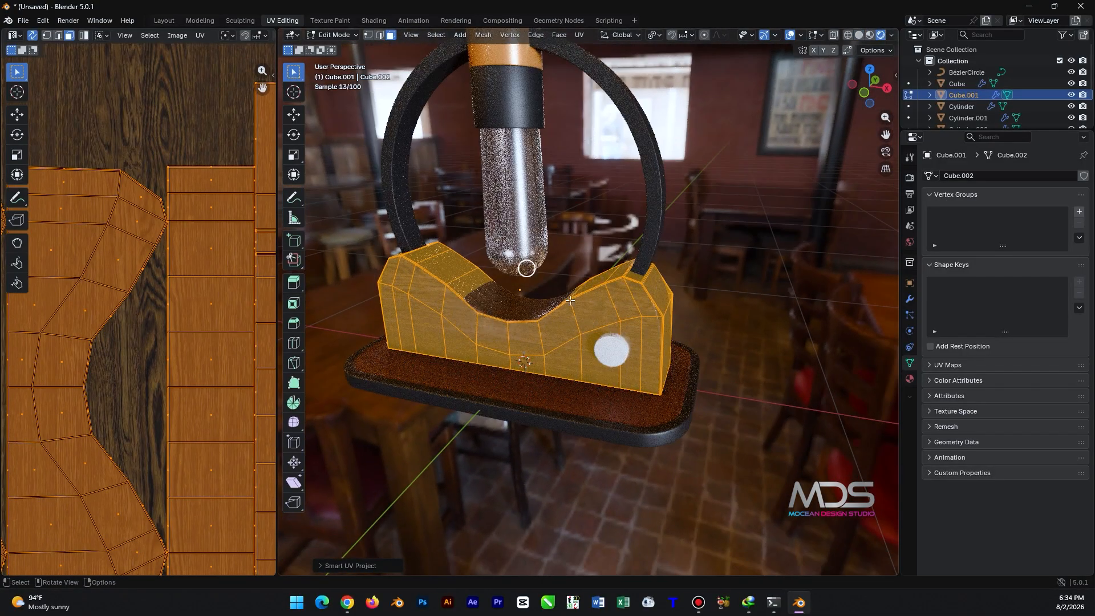
key(Tab)
scroll(602, 350, up, 2)
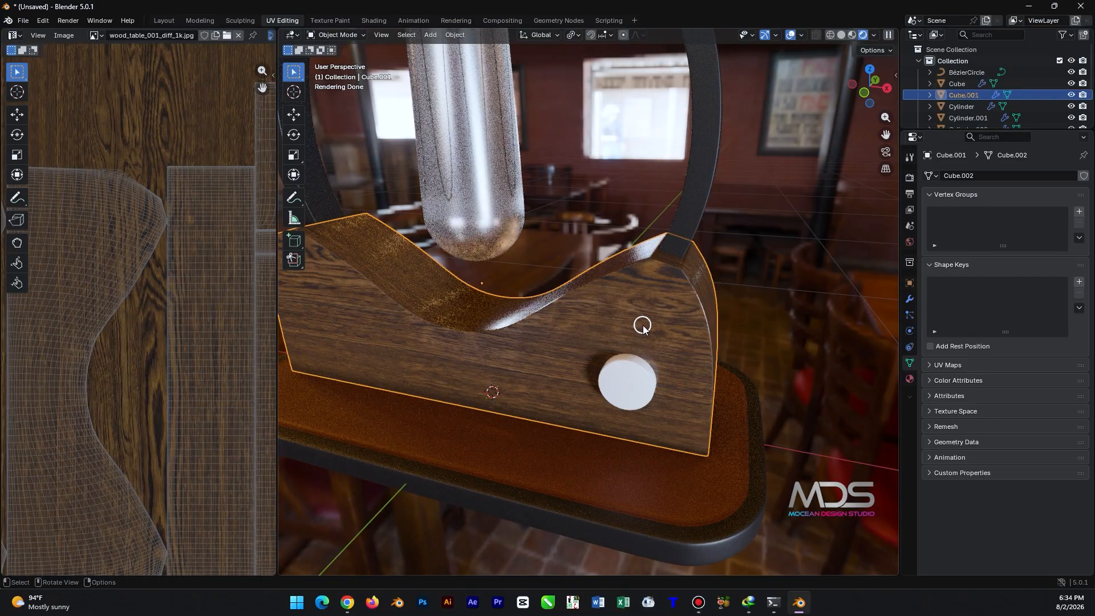
scroll(643, 325, down, 6)
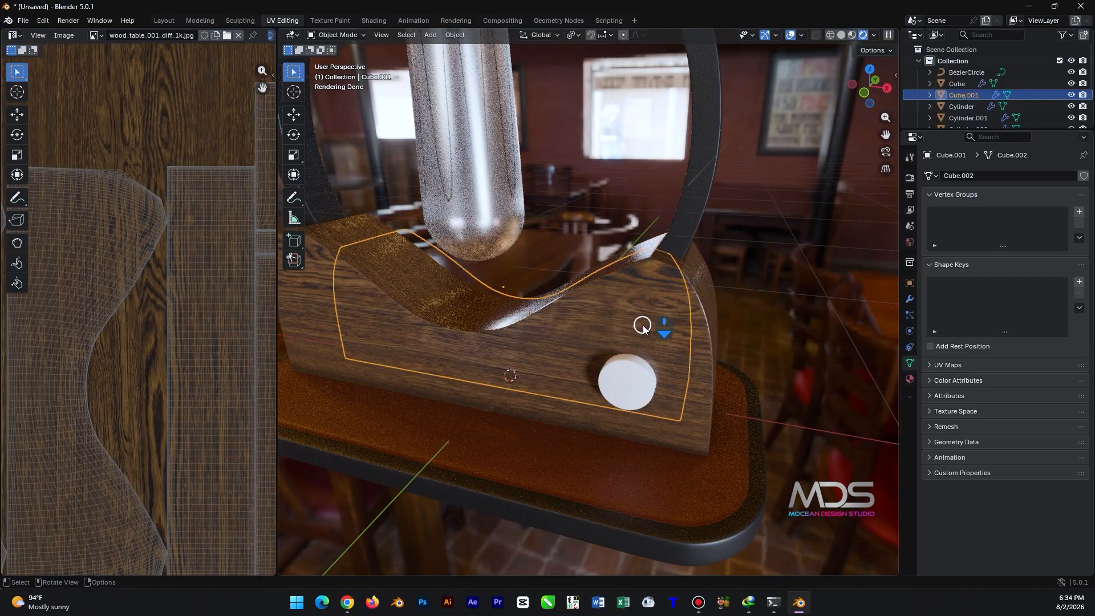
- Scale up all of the wooden block's UV islands by a factor of about 1.49 and return to Object Mode
key(Tab)
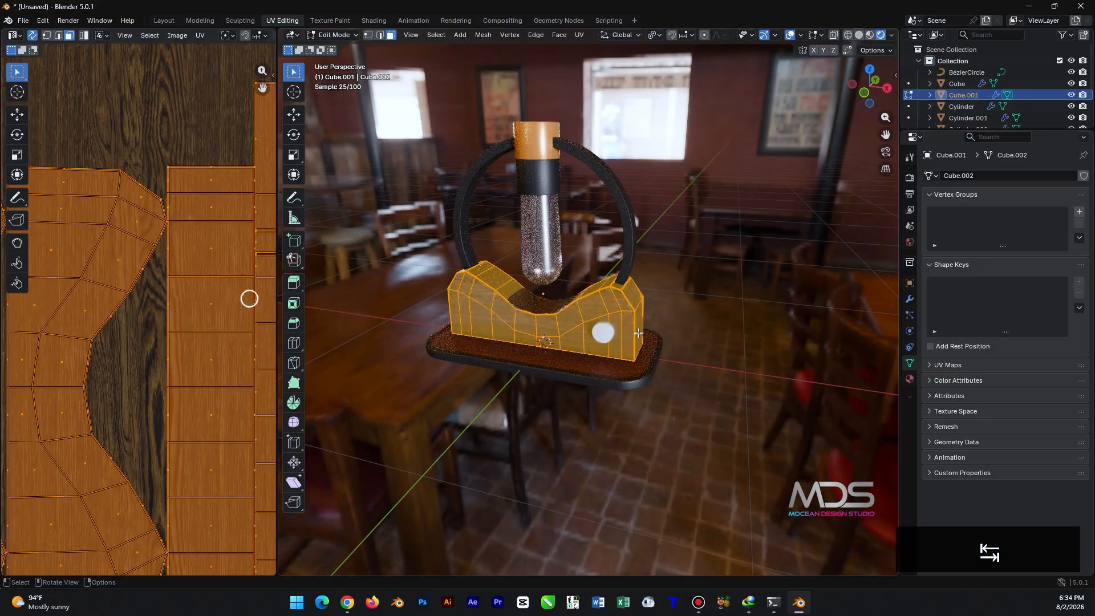
scroll(236, 294, down, 5)
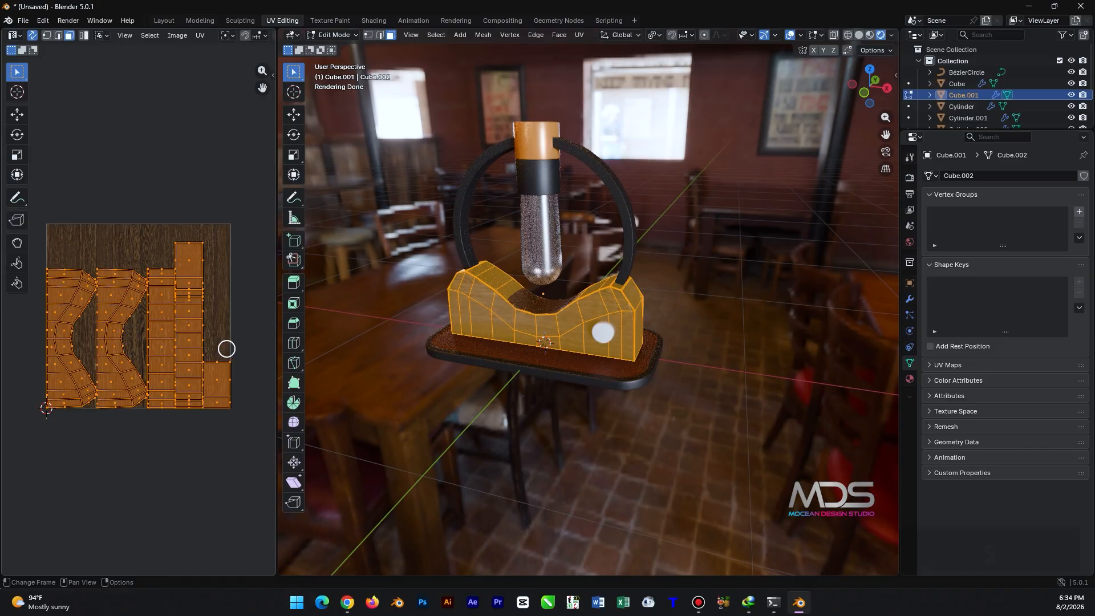
key(s)
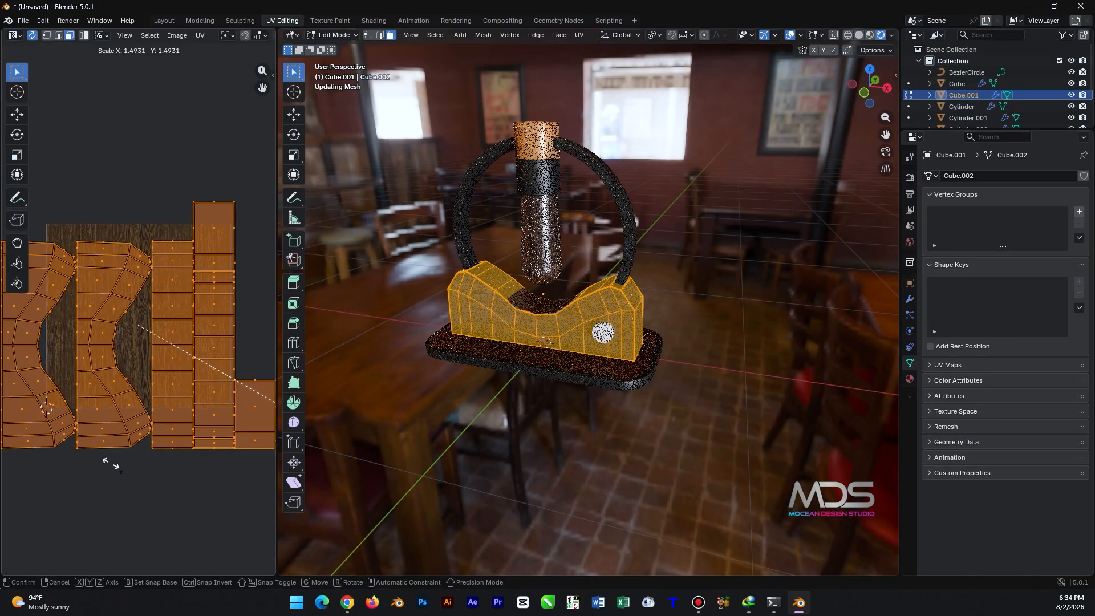
click(127, 480)
click(128, 481)
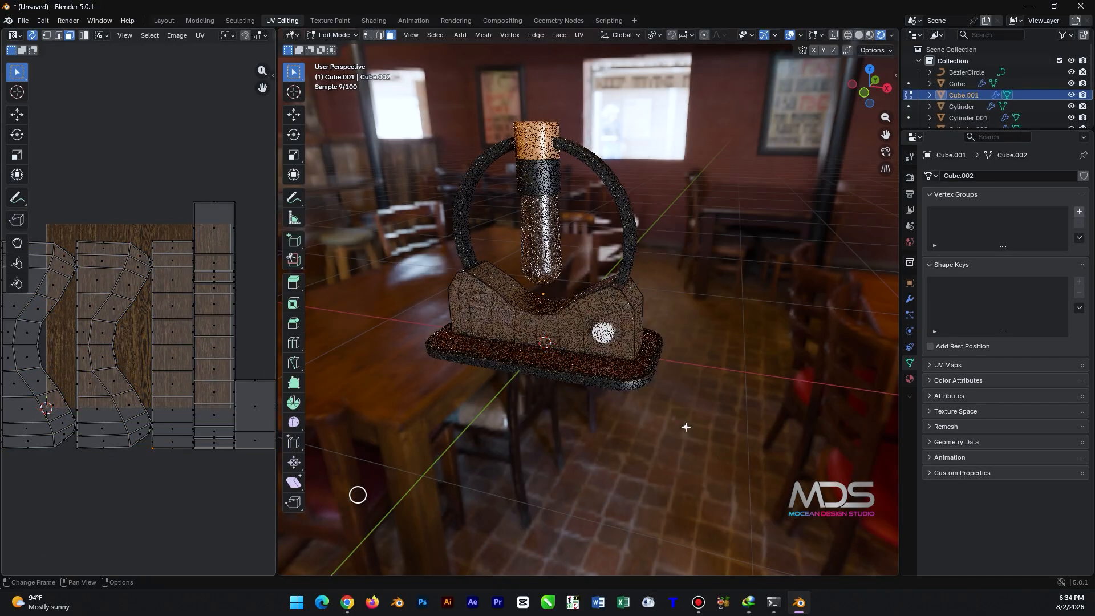
key(shift+Tab)
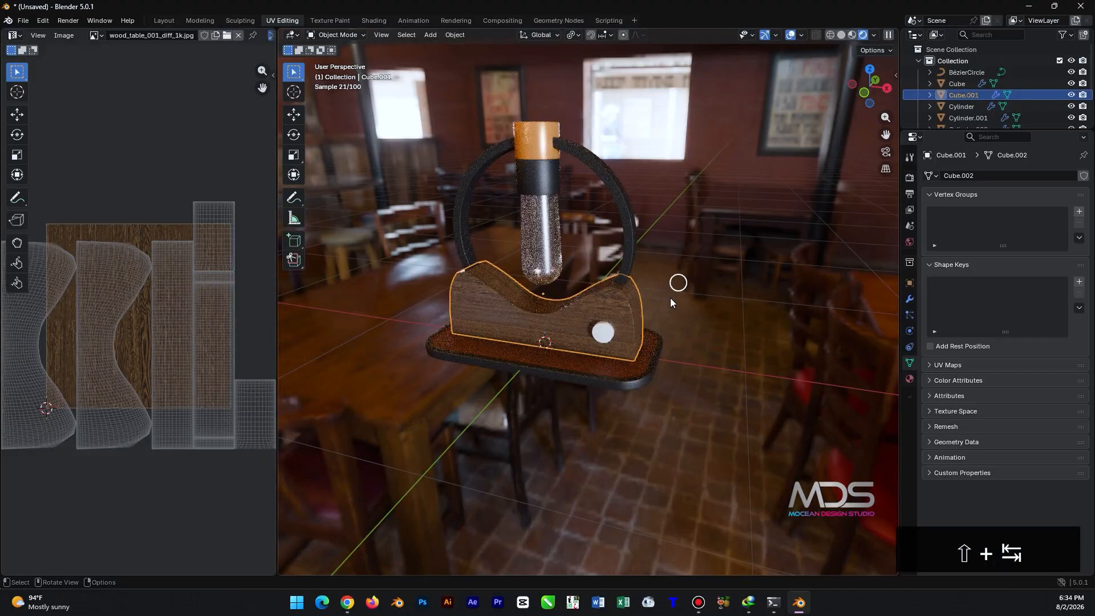
scroll(669, 298, up, 5)
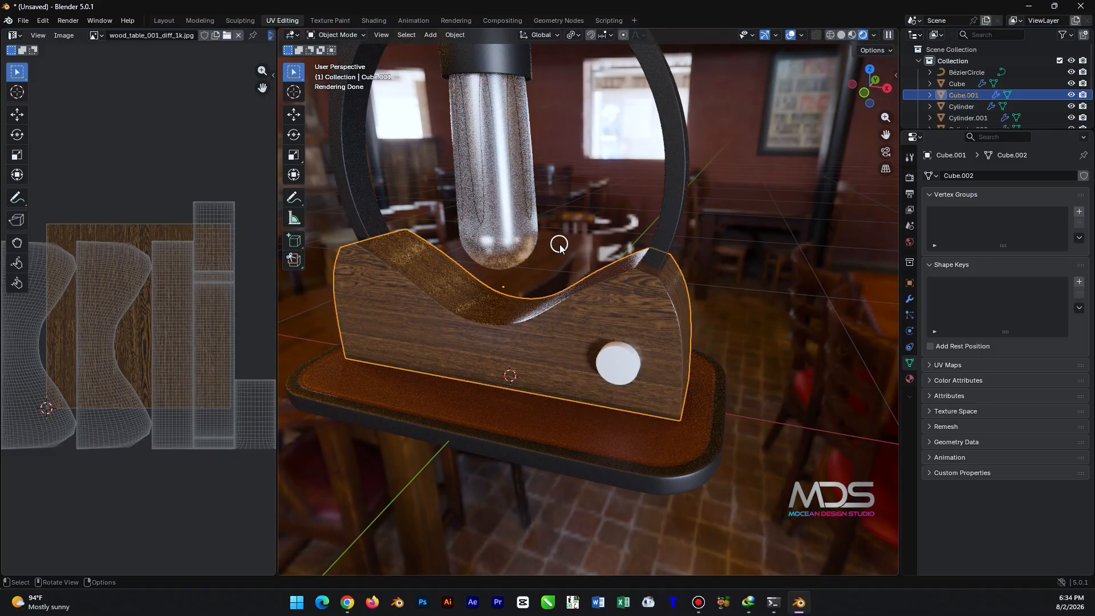
middle_drag(557, 224, 466, 74)
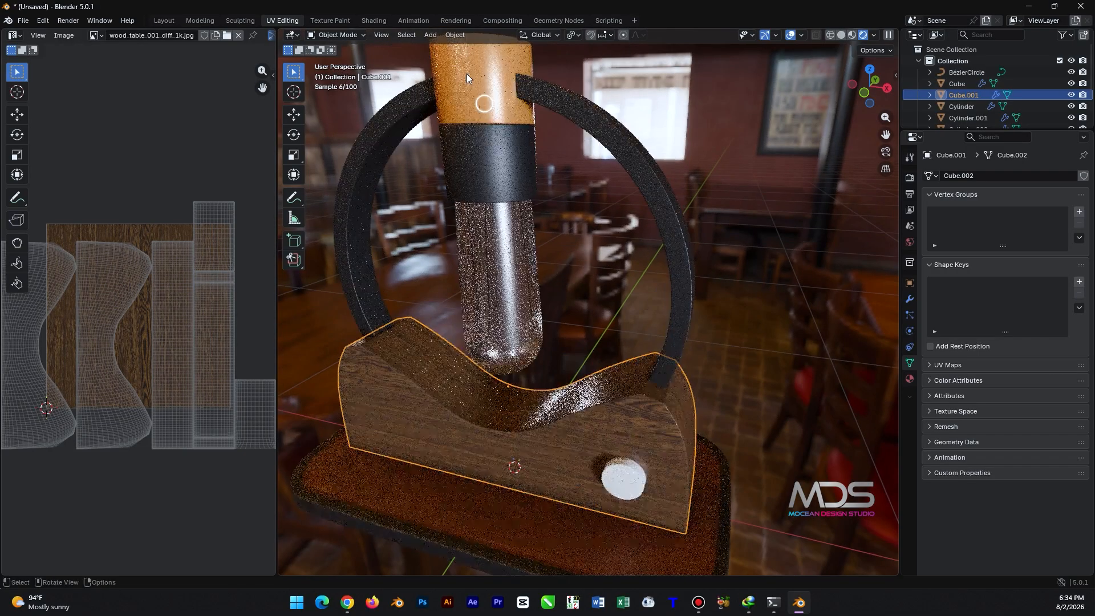
- Copy the orange metallic material from the lamp's top cap onto the round knob on the wooden block, using the Shading workspace
click(487, 115)
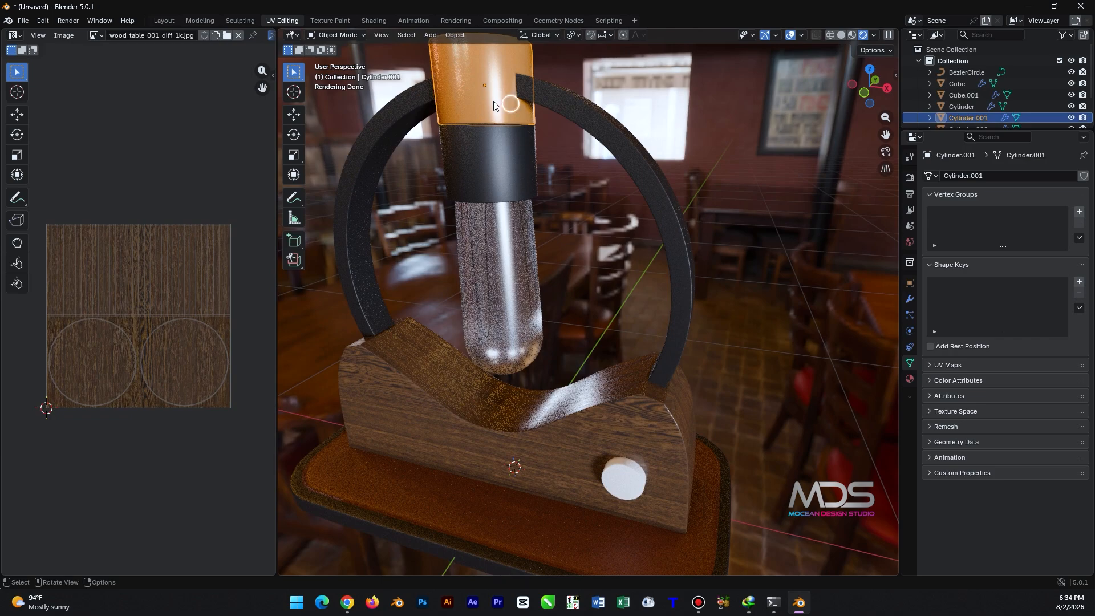
click(374, 21)
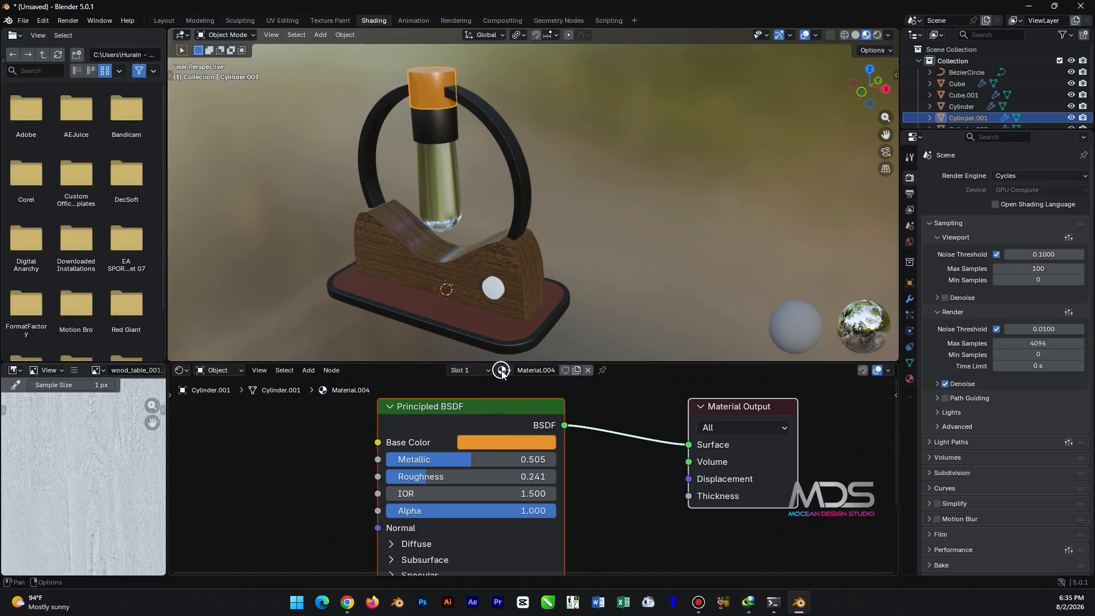
drag(502, 371, 496, 290)
click(648, 220)
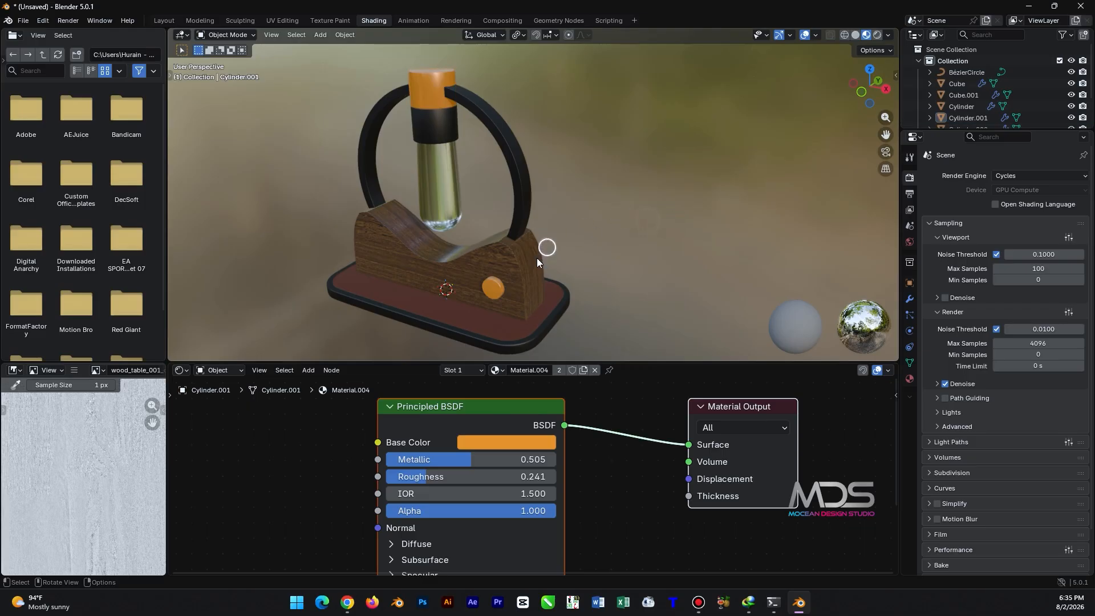
scroll(533, 259, down, 2)
mouse_move(533, 258)
middle_down()
mouse_move(516, 256)
mouse_move(523, 237)
mouse_move(584, 239)
mouse_move(548, 246)
middle_up()
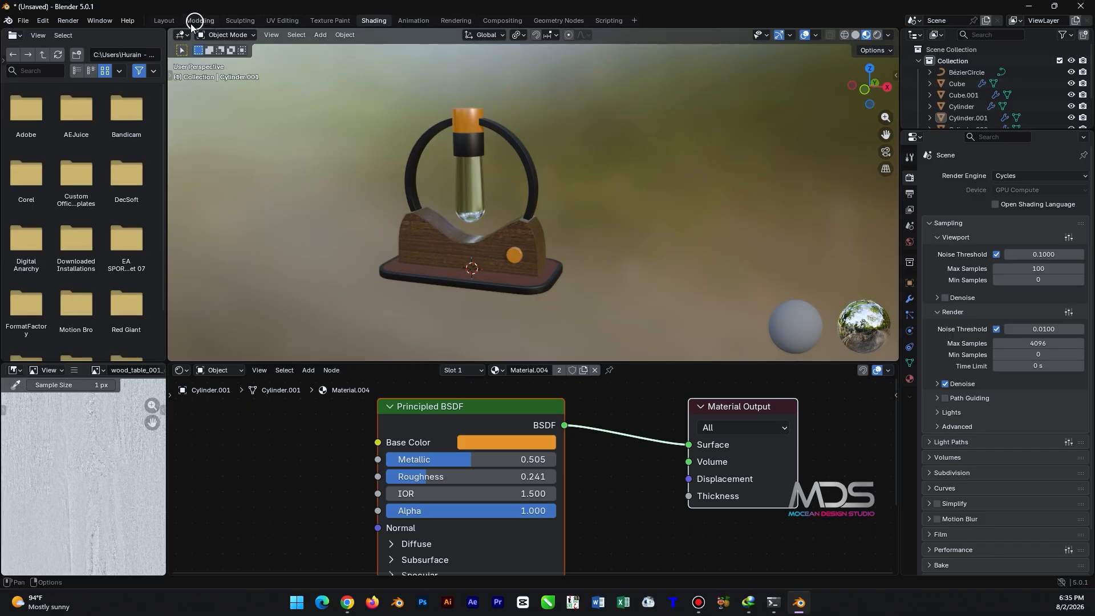
- Return to the Layout workspace and add a mesh plane as the ground
click(164, 20)
scroll(412, 283, down, 3)
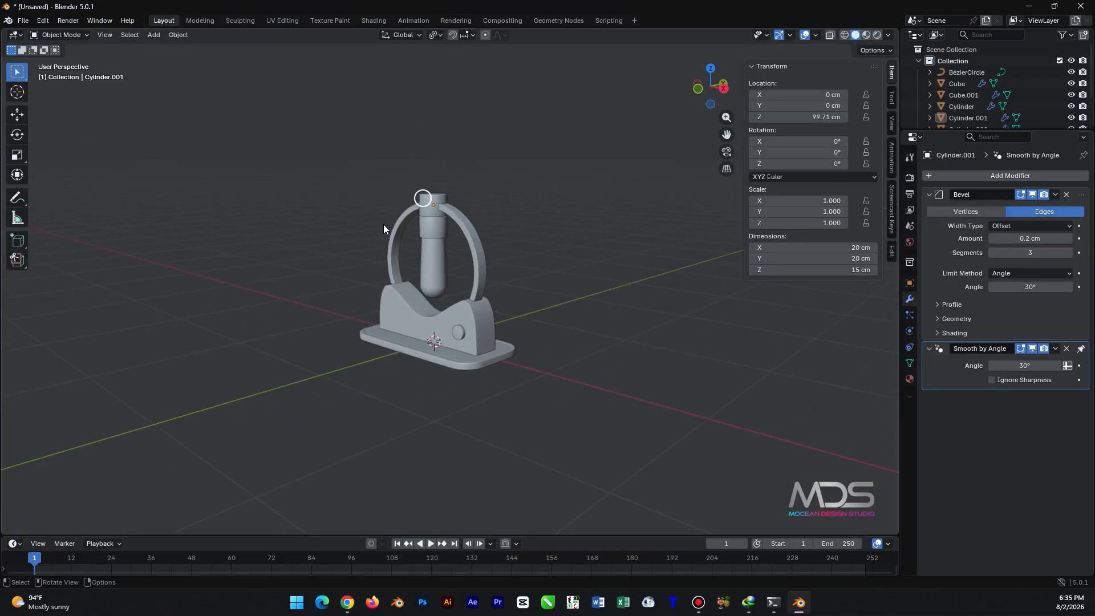
key(shift+a)
mouse_move(325, 179)
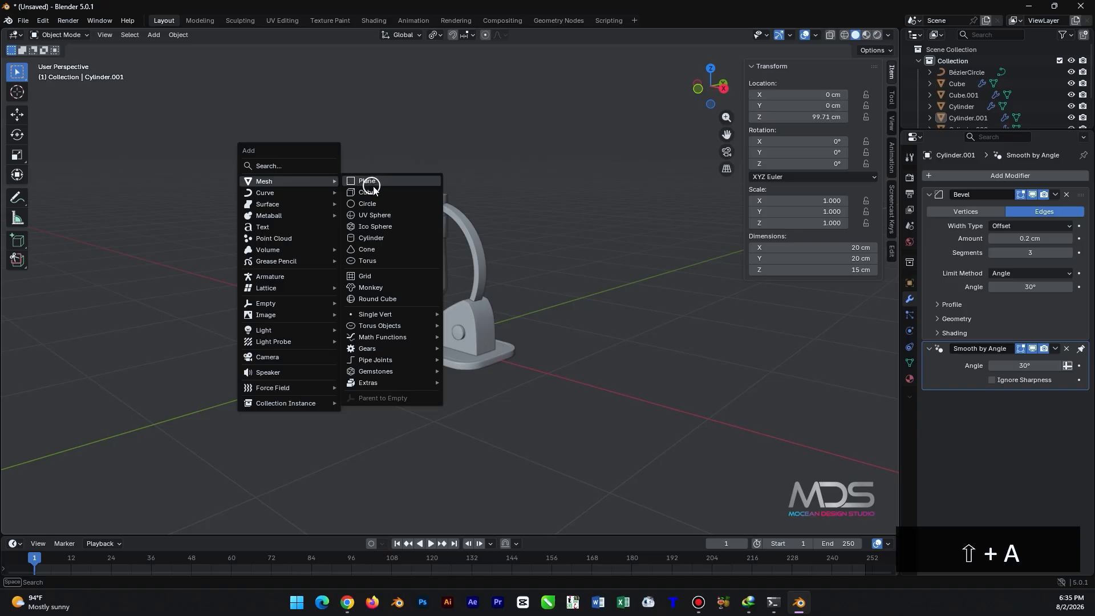
click(367, 180)
- In front view, move the plane down about 2.45 cm so it sits at the underside of the lamp's base
key(KP_1)
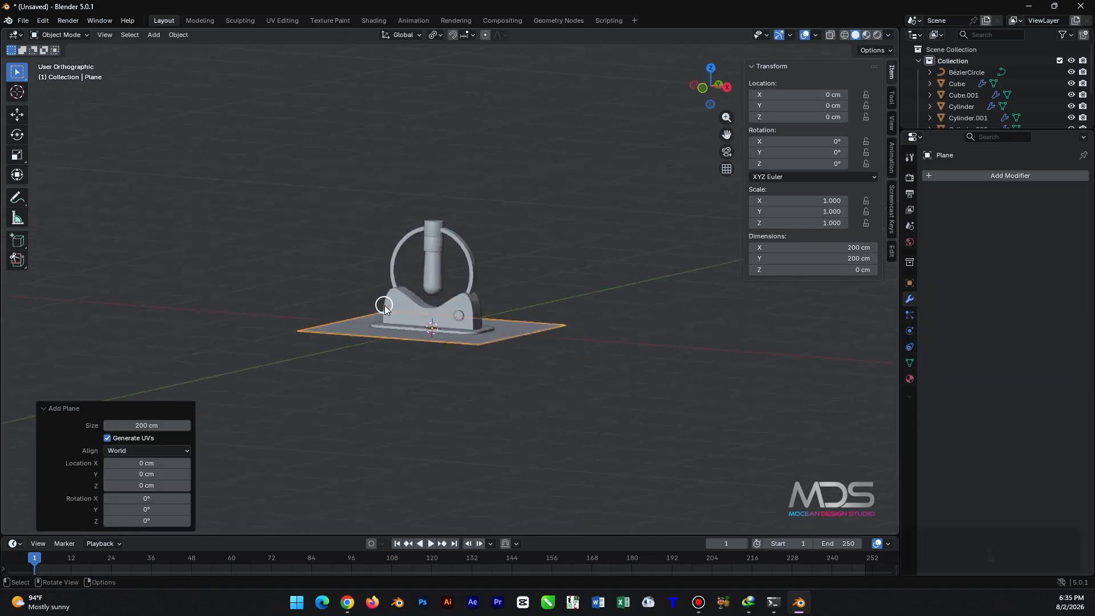
scroll(458, 319, up, 8)
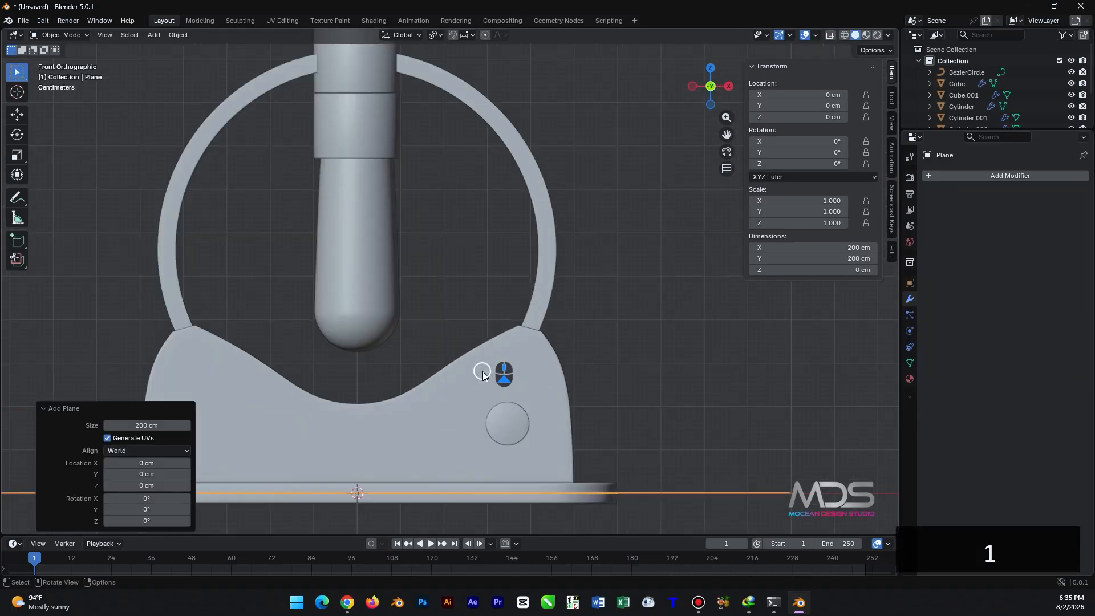
shift+middle_drag(543, 315, 536, 265)
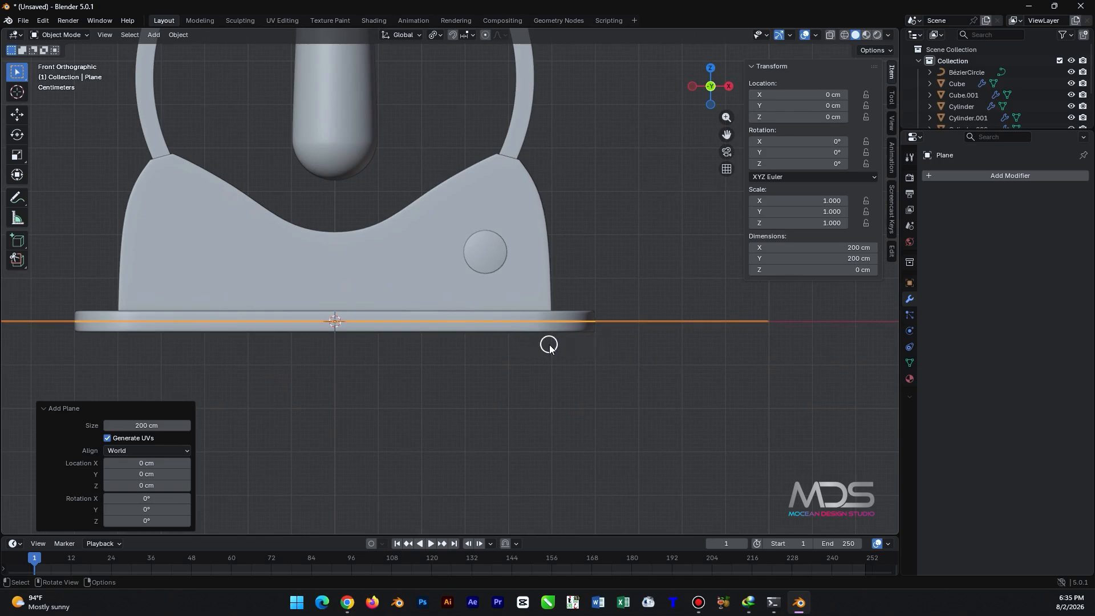
scroll(517, 326, up, 2)
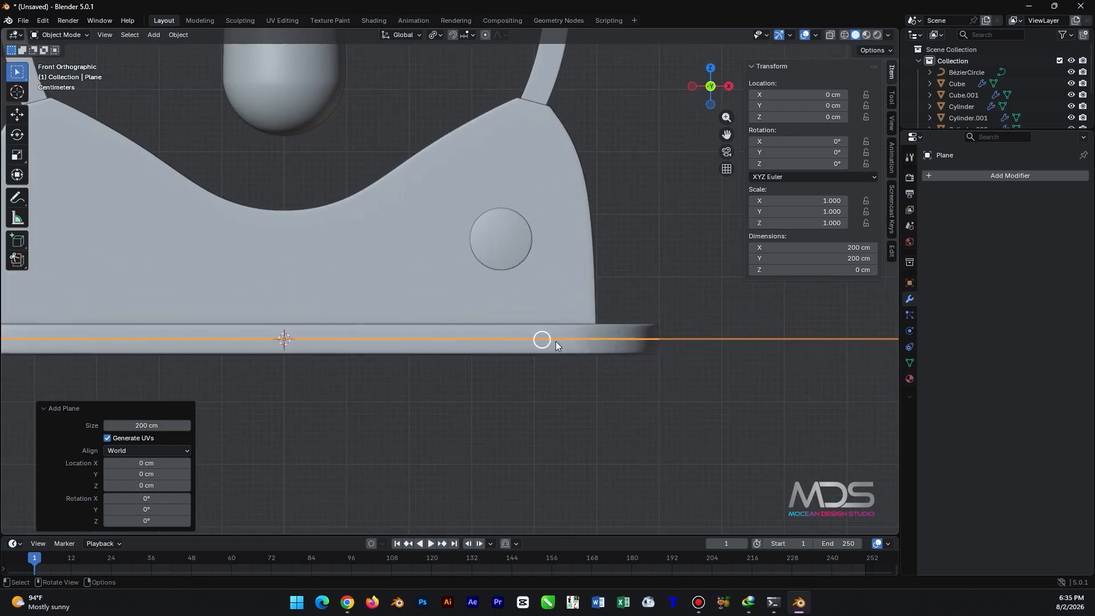
key(g)
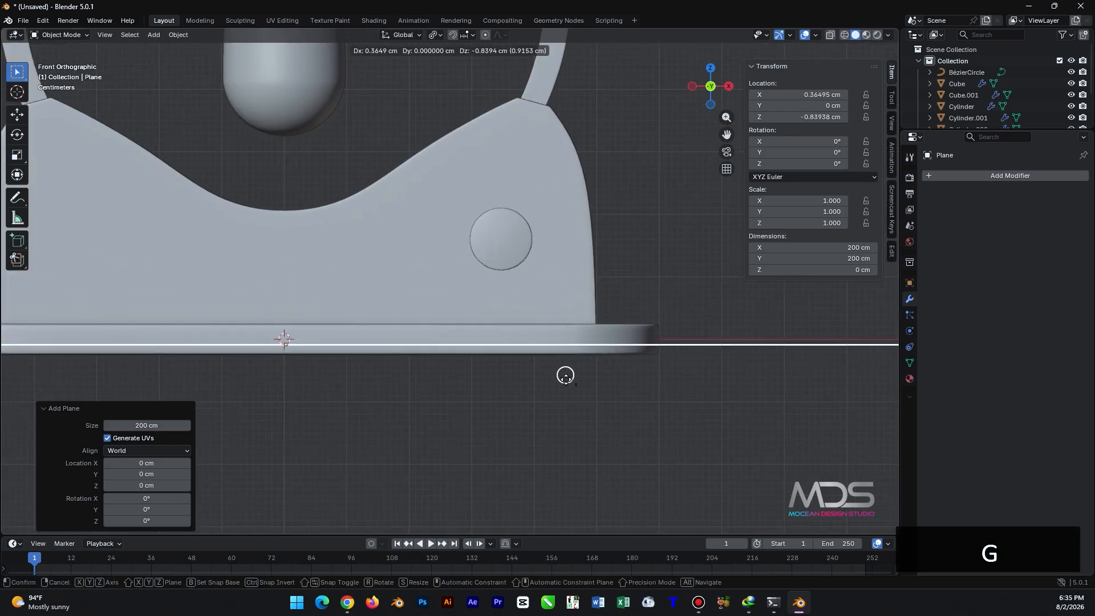
click(569, 473)
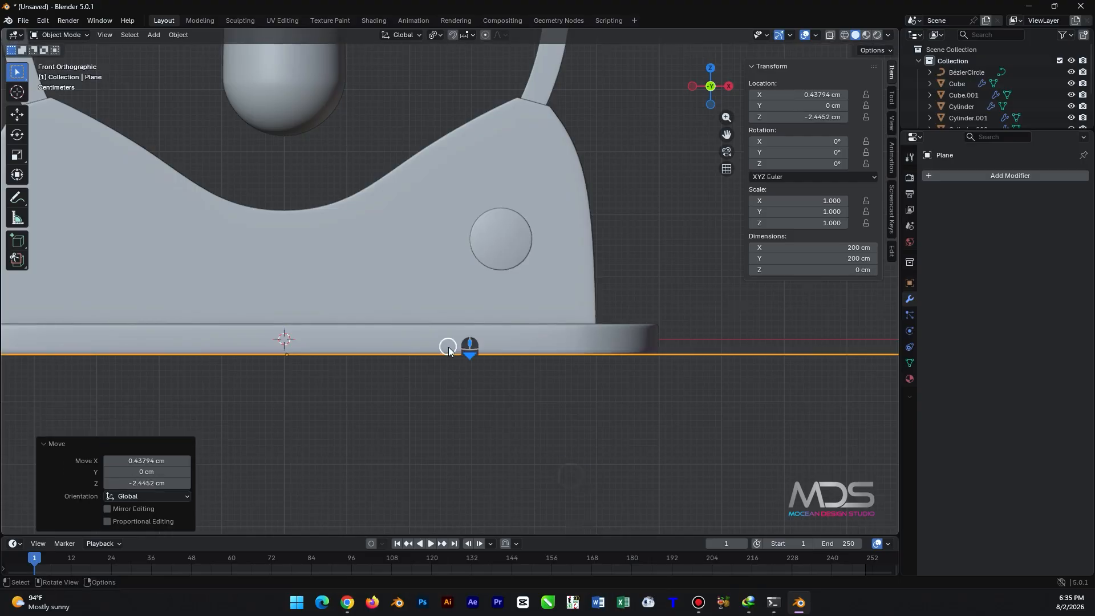
- Scale the ground plane up by a factor of about 6.99
mouse_move(464, 347)
middle_down()
mouse_move(459, 318)
mouse_move(448, 345)
middle_up()
scroll(449, 346, down, 6)
key(s)
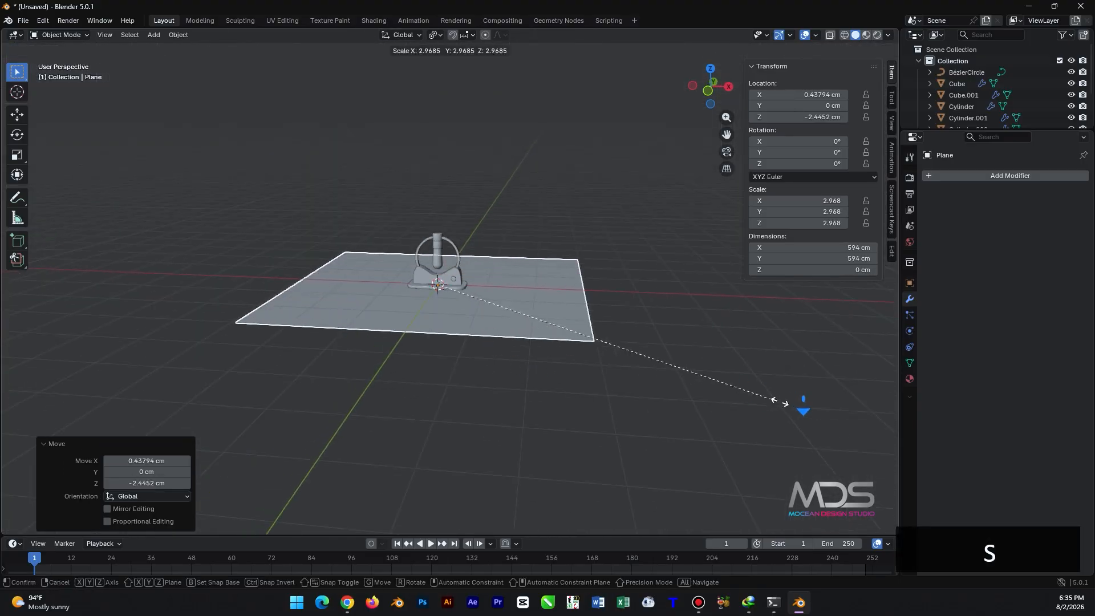
click(376, 438)
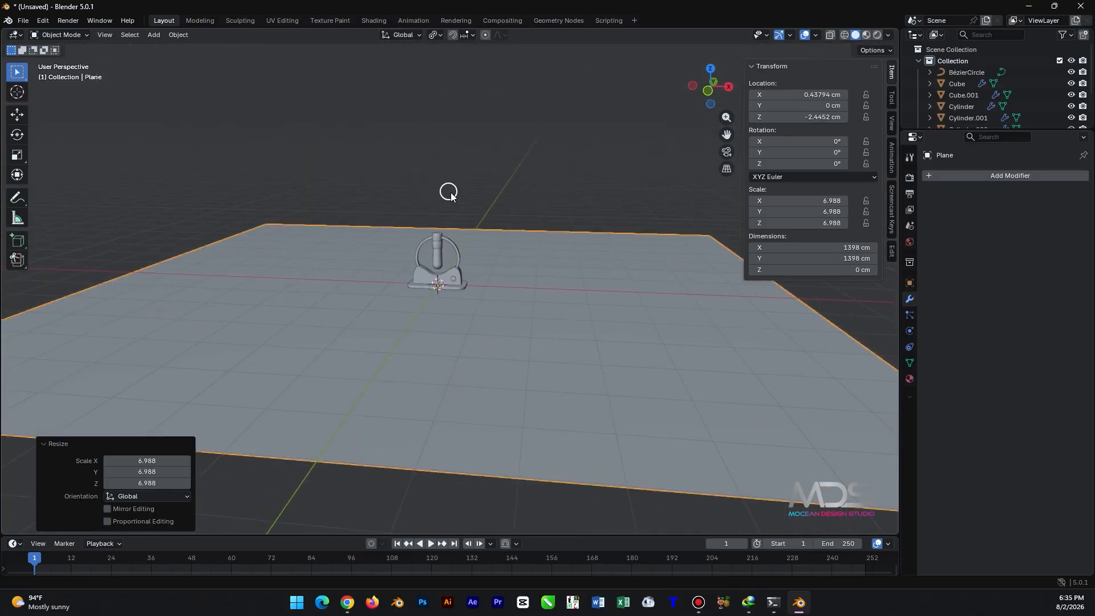
mouse_move(447, 190)
middle_down()
mouse_move(420, 214)
mouse_move(513, 191)
middle_up()
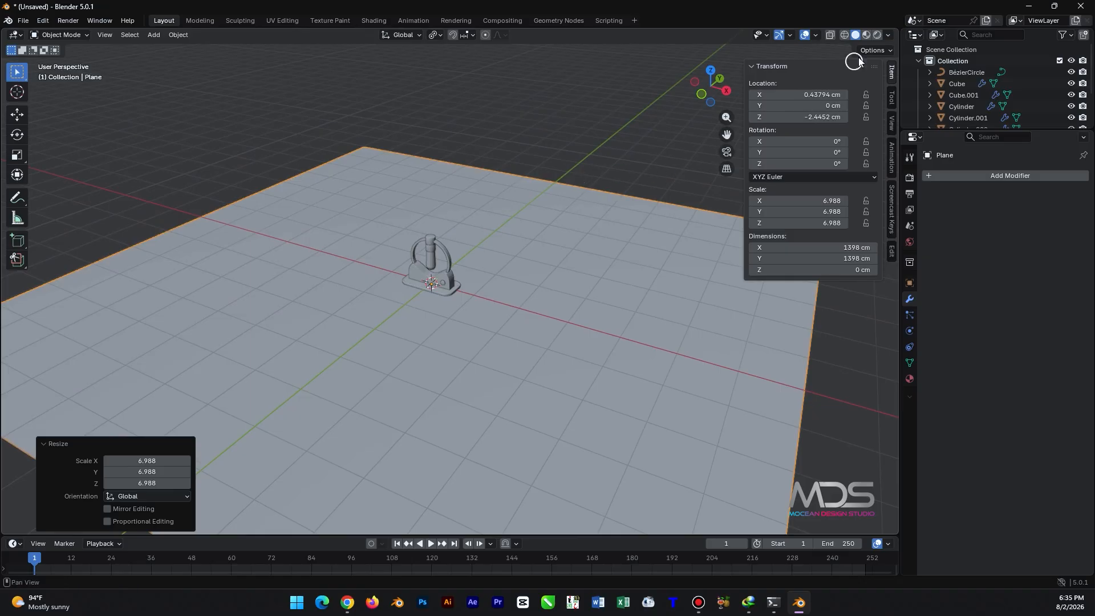
- Show the viewport in Material Preview shading, deselect the plane and inspect the lamp standing on it
click(866, 35)
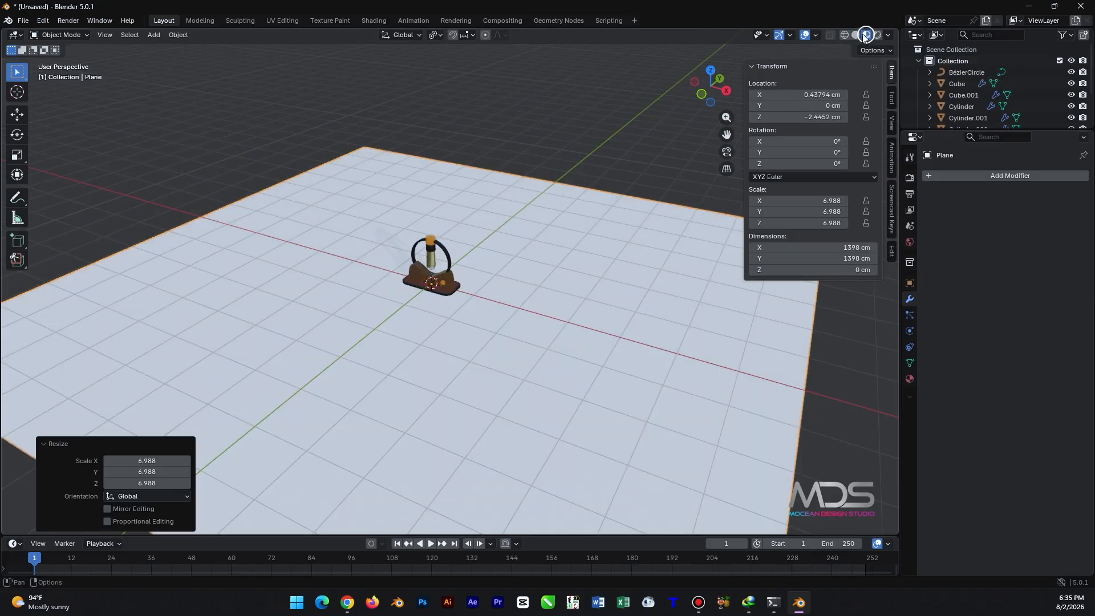
click(513, 153)
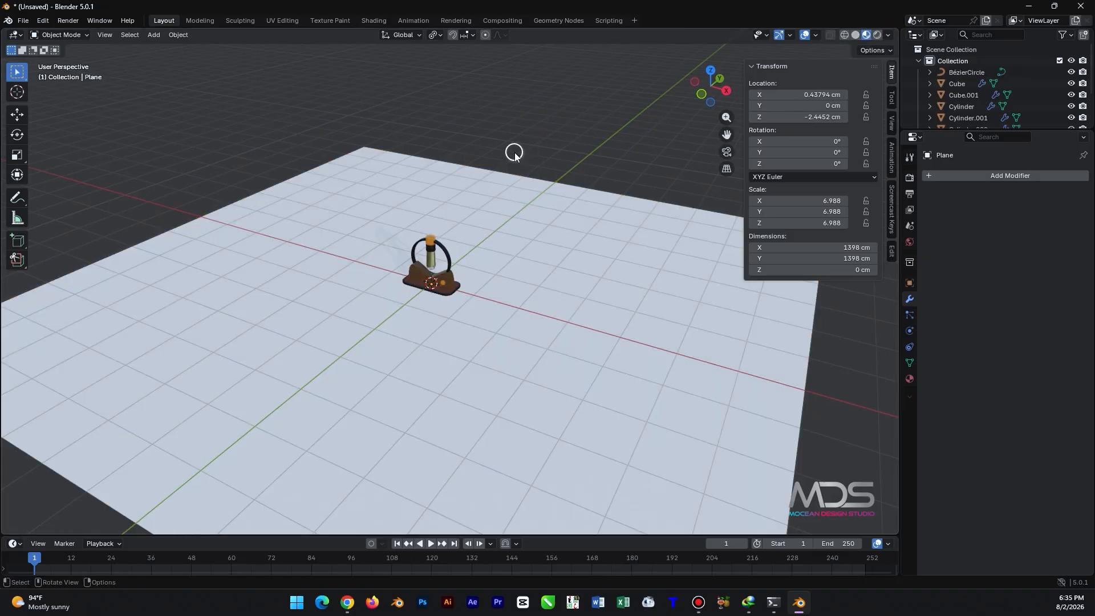
scroll(441, 283, up, 4)
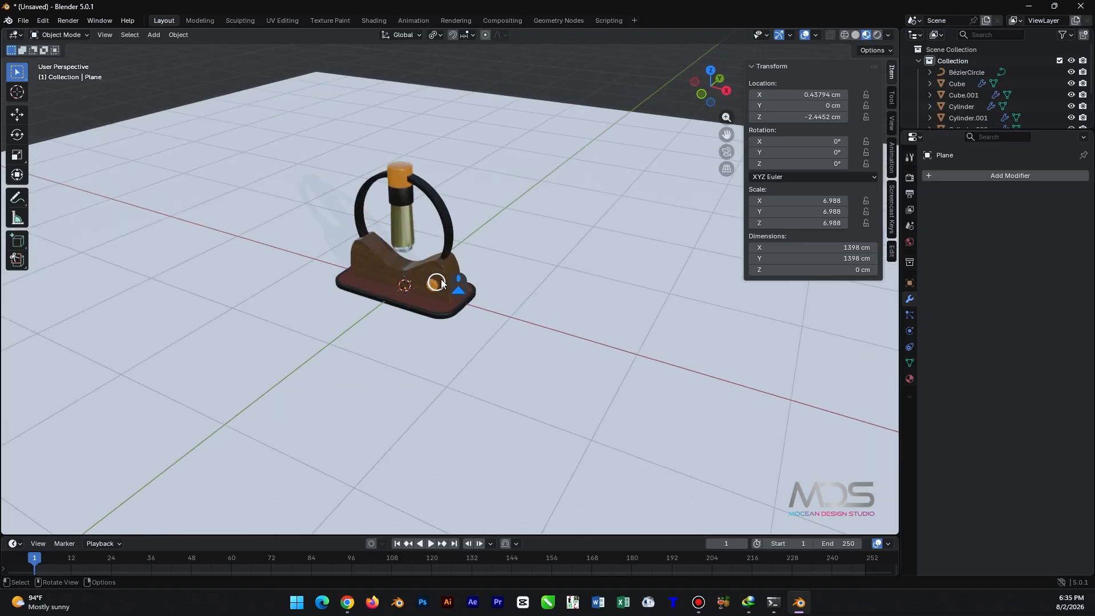
scroll(458, 271, up, 3)
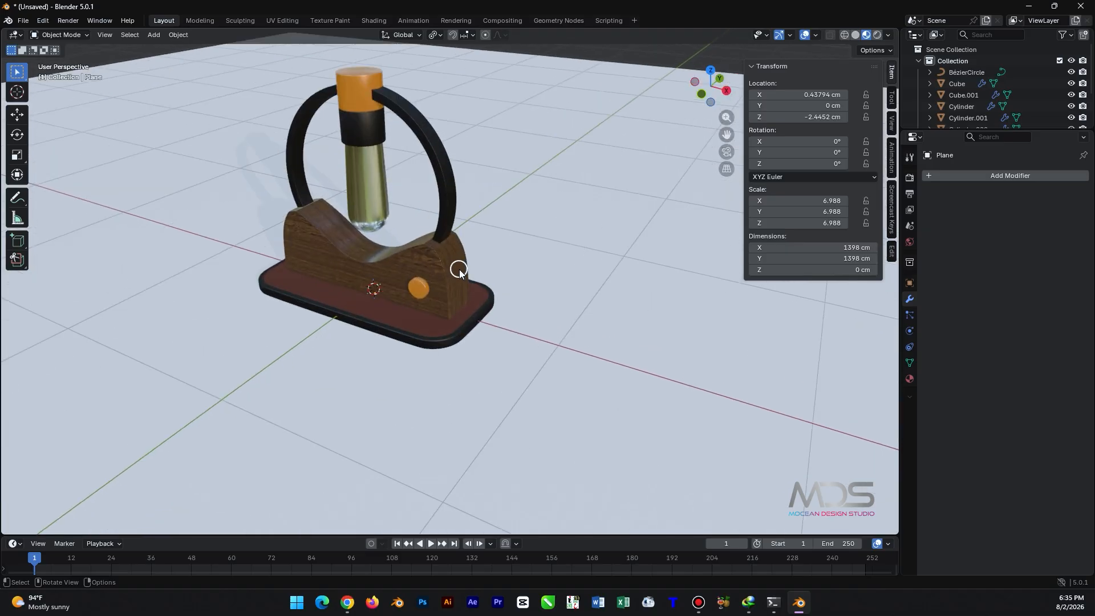
scroll(478, 261, down, 4)
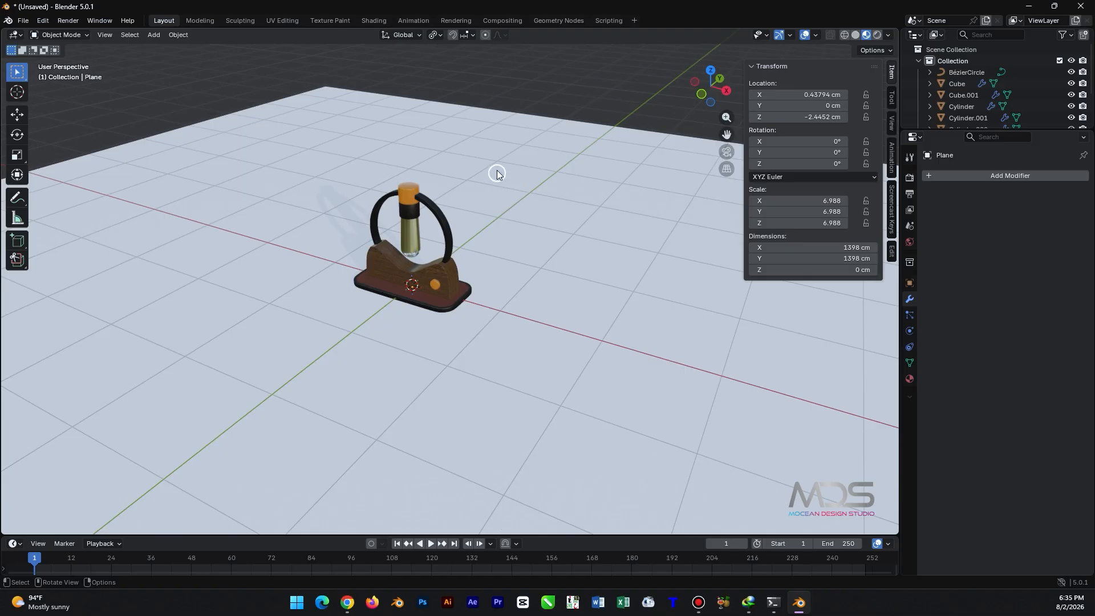
- Select the ground plane and apply its scale
click(348, 172)
key(ctrl+a)
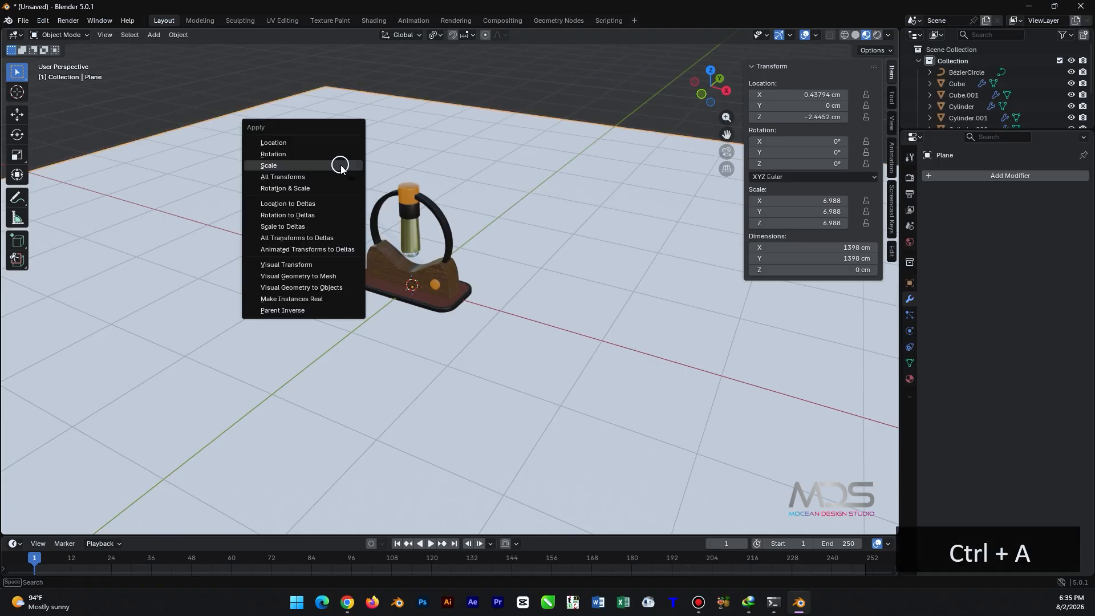
click(329, 165)
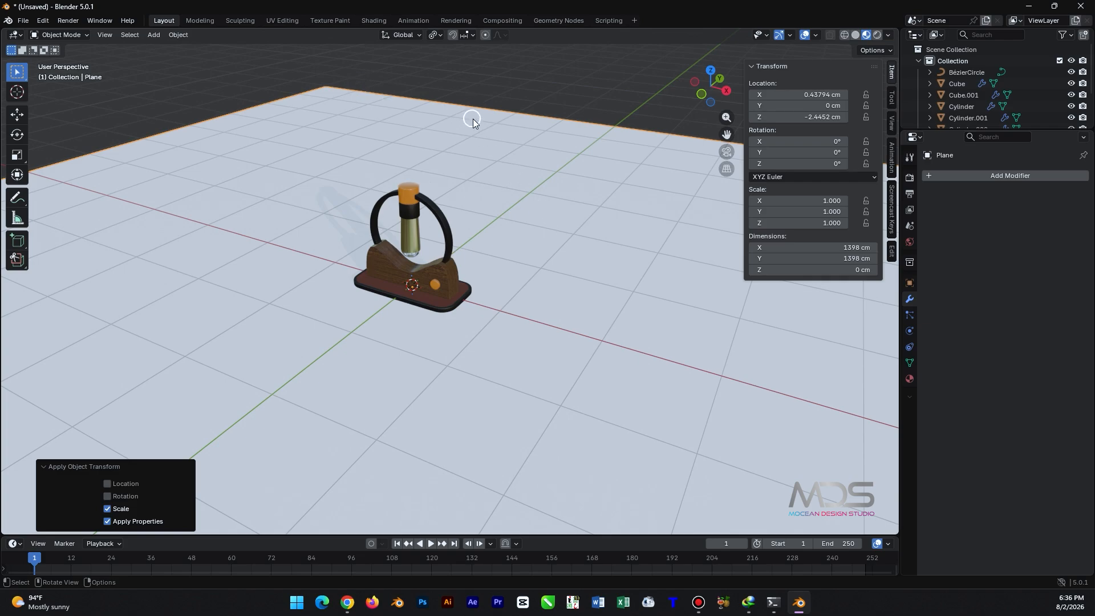
- Create a new material for the ground plane in the Shading workspace and select its Principled BSDF node
click(374, 20)
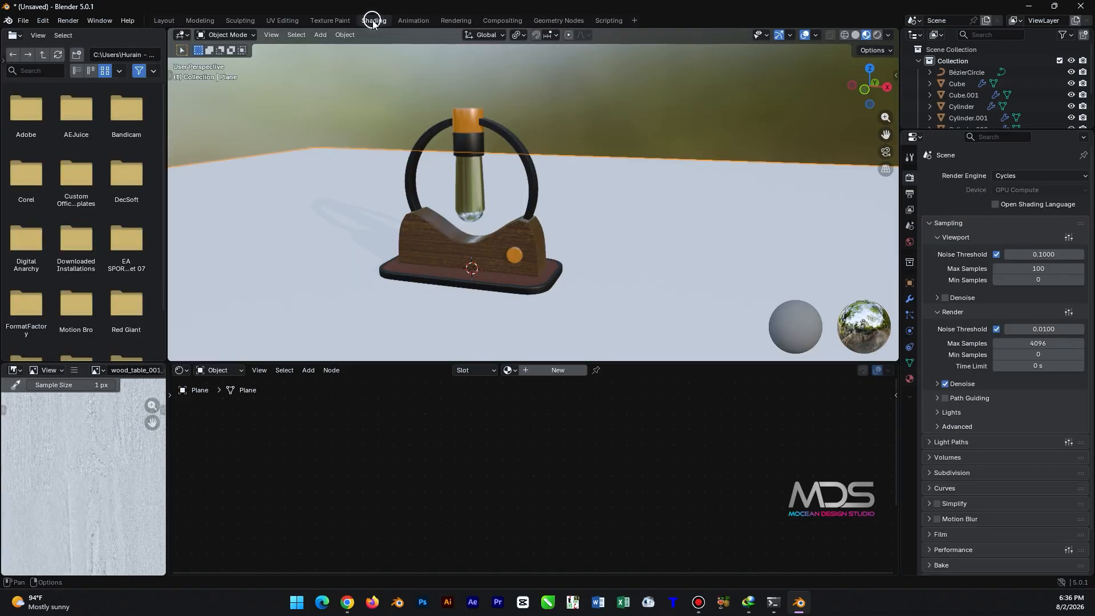
click(554, 370)
click(485, 412)
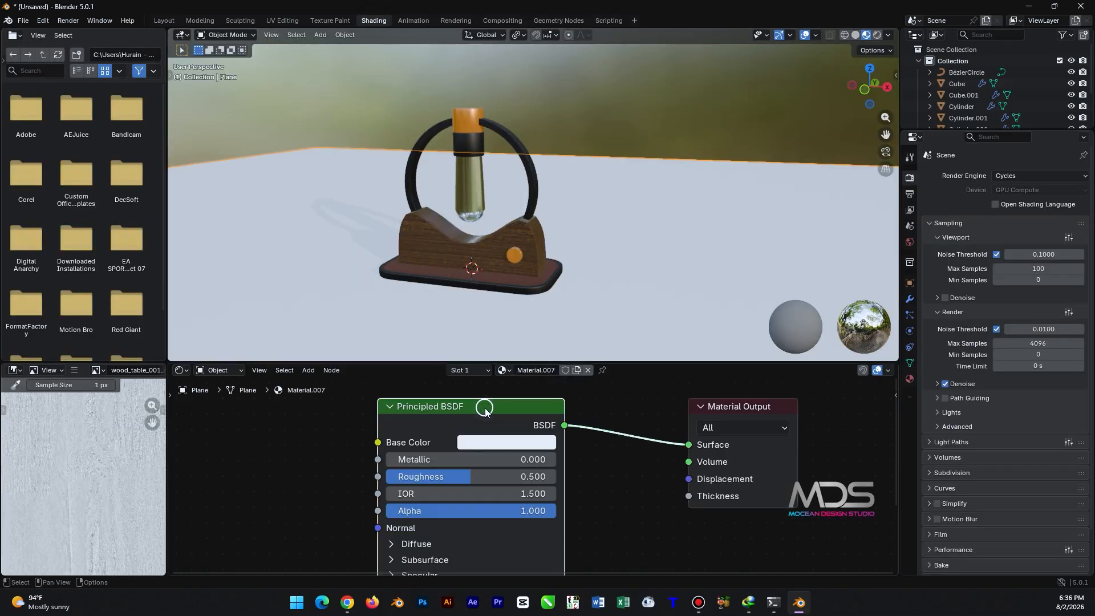
- Load the four laminate_floor_02 maps (diff, disp, nor_gl, rough) into the plane's material with Principled Texture Setup
key(ctrl+shift+t)
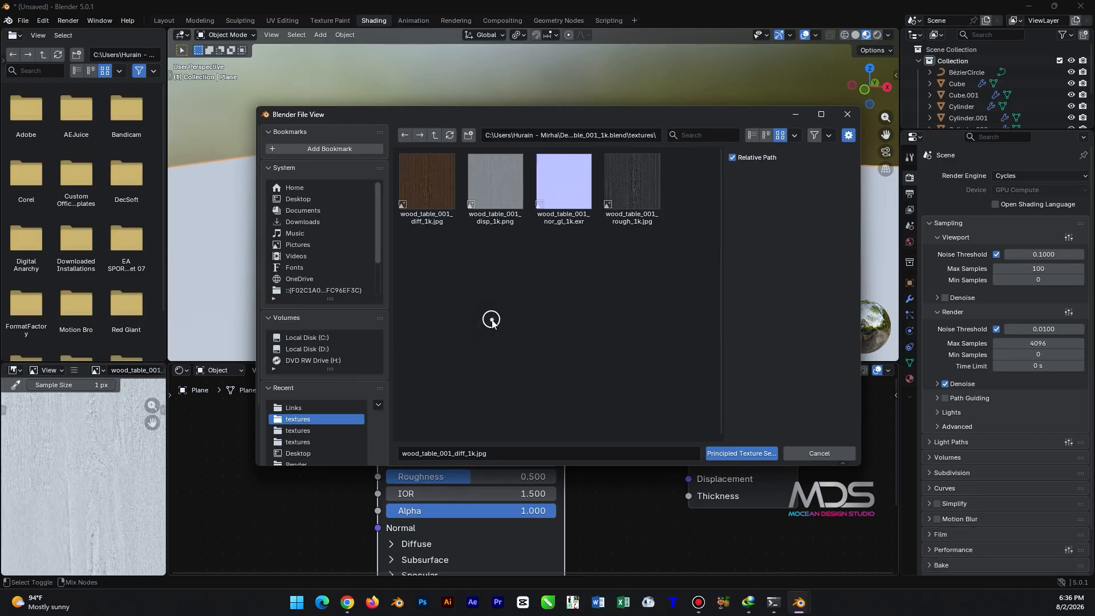
click(434, 135)
click(435, 134)
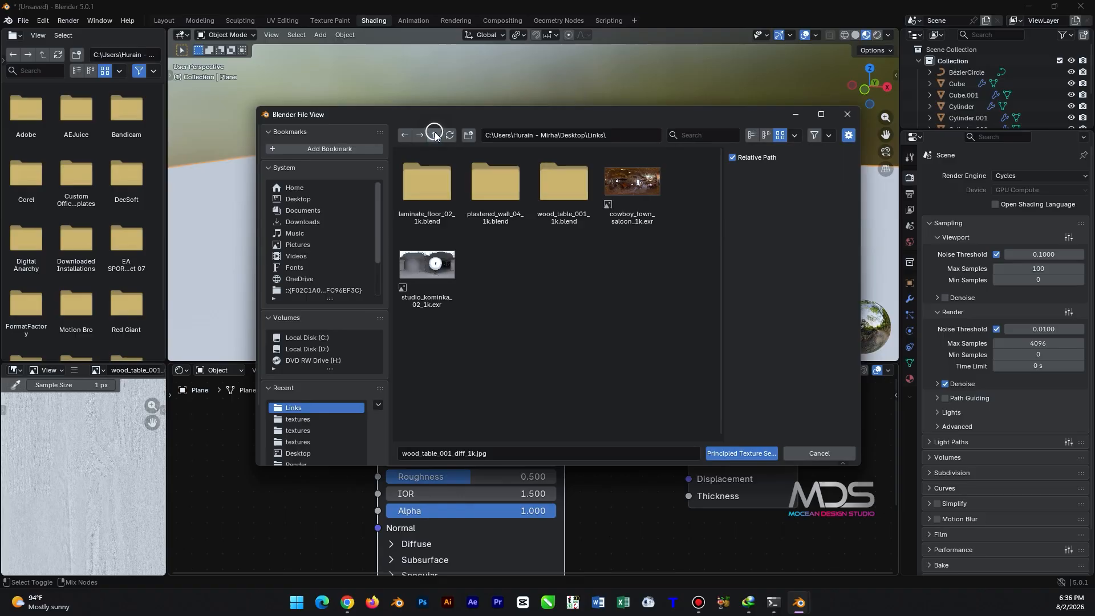
double_click(424, 198)
double_click(425, 199)
click(426, 181)
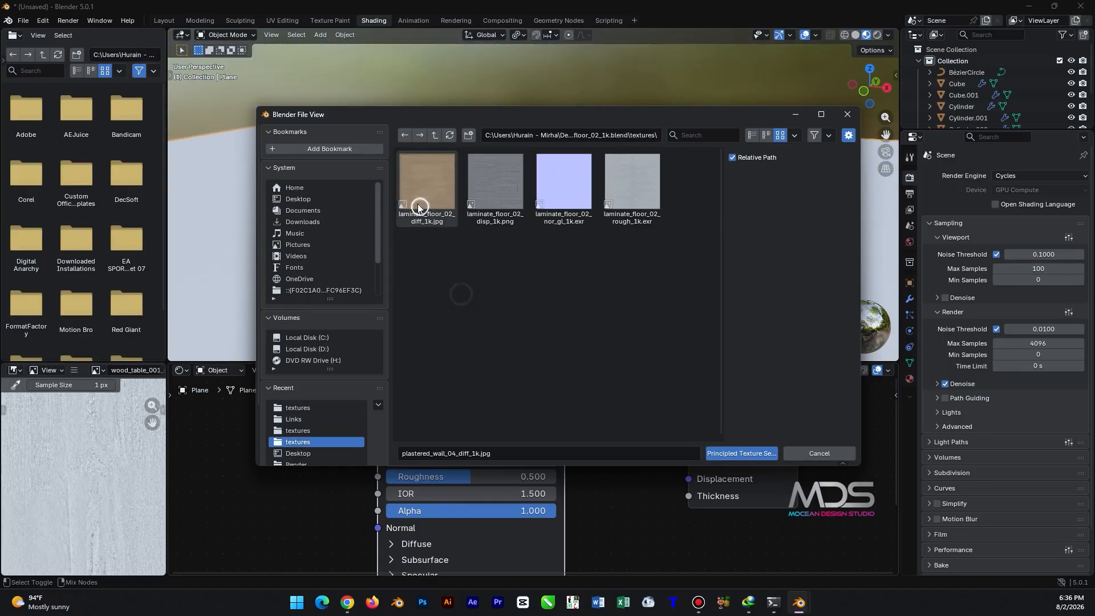
shift+click(639, 186)
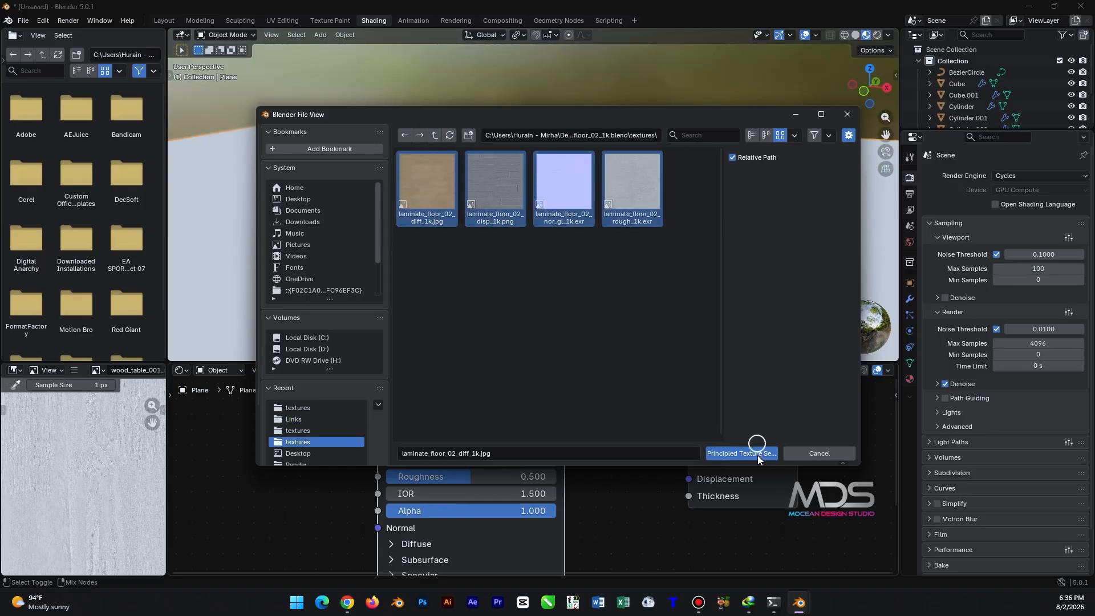
click(741, 455)
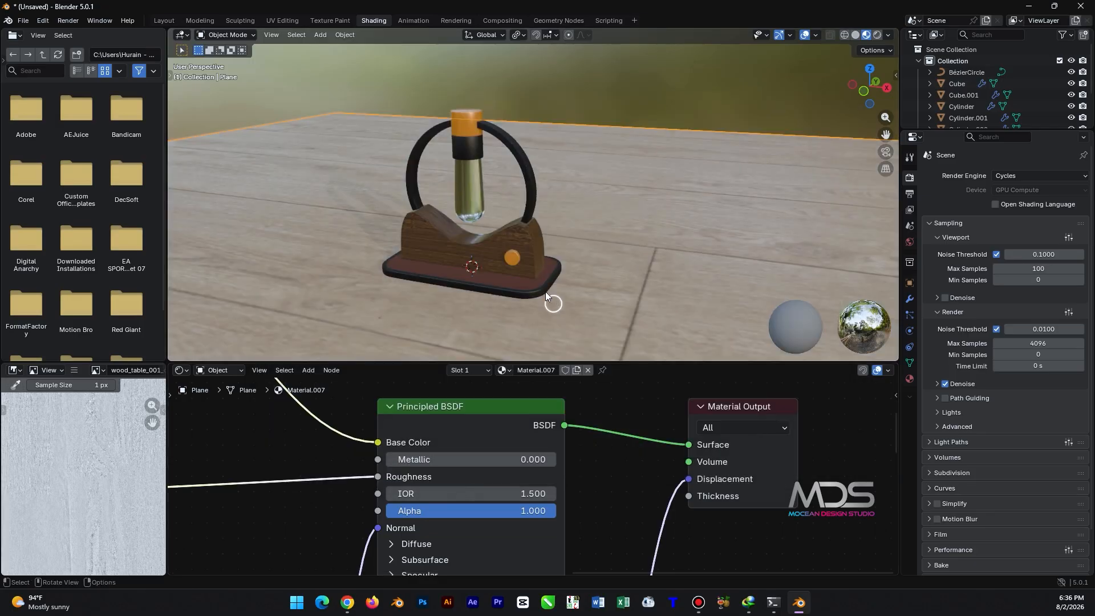
scroll(391, 211, down, 3)
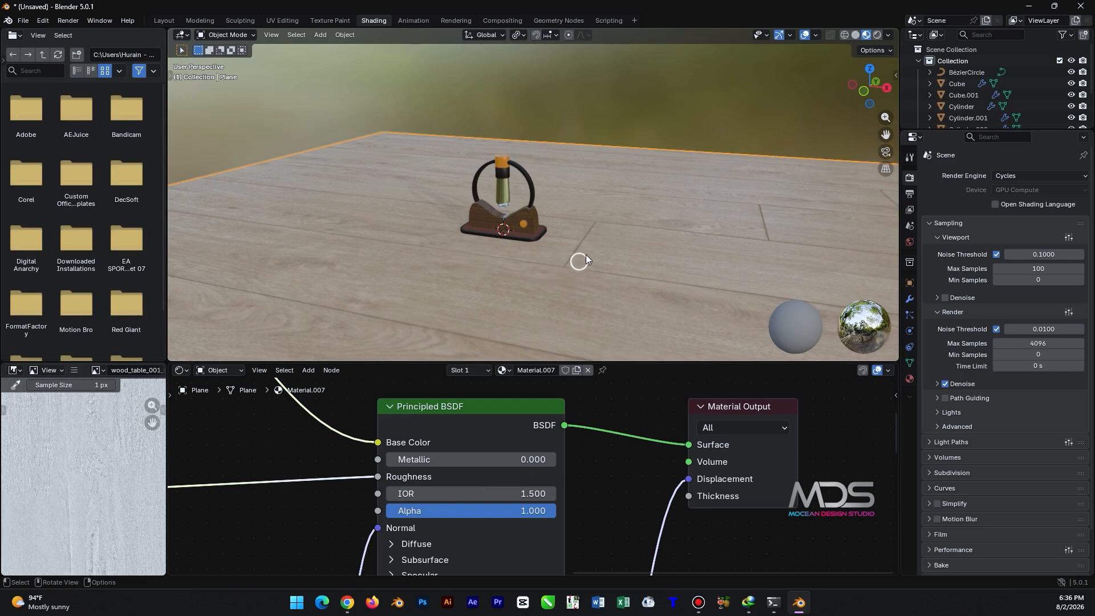
- In the UV Editing workspace, greatly enlarge the ground plane's UVs so the laminate texture repeats at a smaller size, and deselect the face
click(281, 21)
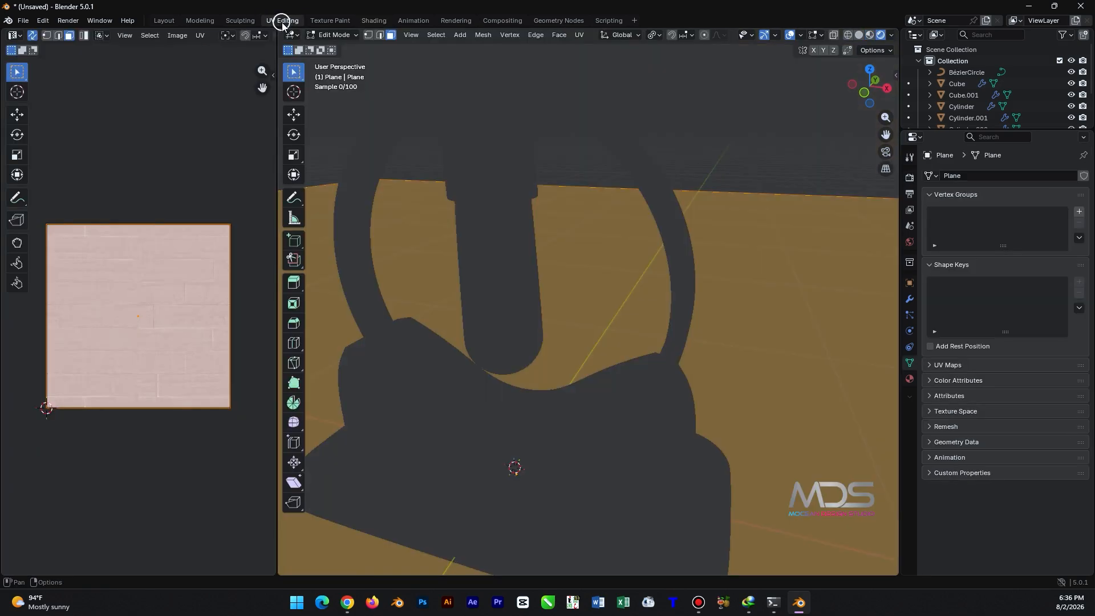
scroll(480, 149, down, 5)
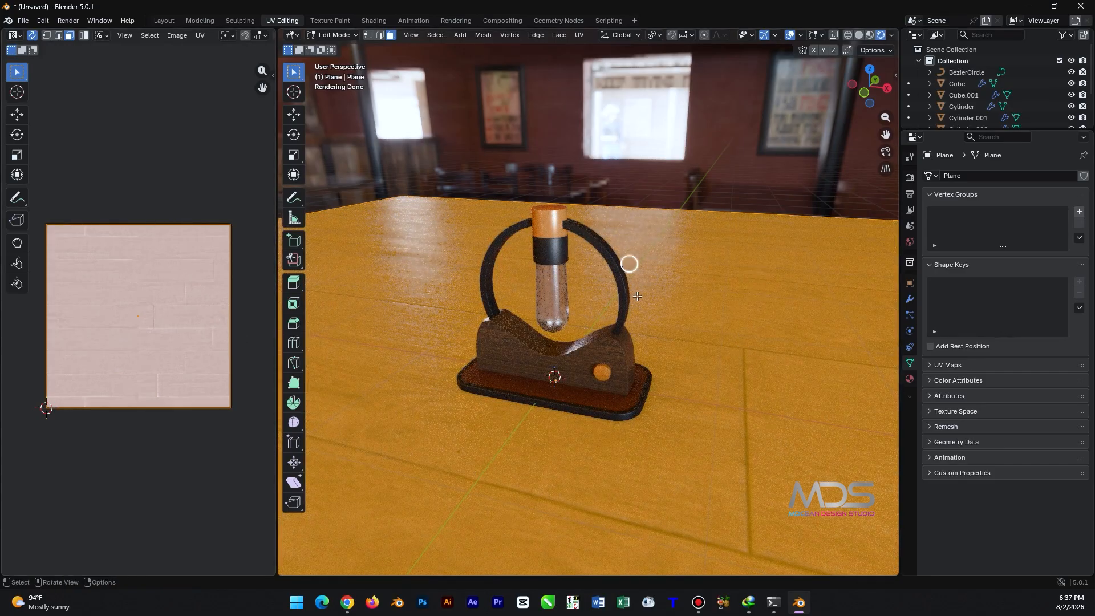
key(s)
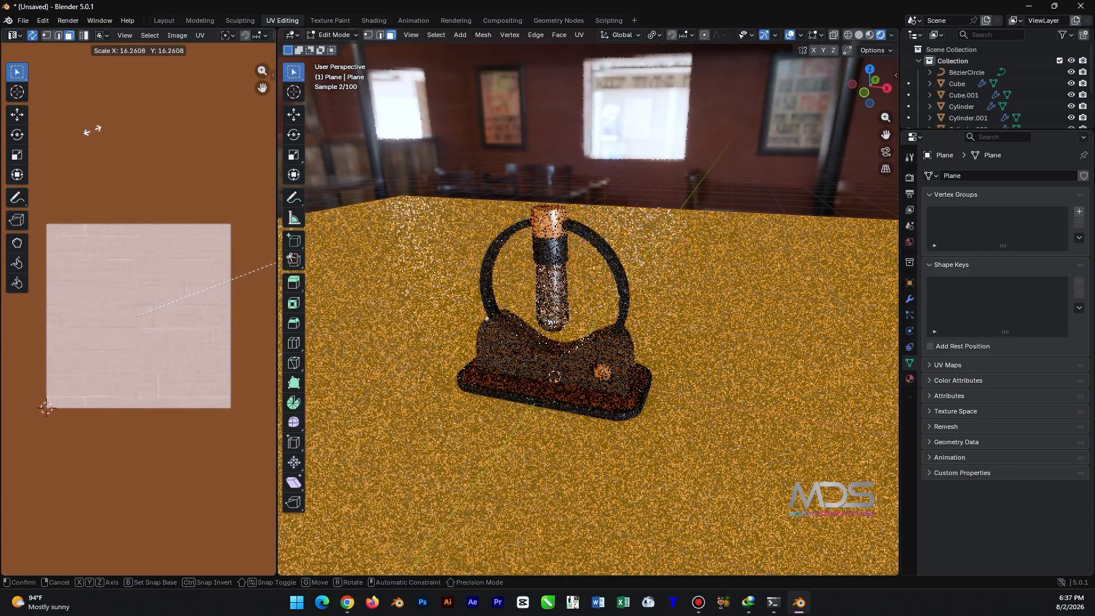
click(111, 49)
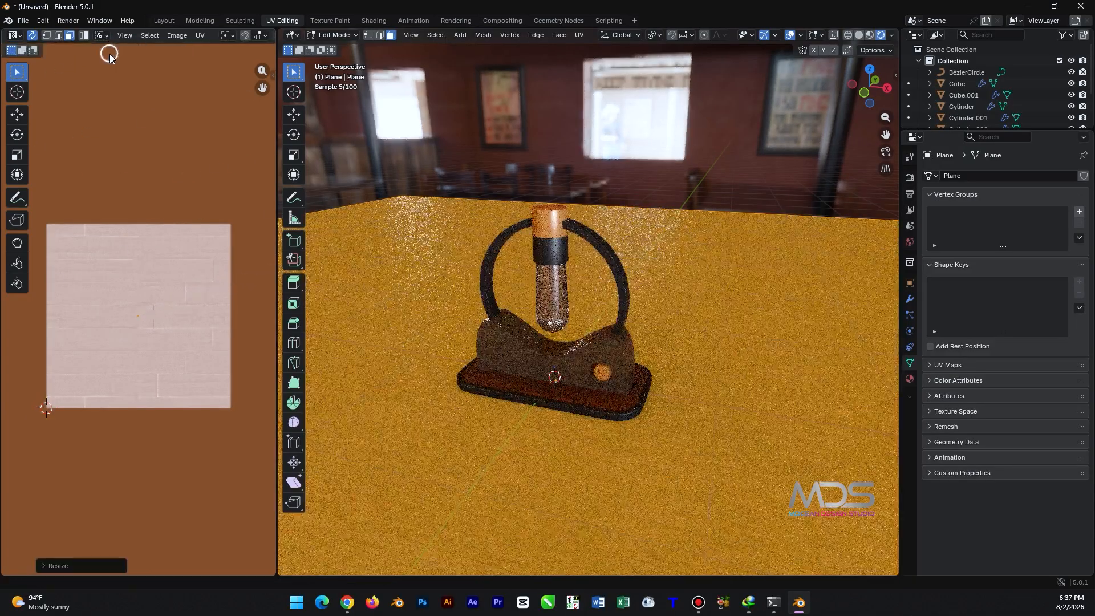
click(519, 140)
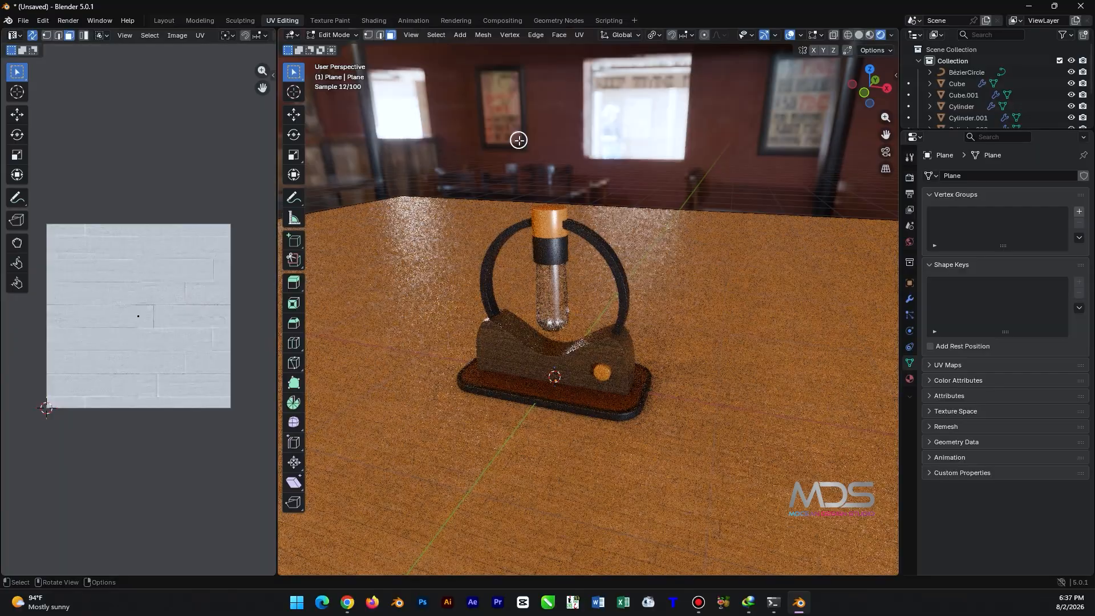
- Preview the scene's materials in the viewport and move the ground plane along the Y axis so the lamp sits closer to its back edge
click(870, 35)
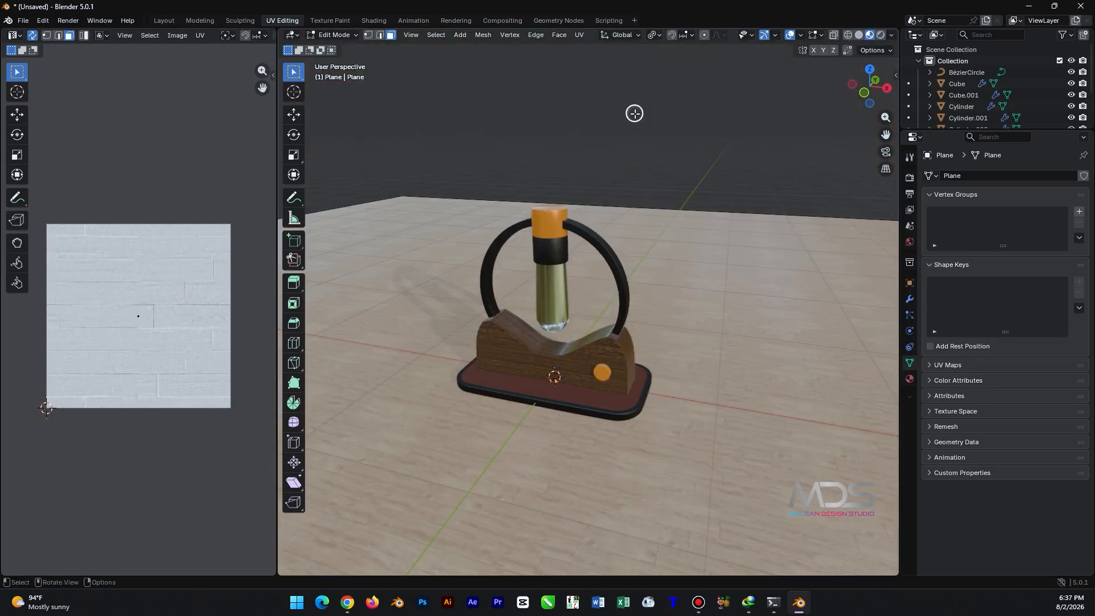
middle_drag(576, 328, 589, 194)
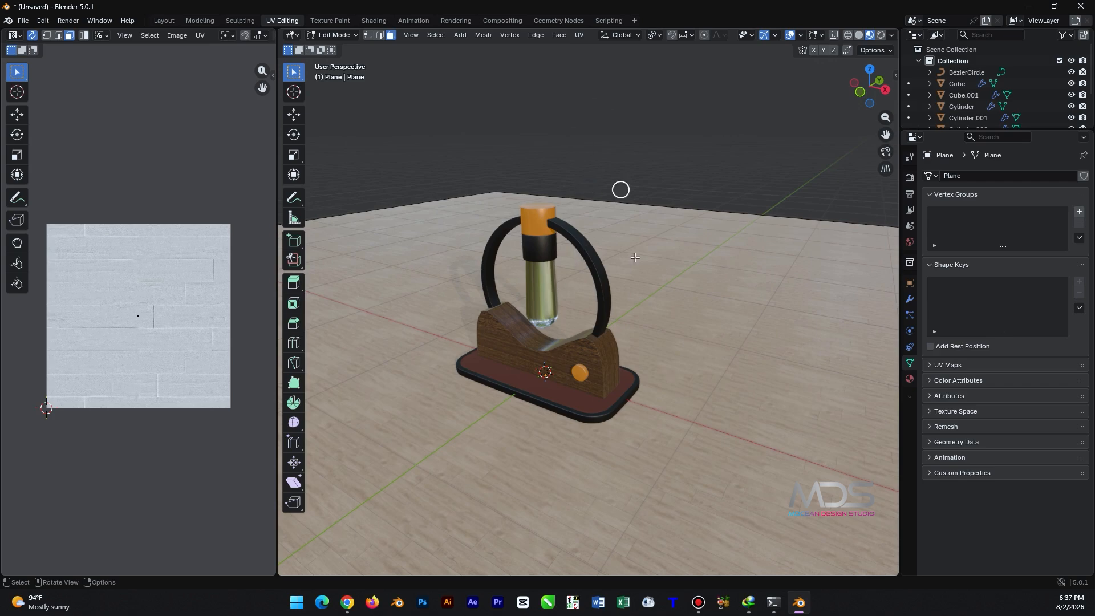
scroll(519, 195, down, 5)
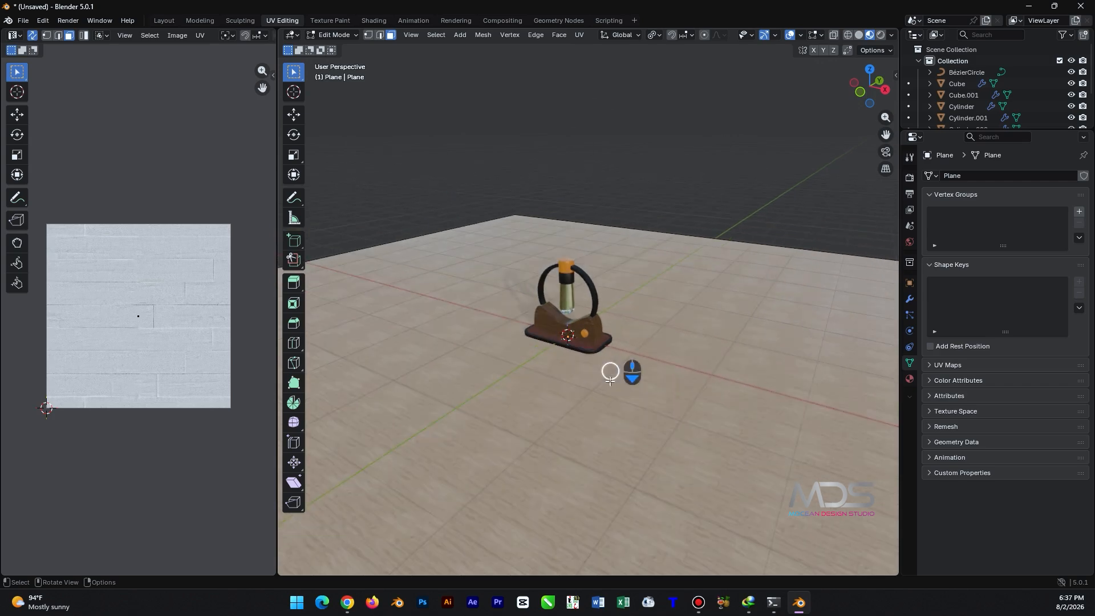
middle_drag(627, 371, 576, 393)
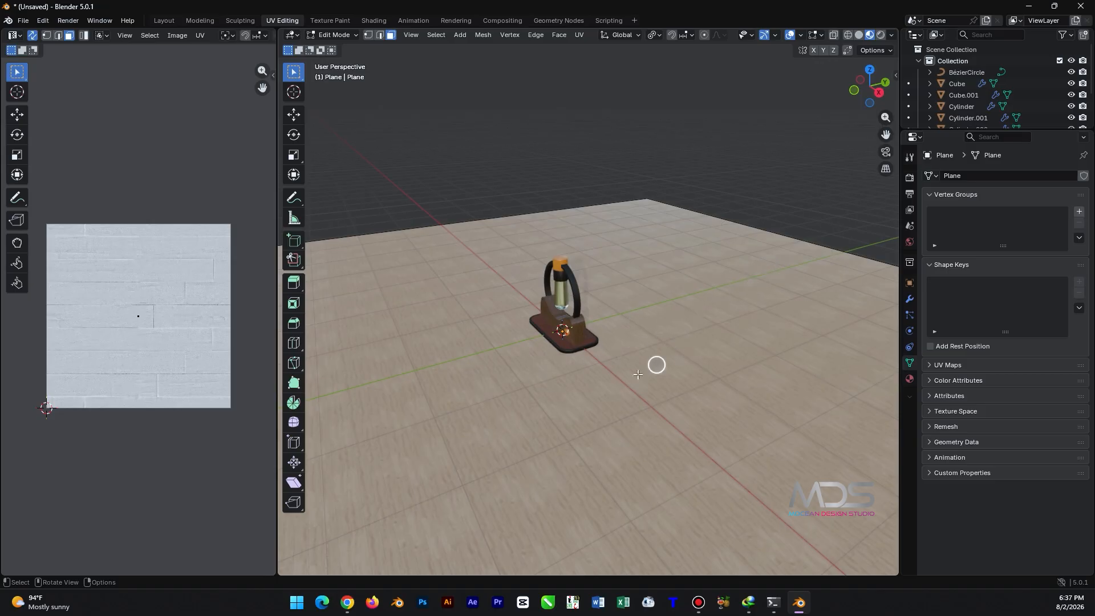
key(a)
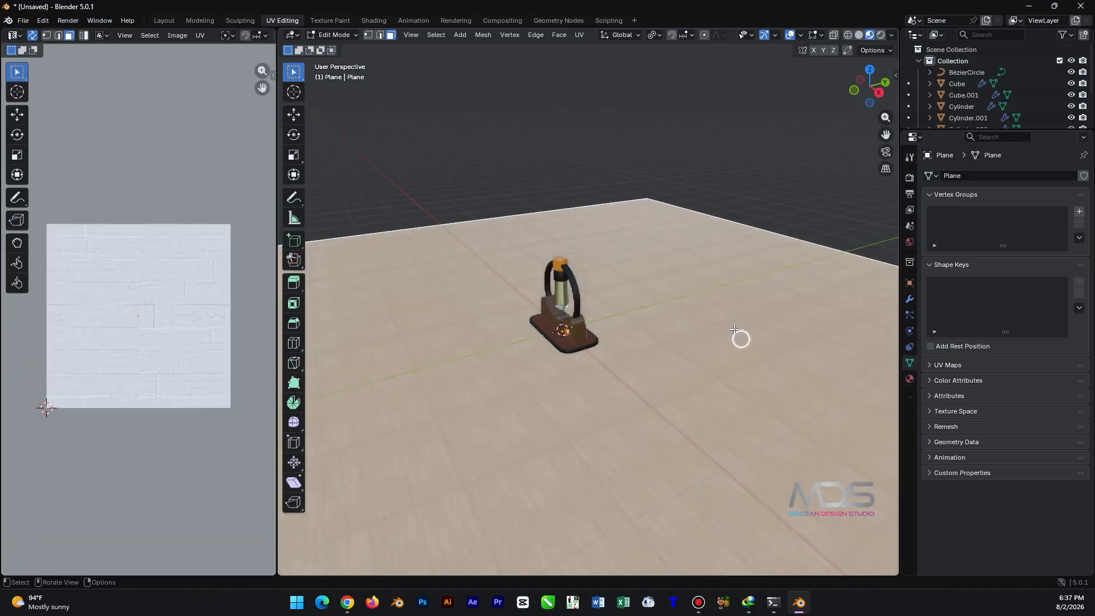
key(Tab)
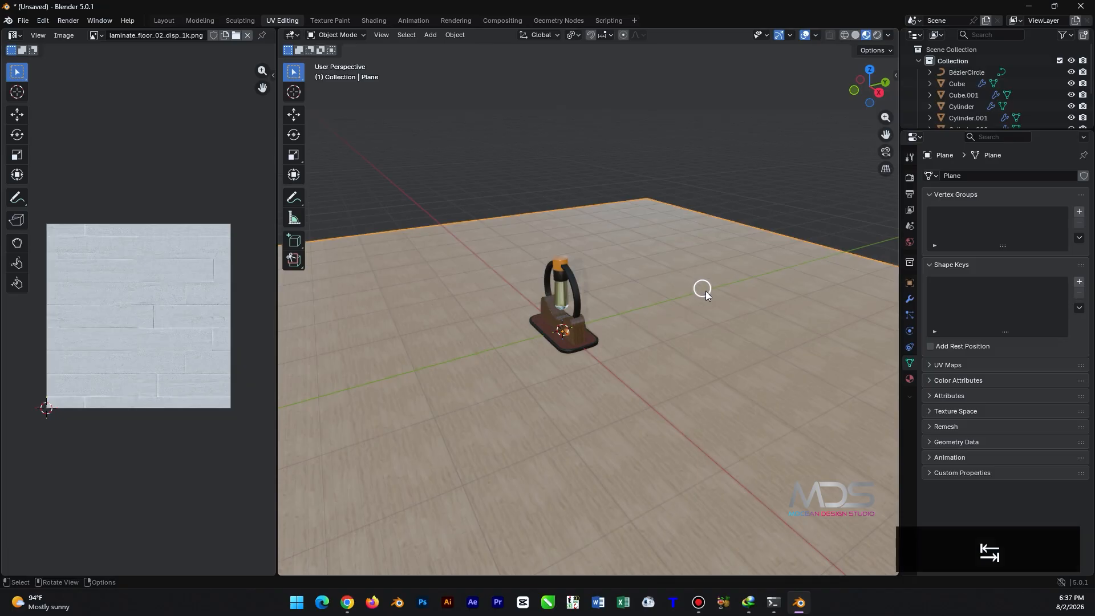
key(g)
key(y)
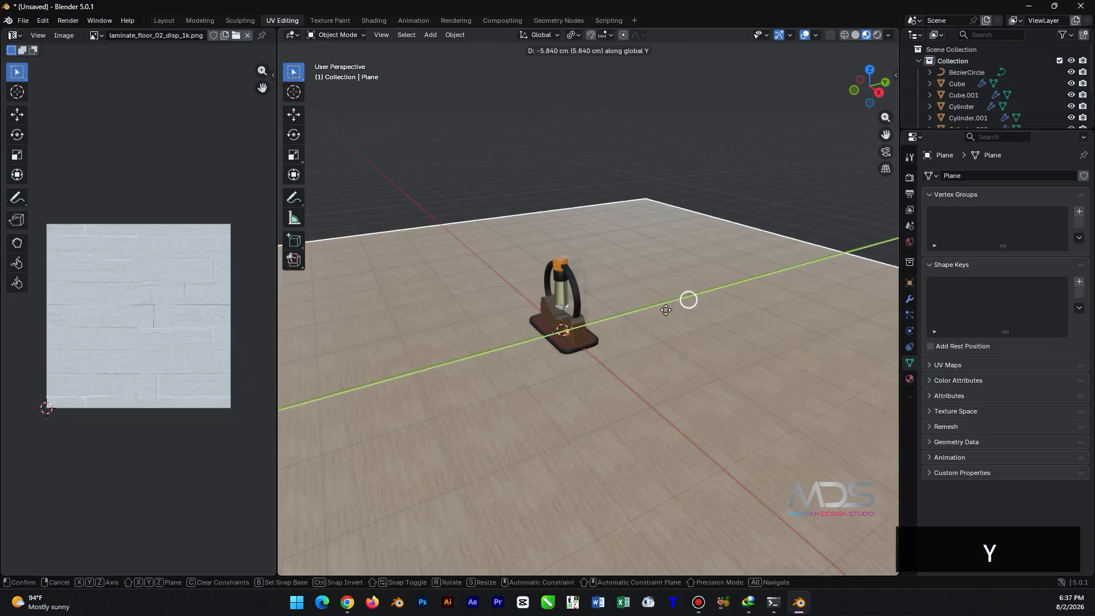
click(402, 362)
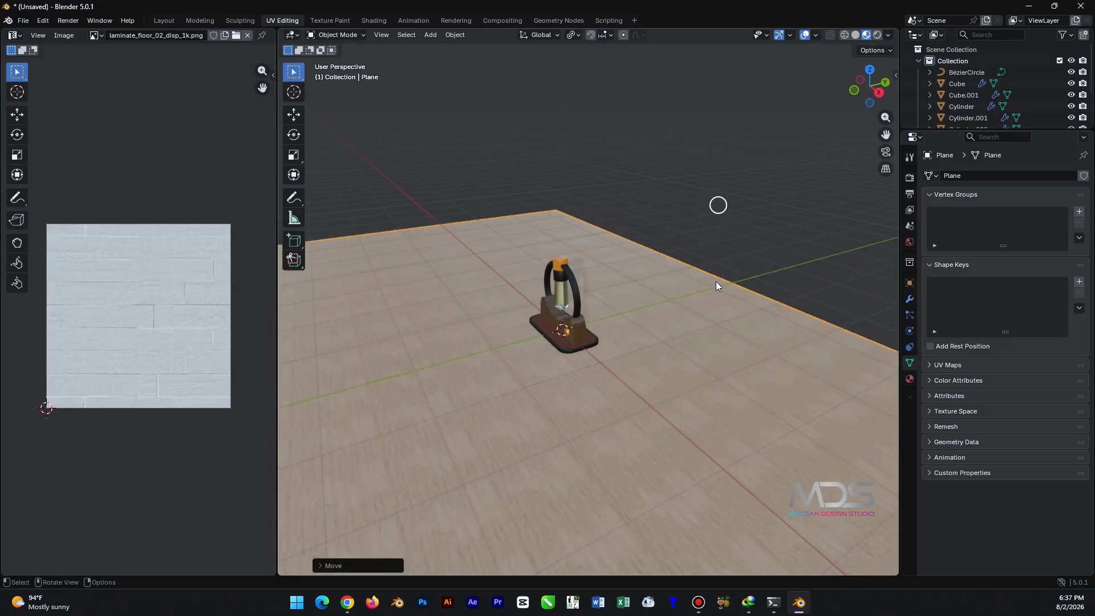
- Add a second mesh plane at the lamp and rotate it 90° about the X axis so it stands upright as a wall
scroll(547, 237, down, 3)
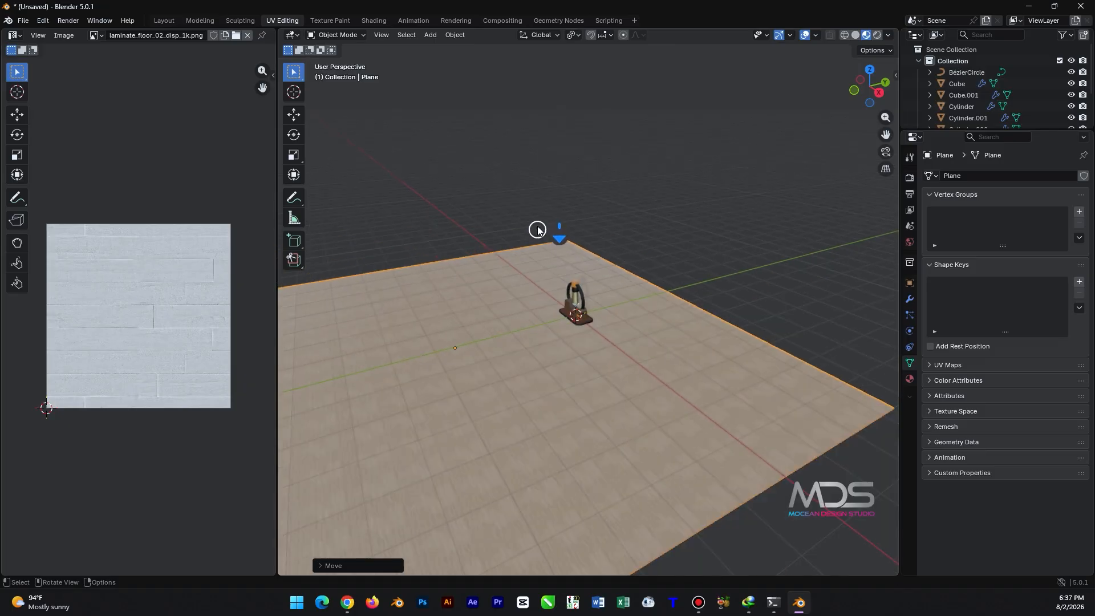
key(shift+a)
mouse_move(570, 175)
click(616, 175)
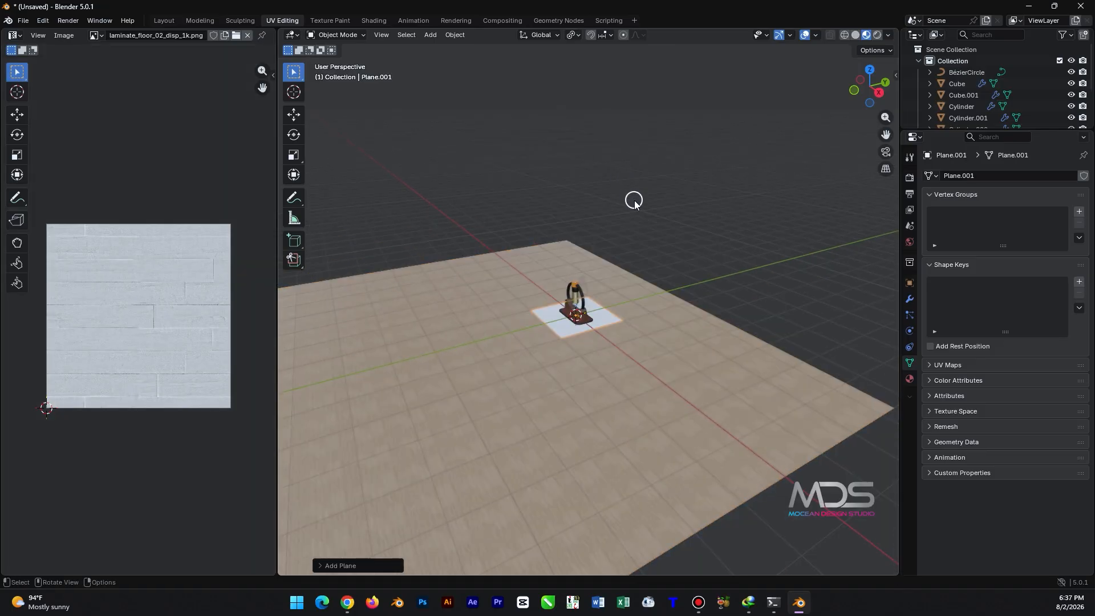
key(r)
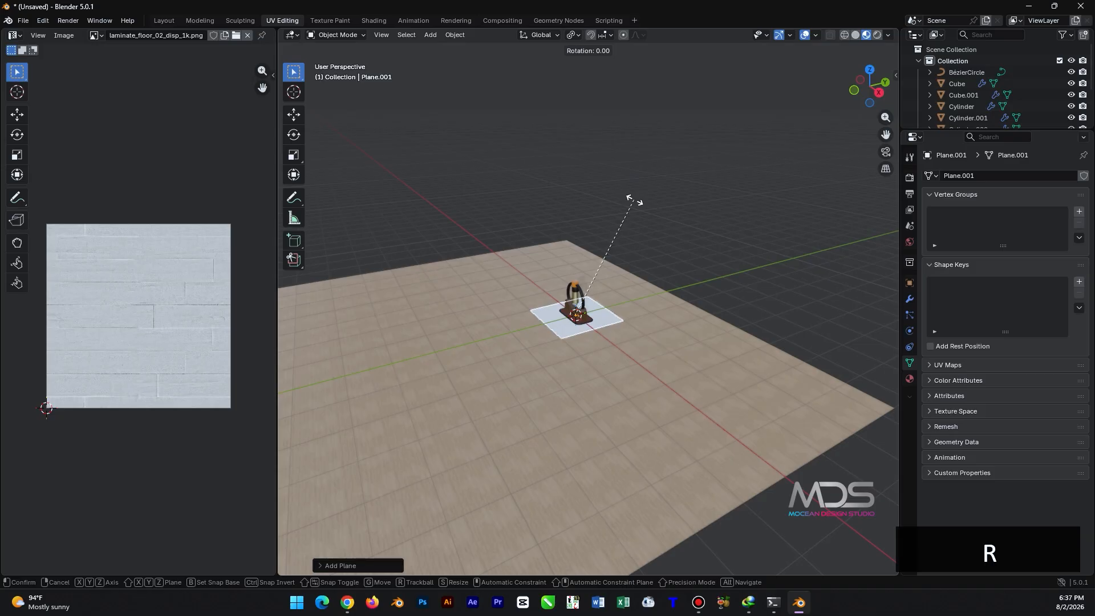
text(x)
text(90)
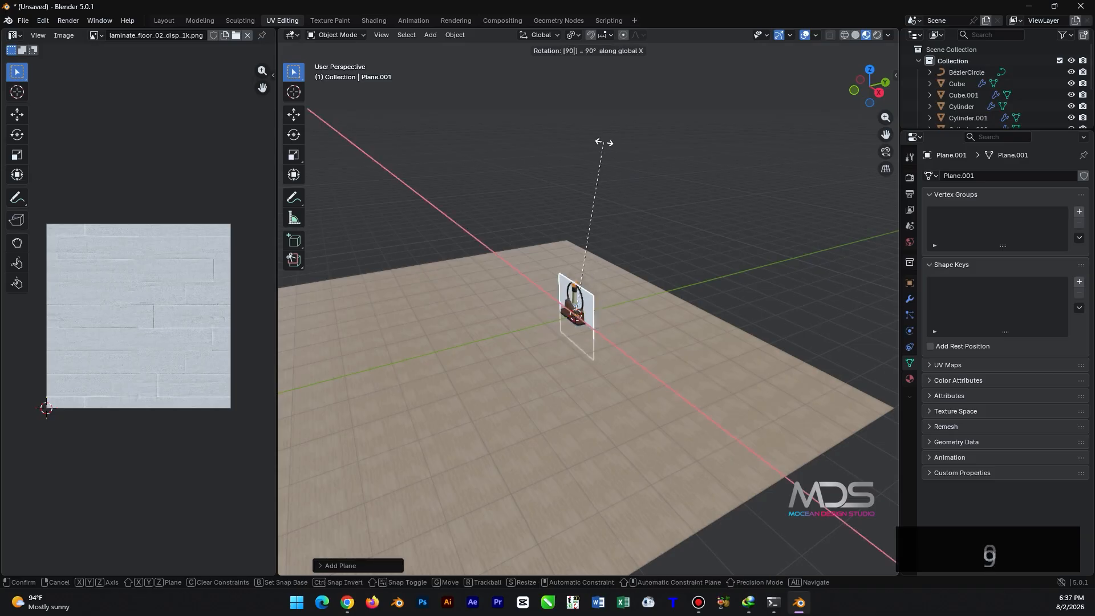
key(Return)
- Enlarge the upright plane about 7.5 times and move it along the Y axis to the ground plane's back edge
key(s)
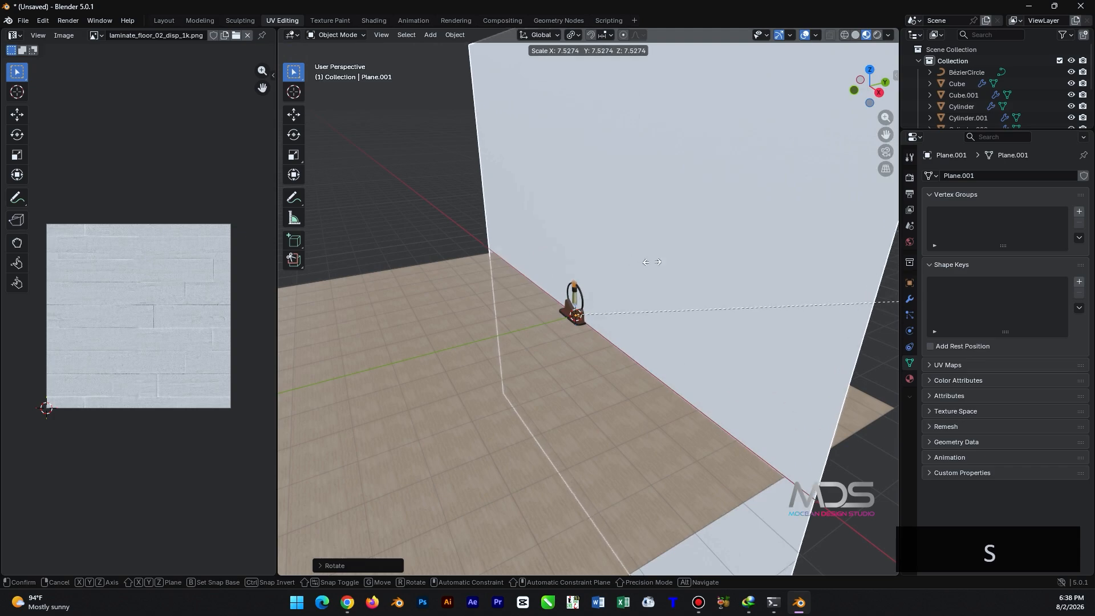
click(710, 354)
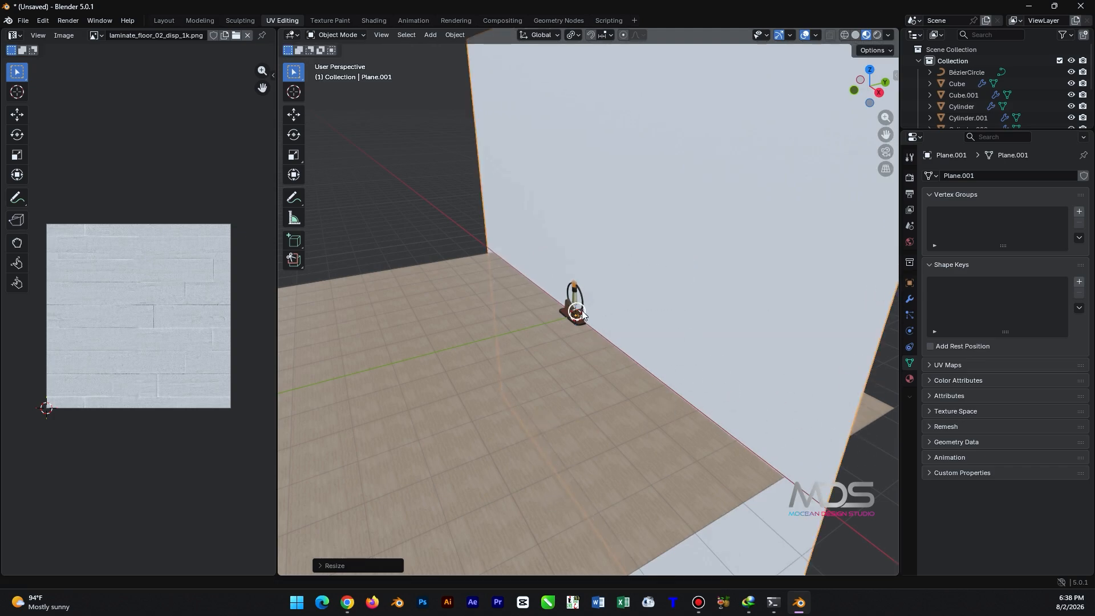
key(g)
key(y)
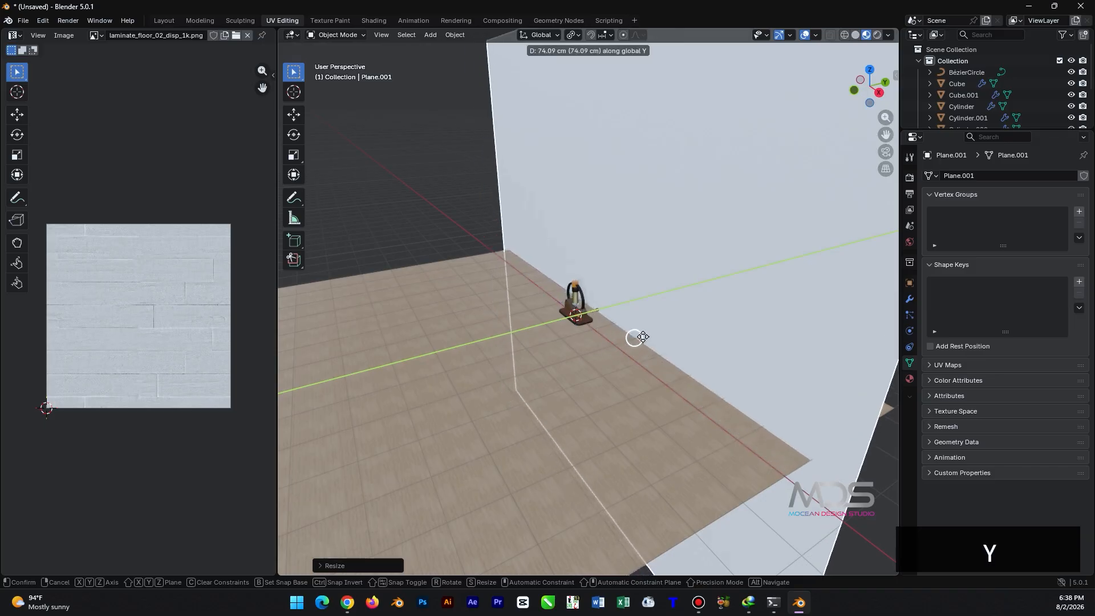
click(705, 317)
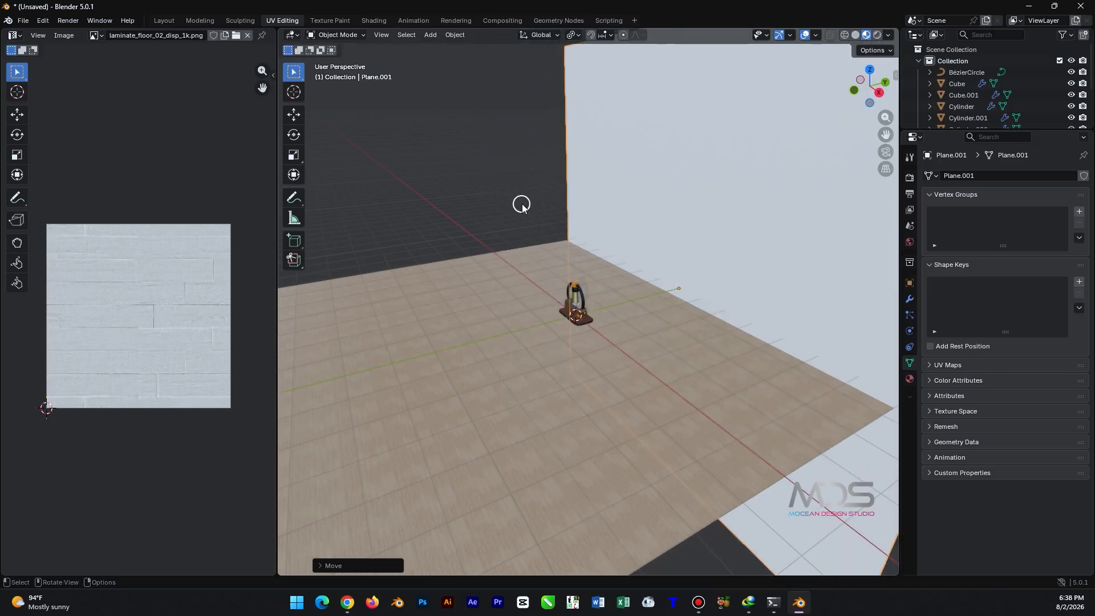
- Apply the wall plane's transform, create a new material for it in the Shading workspace and select its Principled BSDF node
key(ctrl+a)
click(518, 129)
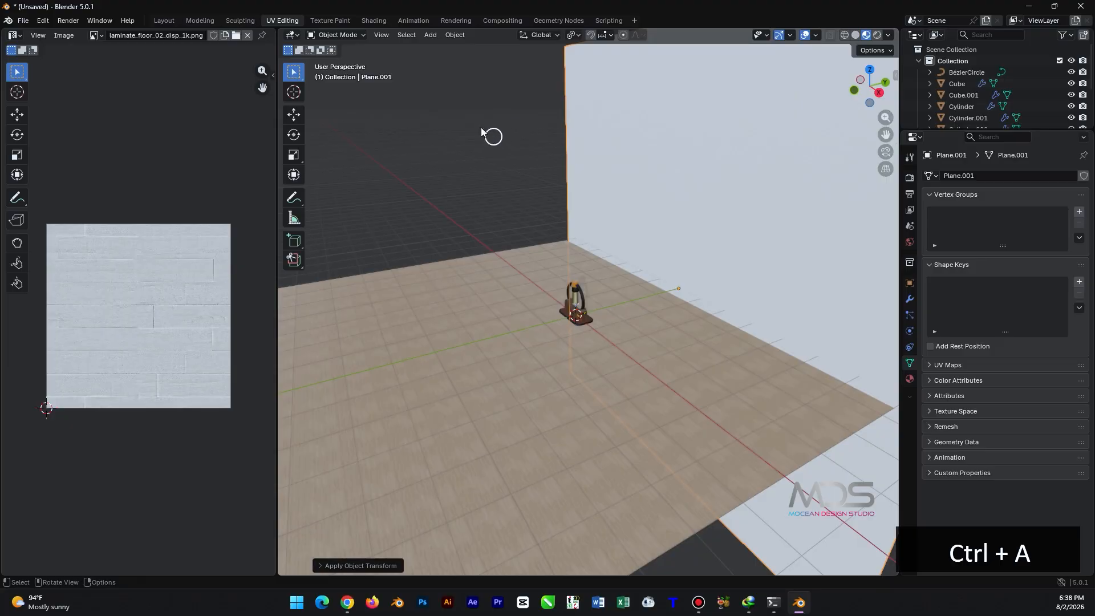
click(374, 20)
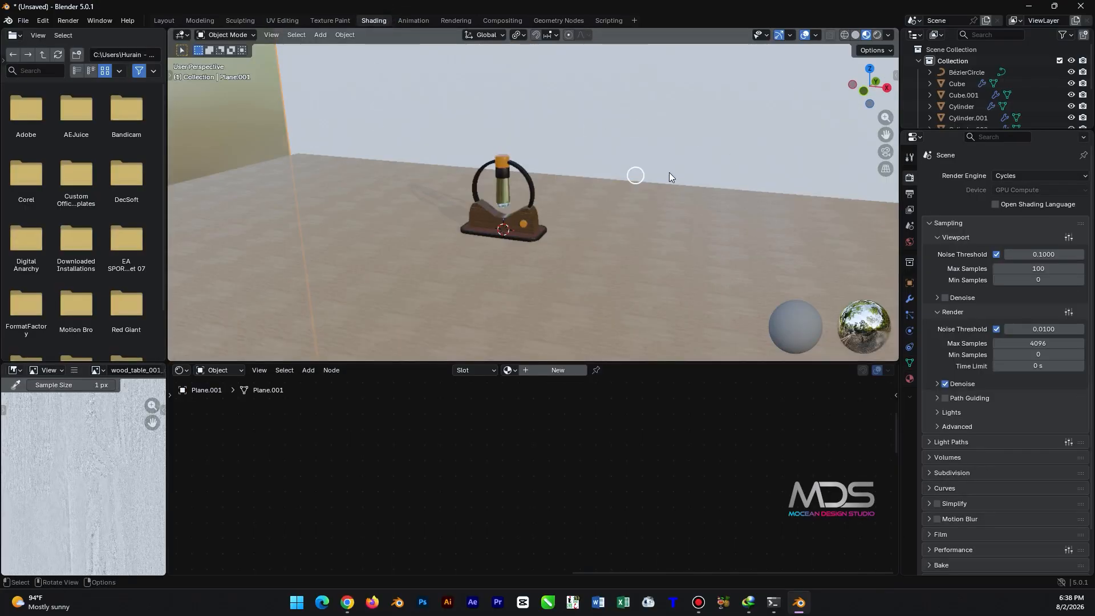
click(552, 370)
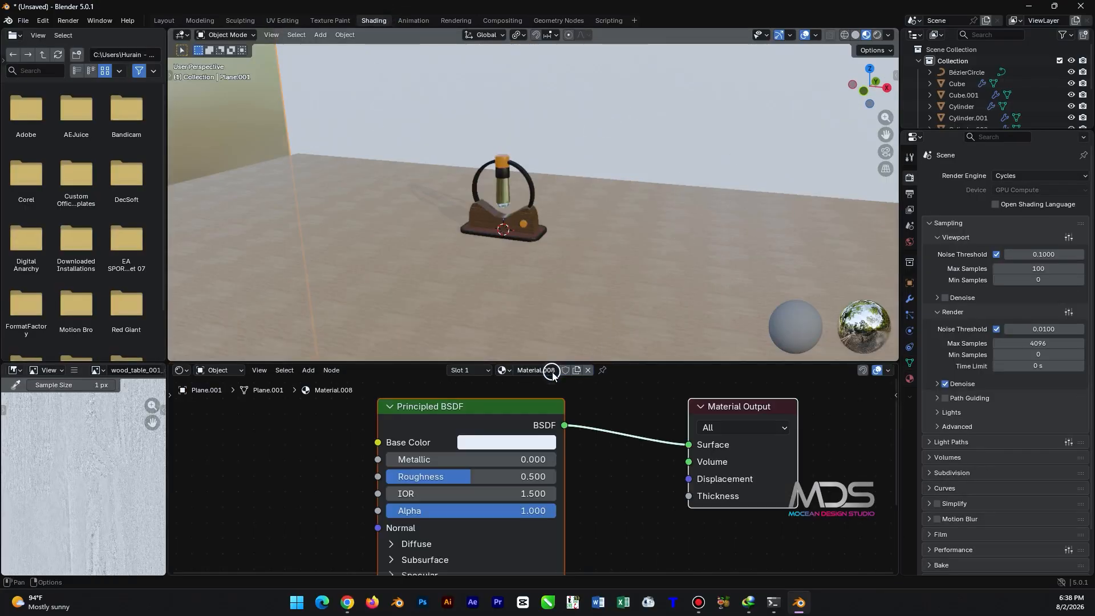
click(461, 406)
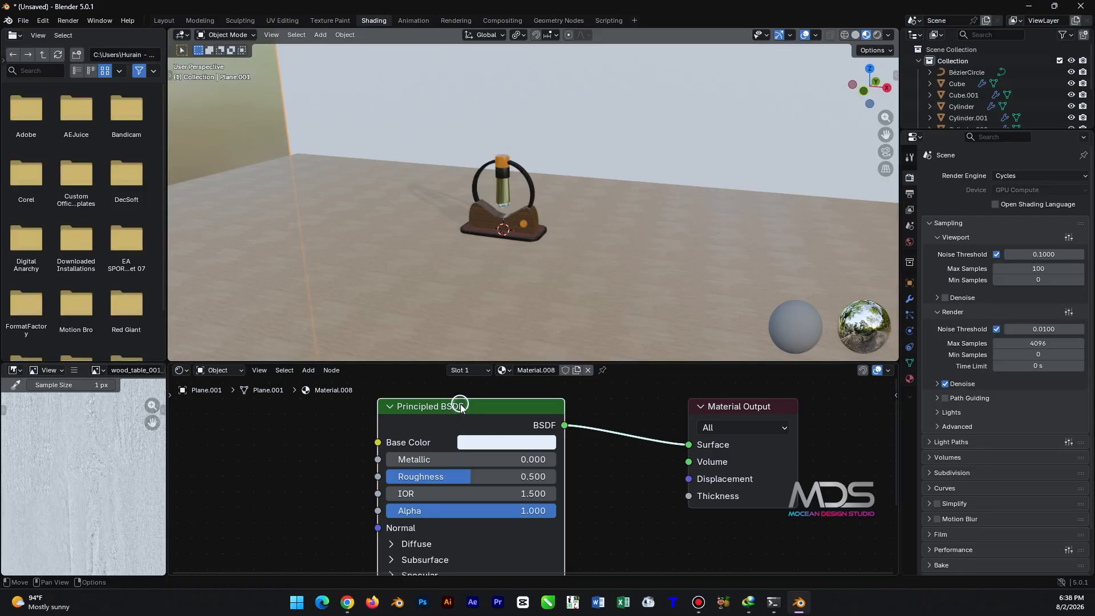
- Load the four plastered_wall_04 maps (diff, disp, nor_gl, rough) into the wall's material with Principled Texture Setup
key(ctrl+shift+t)
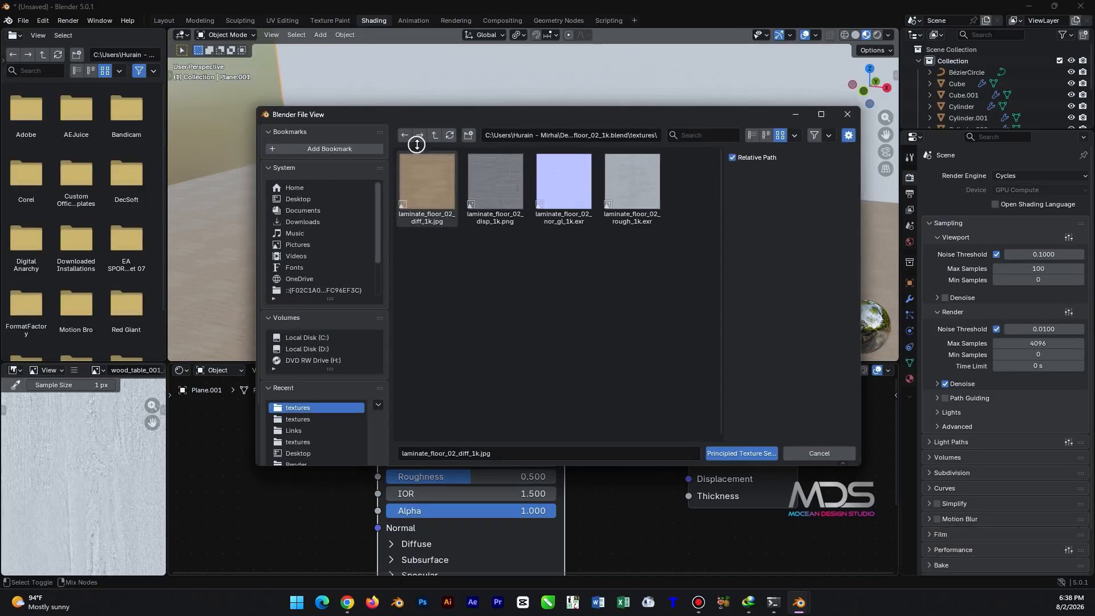
click(433, 137)
click(434, 136)
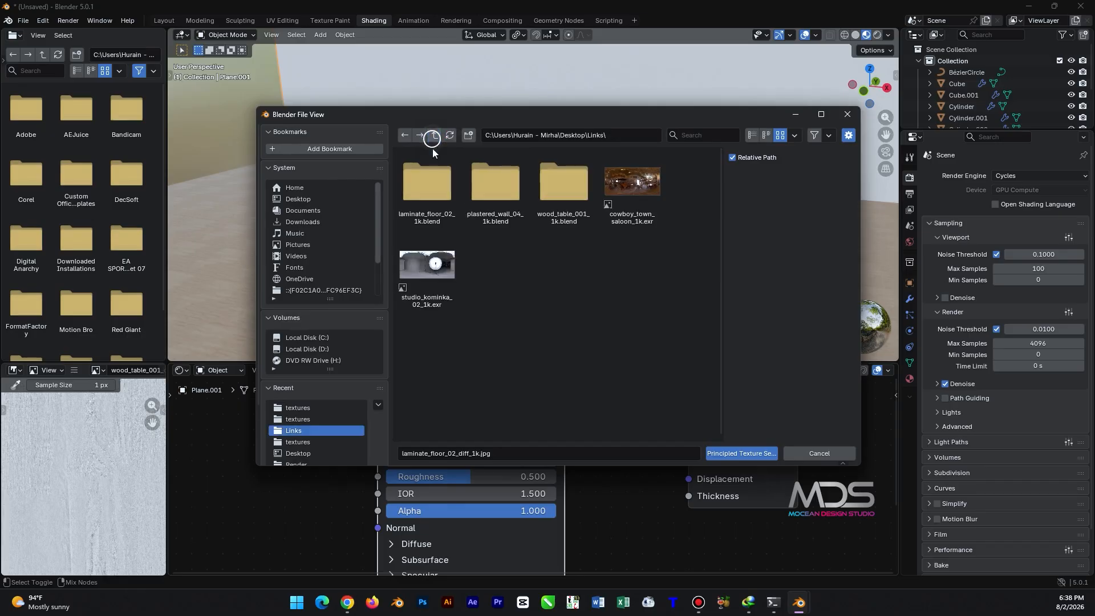
double_click(502, 192)
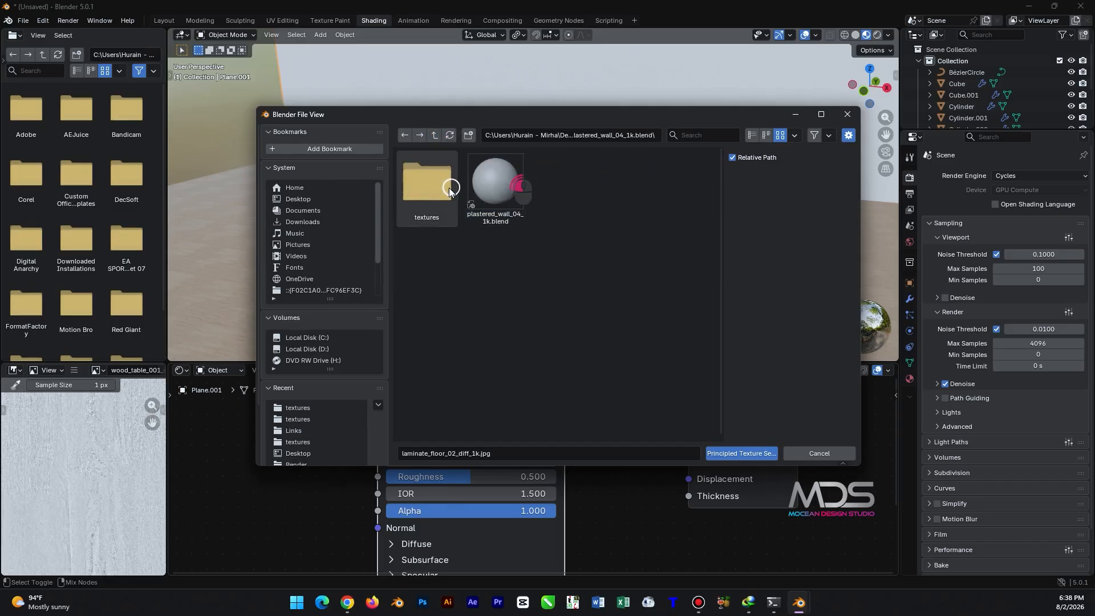
double_click(427, 182)
shift+click(632, 181)
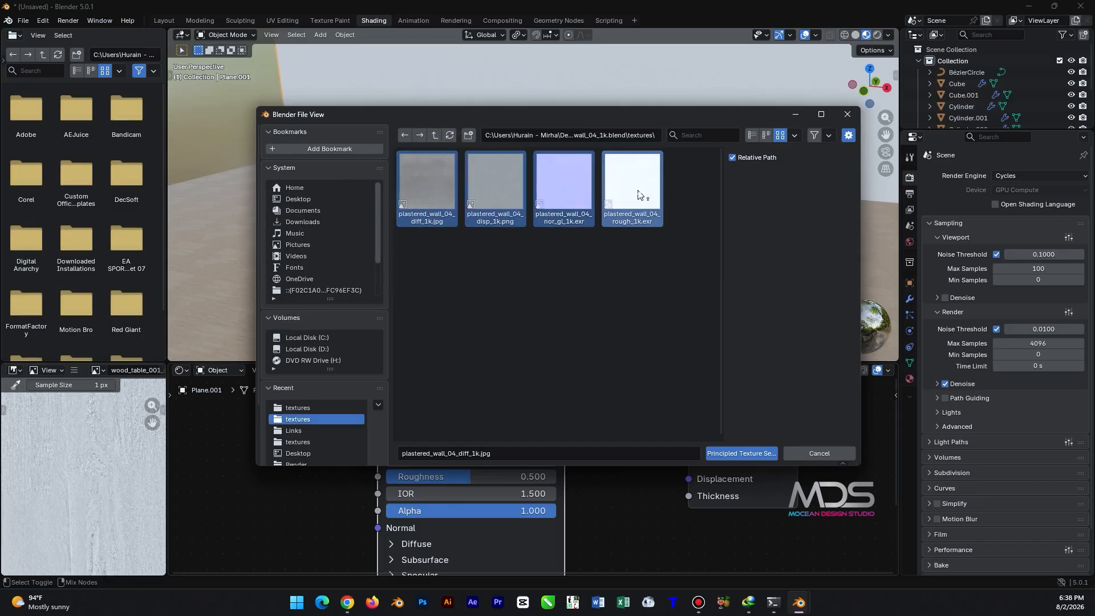
click(741, 453)
- Add a mesh cube at the lamp and scale it down to about a quarter of its size
scroll(491, 233, down, 3)
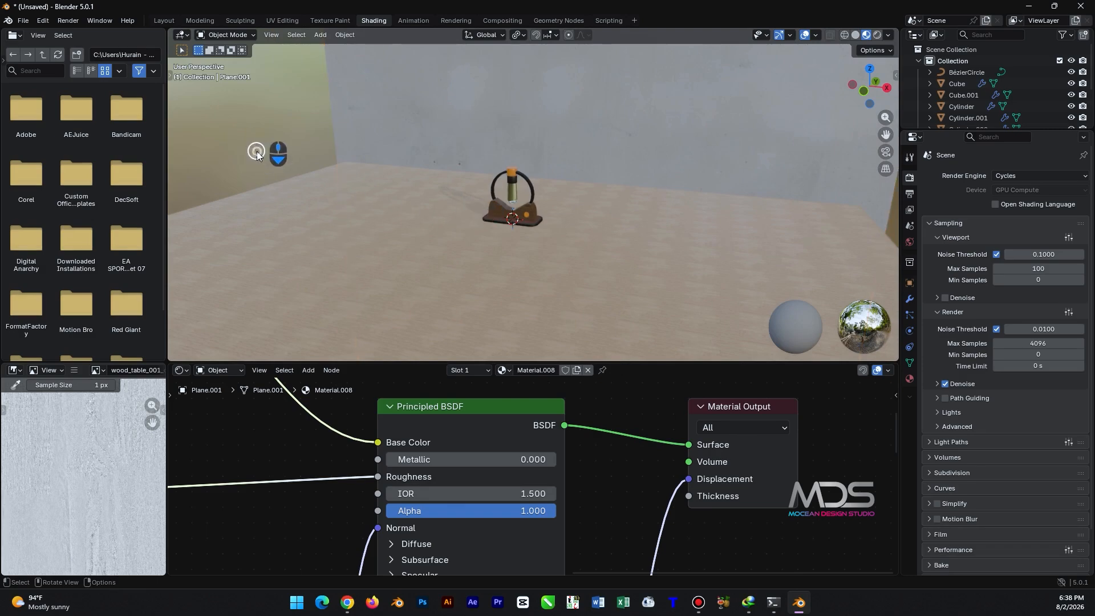
mouse_move(501, 200)
middle_down()
mouse_move(432, 204)
mouse_move(513, 207)
middle_up()
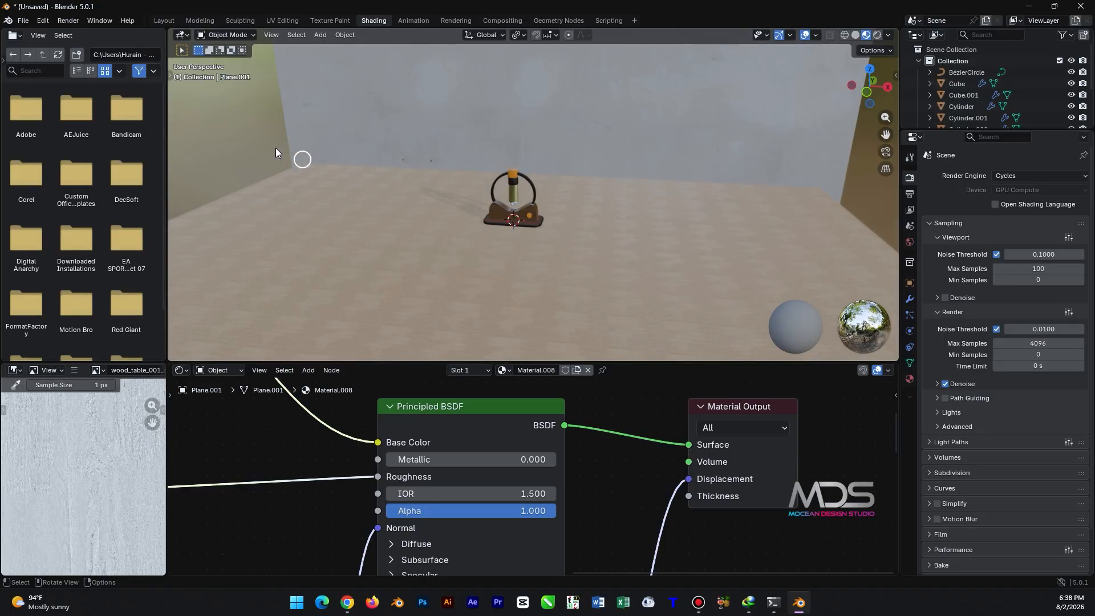
key(shift+a)
mouse_move(267, 133)
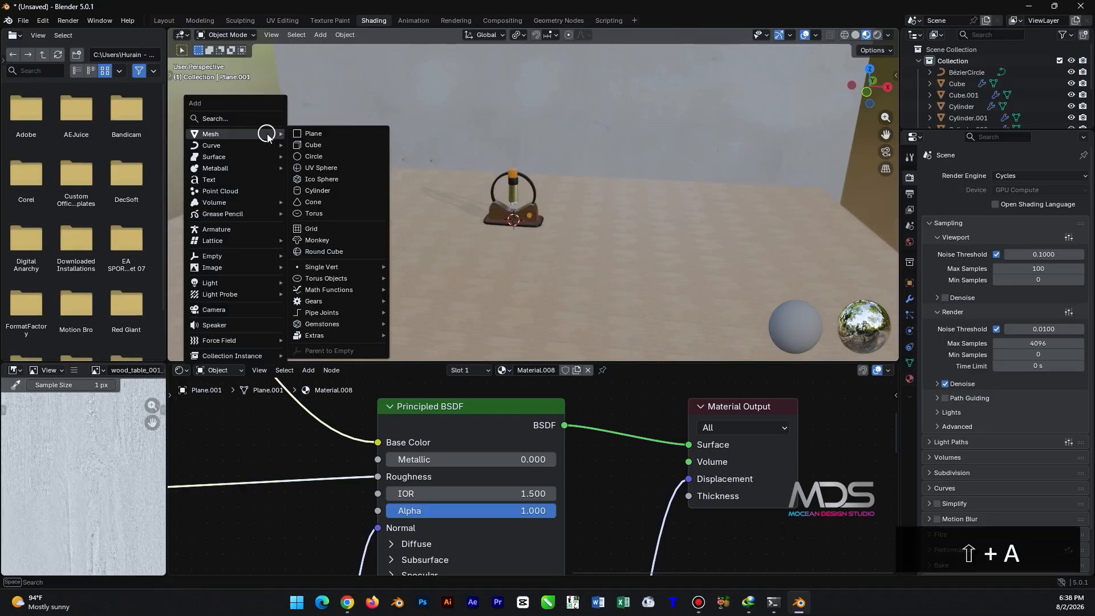
click(330, 145)
middle_drag(561, 182, 637, 251)
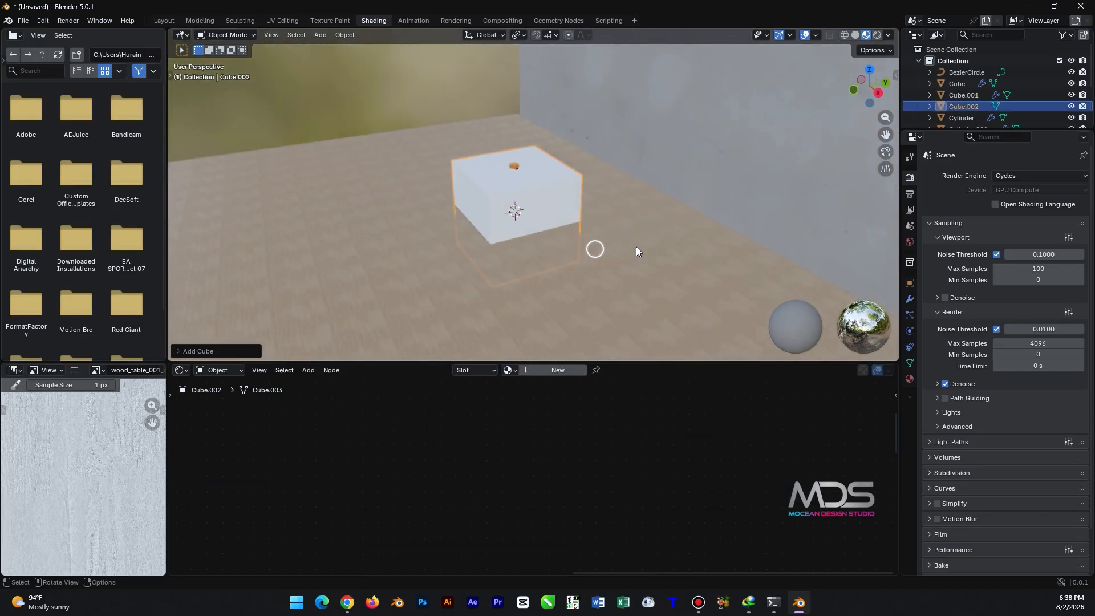
key(s)
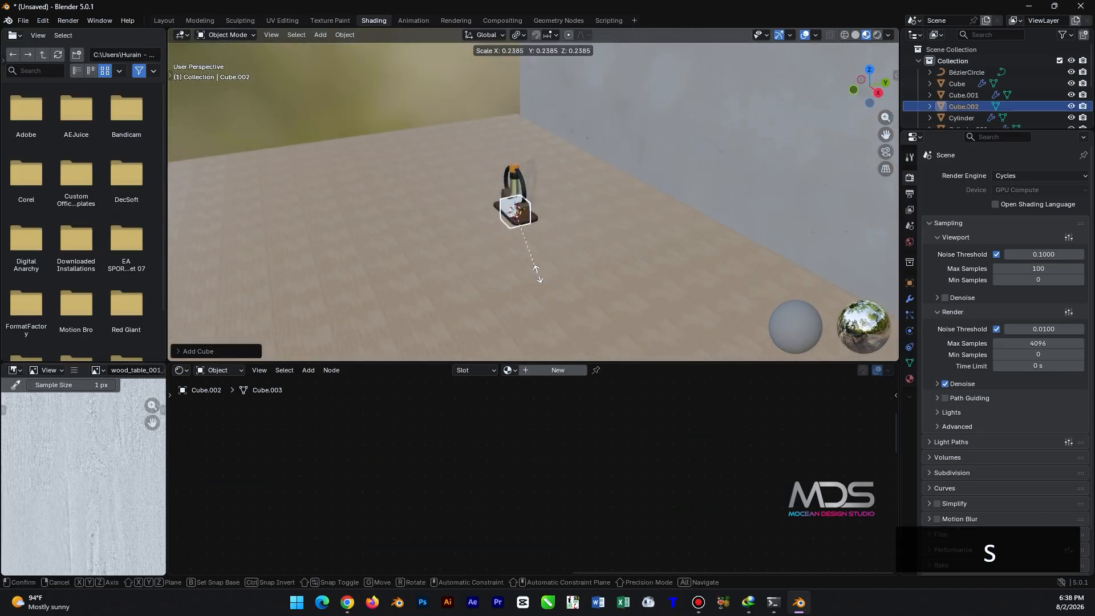
click(585, 258)
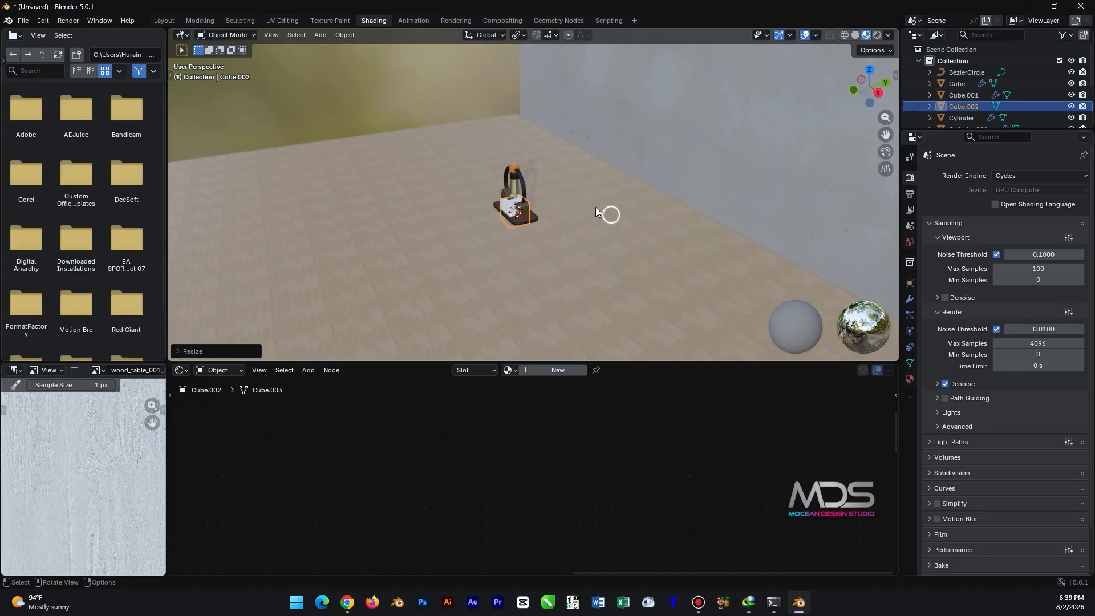
- Stretch the small cube along the X axis into a long bar spanning the floor's full width
key(s)
key(x)
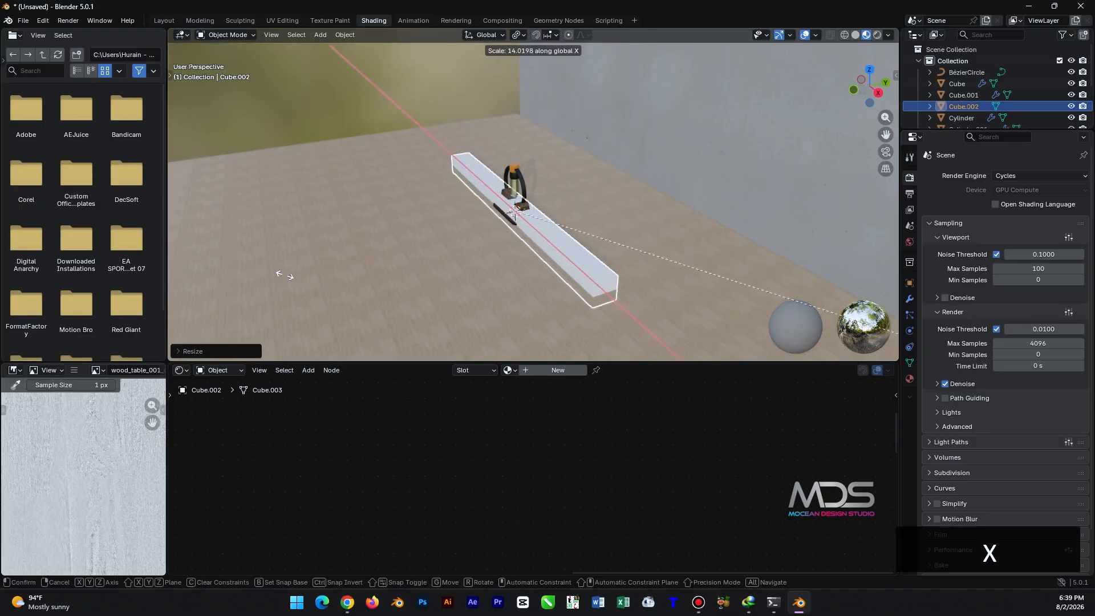
click(529, 84)
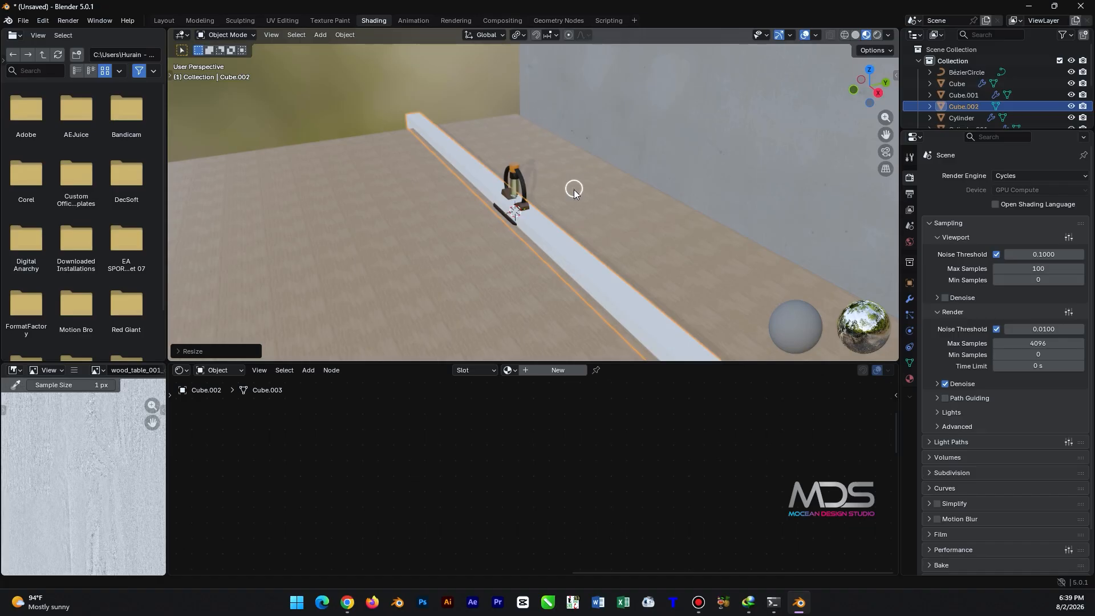
- Thin the long bar along the Y axis in two passes until it becomes a narrow board
scroll(494, 130, down, 4)
shift+drag(580, 234, 544, 195)
scroll(546, 195, up, 5)
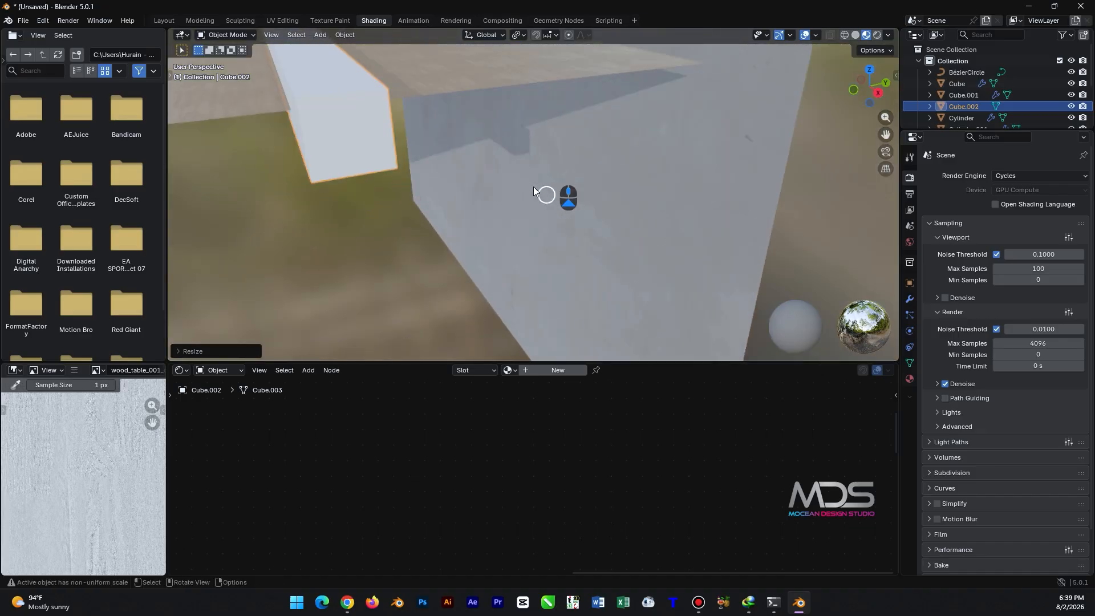
shift+middle_drag(364, 122, 383, 161)
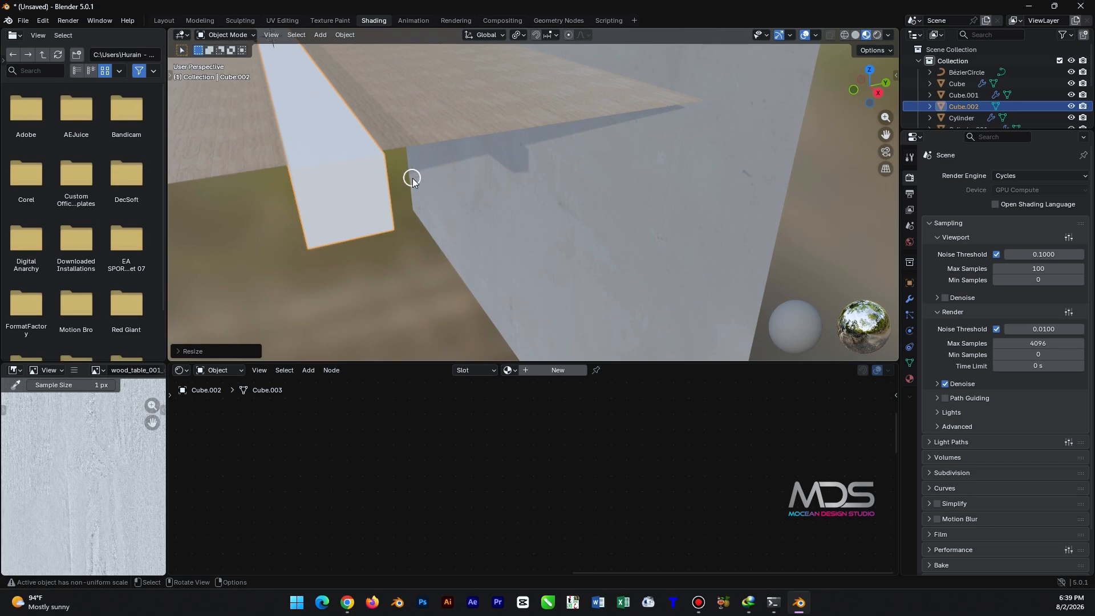
key(s)
key(y)
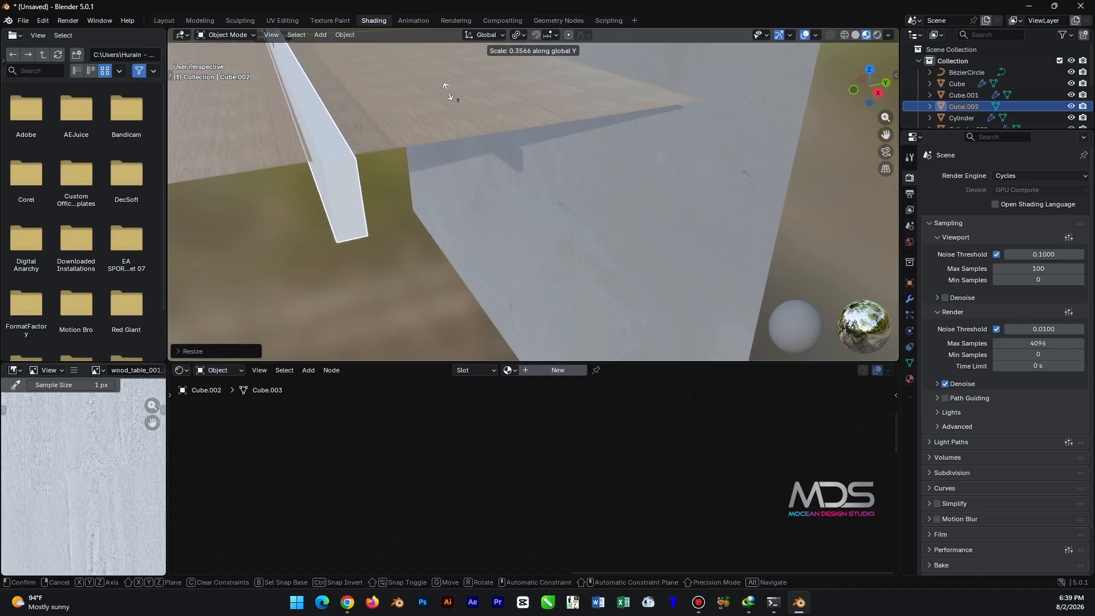
click(430, 181)
middle_drag(411, 254, 401, 211)
key(g)
key(s)
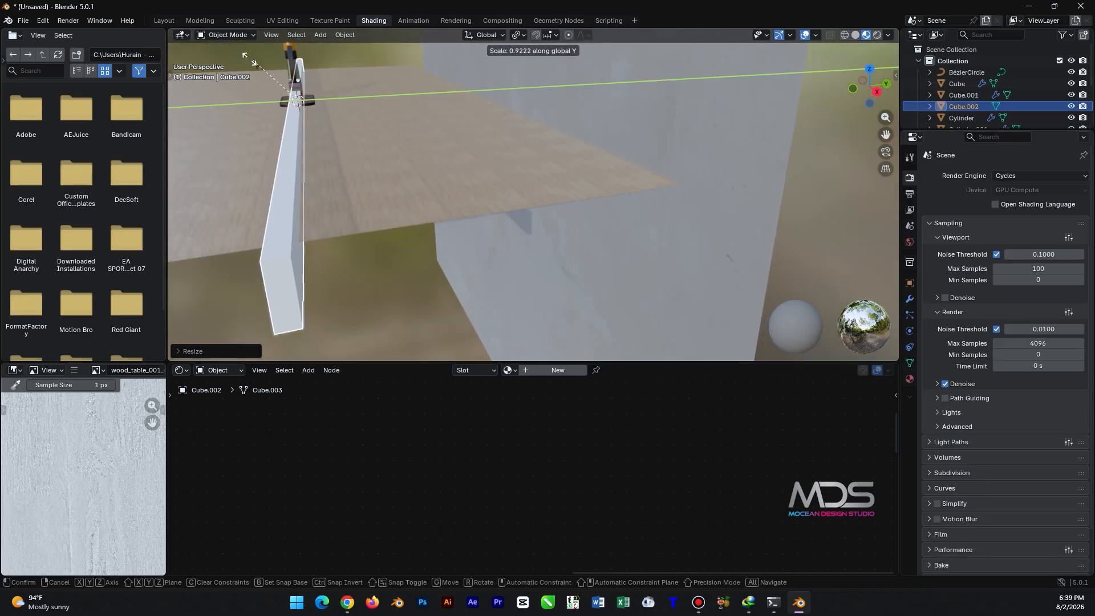
click(524, 235)
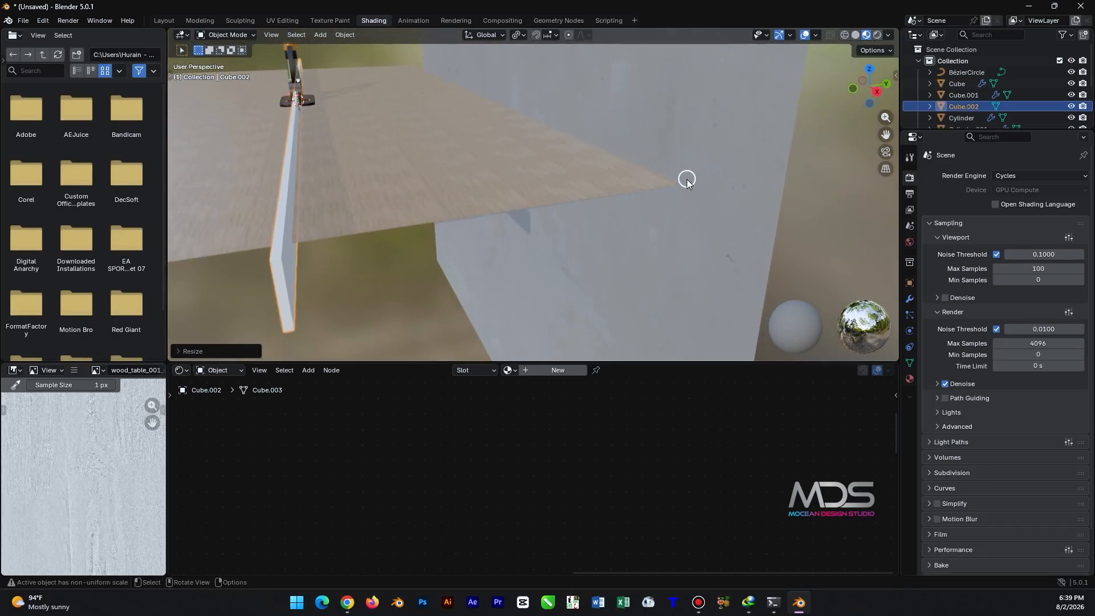
- Move the thin board along the Y axis against the wall plane at the floor's edge as a baseboard
key(g)
key(y)
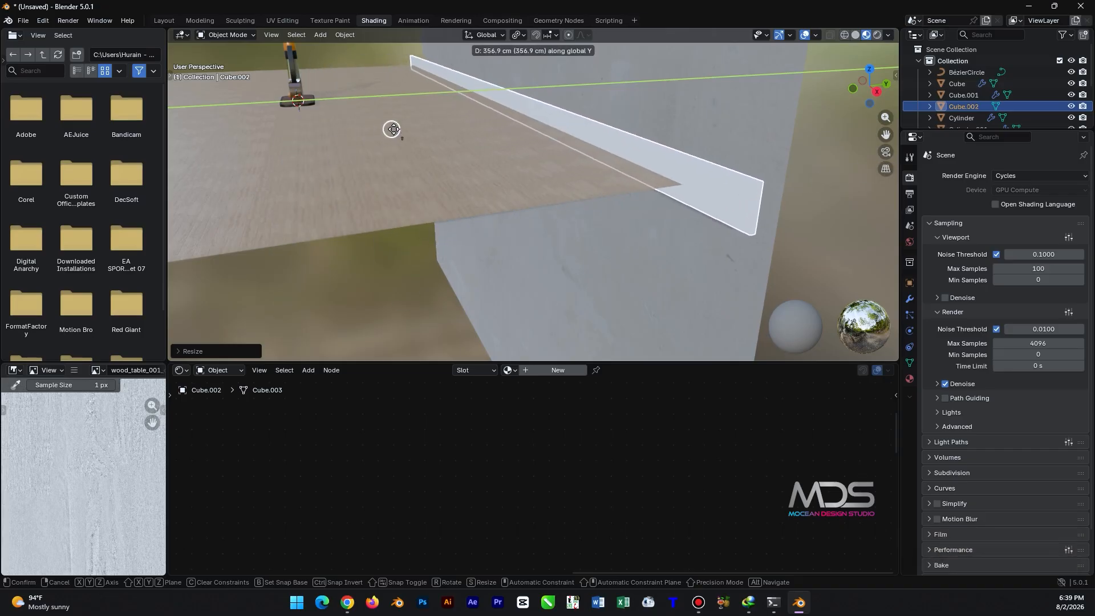
click(427, 120)
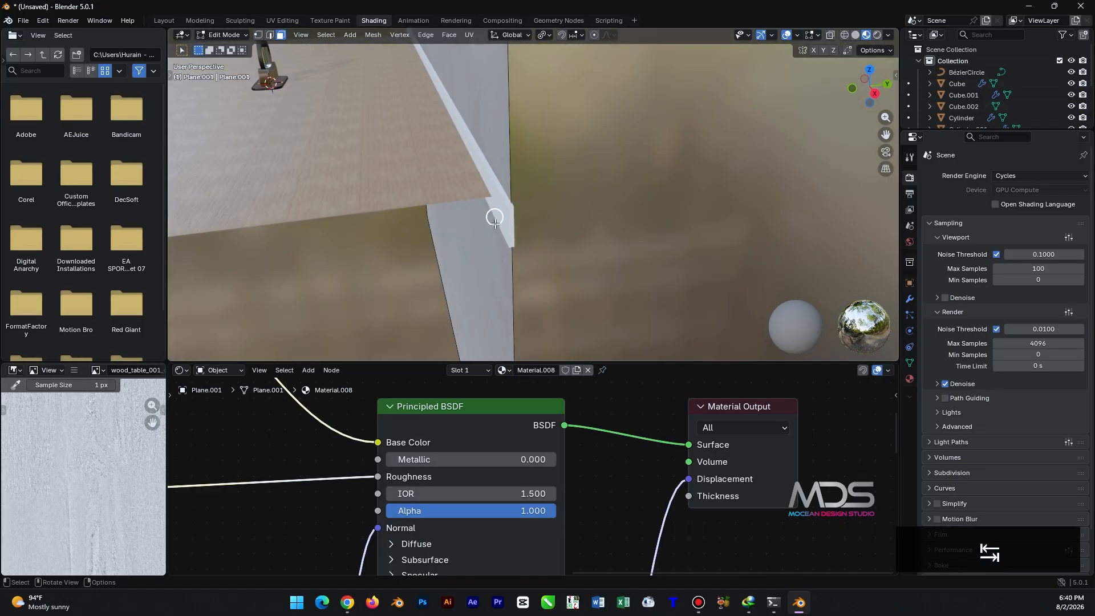
- Select the baseboard in Object Mode, create a new material for it and select its Principled BSDF node
click(500, 206)
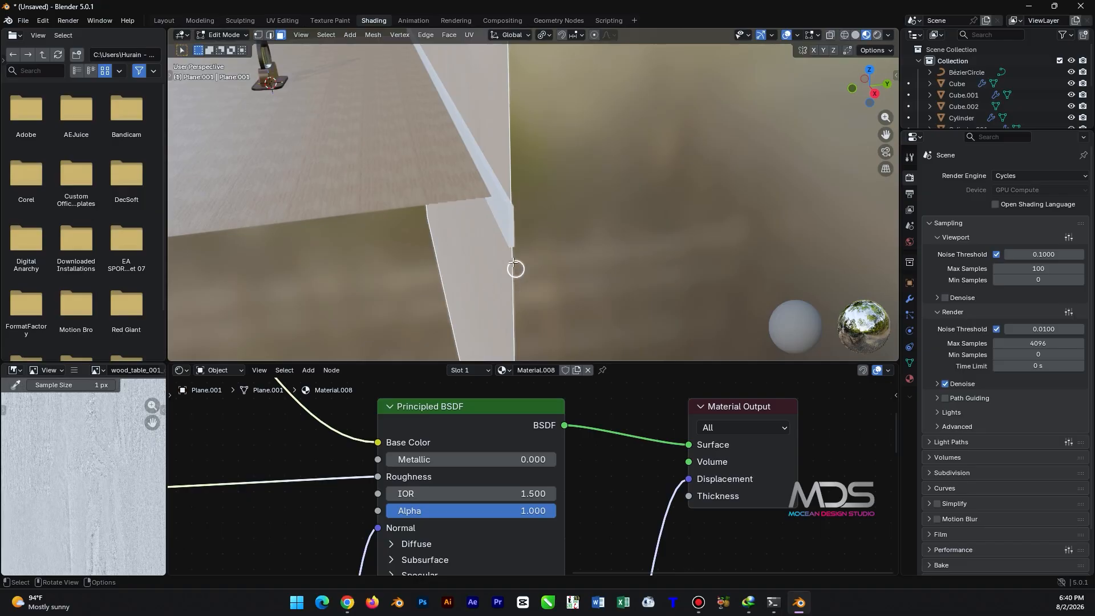
key(Tab)
click(508, 214)
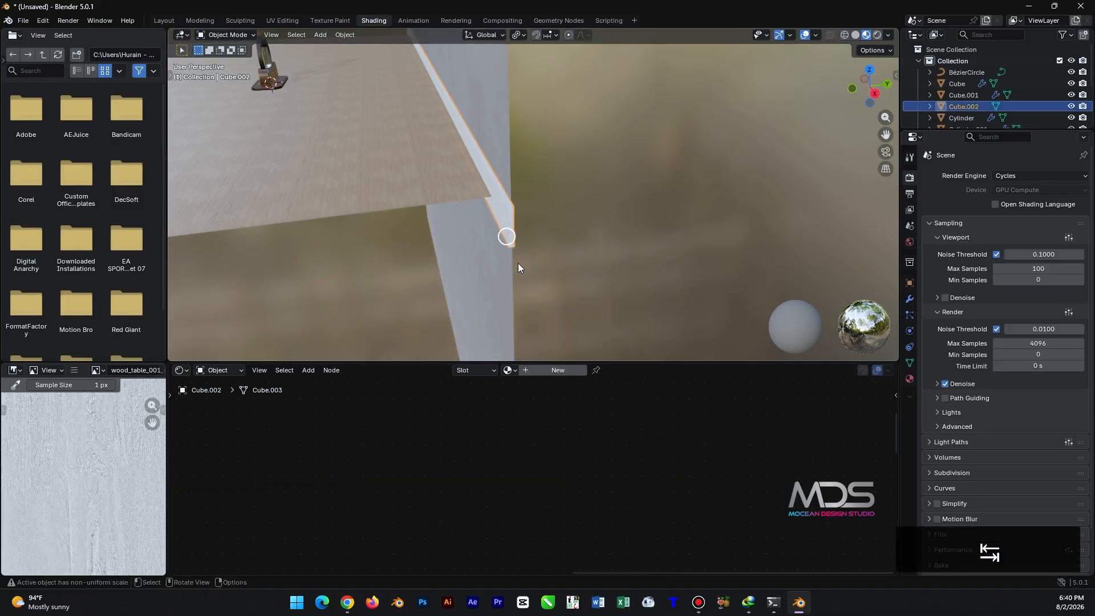
middle_drag(512, 255, 516, 258)
click(556, 371)
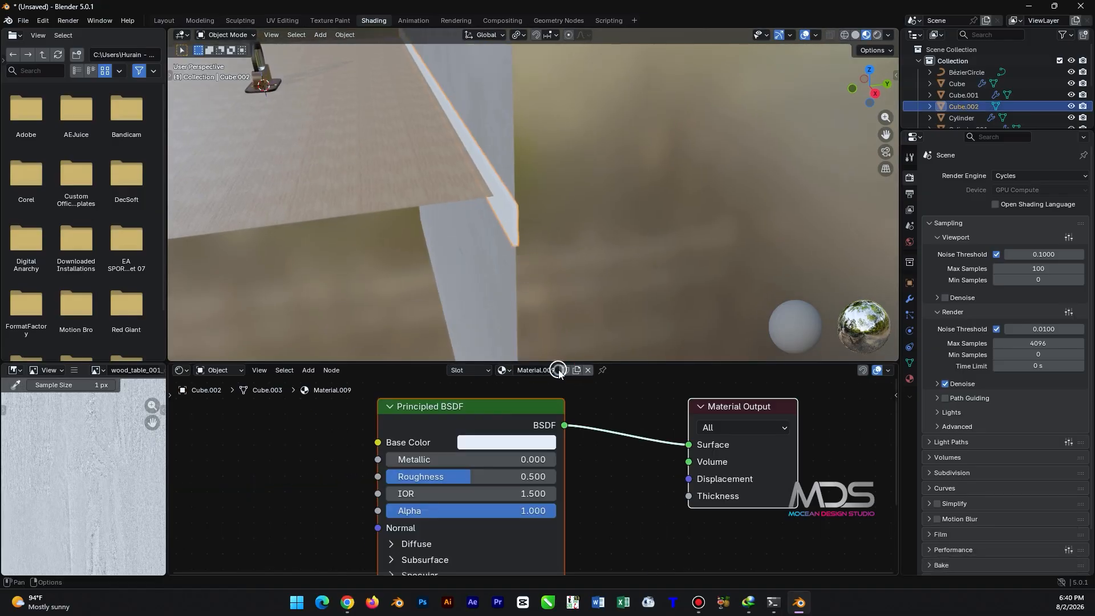
click(512, 414)
- Load the four wood_table_001 maps (diff, disp, nor_gl, rough) into the baseboard's material with Principled Texture Setup
key(ctrl+shift+t)
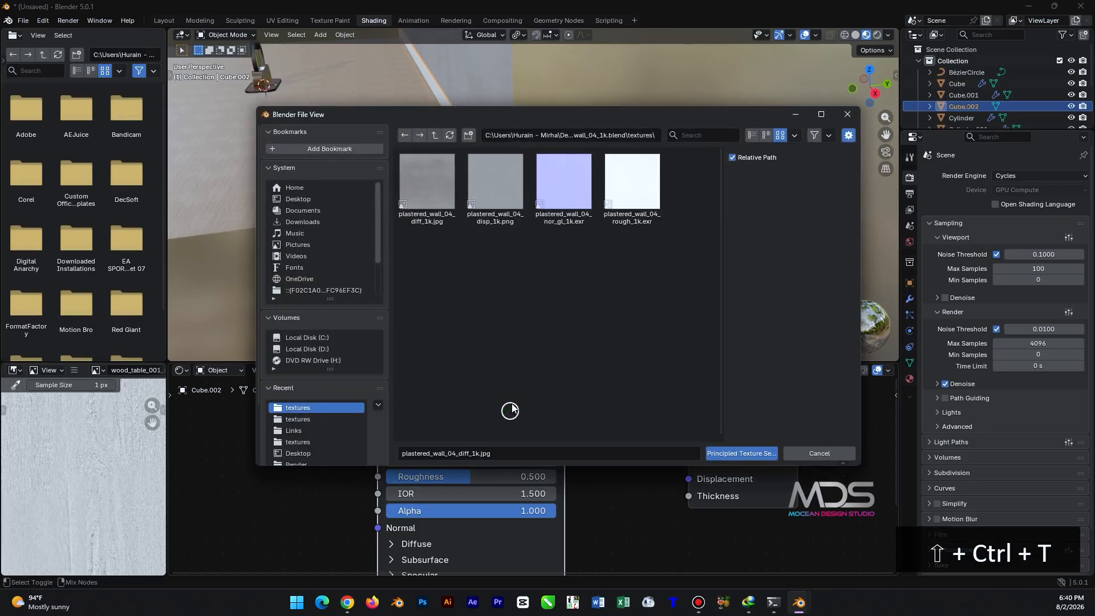
click(434, 135)
click(434, 136)
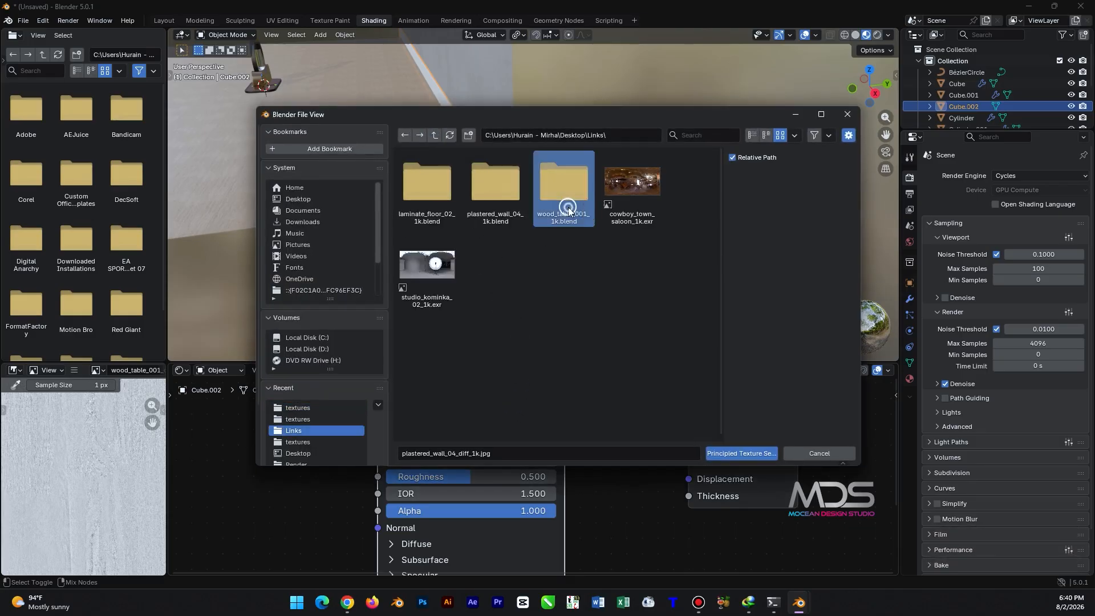
click(562, 181)
click(428, 185)
click(433, 196)
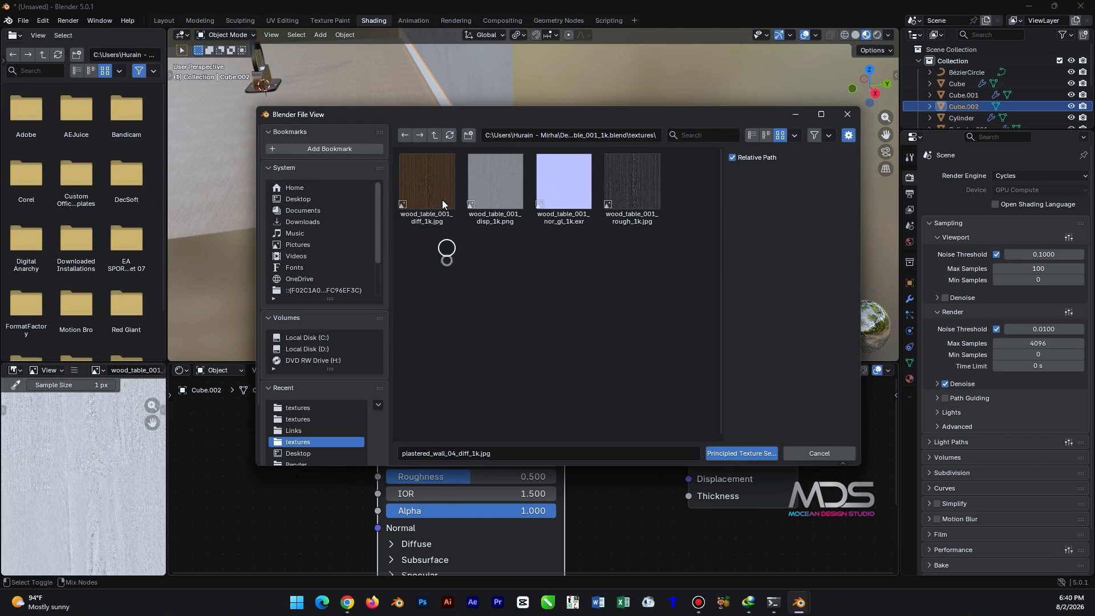
shift+click(631, 195)
click(736, 453)
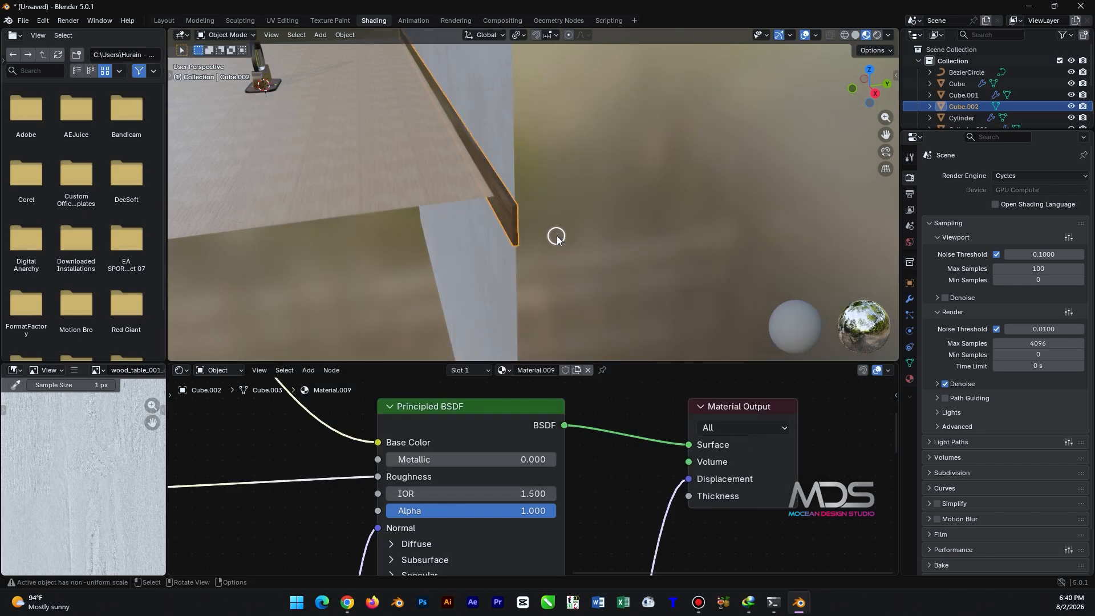
click(604, 240)
- Add a camera and align it to a close front view of the lamp
middle_drag(603, 240, 393, 238)
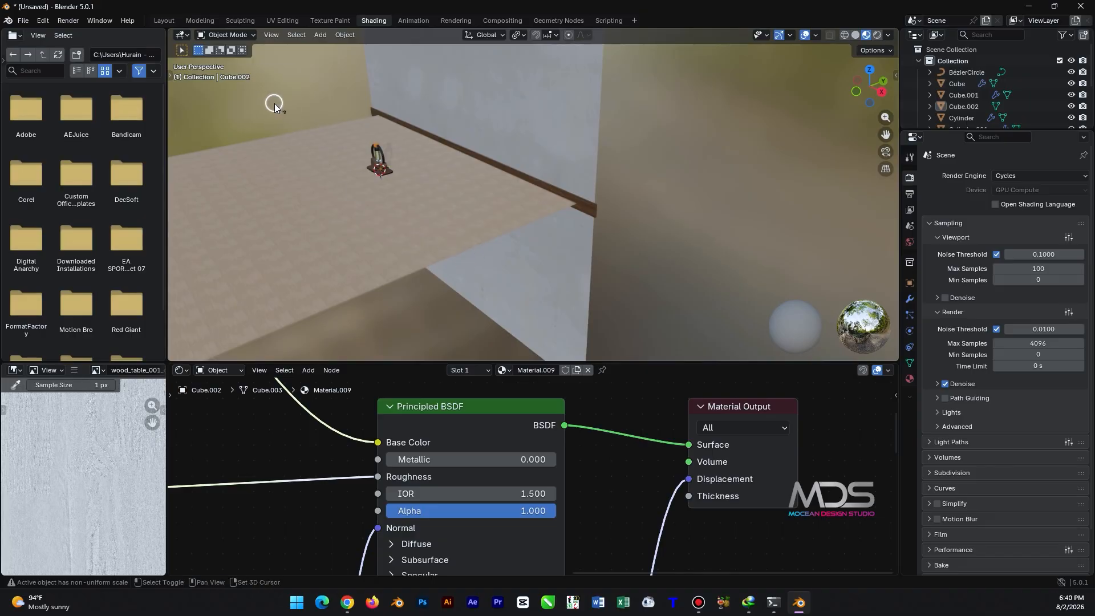
key(shift+a)
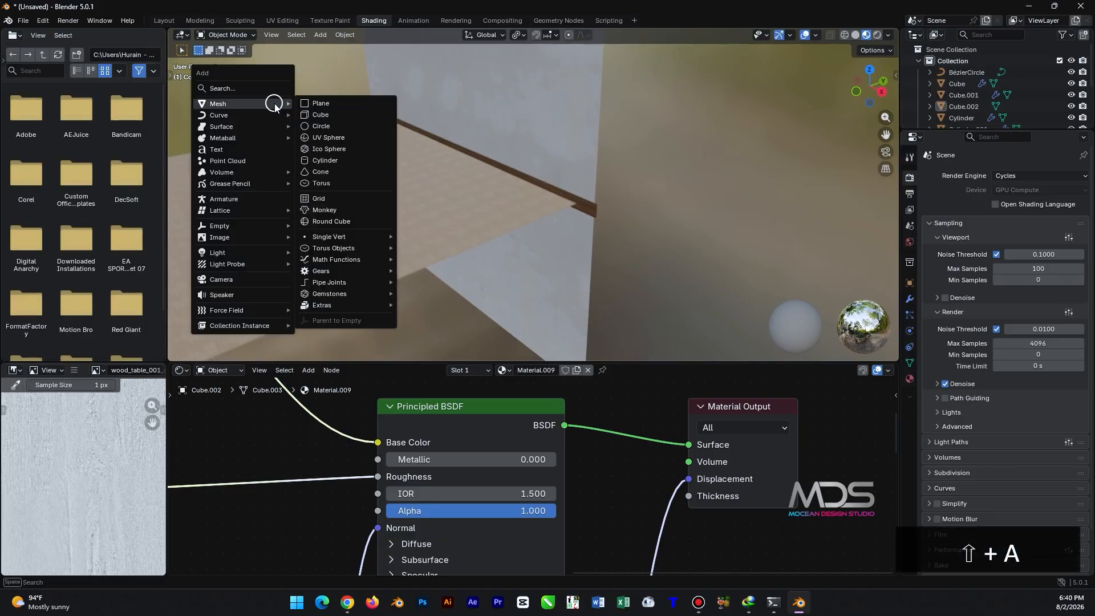
click(252, 283)
scroll(465, 200, down, 5)
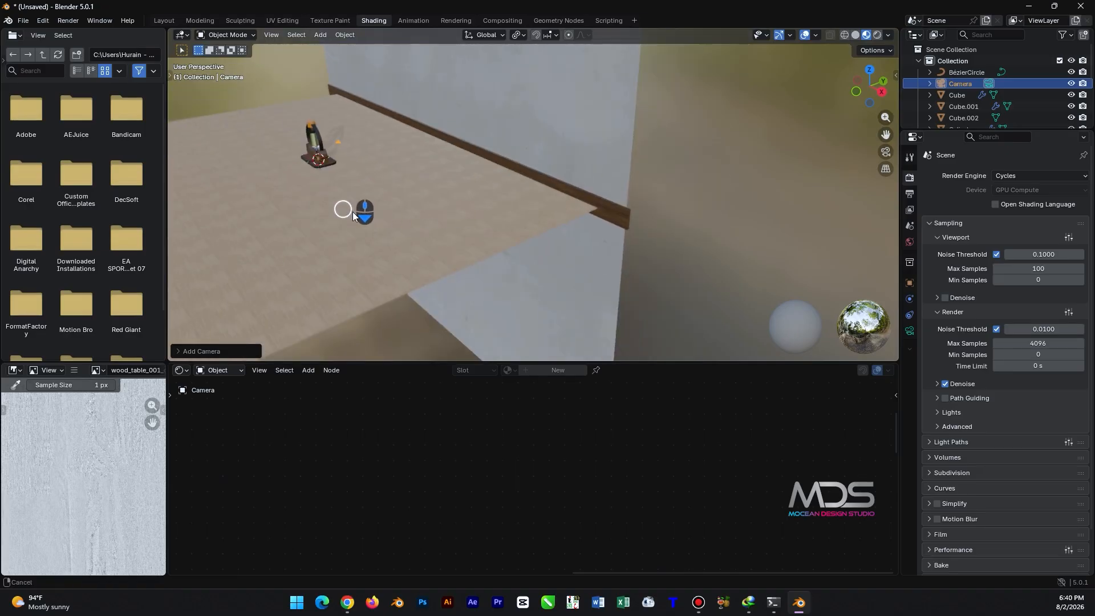
scroll(352, 211, down, 3)
scroll(436, 217, up, 3)
middle_drag(447, 253, 623, 232)
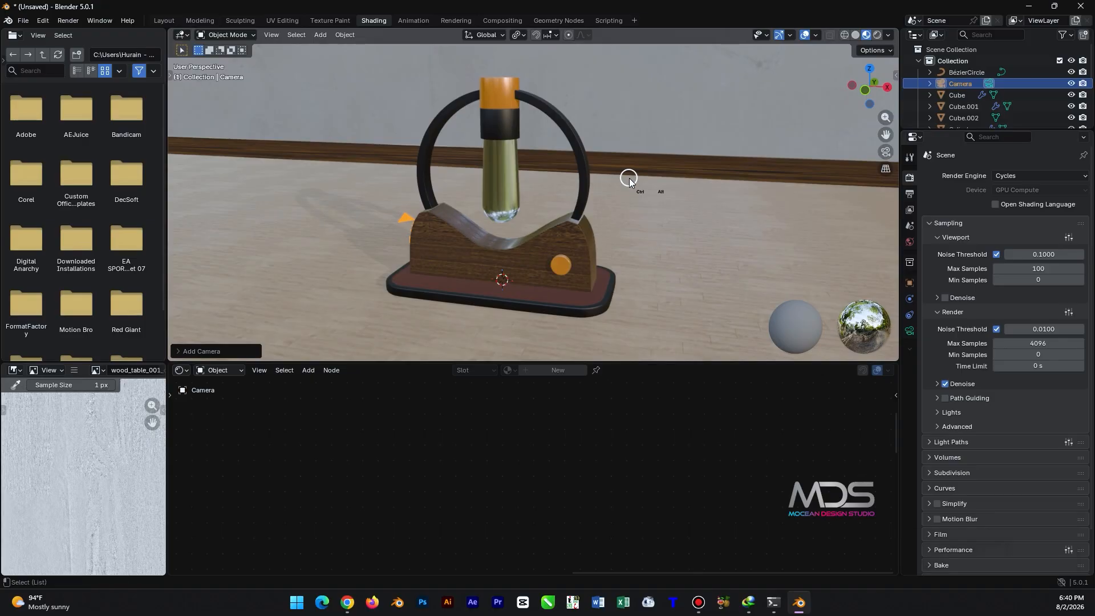
key(ctrl+alt+KP_0)
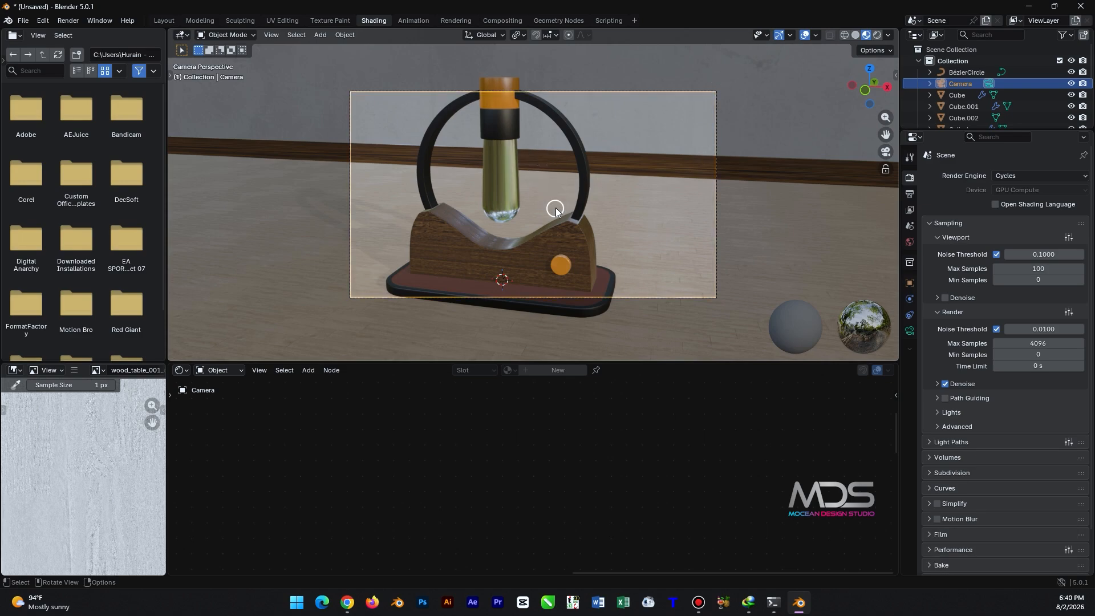
- Shift the camera to centre the lamp, and pull it back along its local Z axis until the whole lamp fits the frame
key(g)
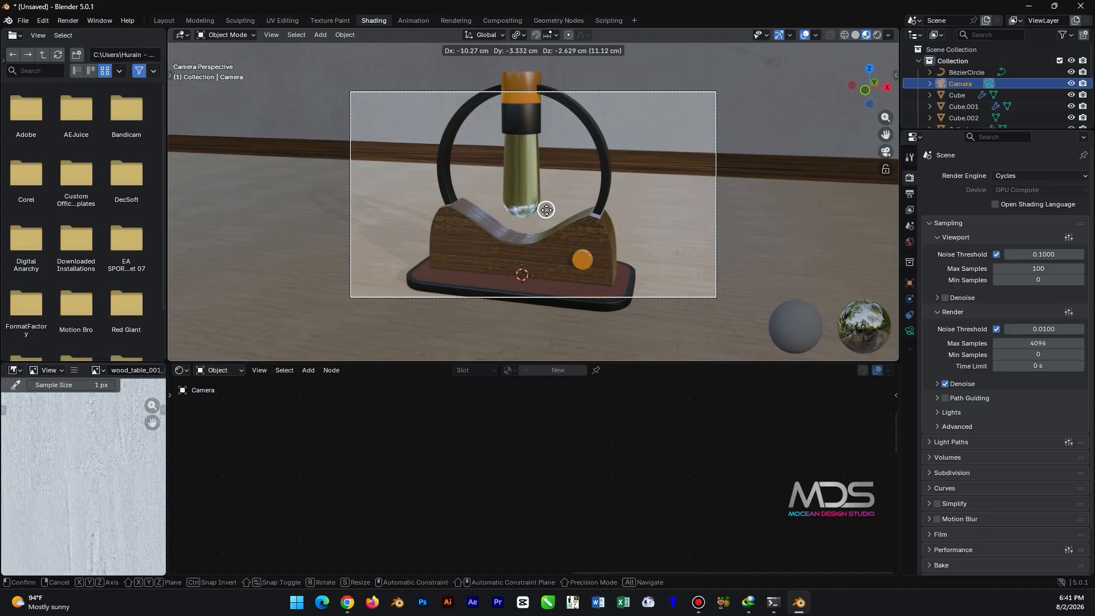
click(546, 210)
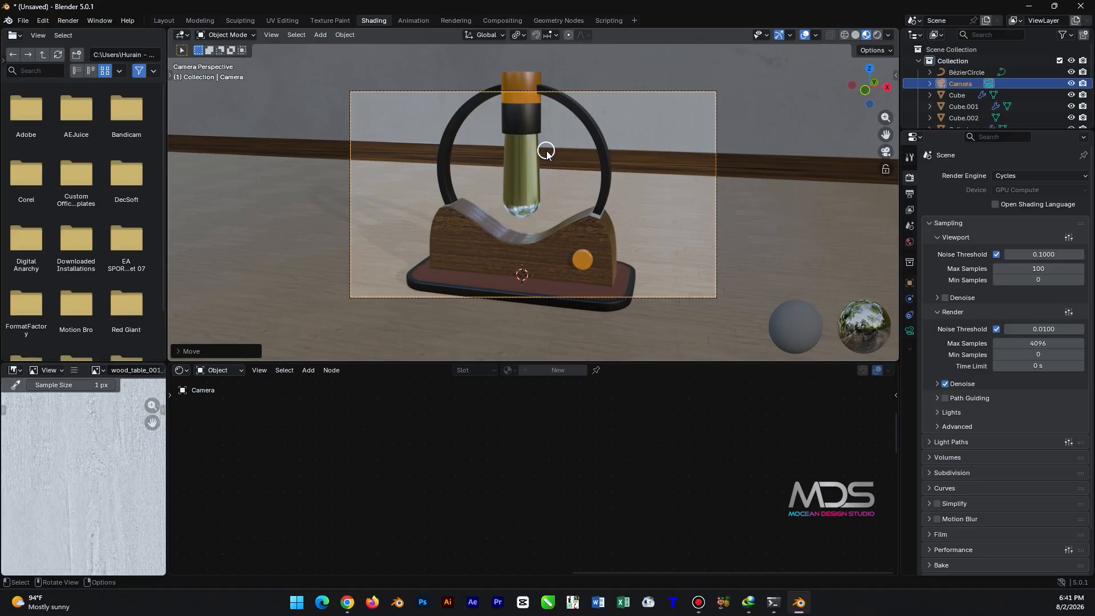
key(g)
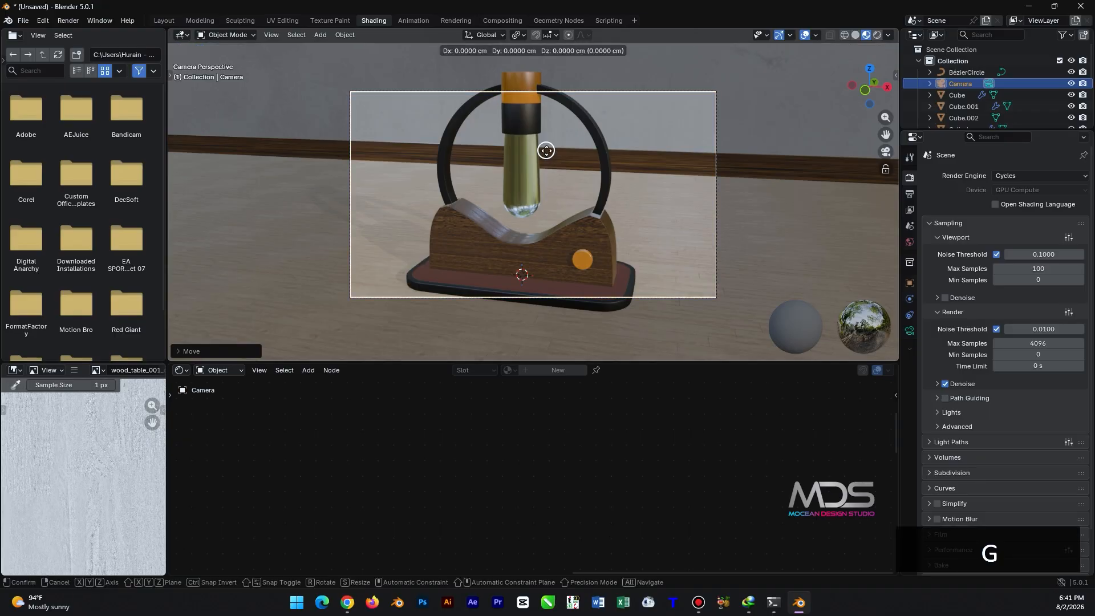
key(z)
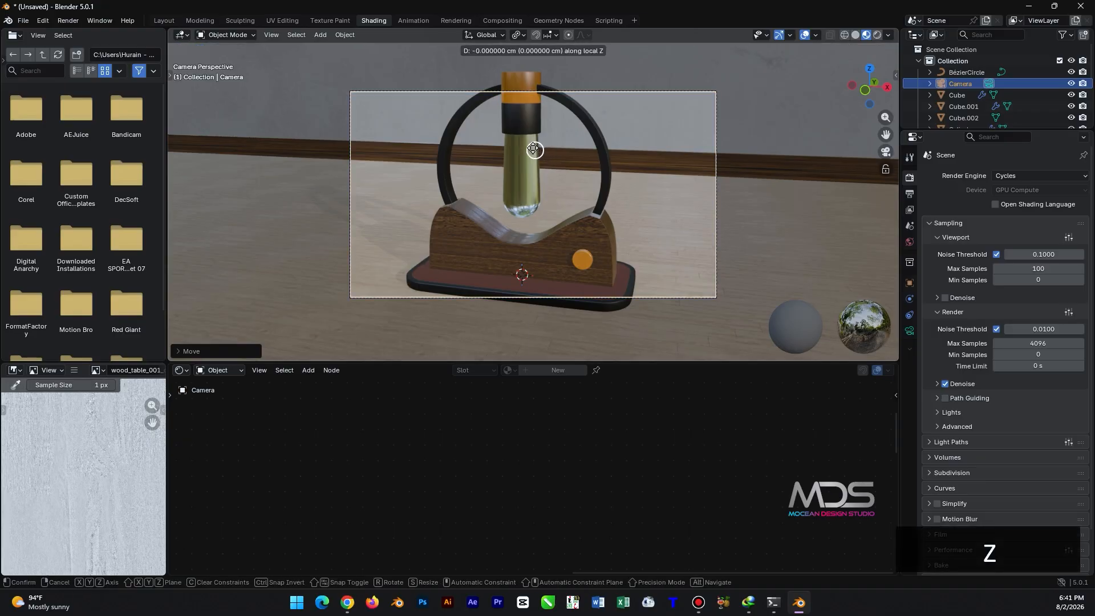
click(571, 194)
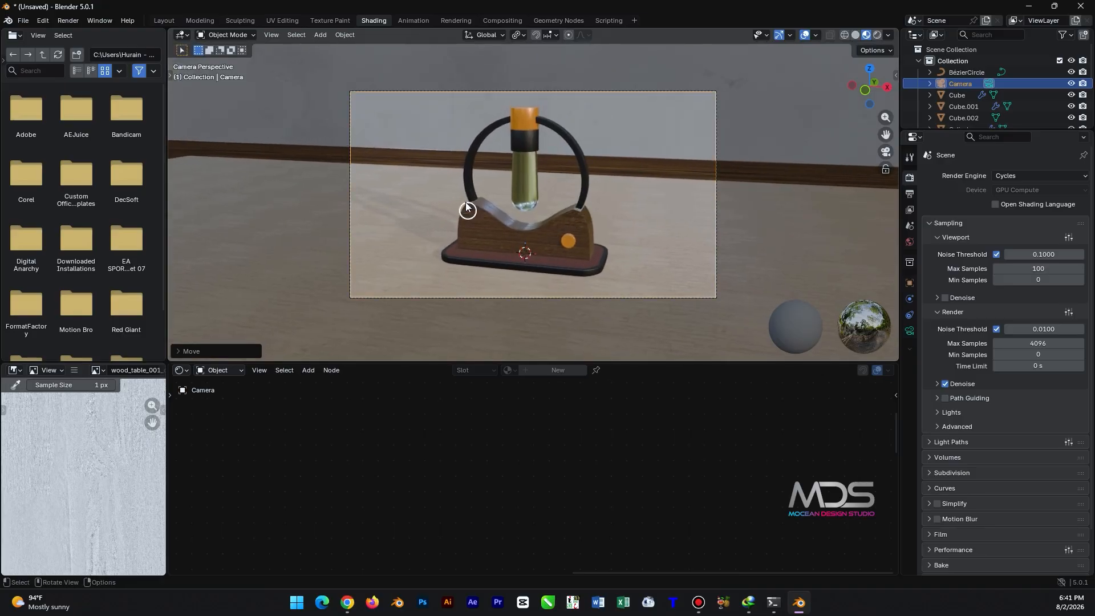
- Switch the viewport to rendered shading and hide the glass bulb to expose the filament
click(876, 35)
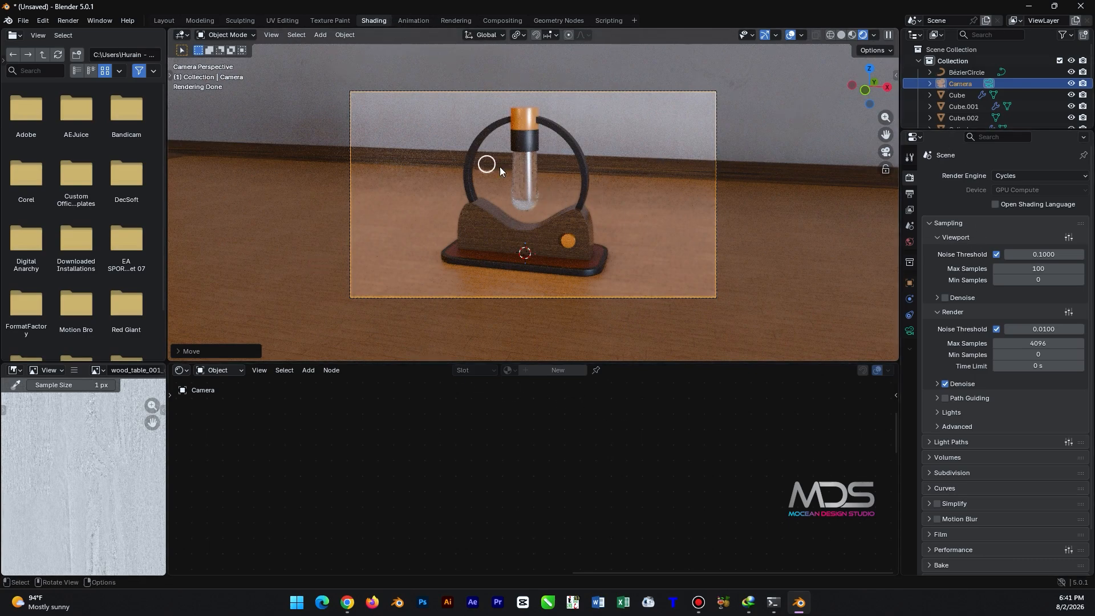
click(520, 190)
key(h)
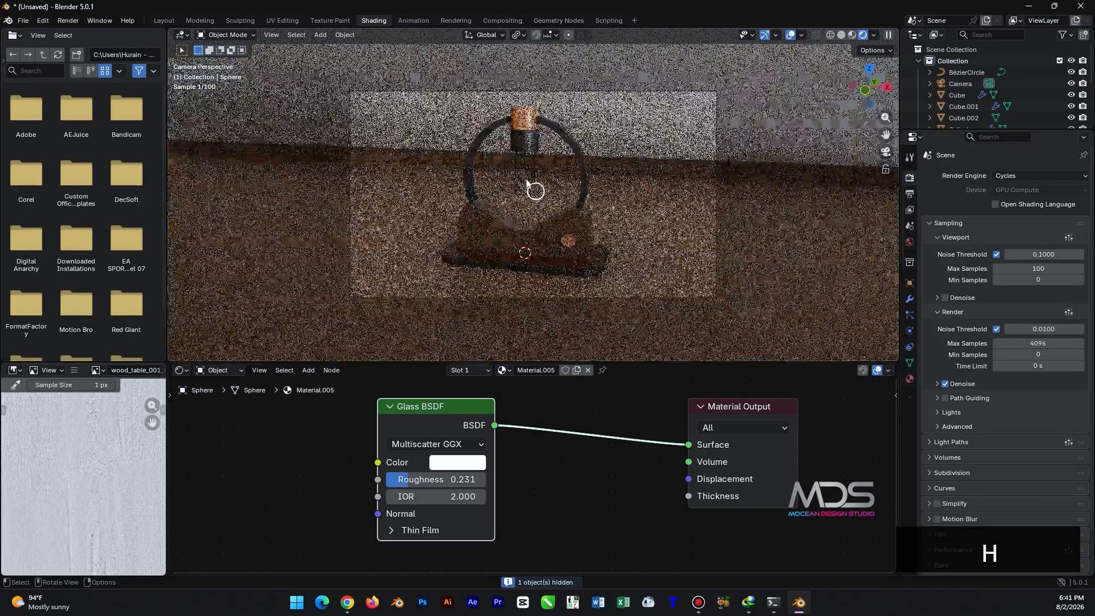
- Connect the filament material's Emission node to the Material Output Surface and set its strength to 300
click(525, 179)
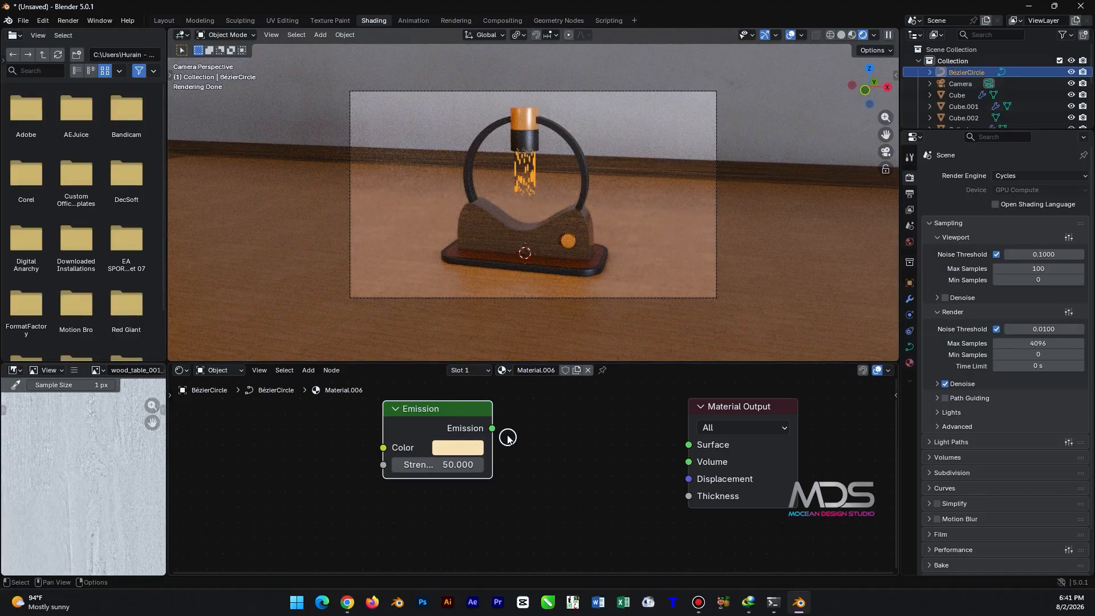
drag(491, 428, 686, 445)
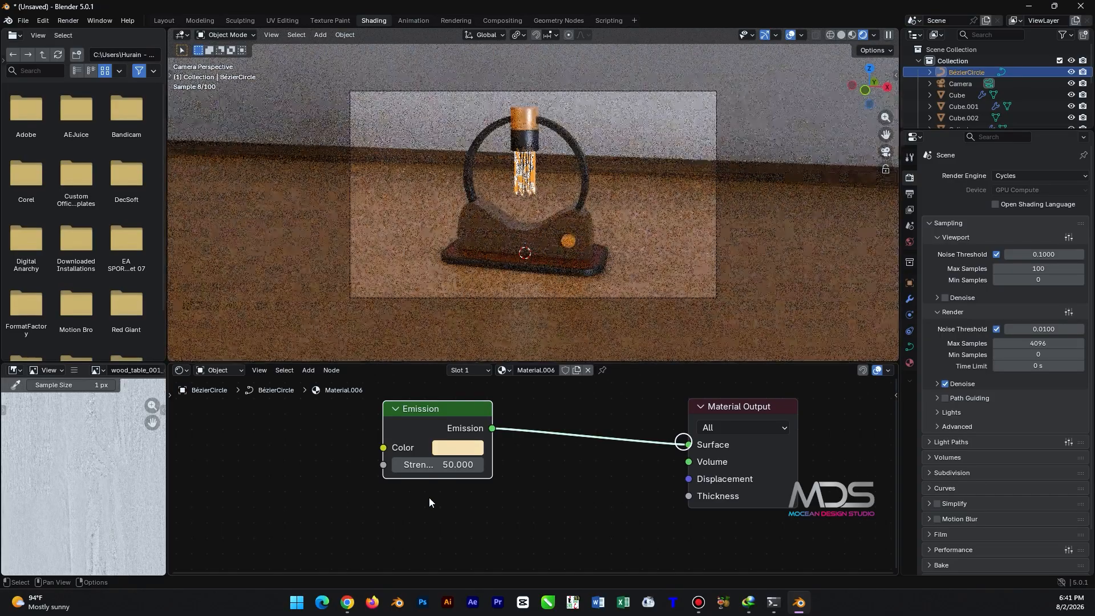
click(456, 465)
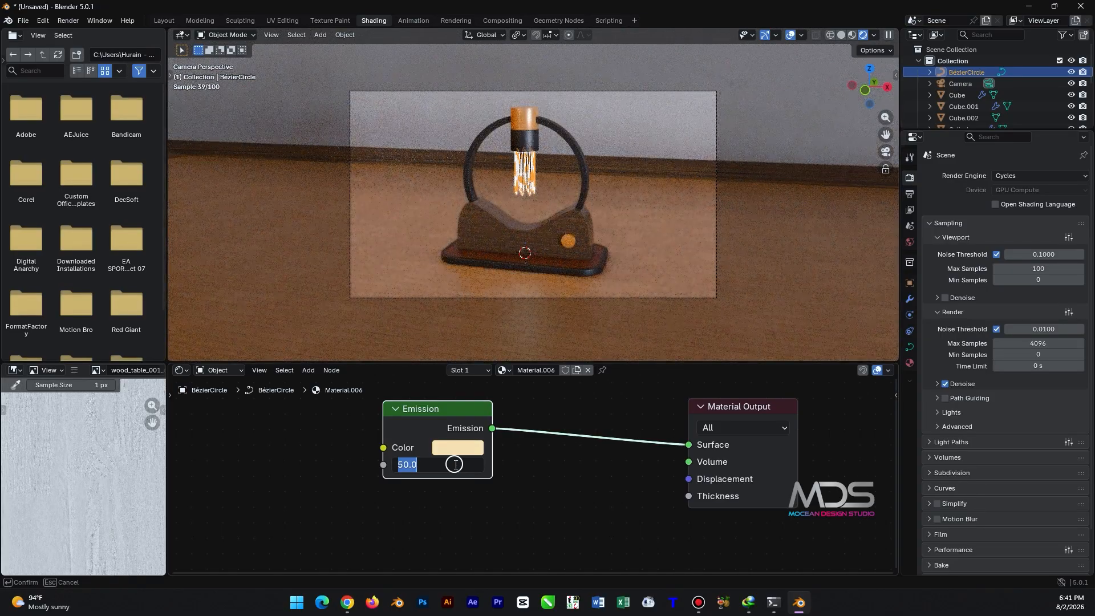
text(300)
key(Return)
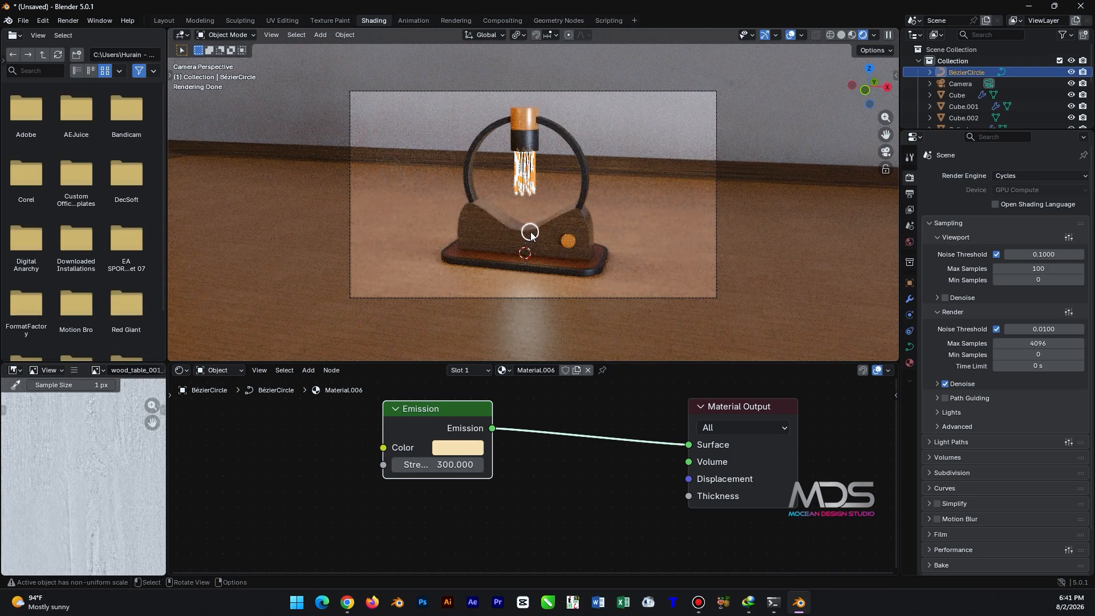
- Add a point light to the scene and set its power to 200
key(shift+a)
mouse_move(516, 205)
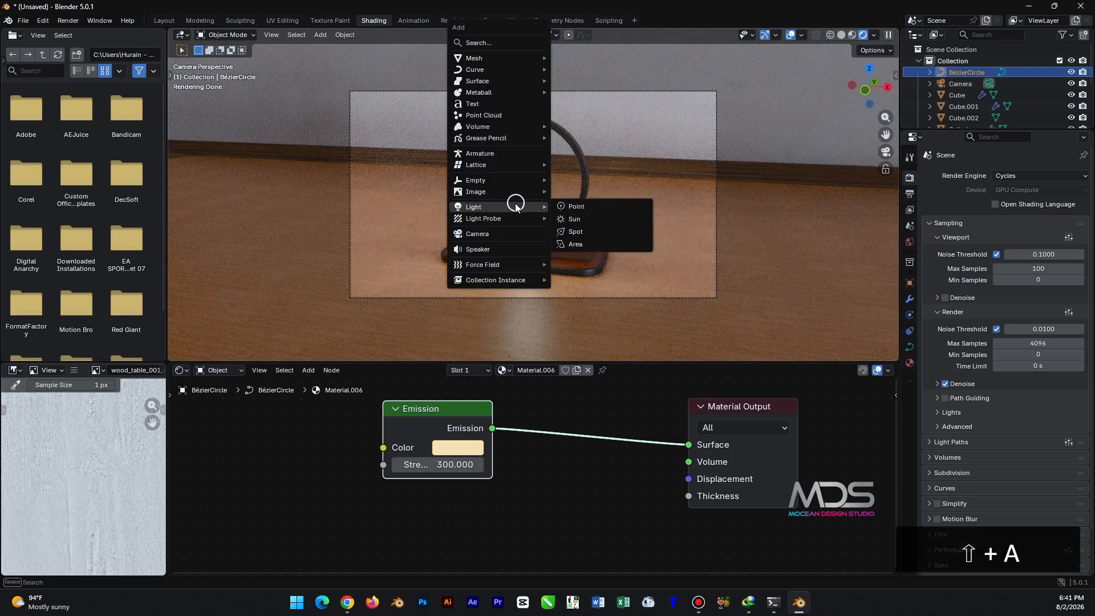
click(601, 207)
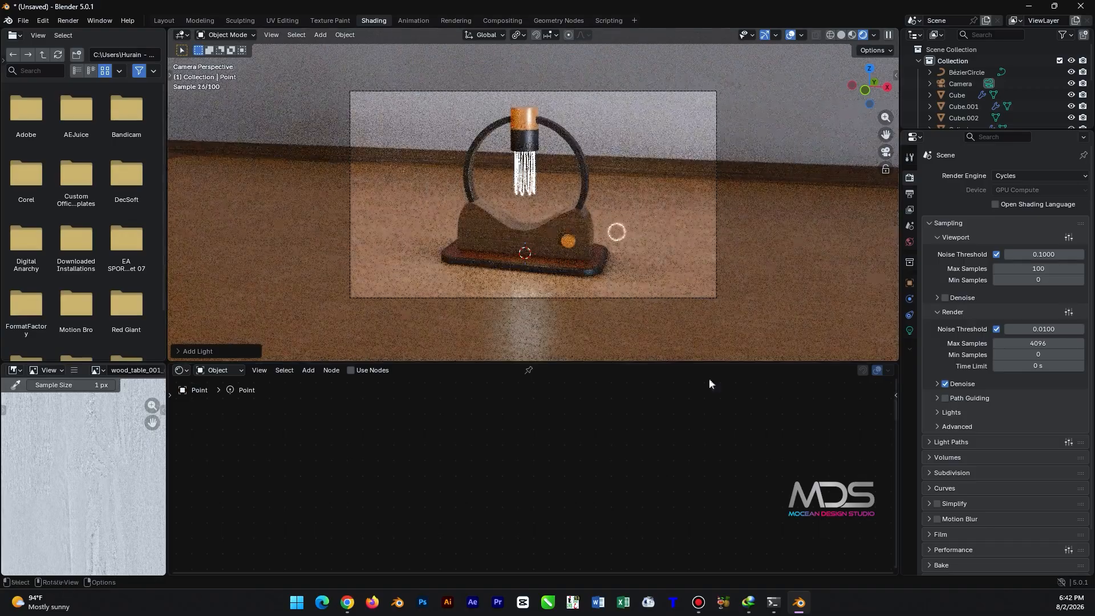
click(910, 331)
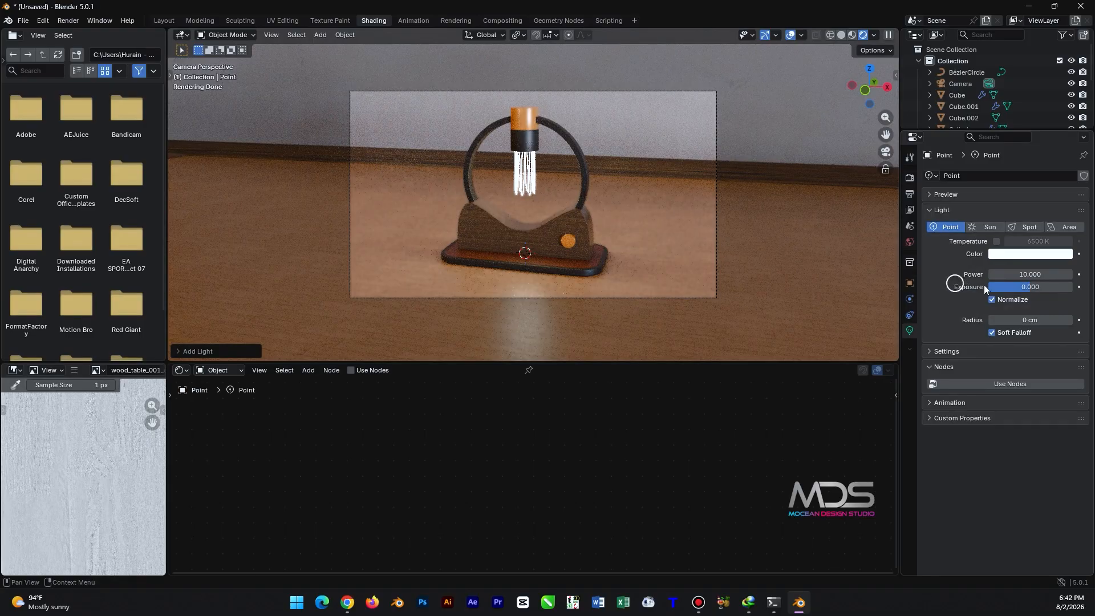
click(1029, 276)
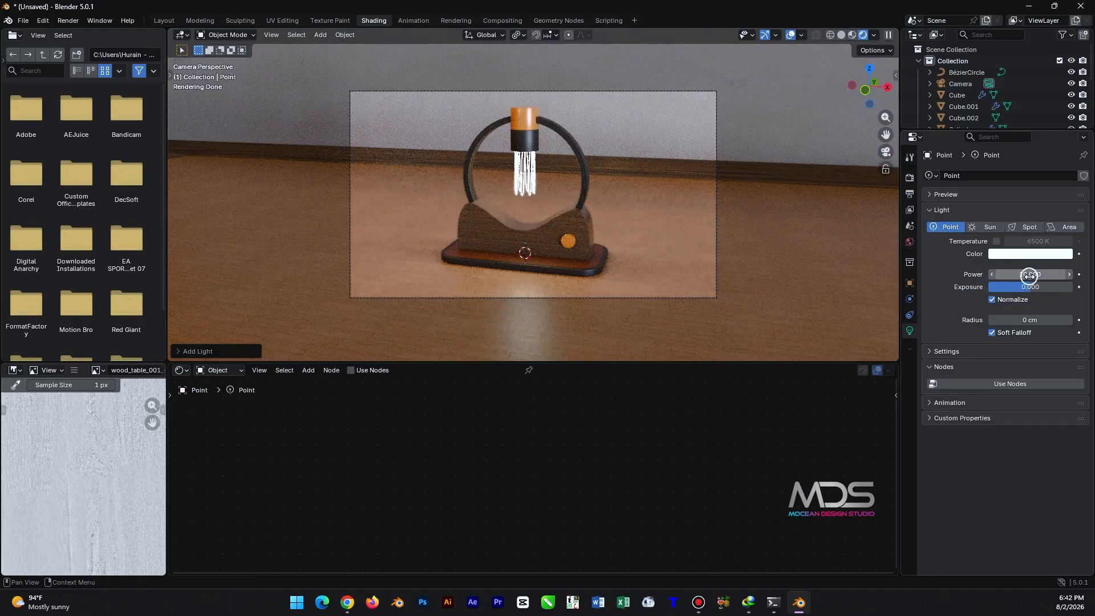
text(200)
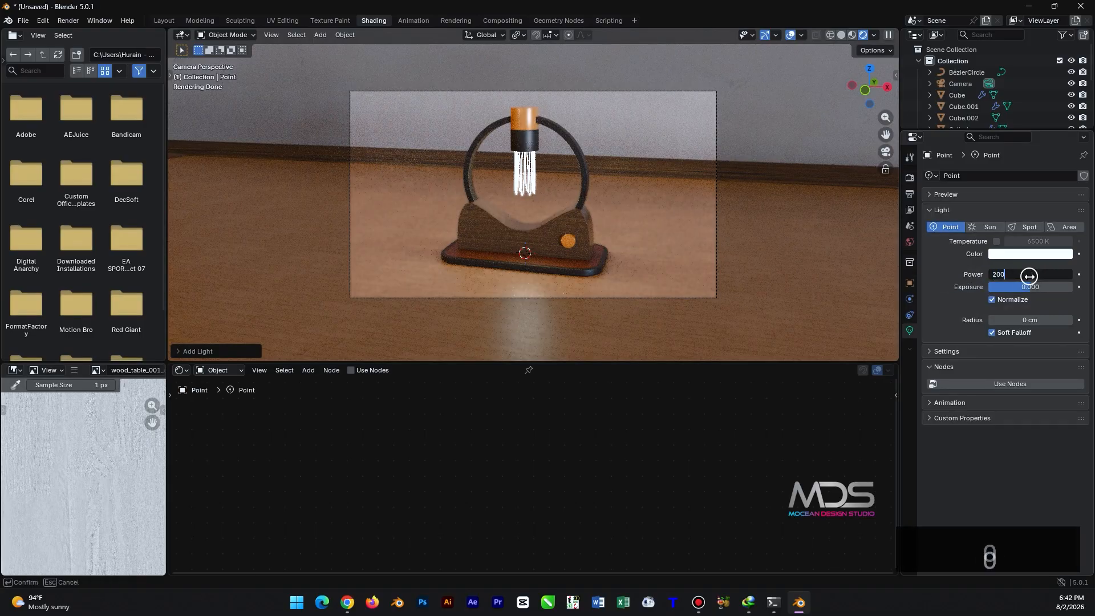
key(Return)
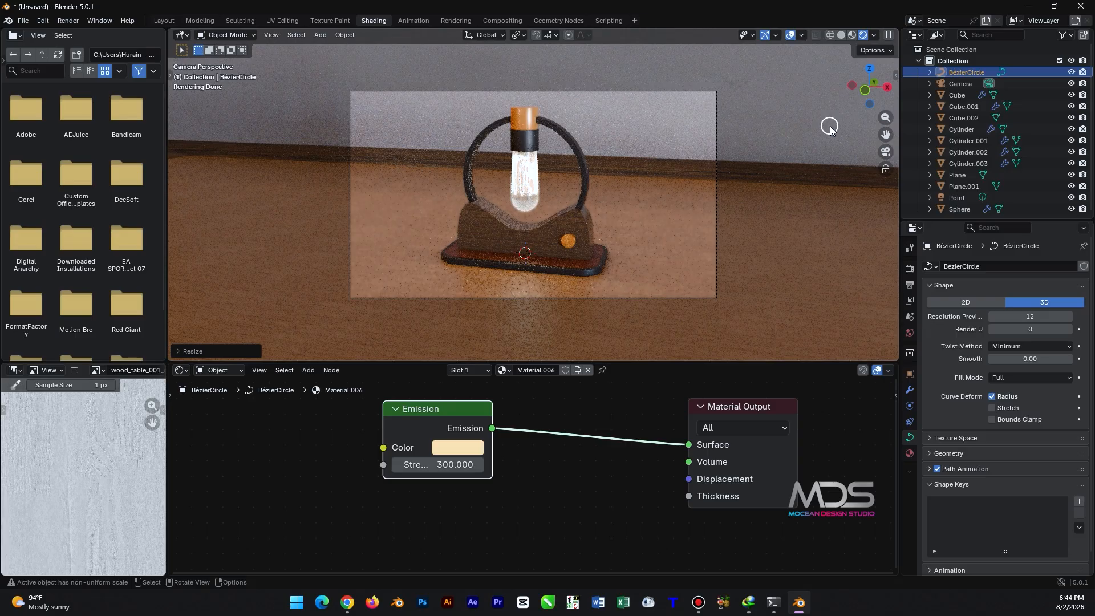
- Render the camera view of the lamp as a still image
key(F12)
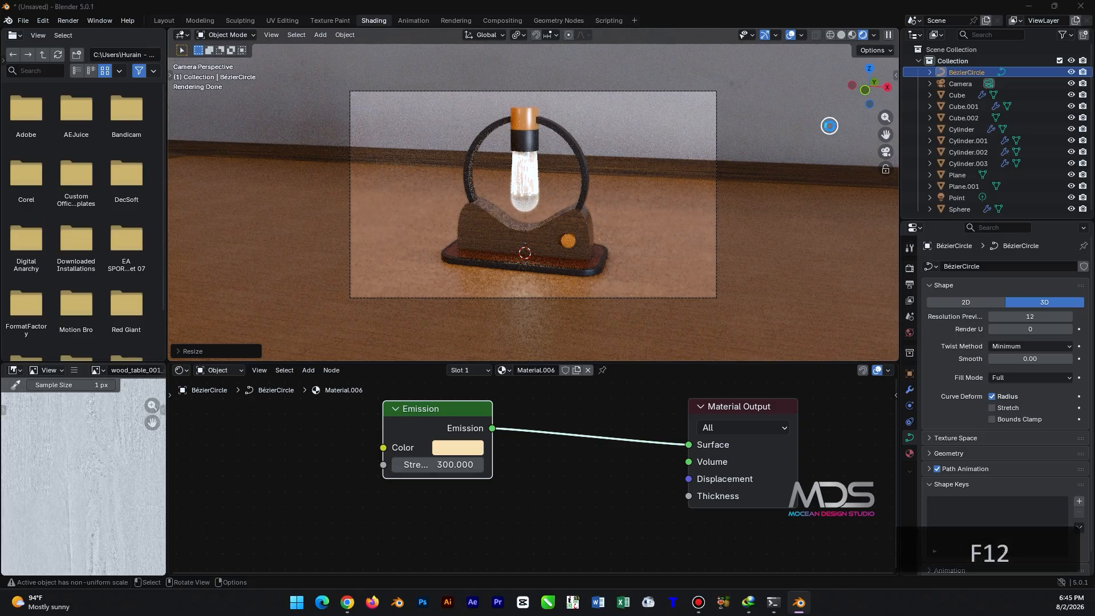